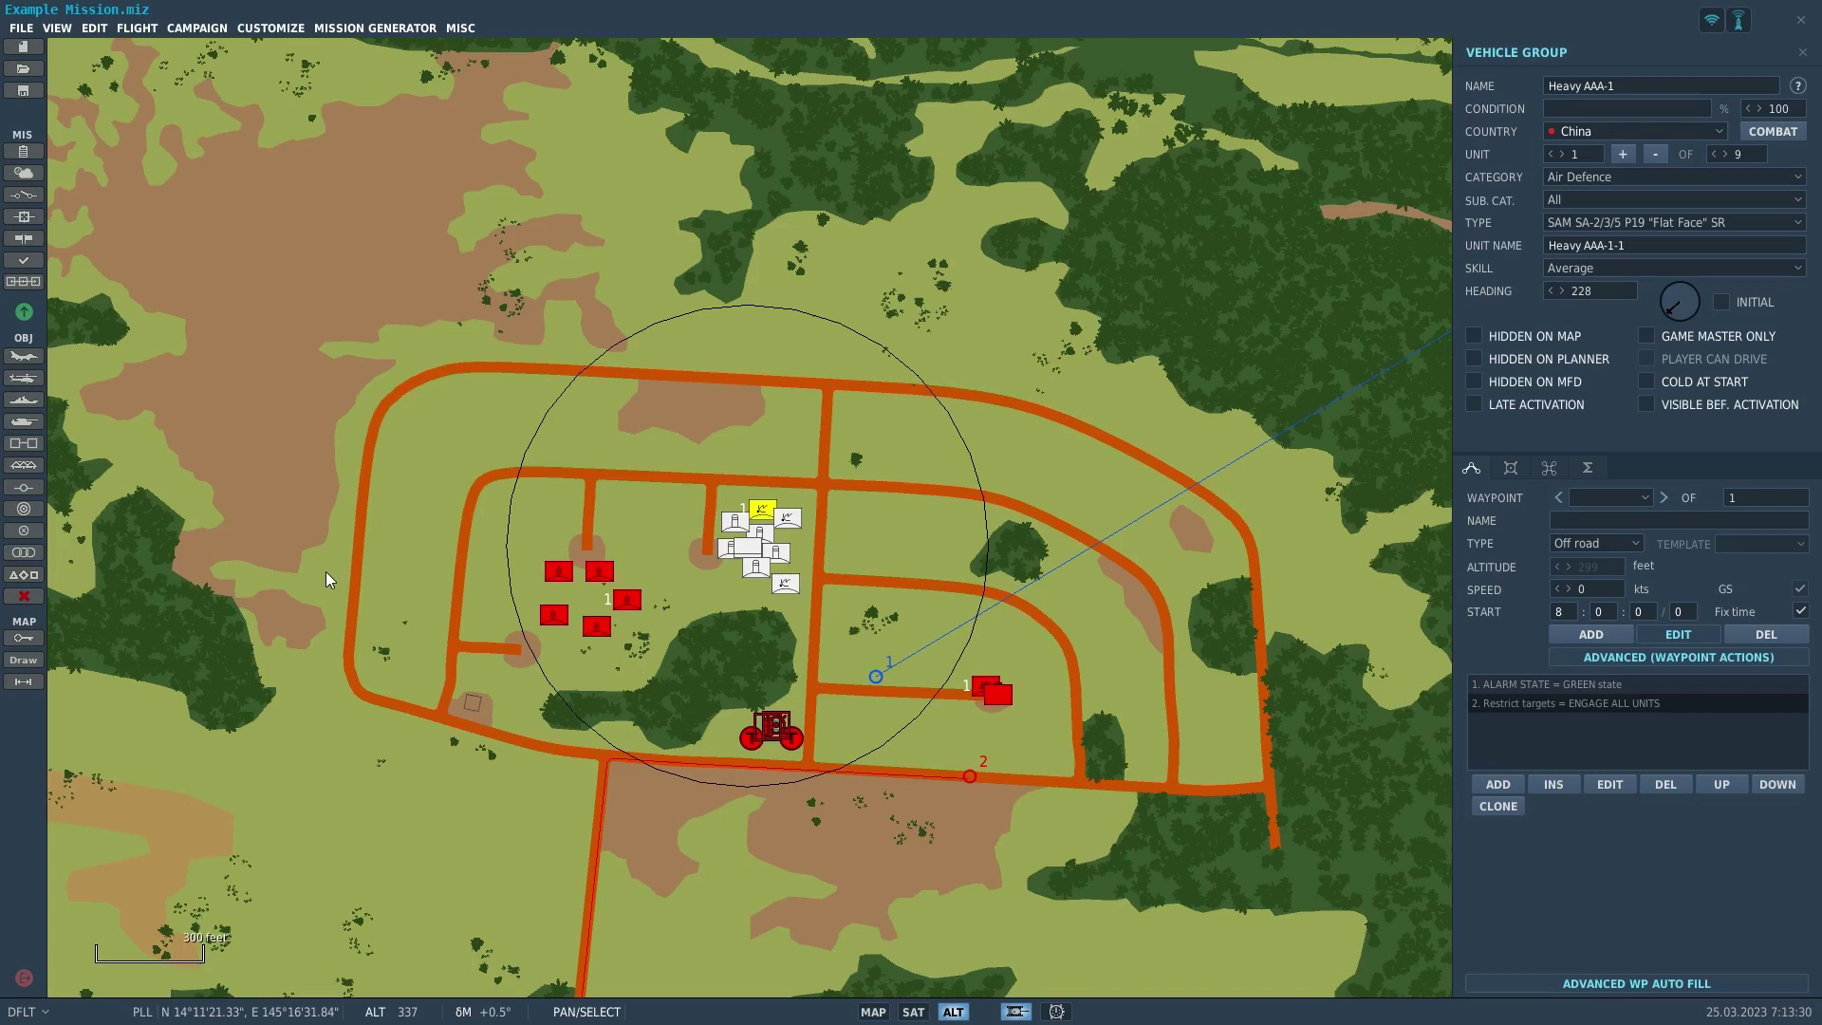
- Add a third advanced waypoint action of type Perform Task to the Heavy AAA-1 group
drag(740, 558, 809, 516)
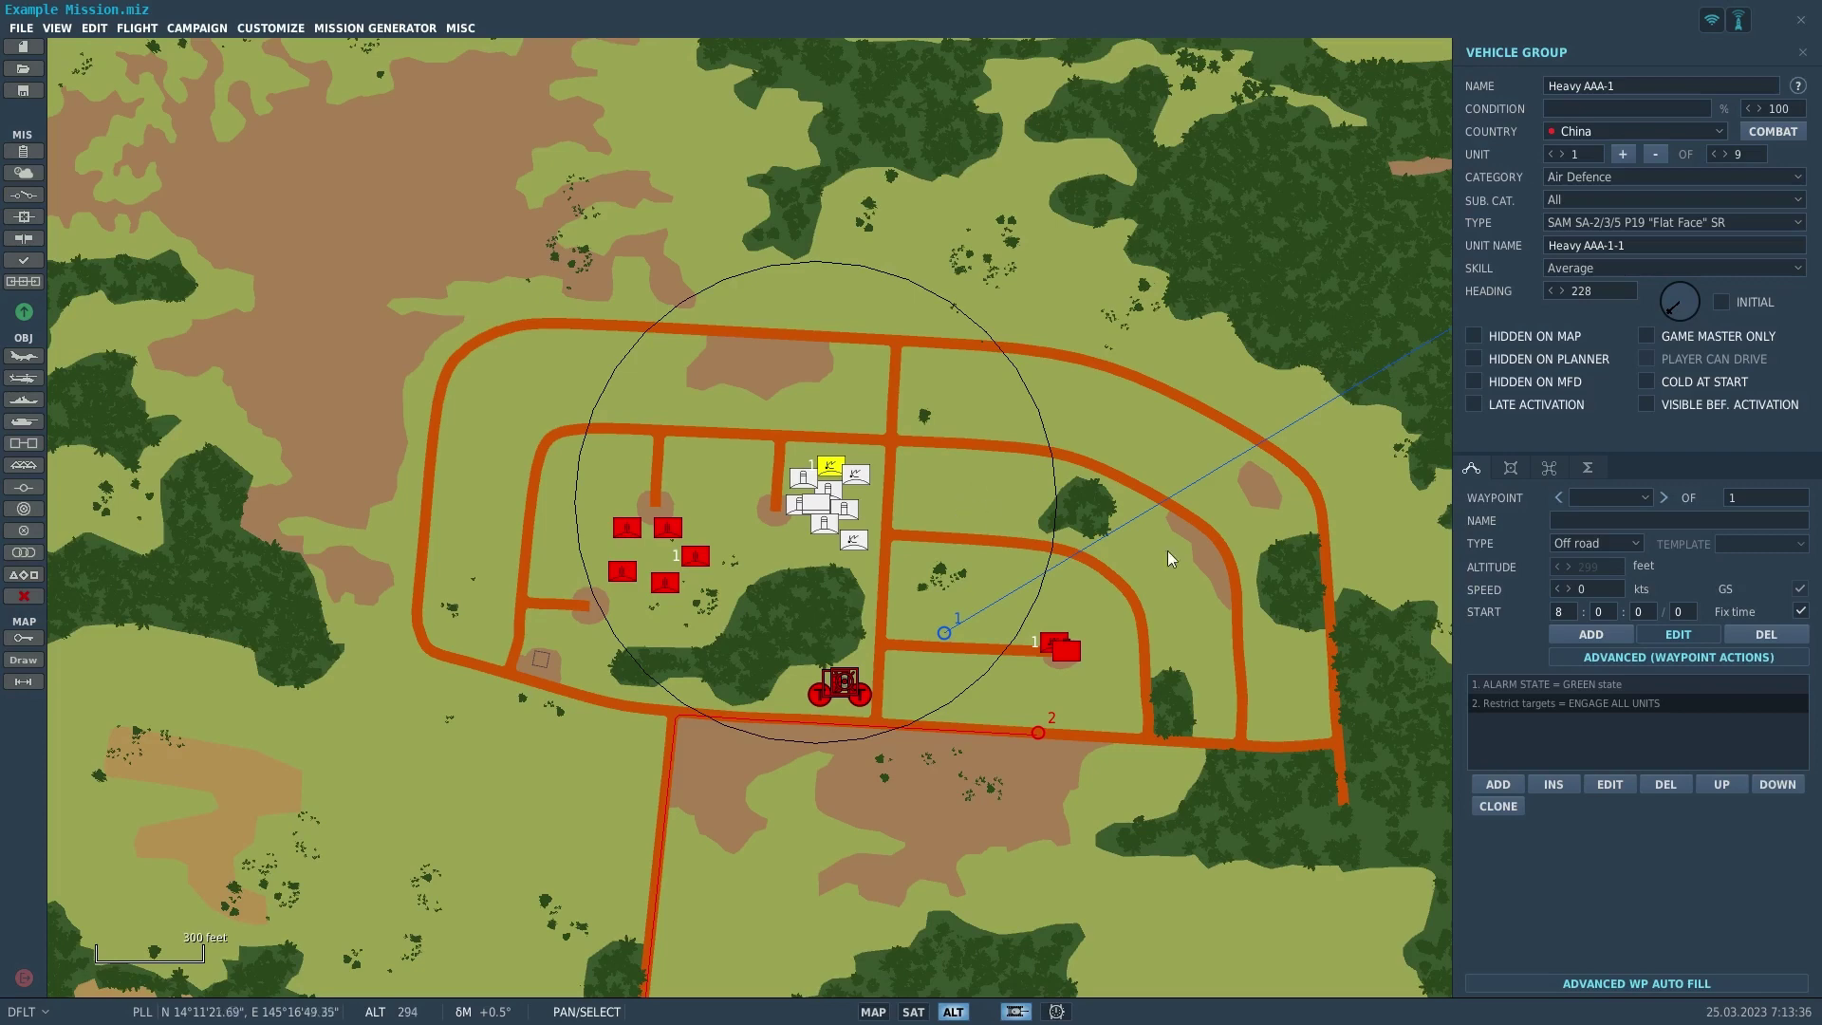
scroll(1167, 550, up, 1)
click(1496, 783)
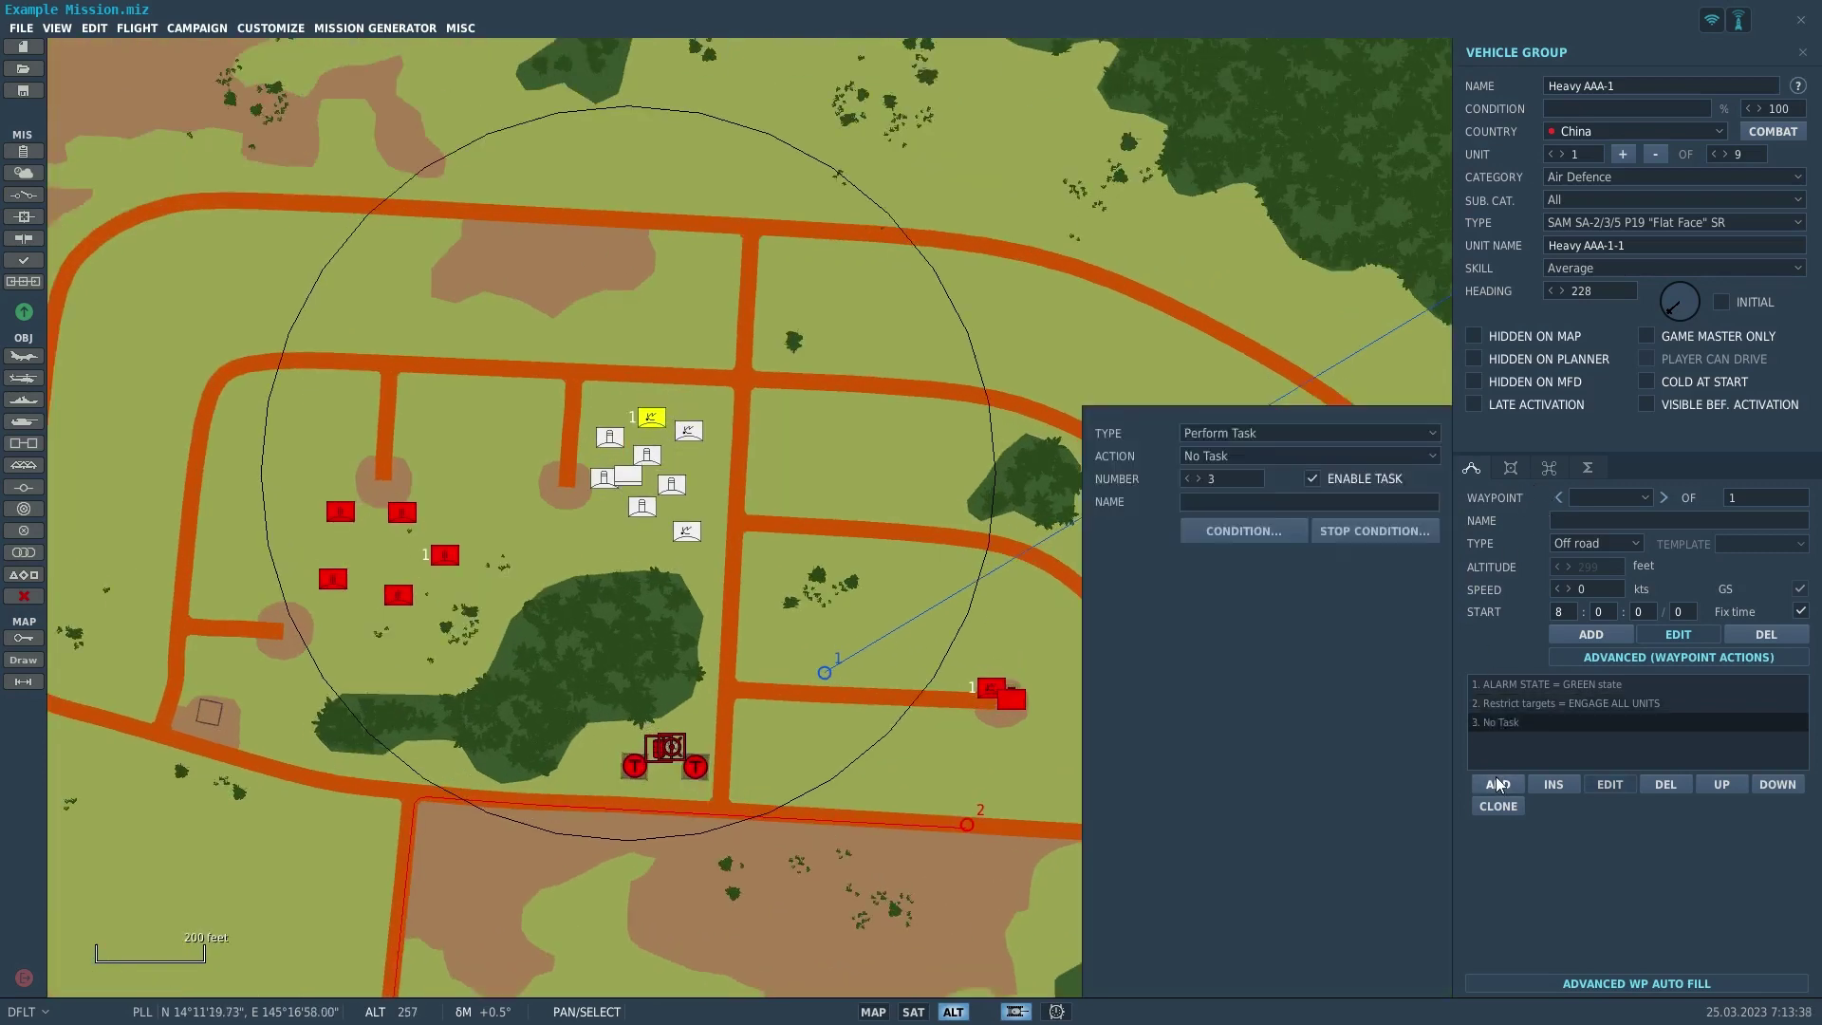
click(1300, 430)
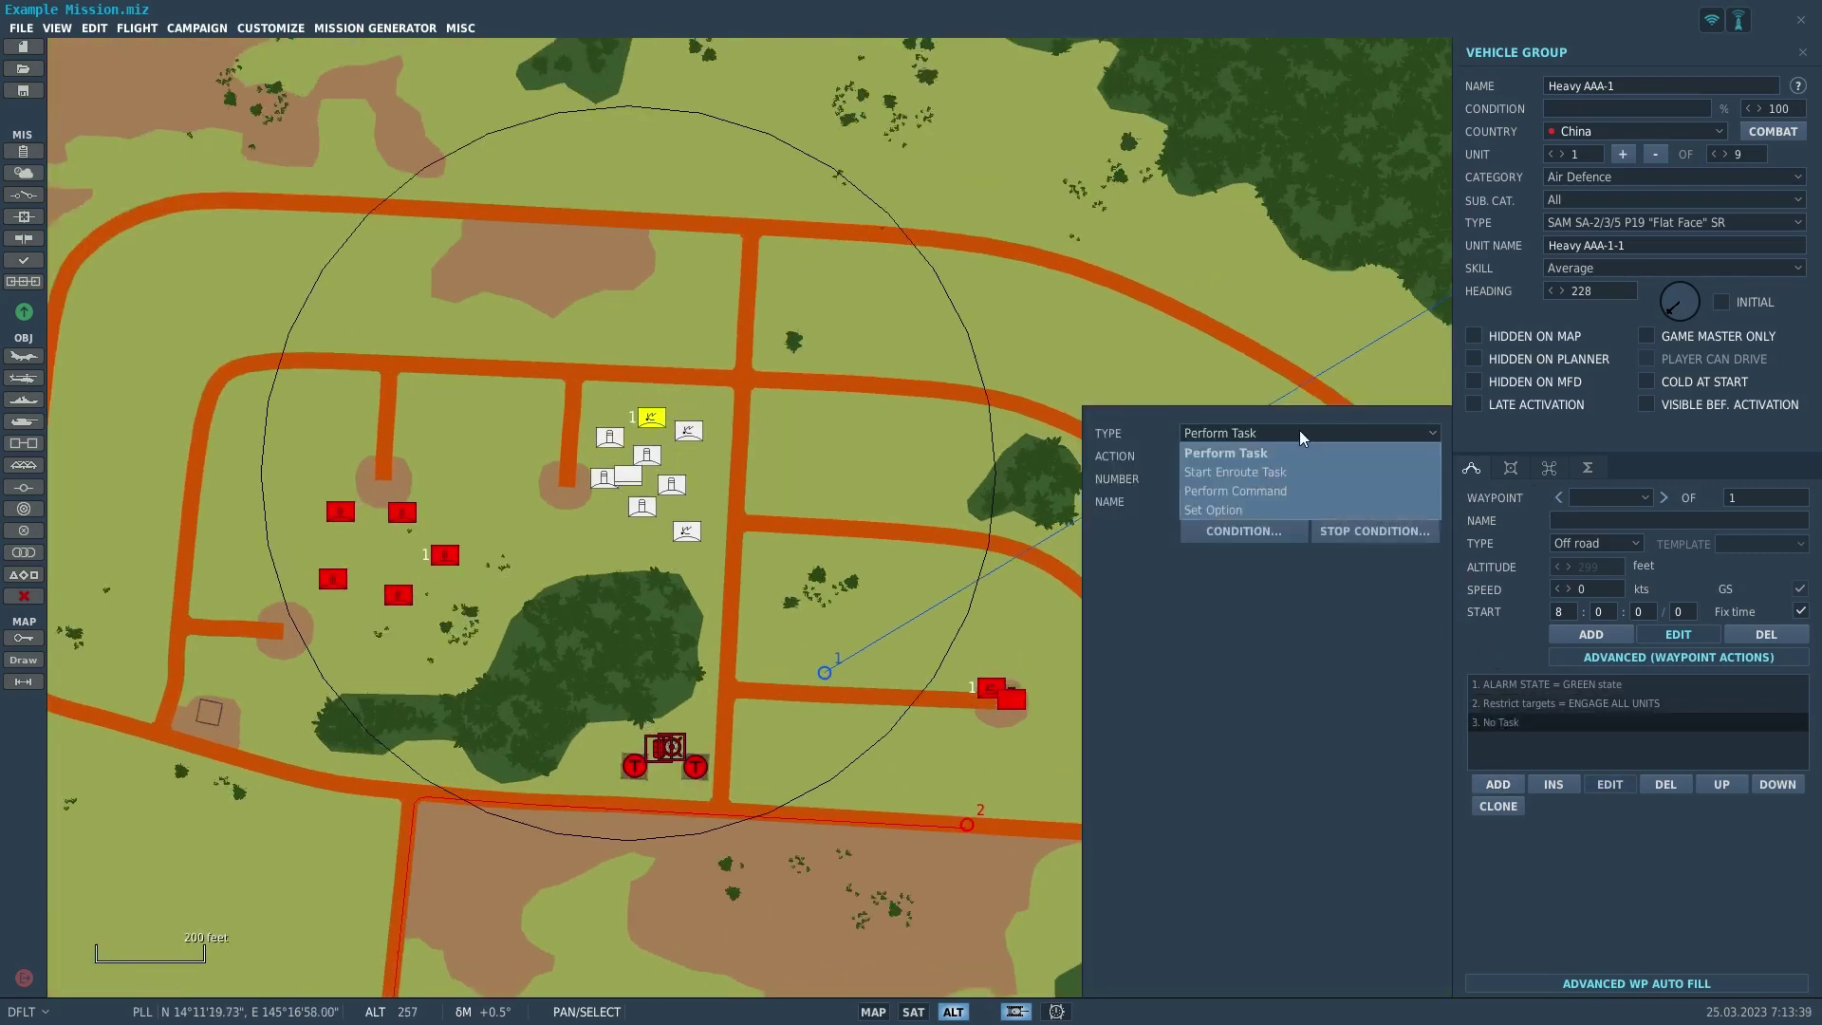
click(1294, 450)
click(1294, 452)
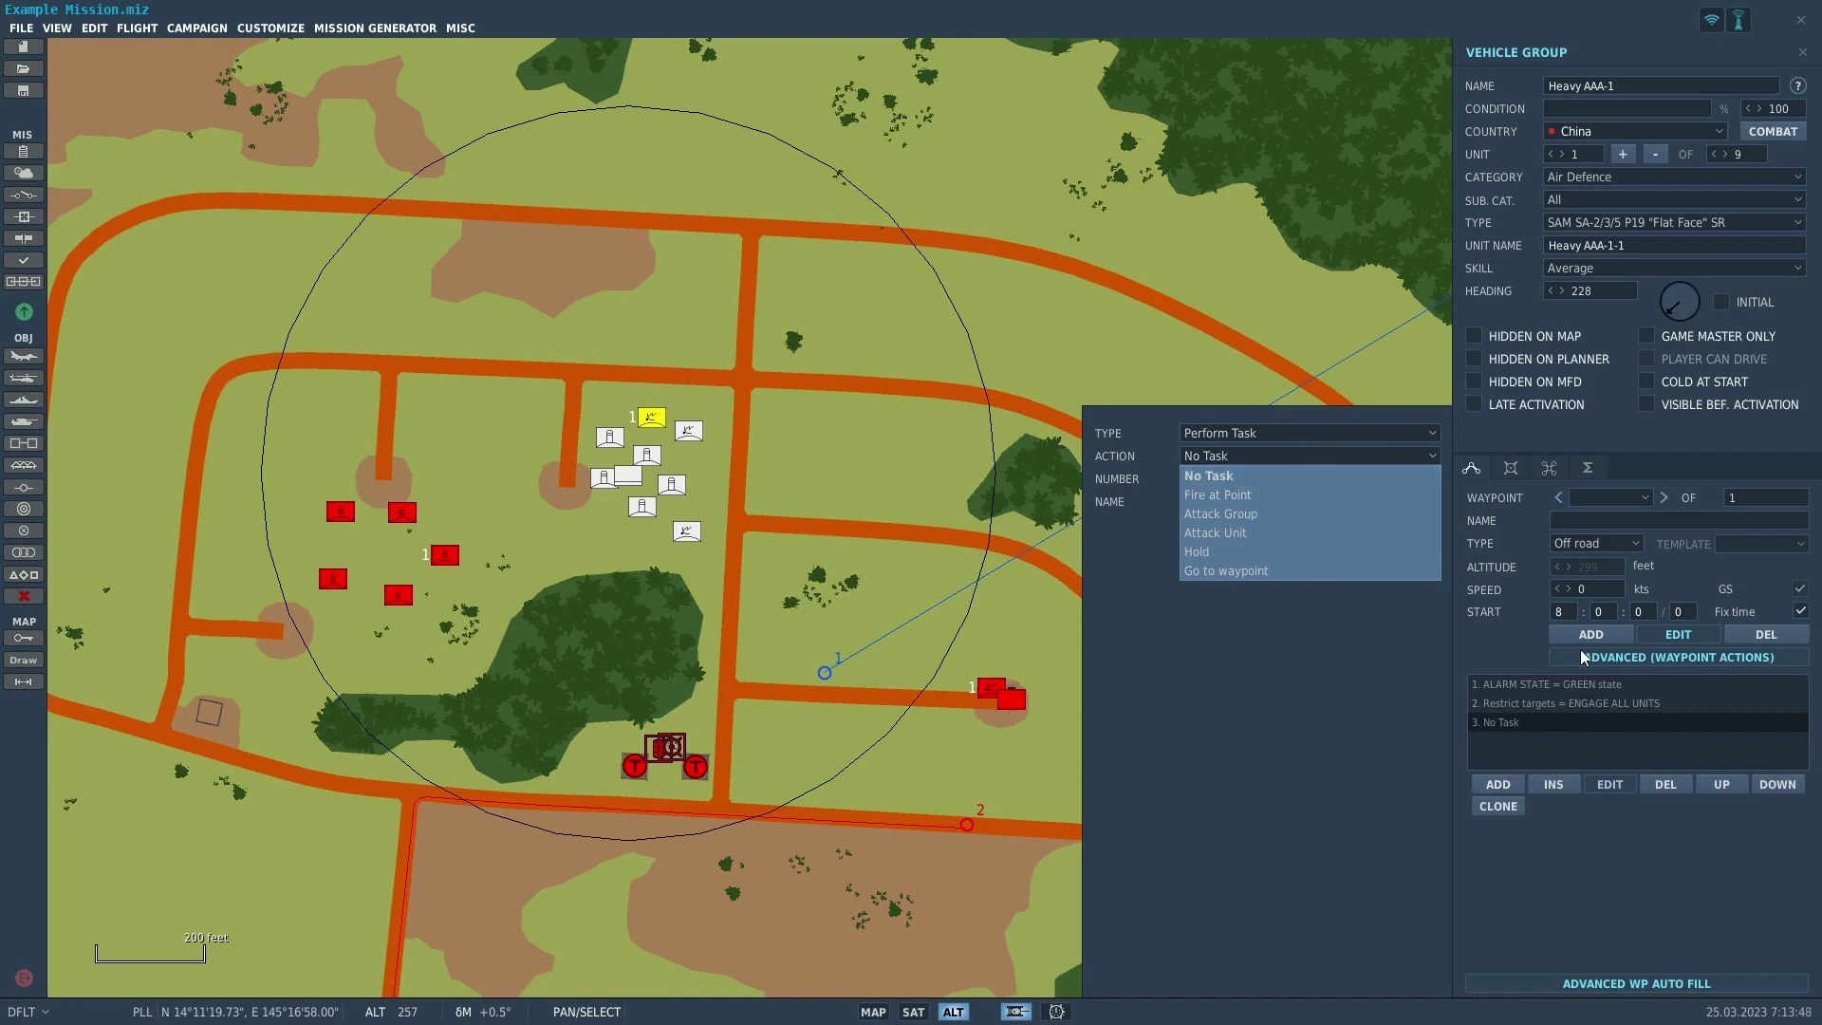
- Set the third waypoint action's task to Fire at Point and bring its target marker into view
click(1307, 431)
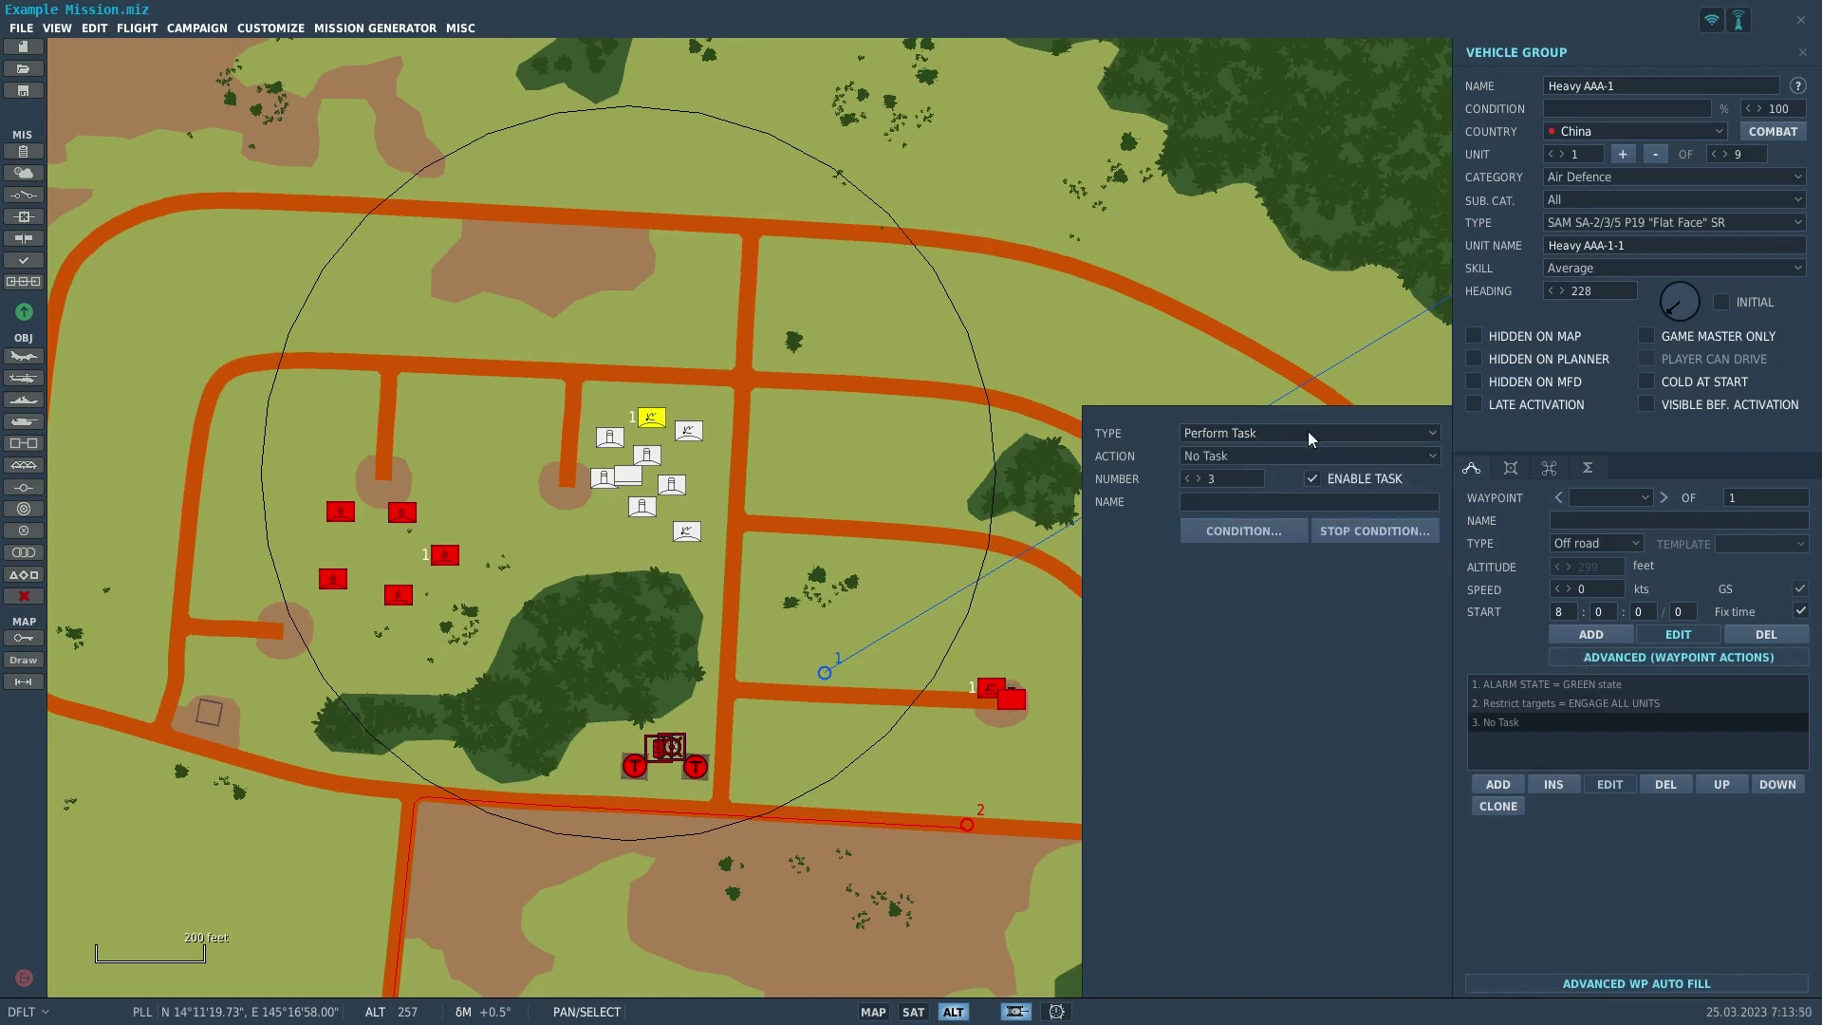
click(1307, 431)
click(1281, 455)
click(1287, 457)
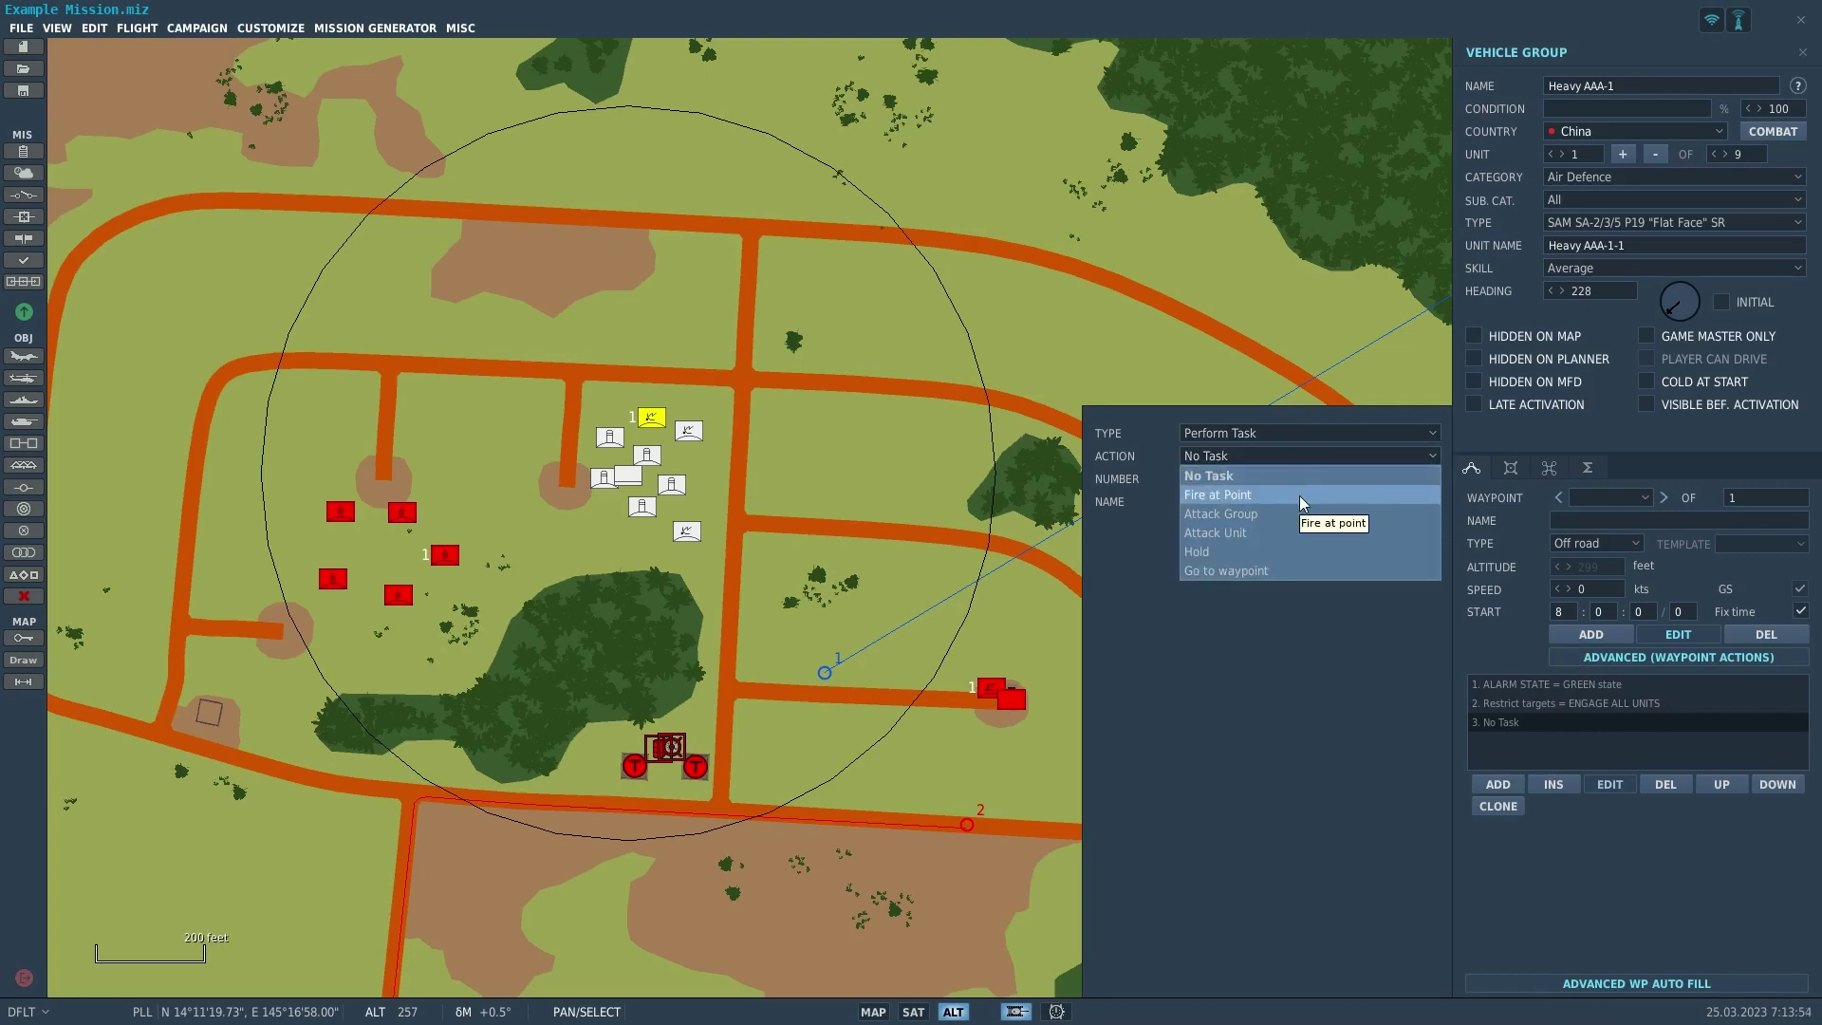
click(1300, 495)
drag(533, 554, 750, 592)
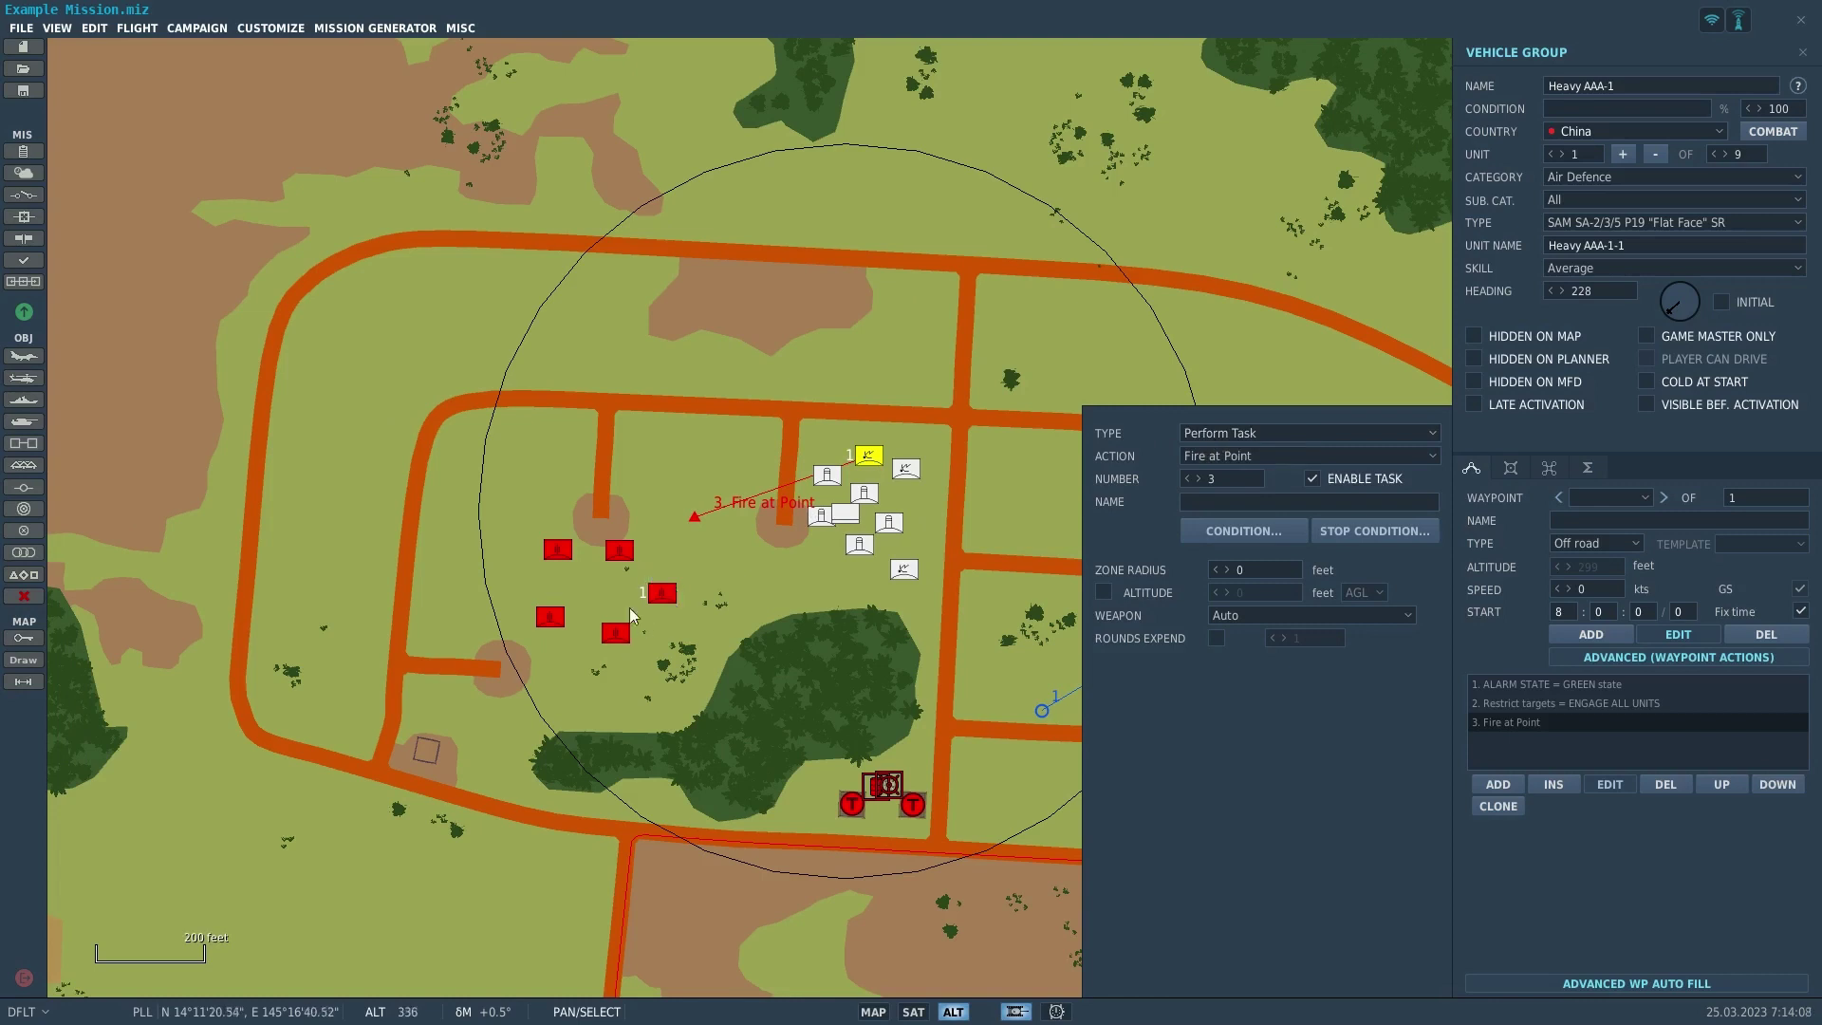
right_drag(669, 630, 637, 581)
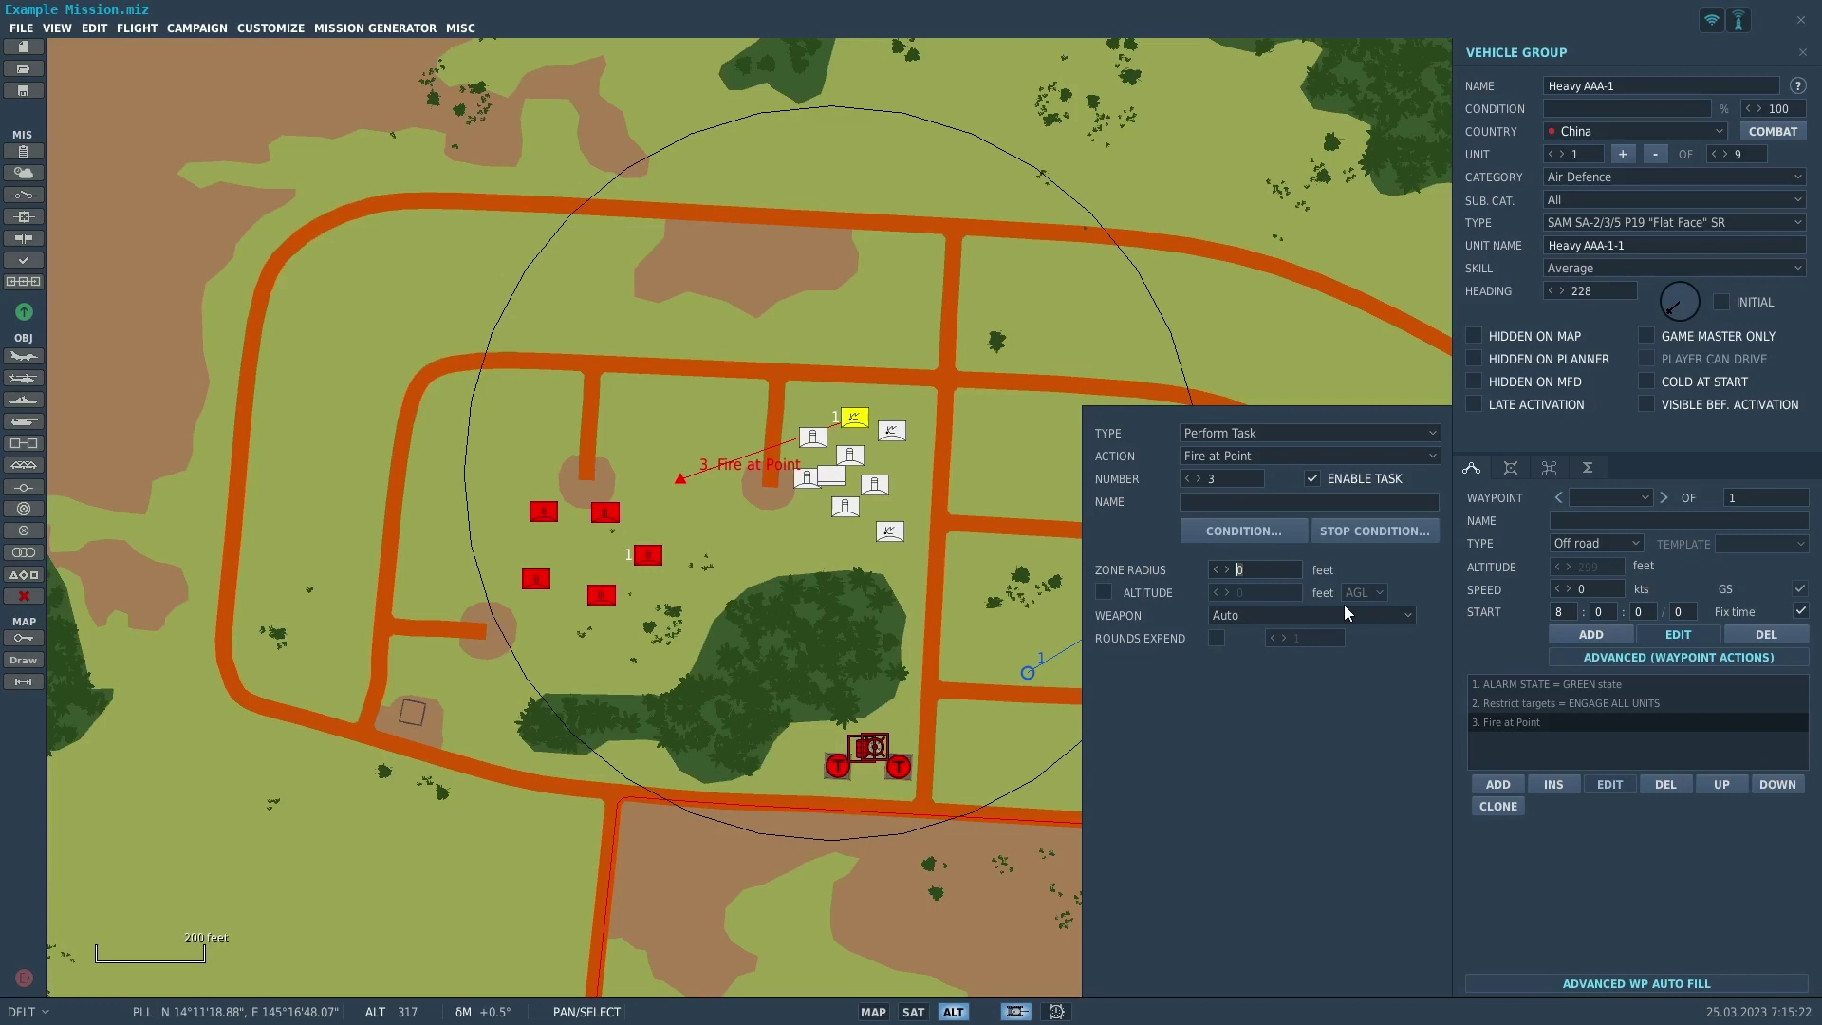
- Change the task to Attack Group and then to Attack Unit, and check the target group choices
click(1349, 454)
click(1322, 513)
click(1312, 457)
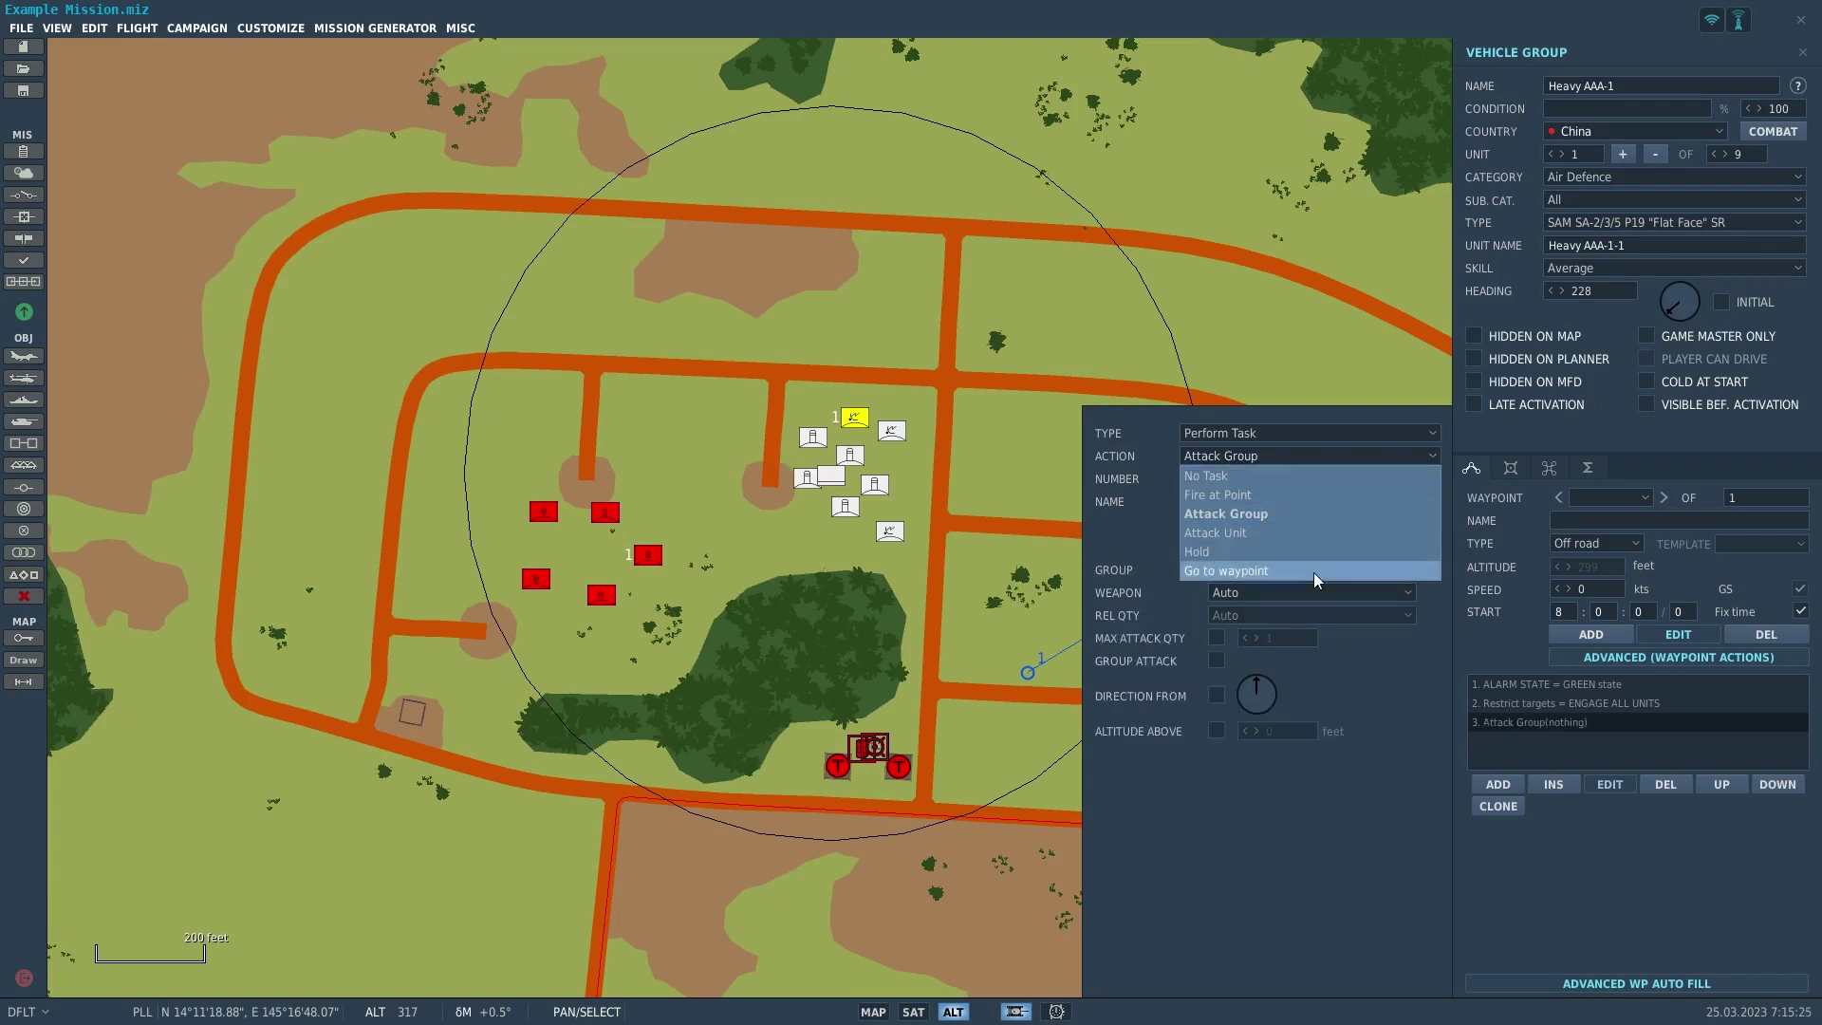
click(1306, 531)
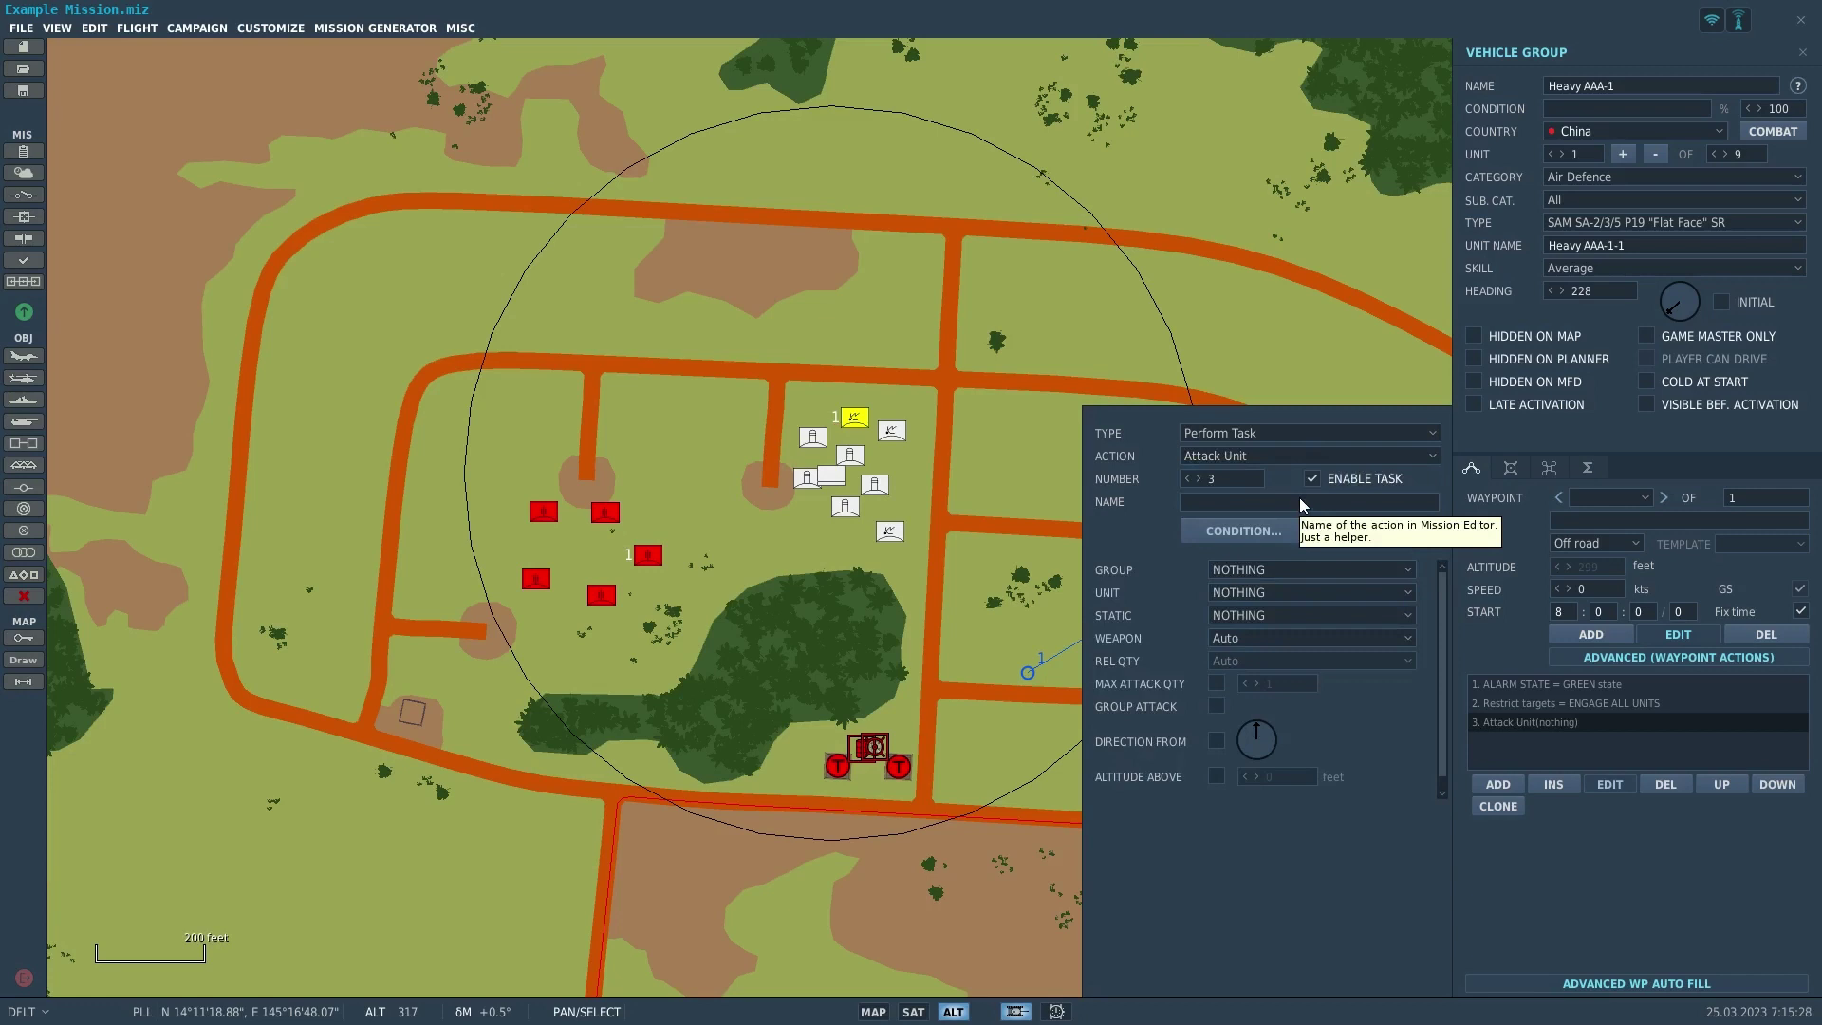
click(1279, 566)
click(1279, 564)
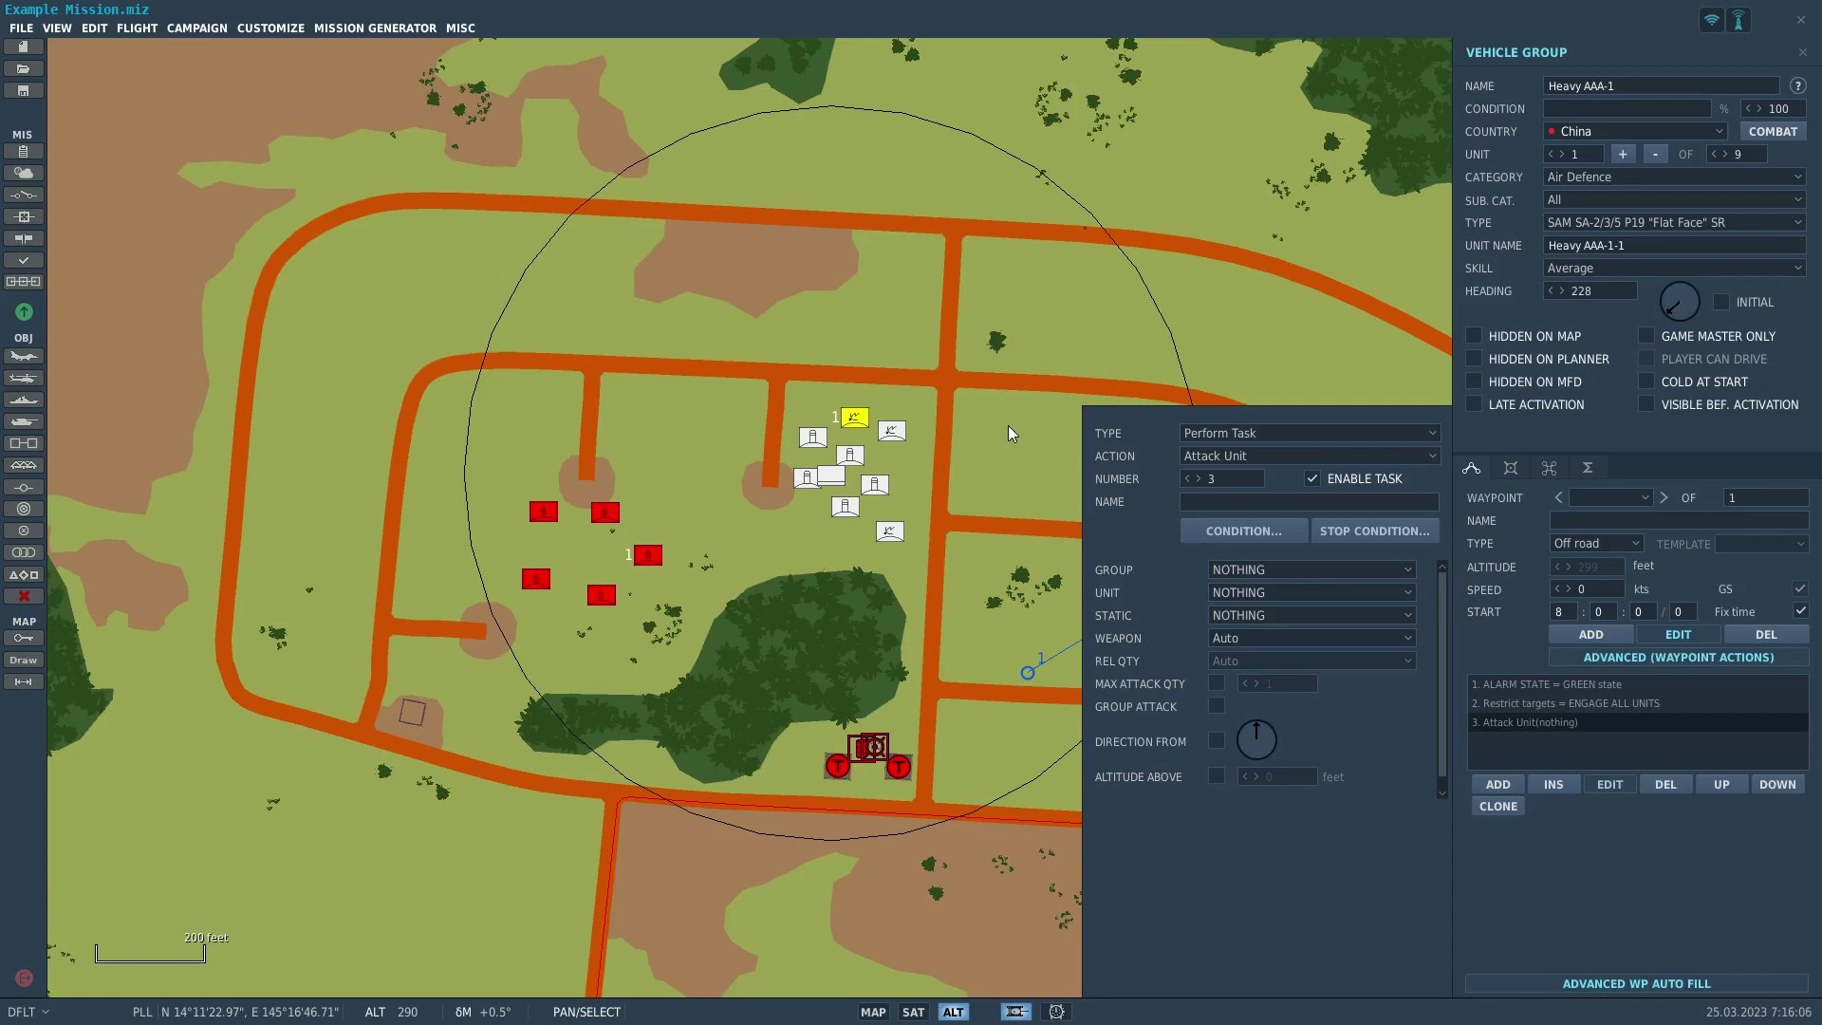
- Change the third action's type to Start Enroute Task with No Enroute Task as the action
click(1300, 459)
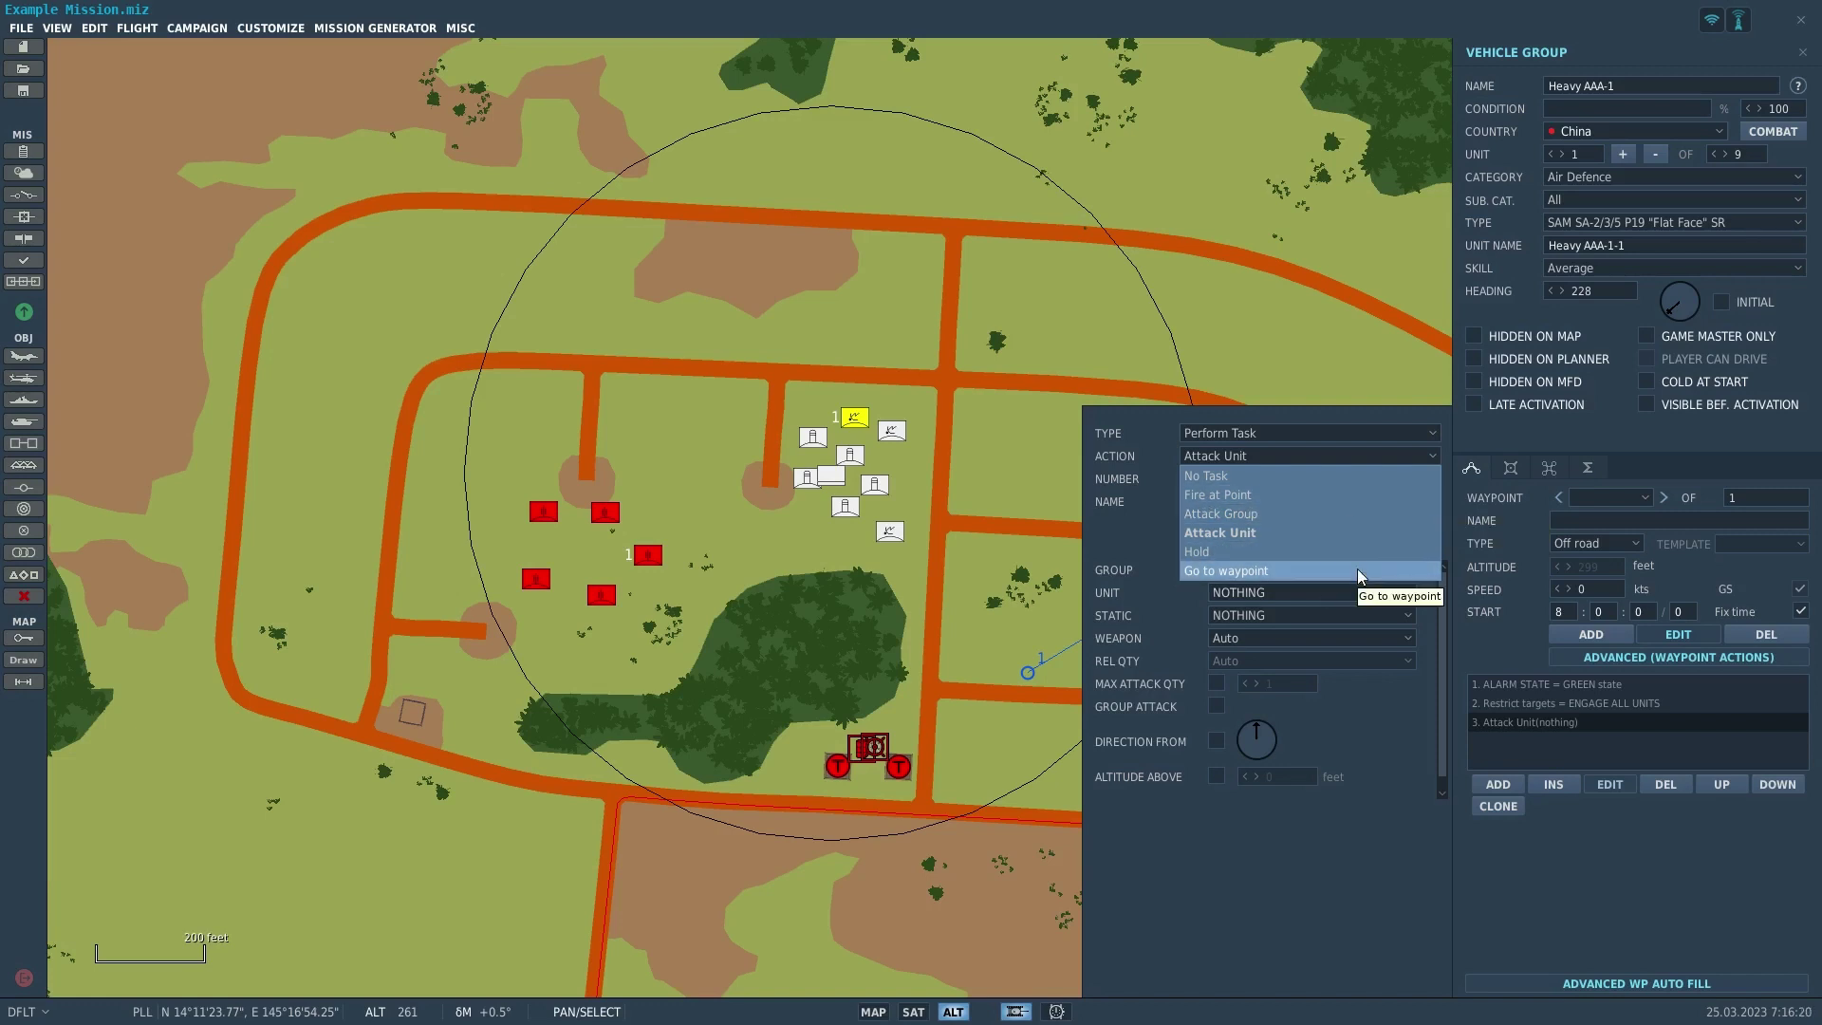
click(1275, 434)
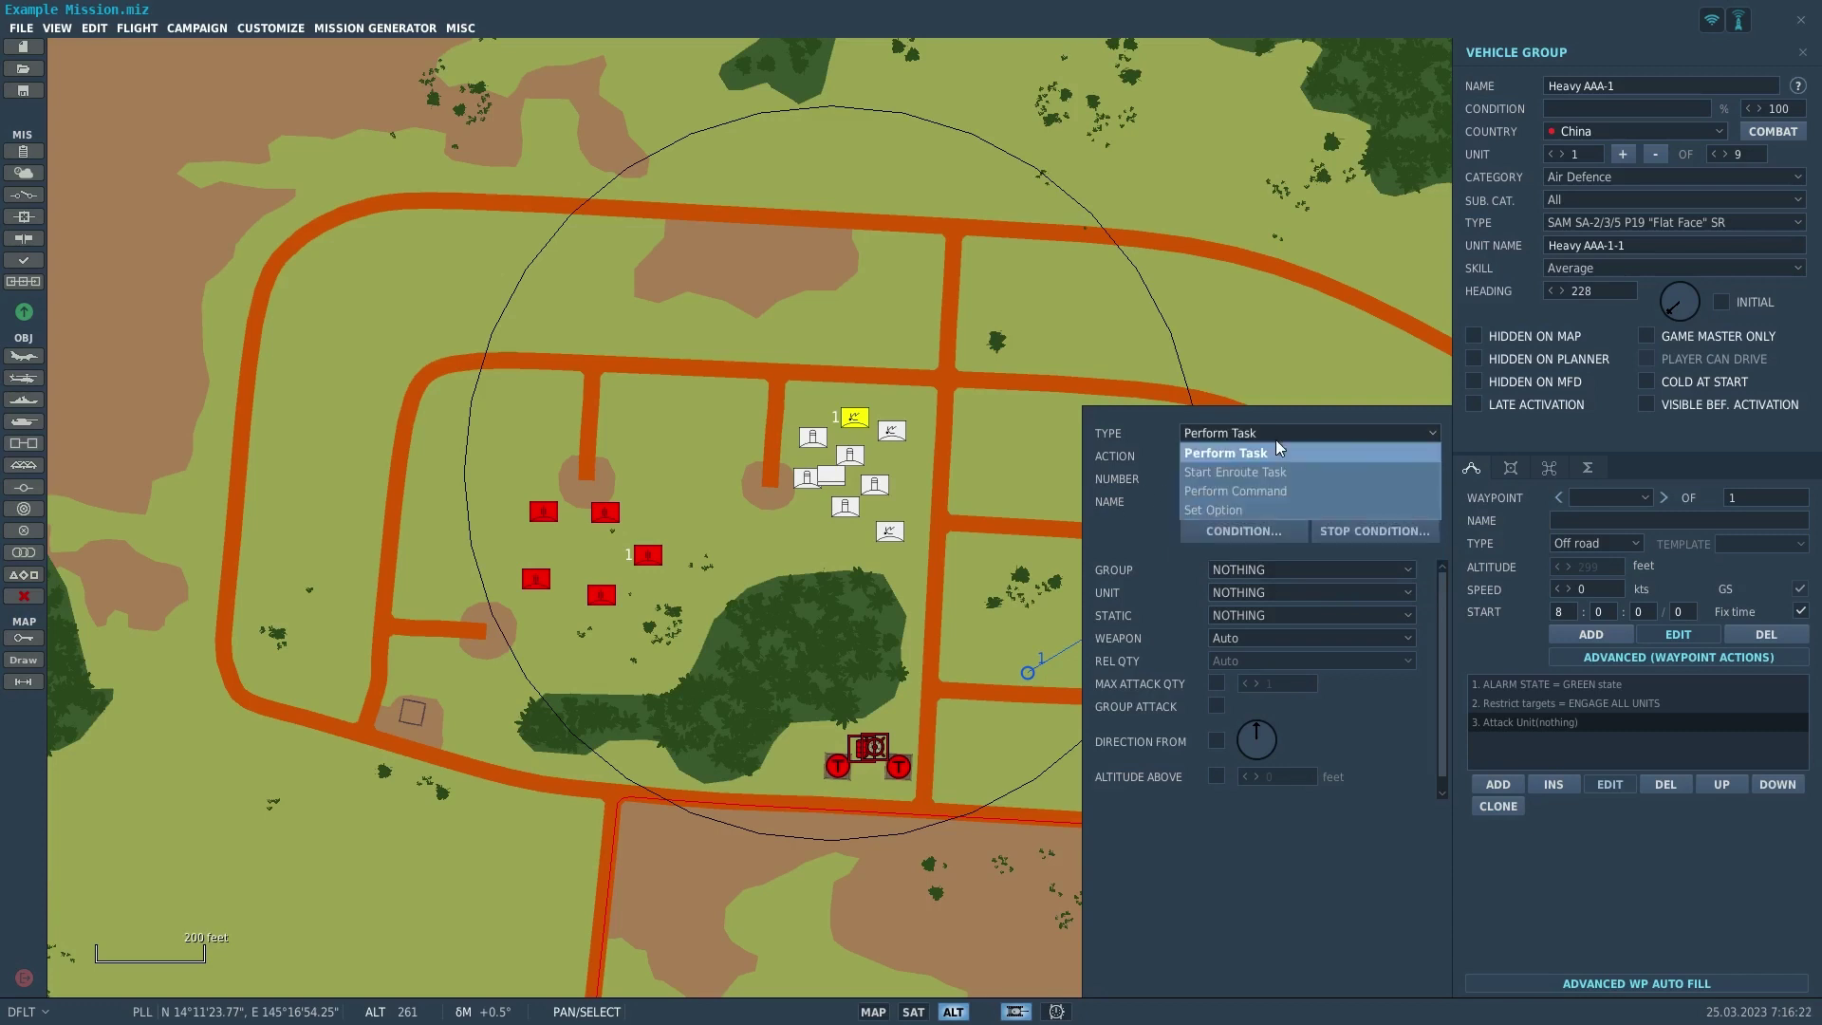
click(1321, 471)
click(1329, 455)
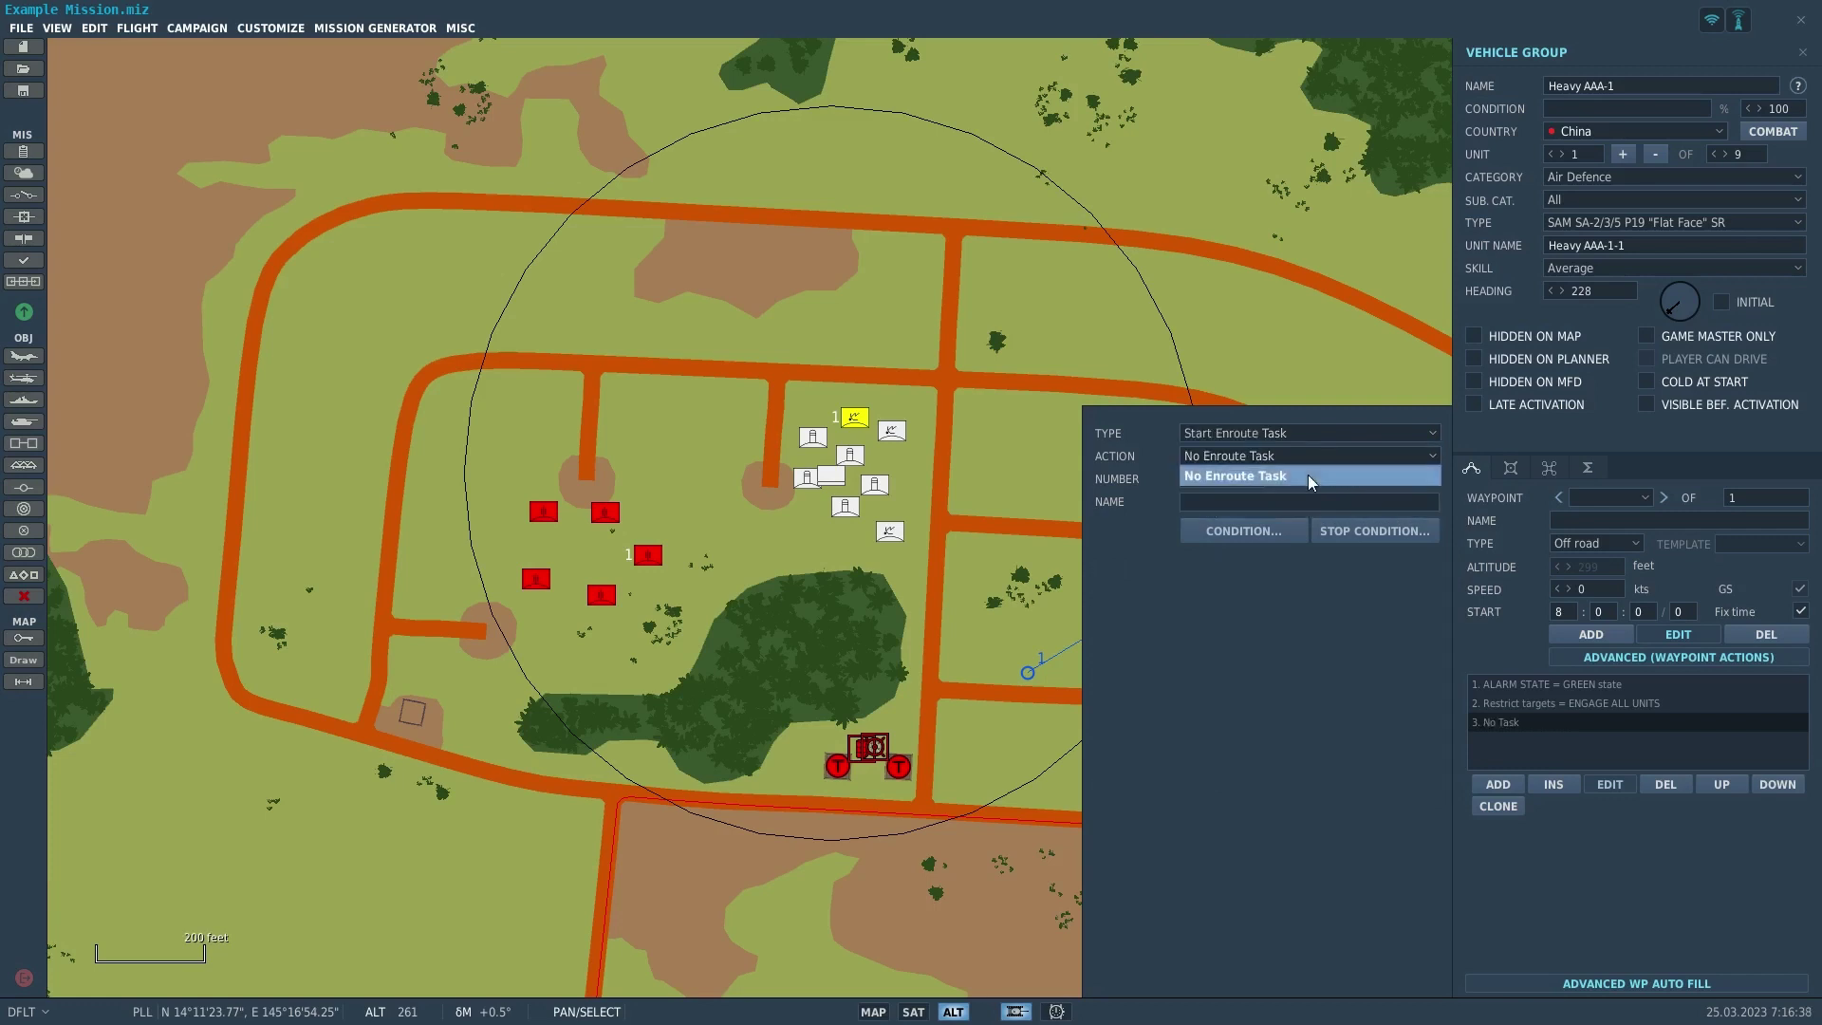
click(1307, 474)
- Change the third action's type to Perform Command and review the available commands
click(1334, 431)
click(1334, 491)
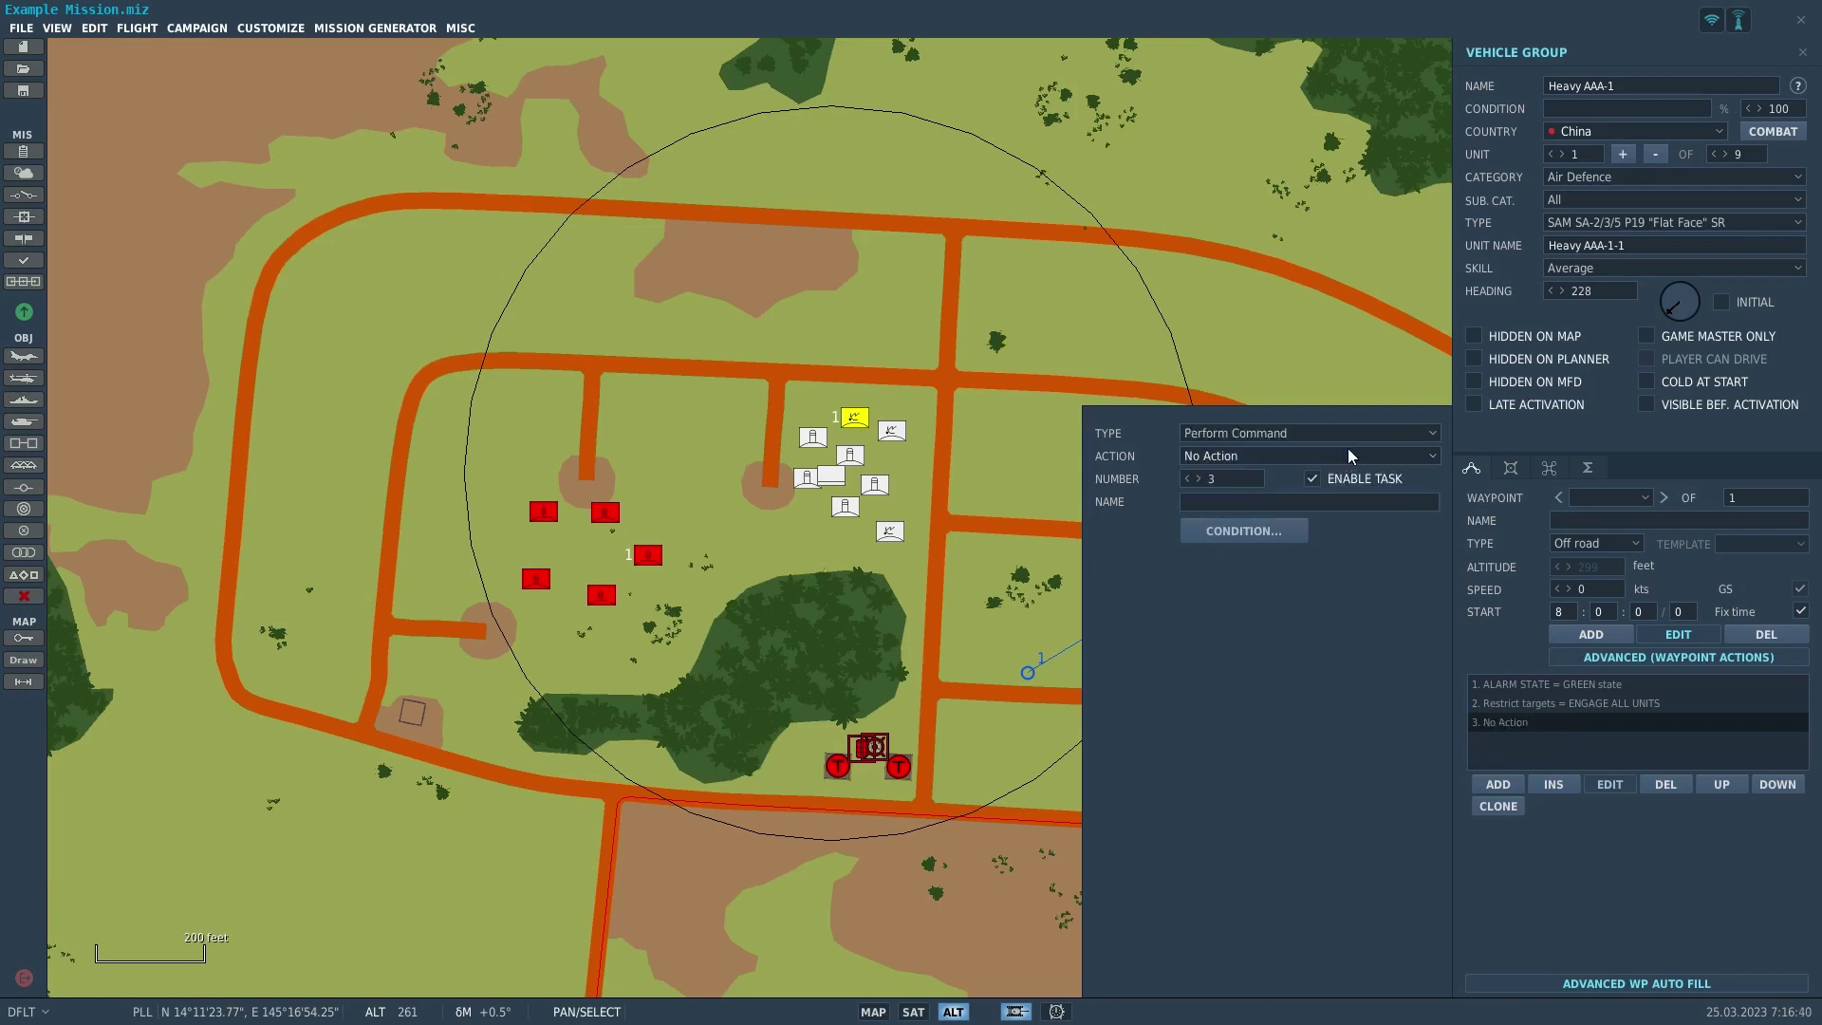
click(1348, 457)
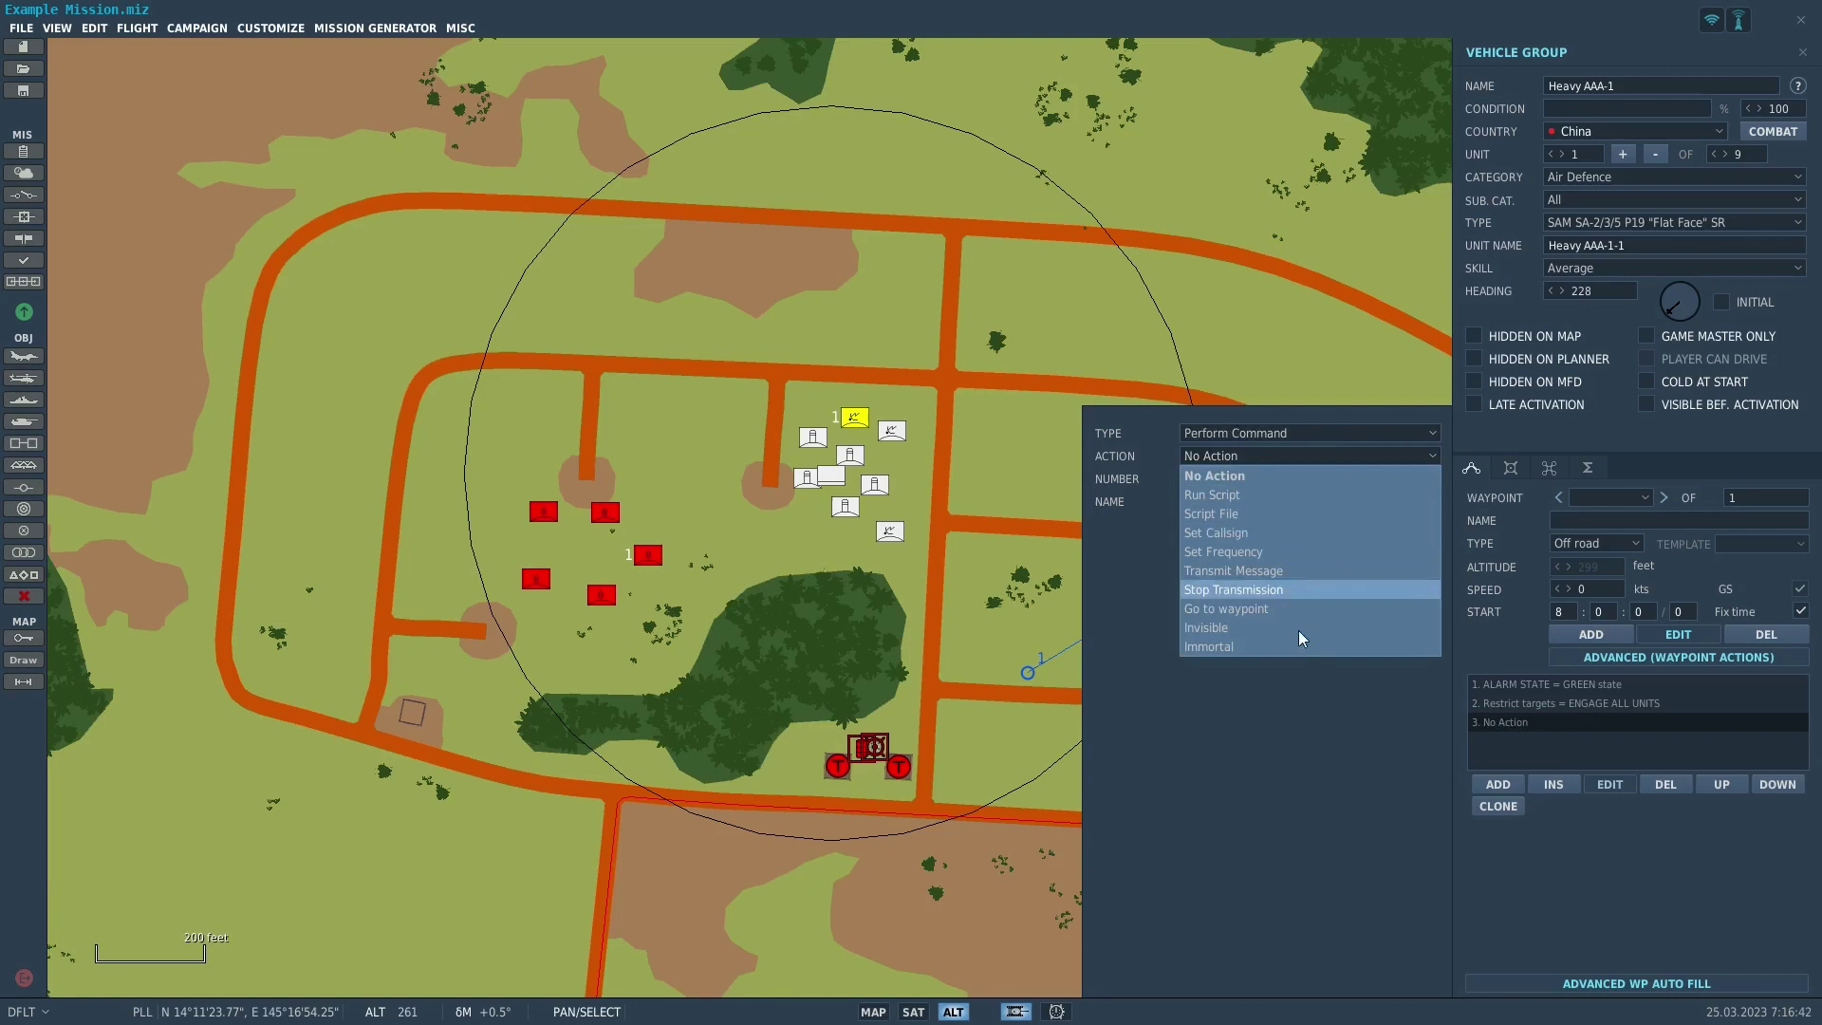
- Change the third action's type to Set Option and choose ROE as the option
click(1341, 436)
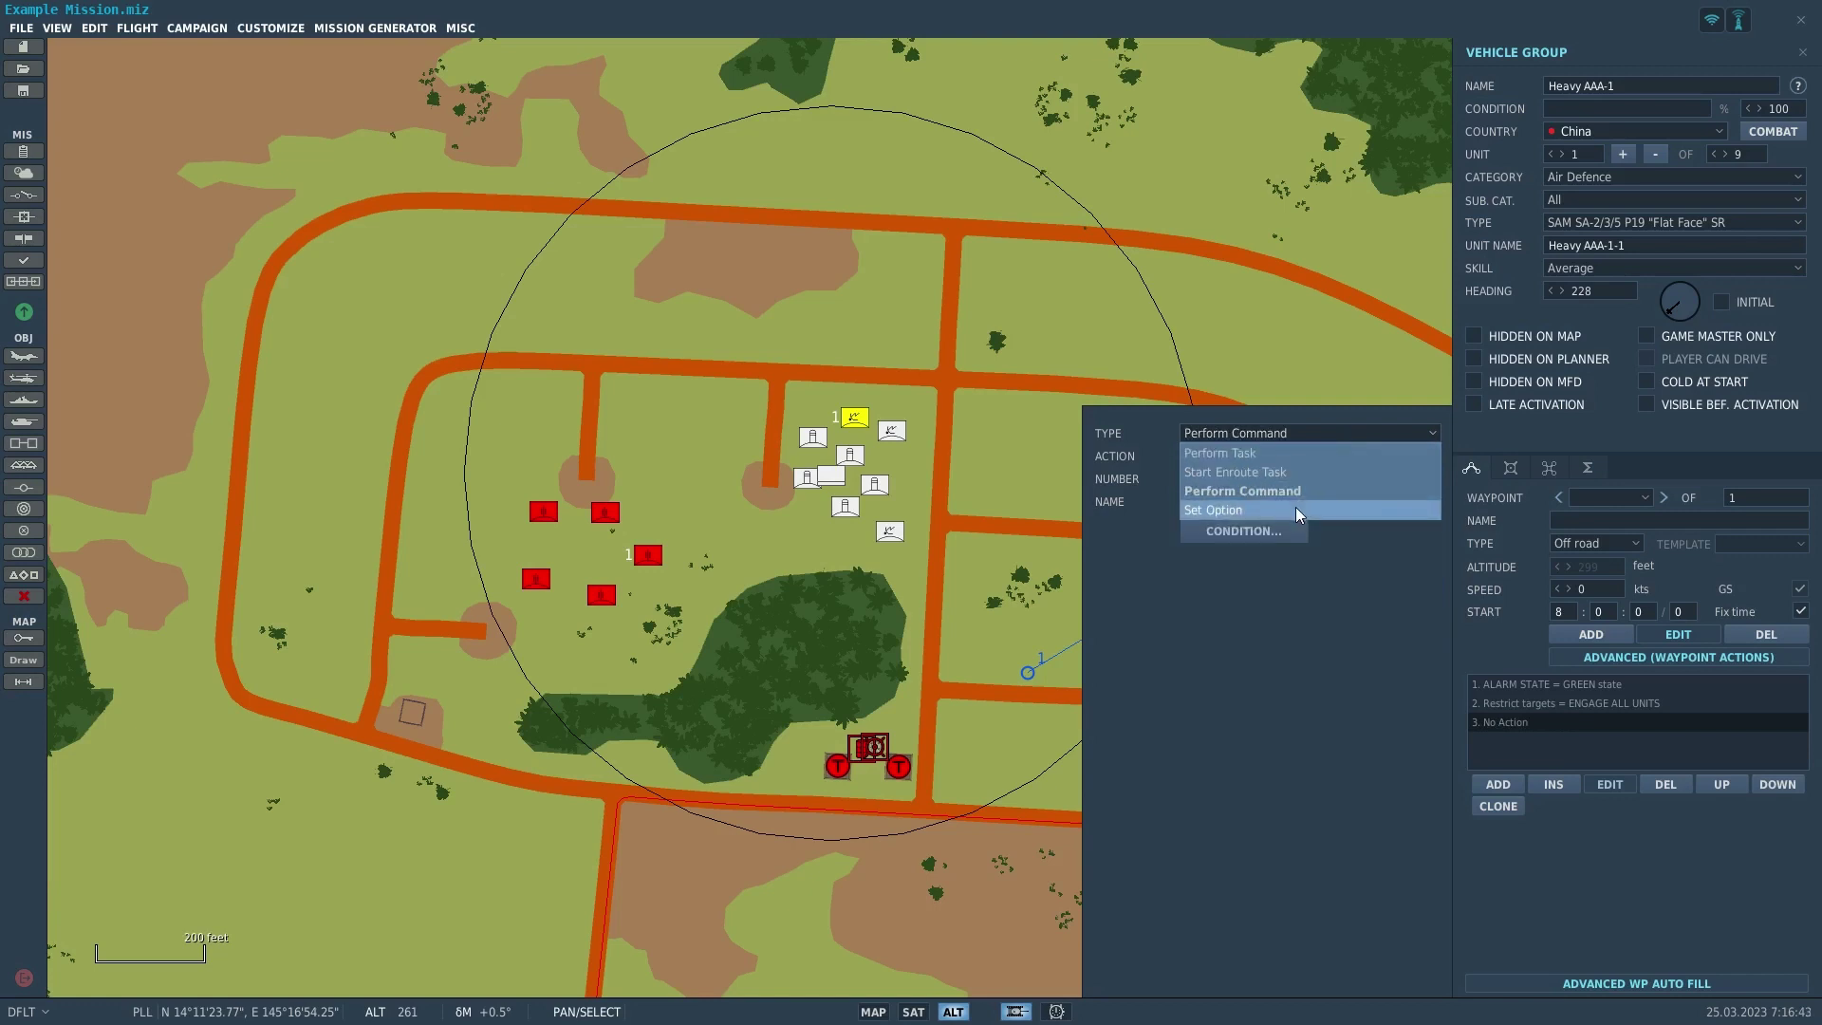
click(1295, 509)
click(1317, 457)
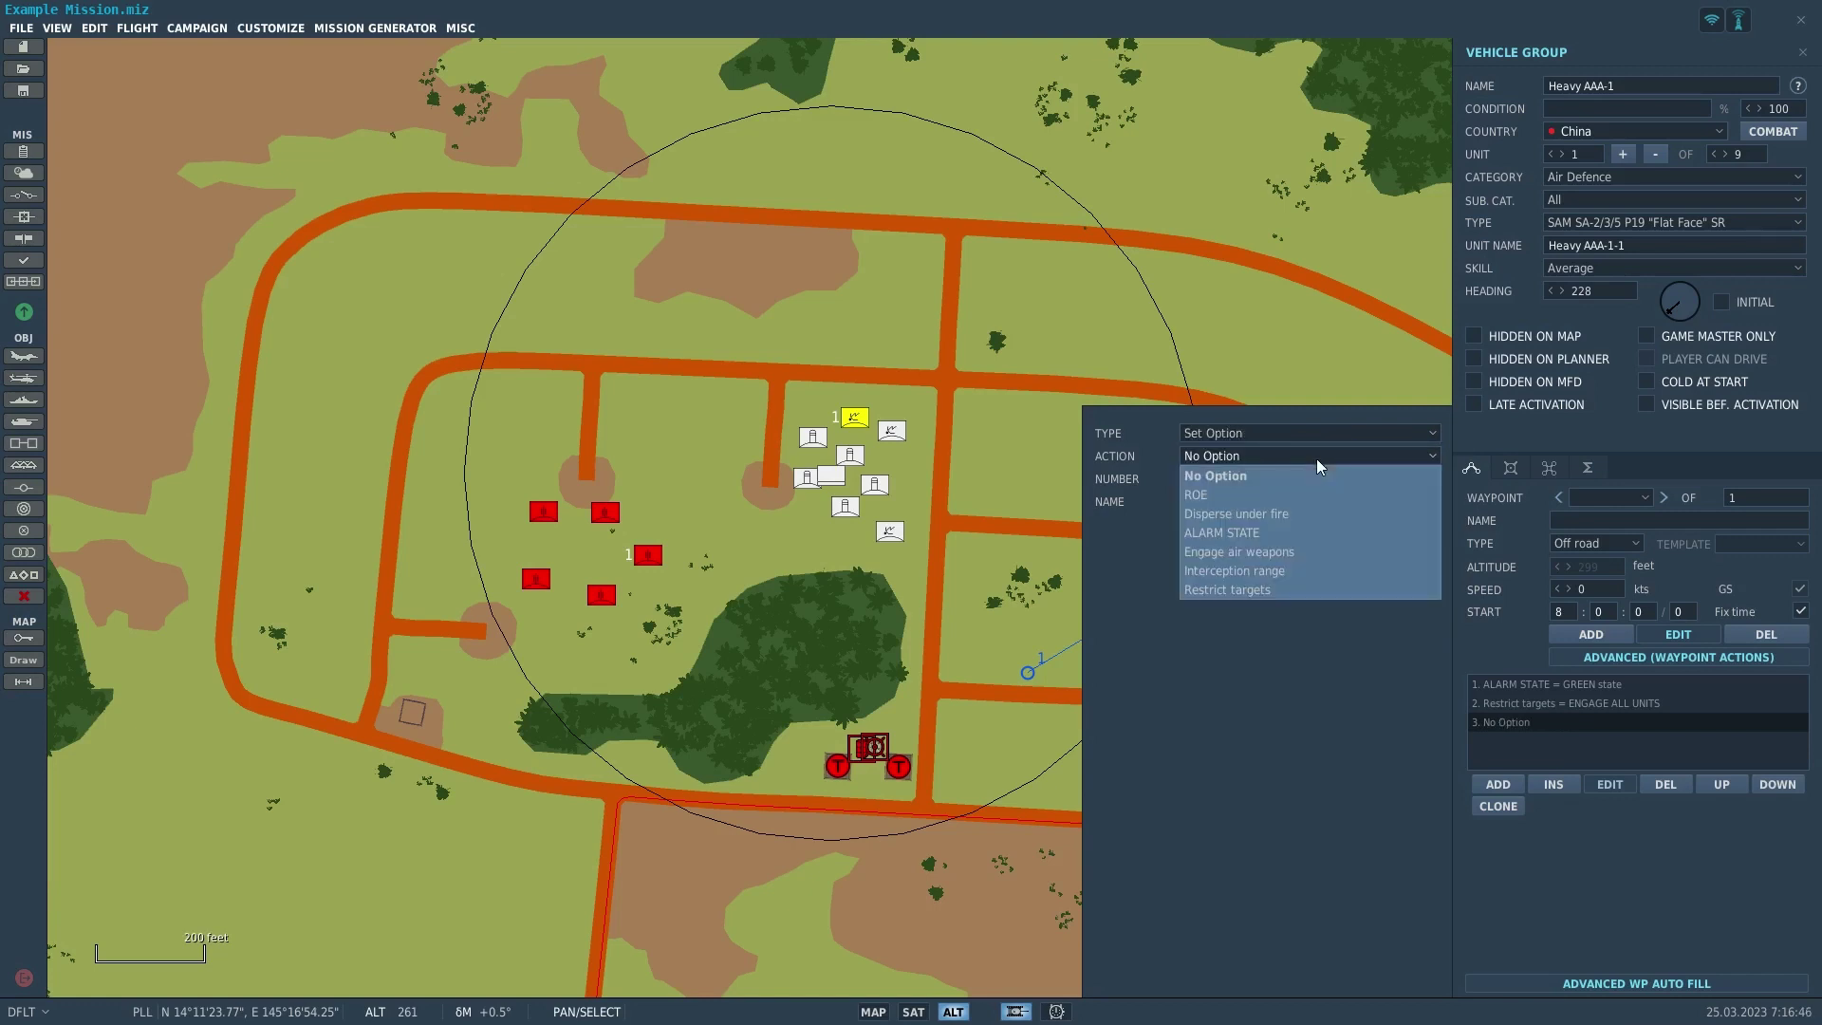
click(1320, 494)
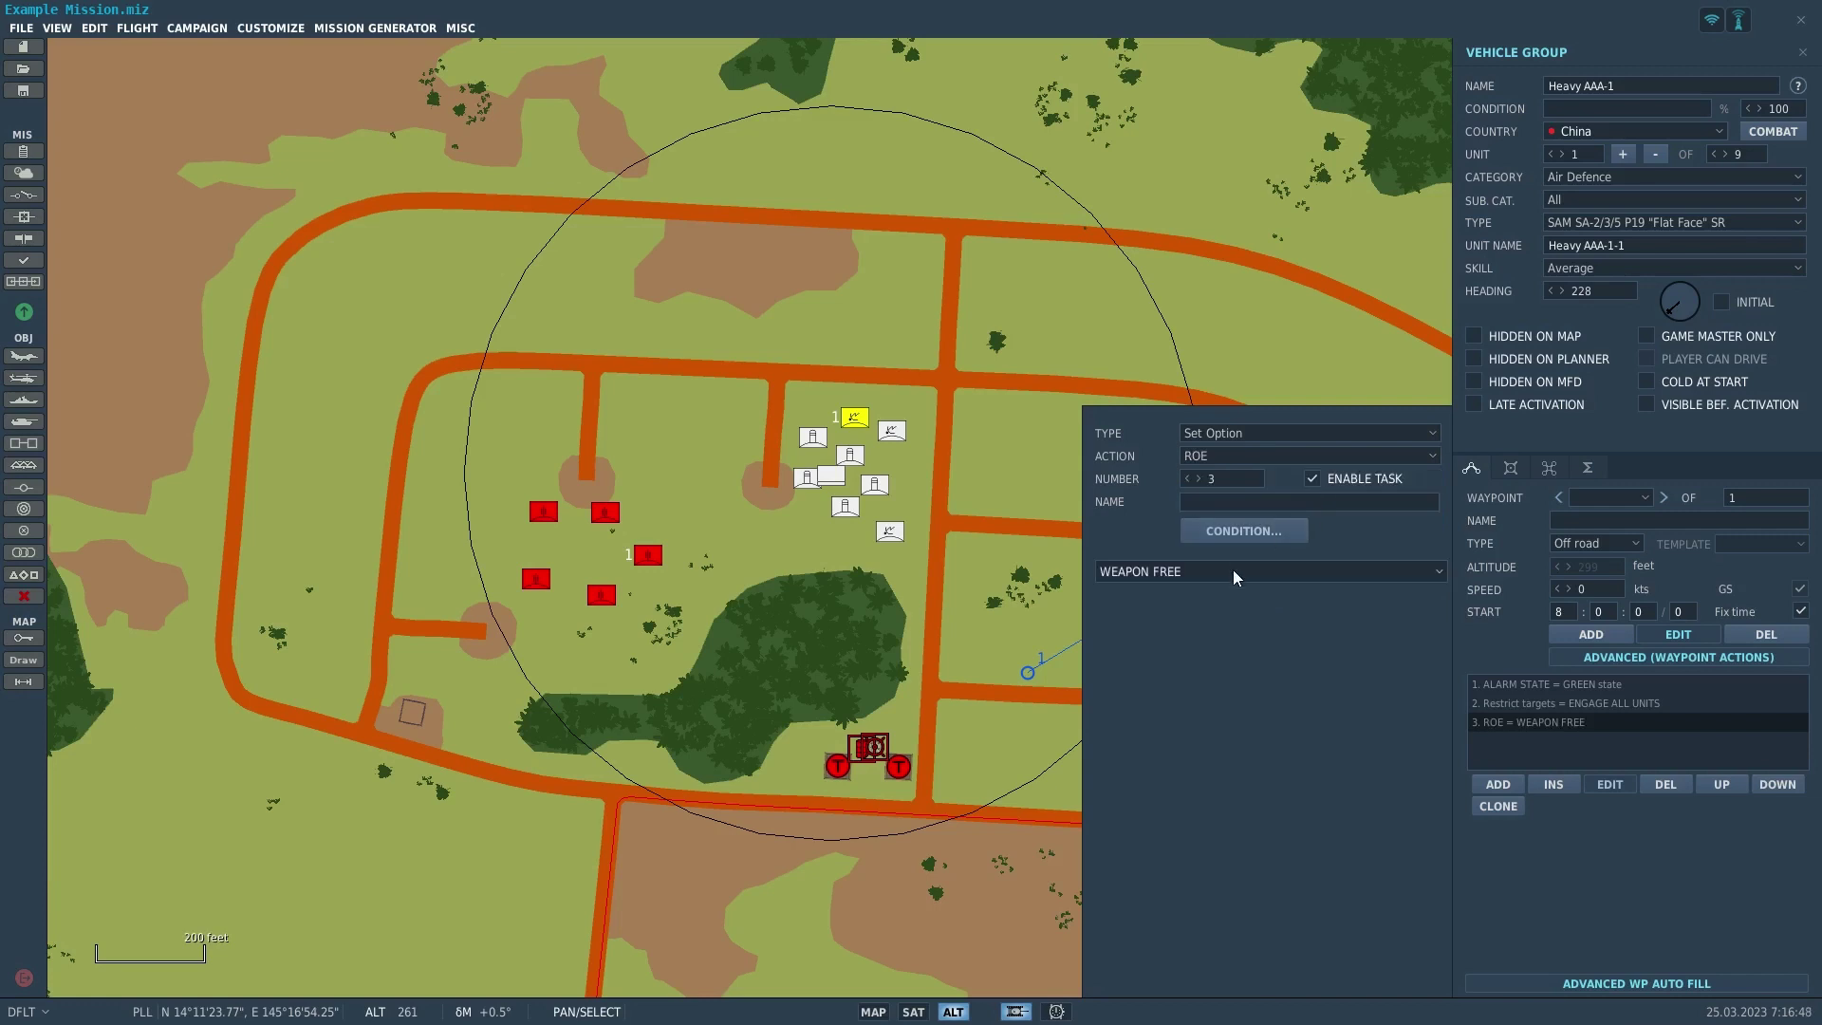
- Set the ROE option to RETURN FIRE, then change it to WEAPON HOLD
click(1250, 457)
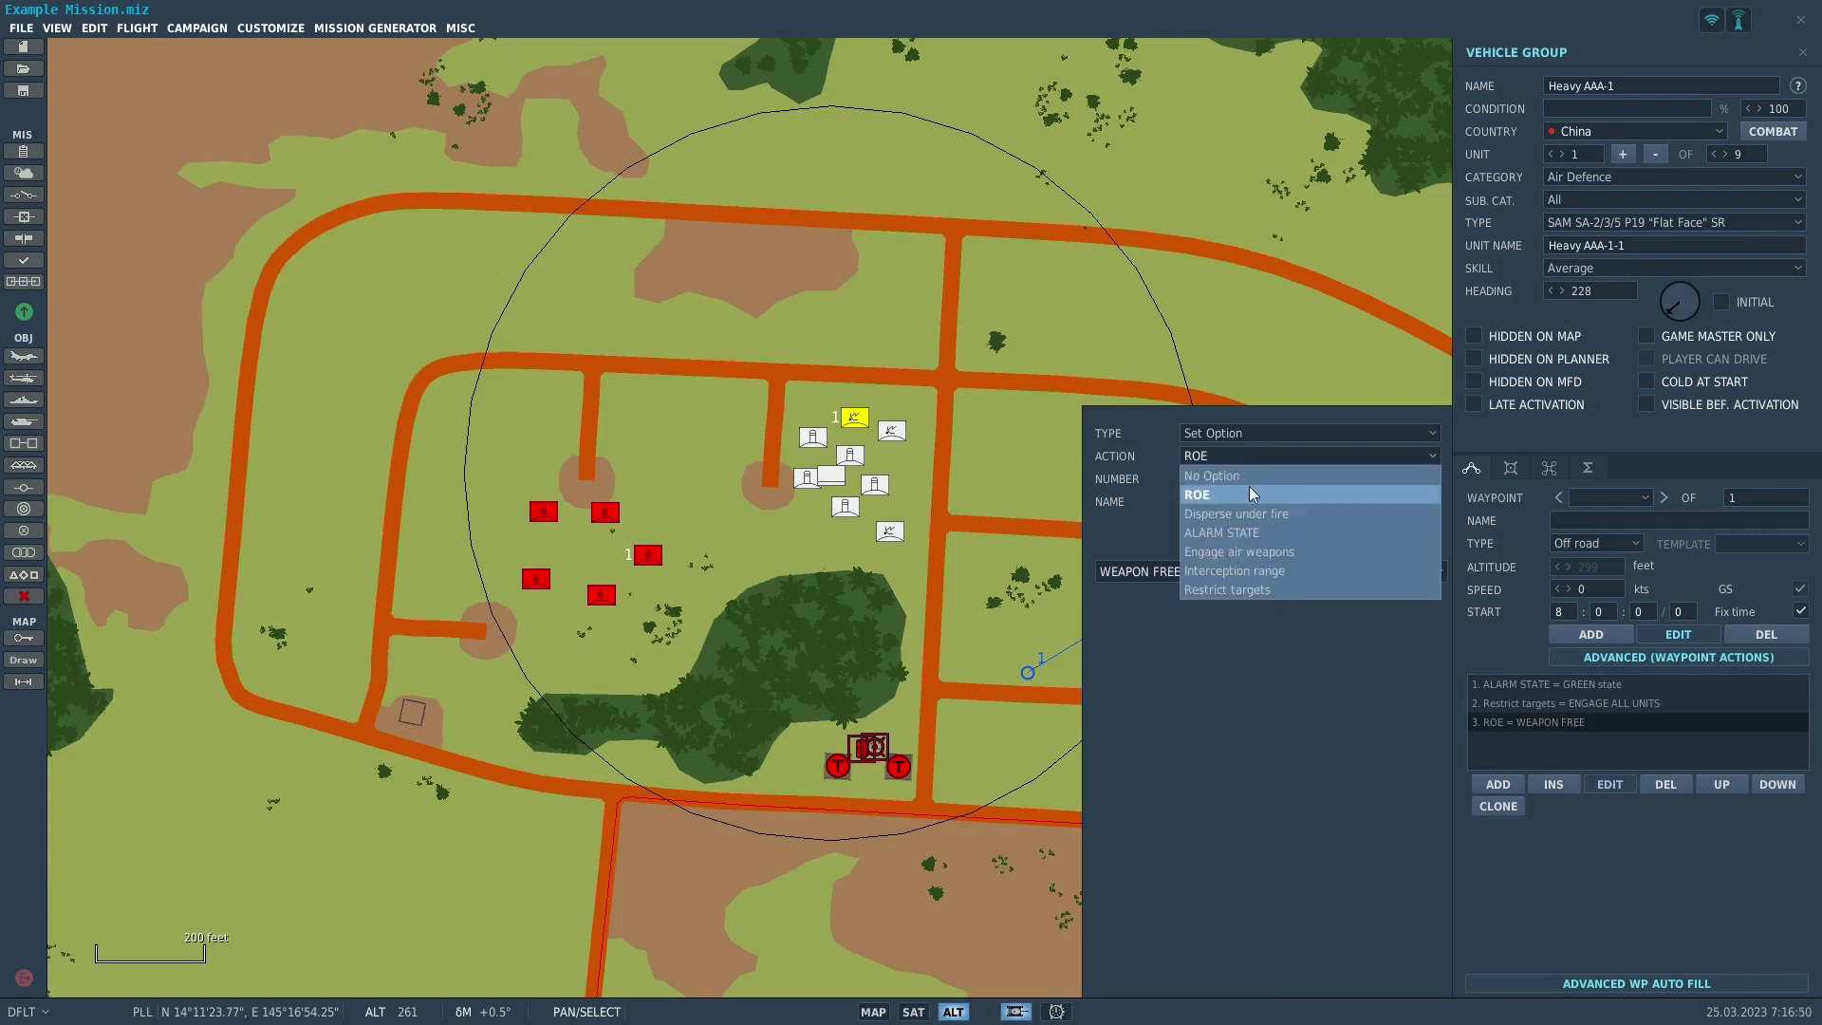
click(1126, 536)
click(1139, 570)
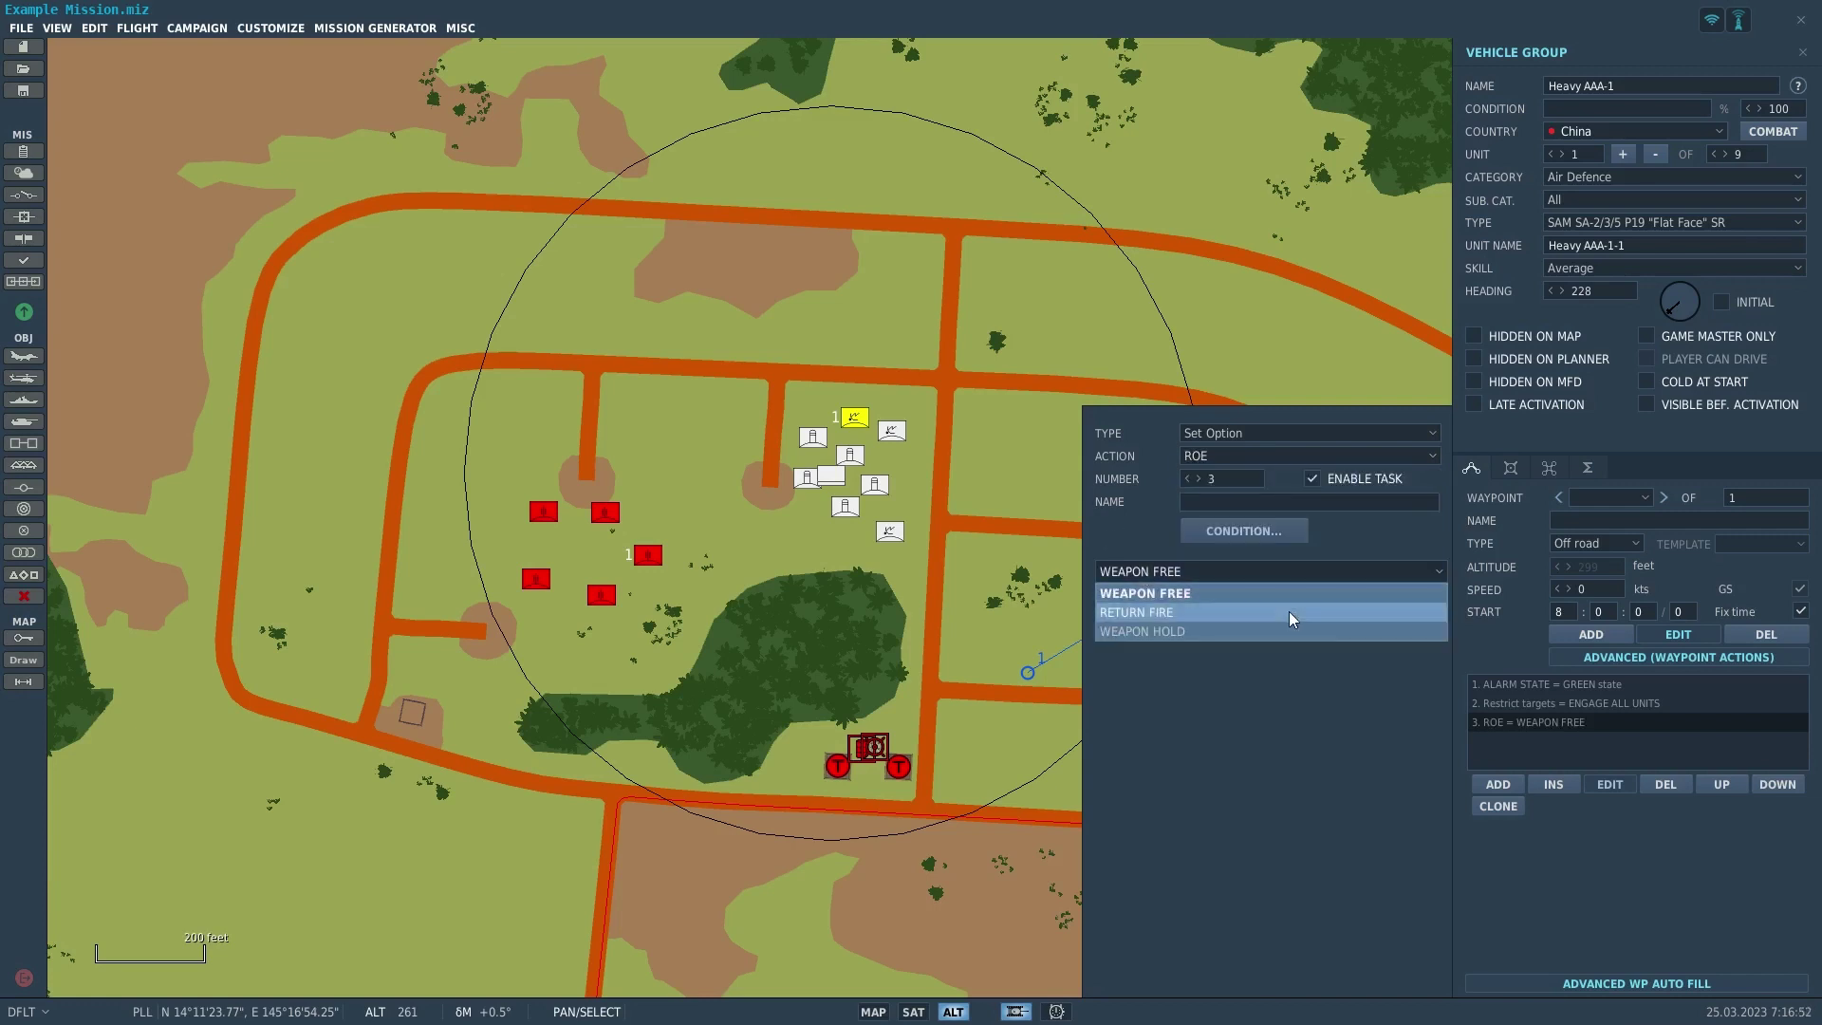
click(1288, 612)
click(1299, 569)
click(1292, 627)
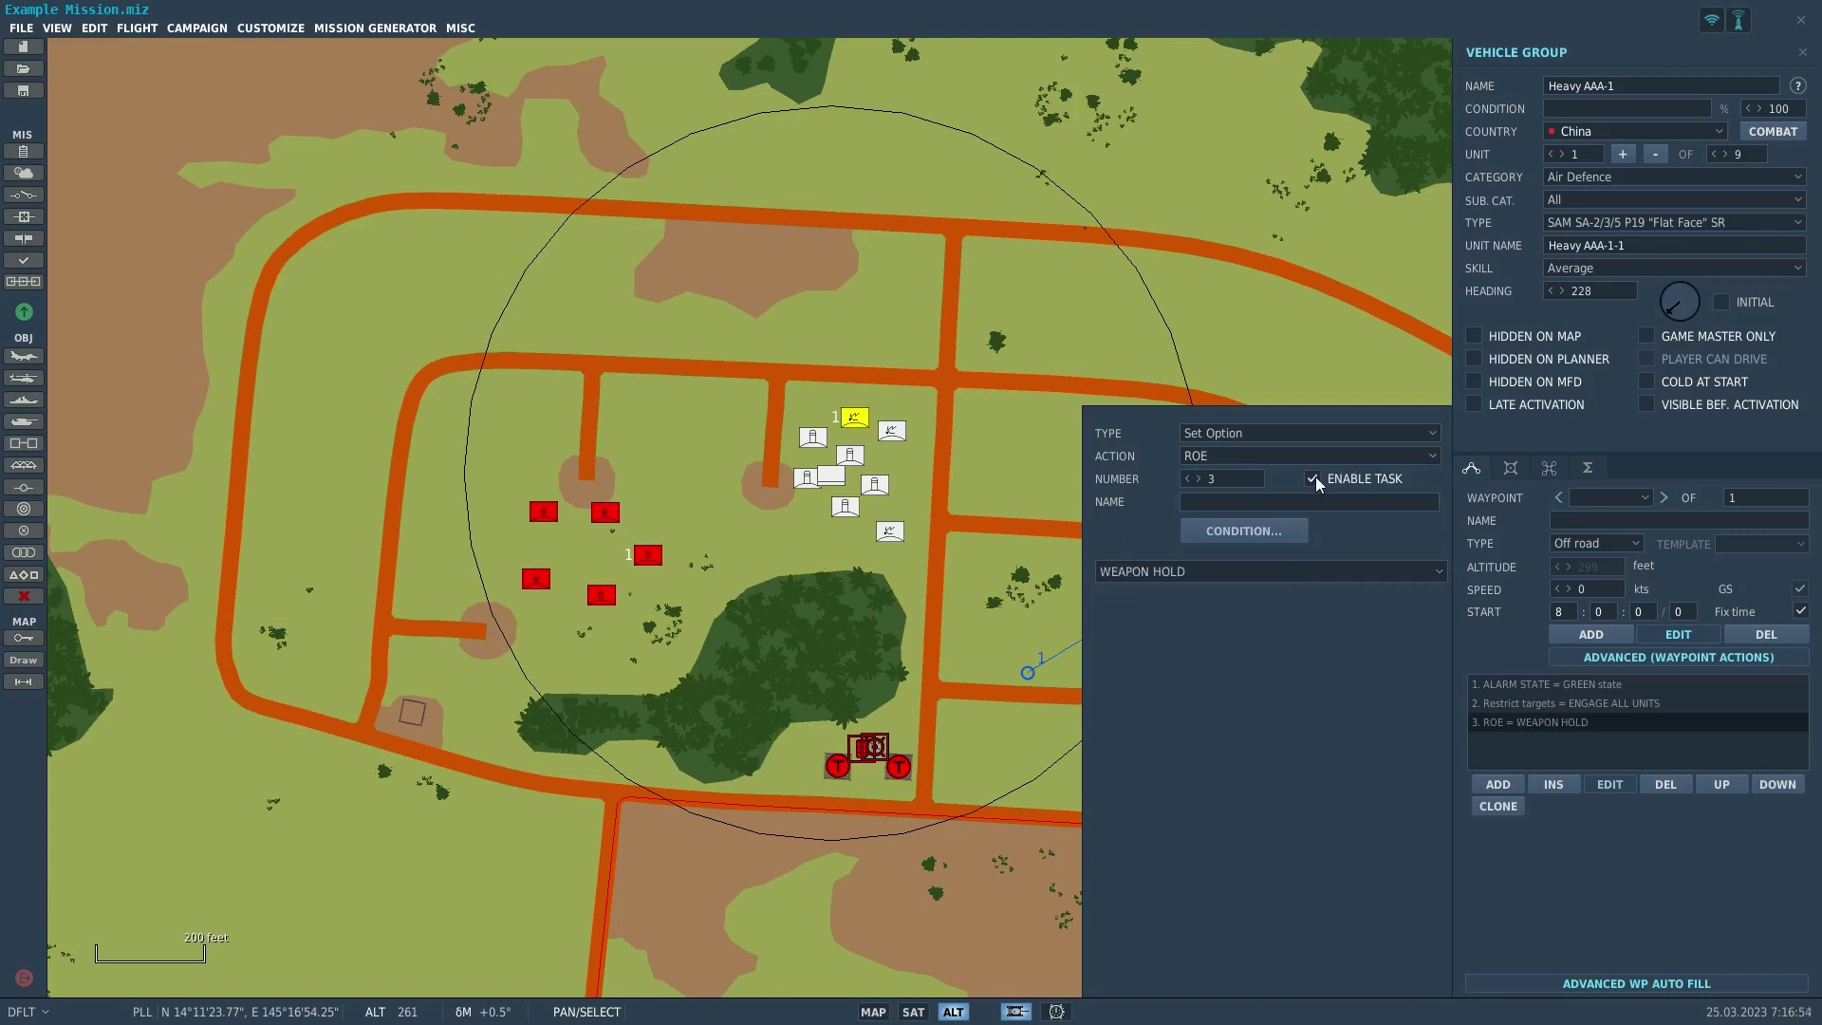
- Change the third action's option to ALARM STATE and review its available states
click(1330, 454)
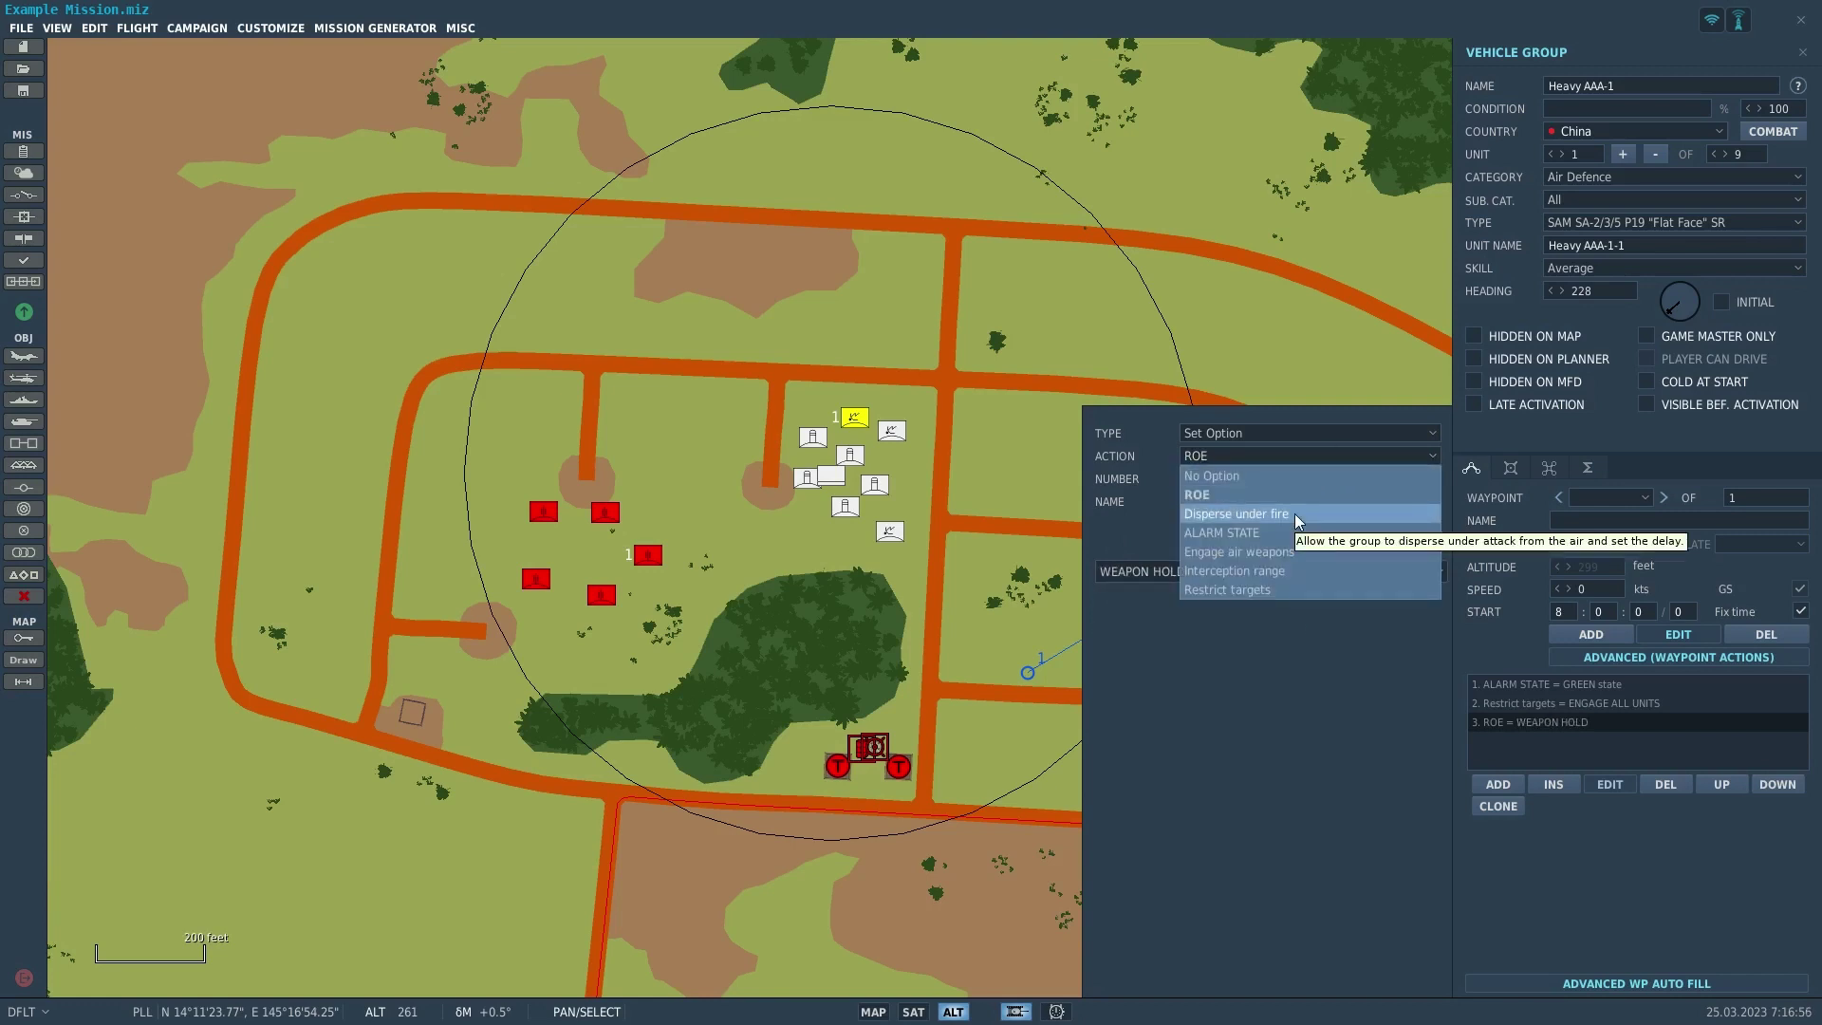
click(1306, 535)
click(1309, 575)
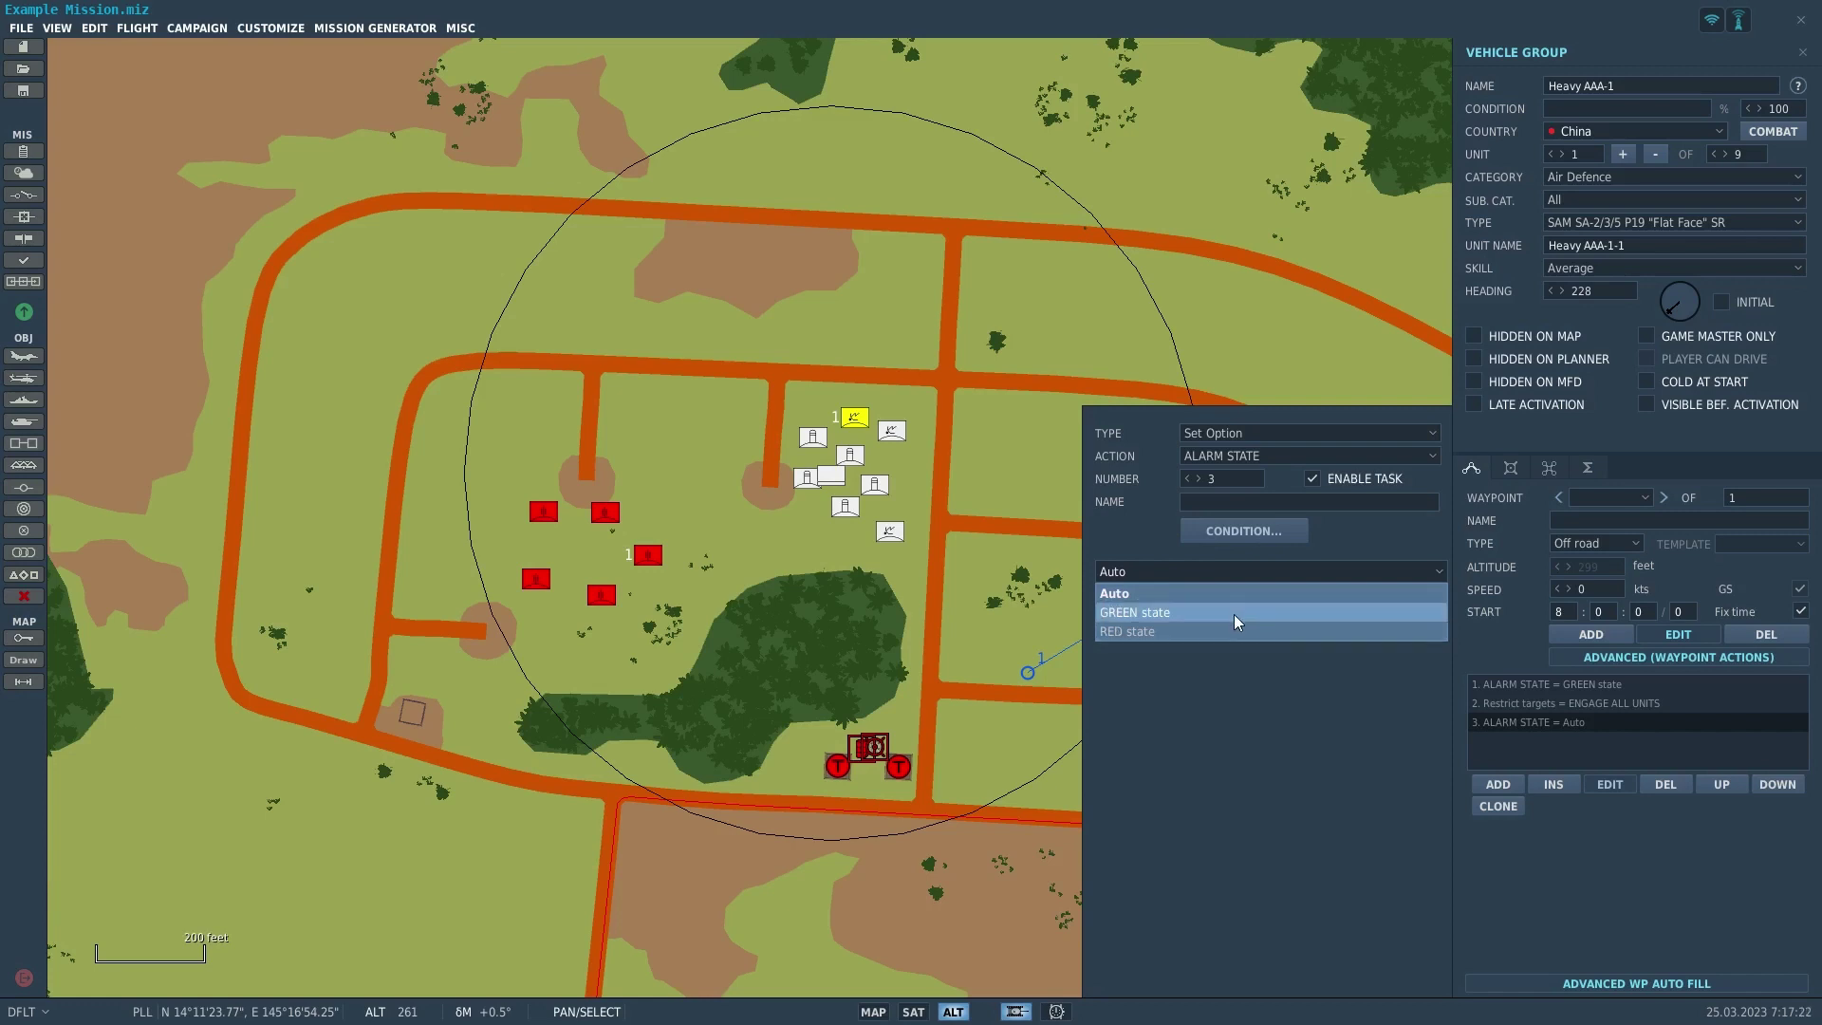
- Add a triggered action of type Set Option to the Heavy AAA-1 group and review its available options
click(1551, 468)
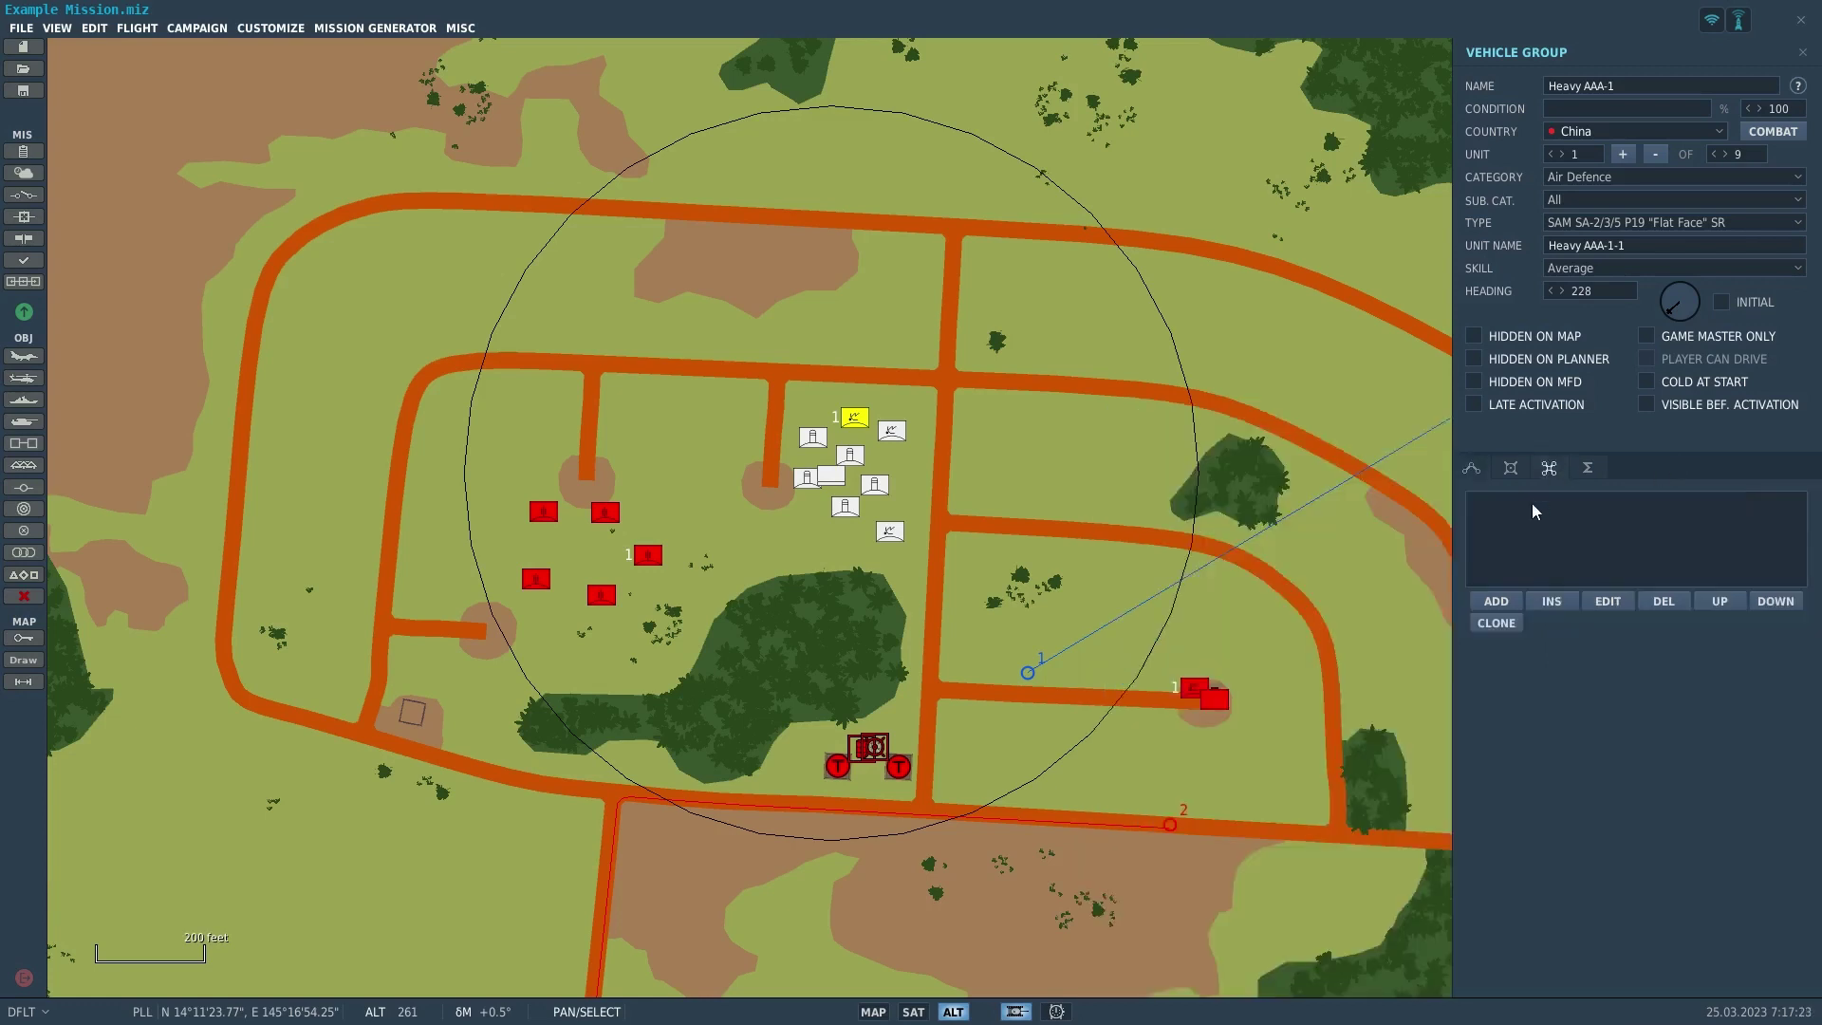
click(1512, 599)
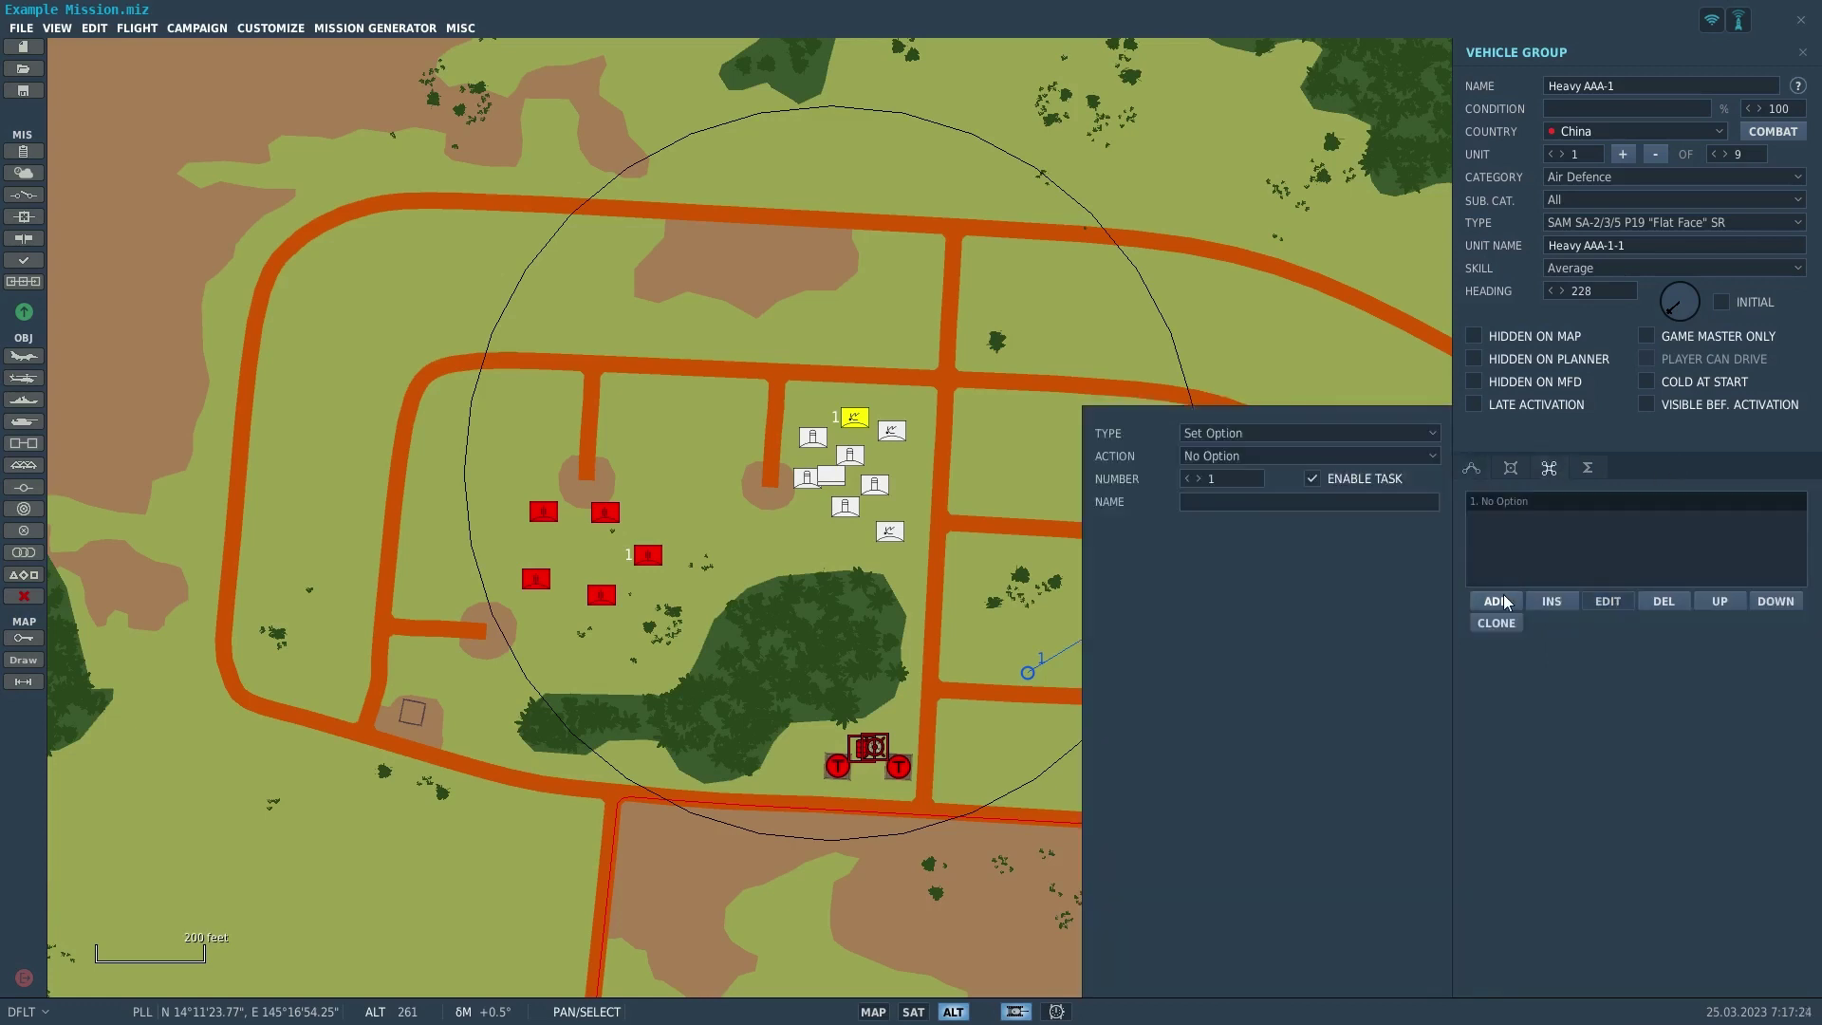
click(1237, 456)
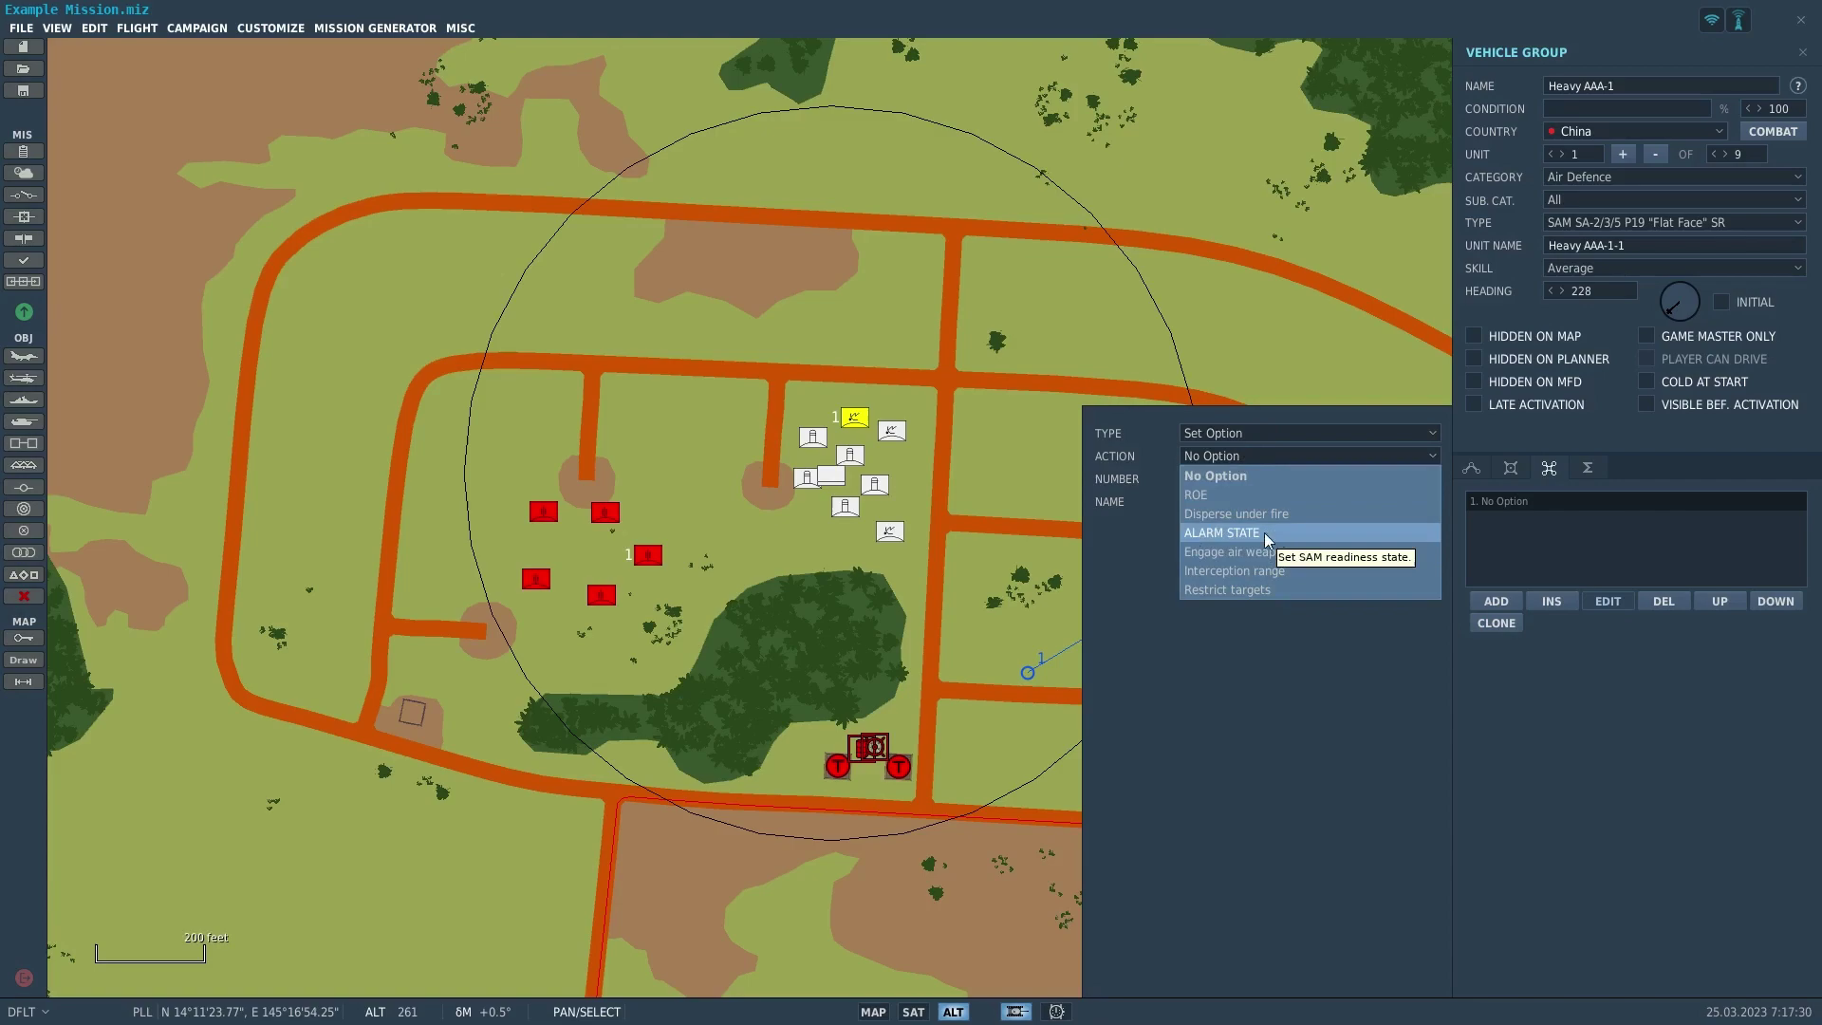
- Deselect the group and examine the island's unit positions and range rings, from the whole island to the Heavy AAA site
click(861, 582)
scroll(850, 561, down, 2)
scroll(873, 602, up, 1)
scroll(873, 601, down, 5)
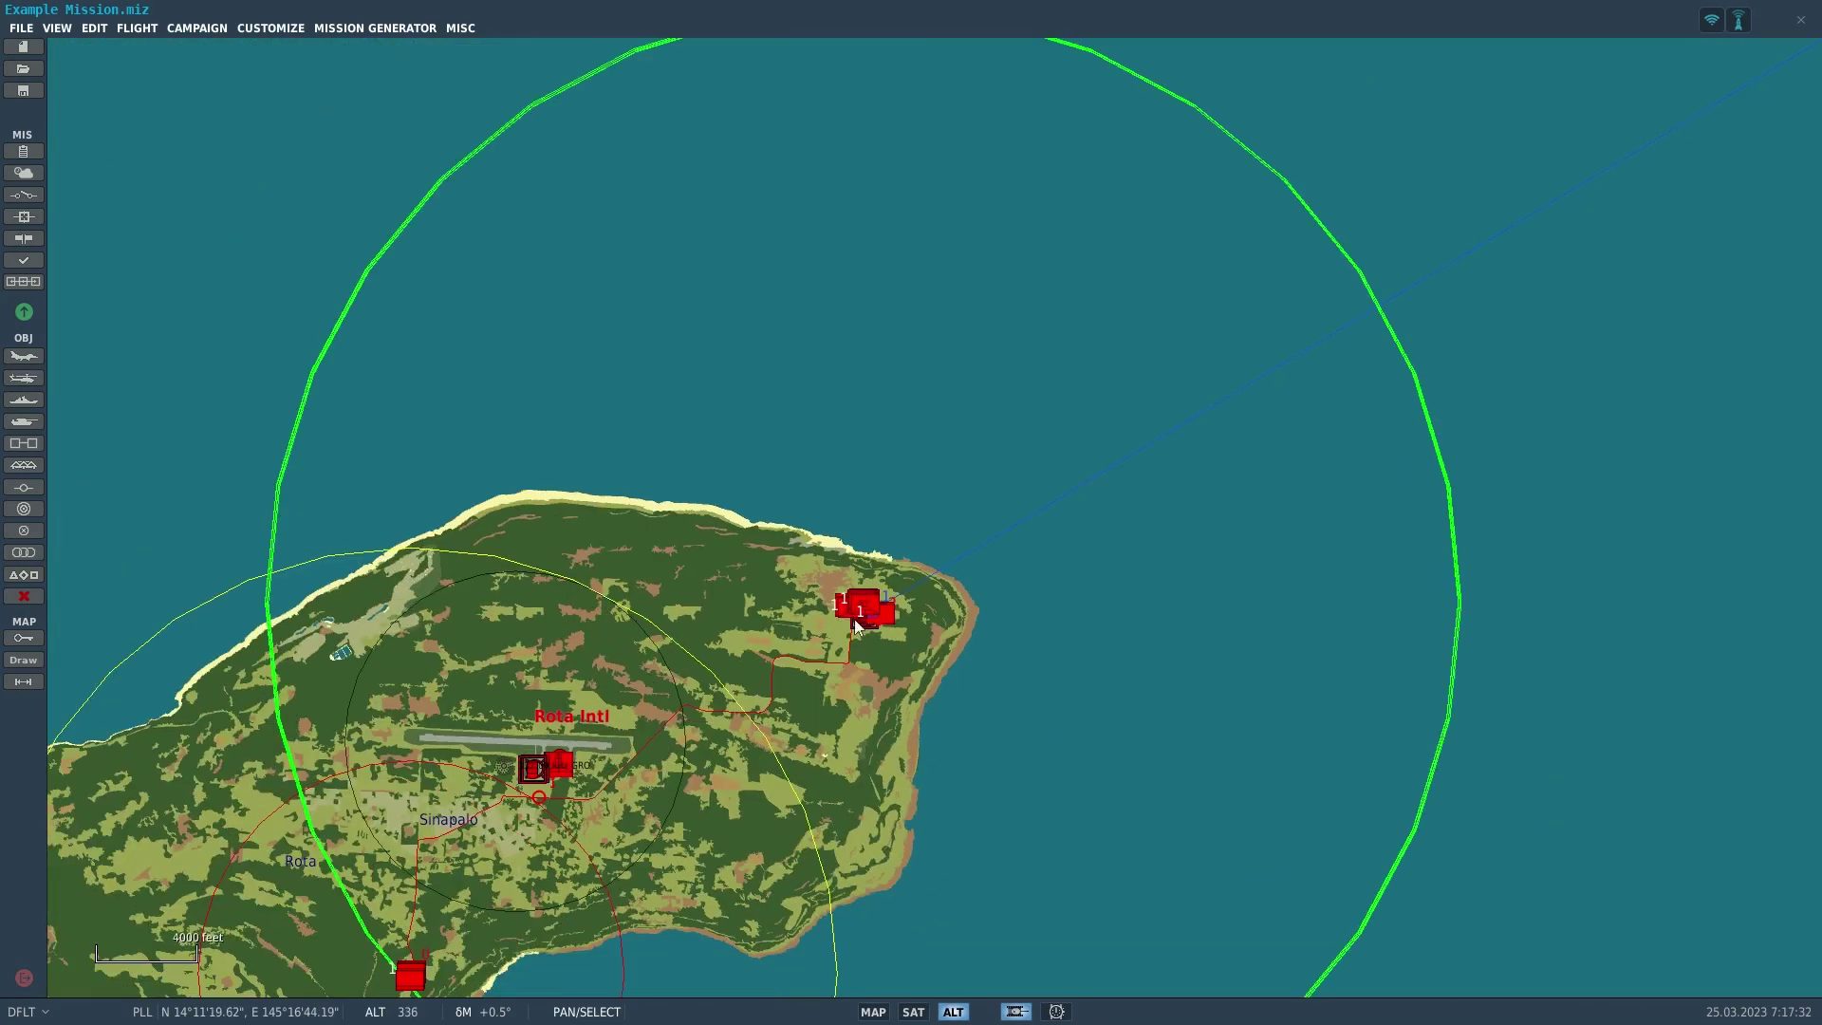
scroll(886, 593, up, 1)
drag(886, 593, 1113, 347)
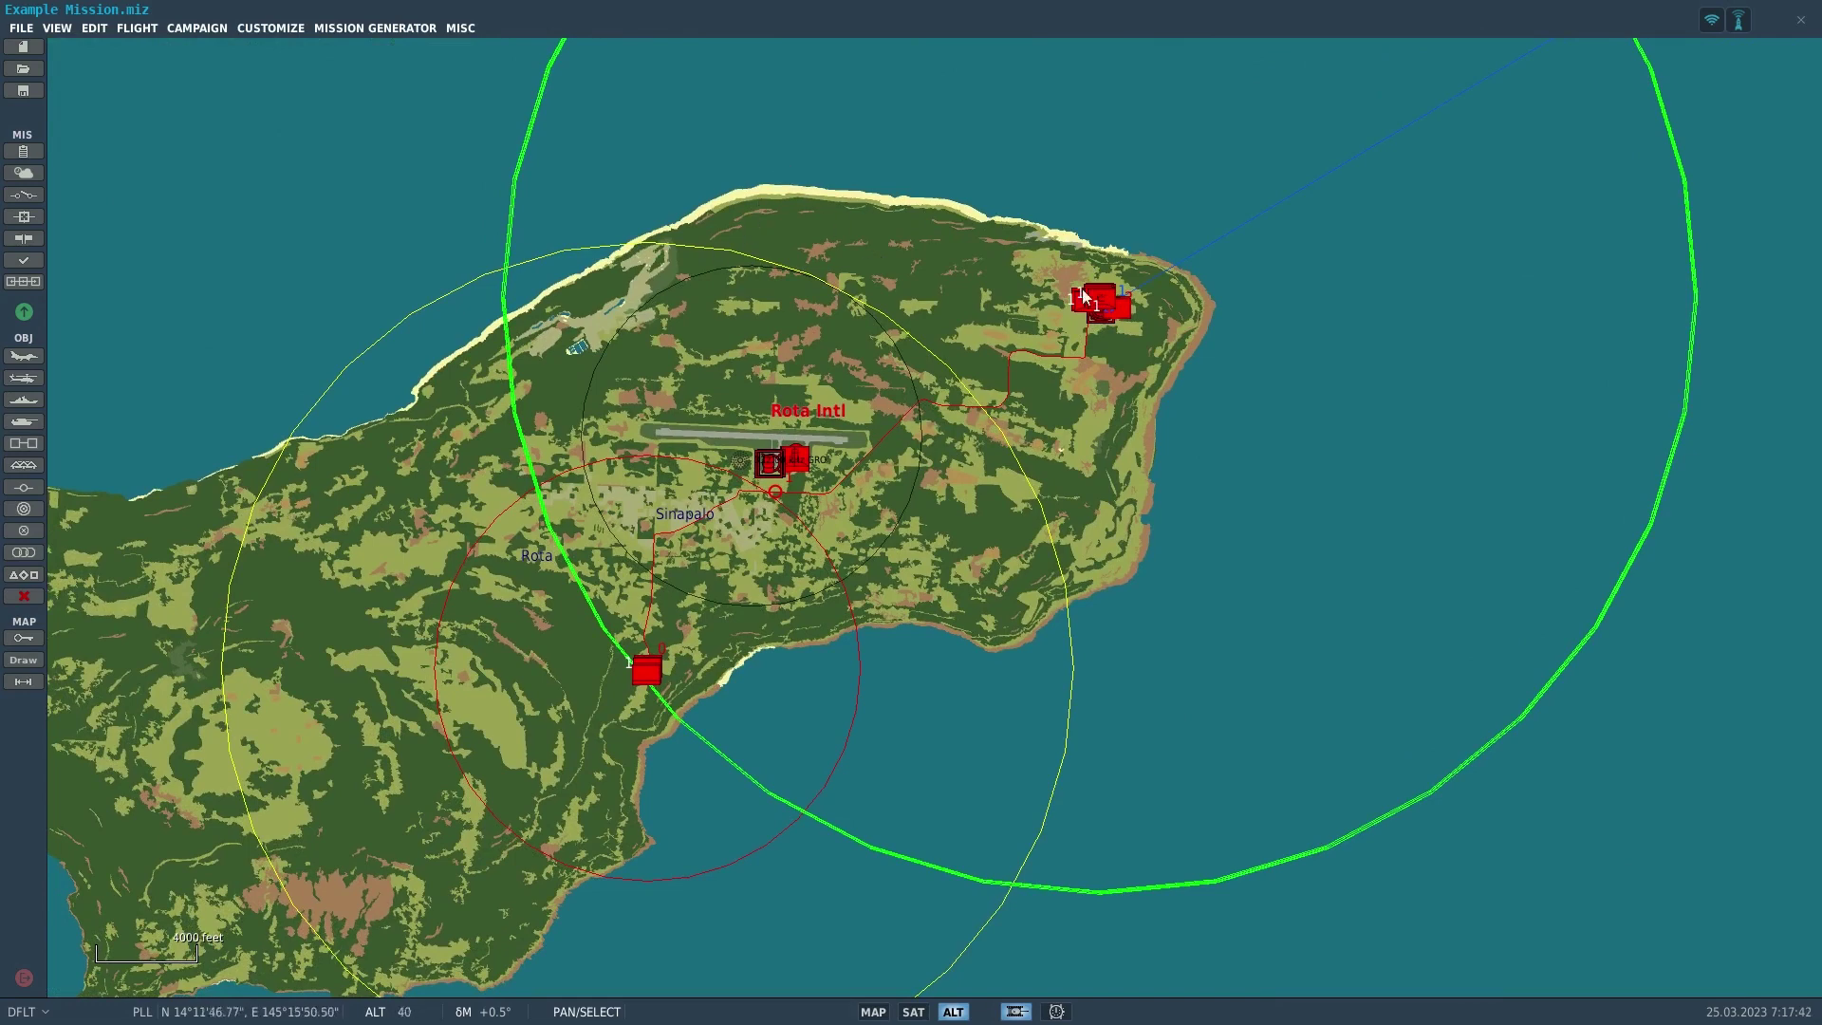
drag(726, 703, 1034, 459)
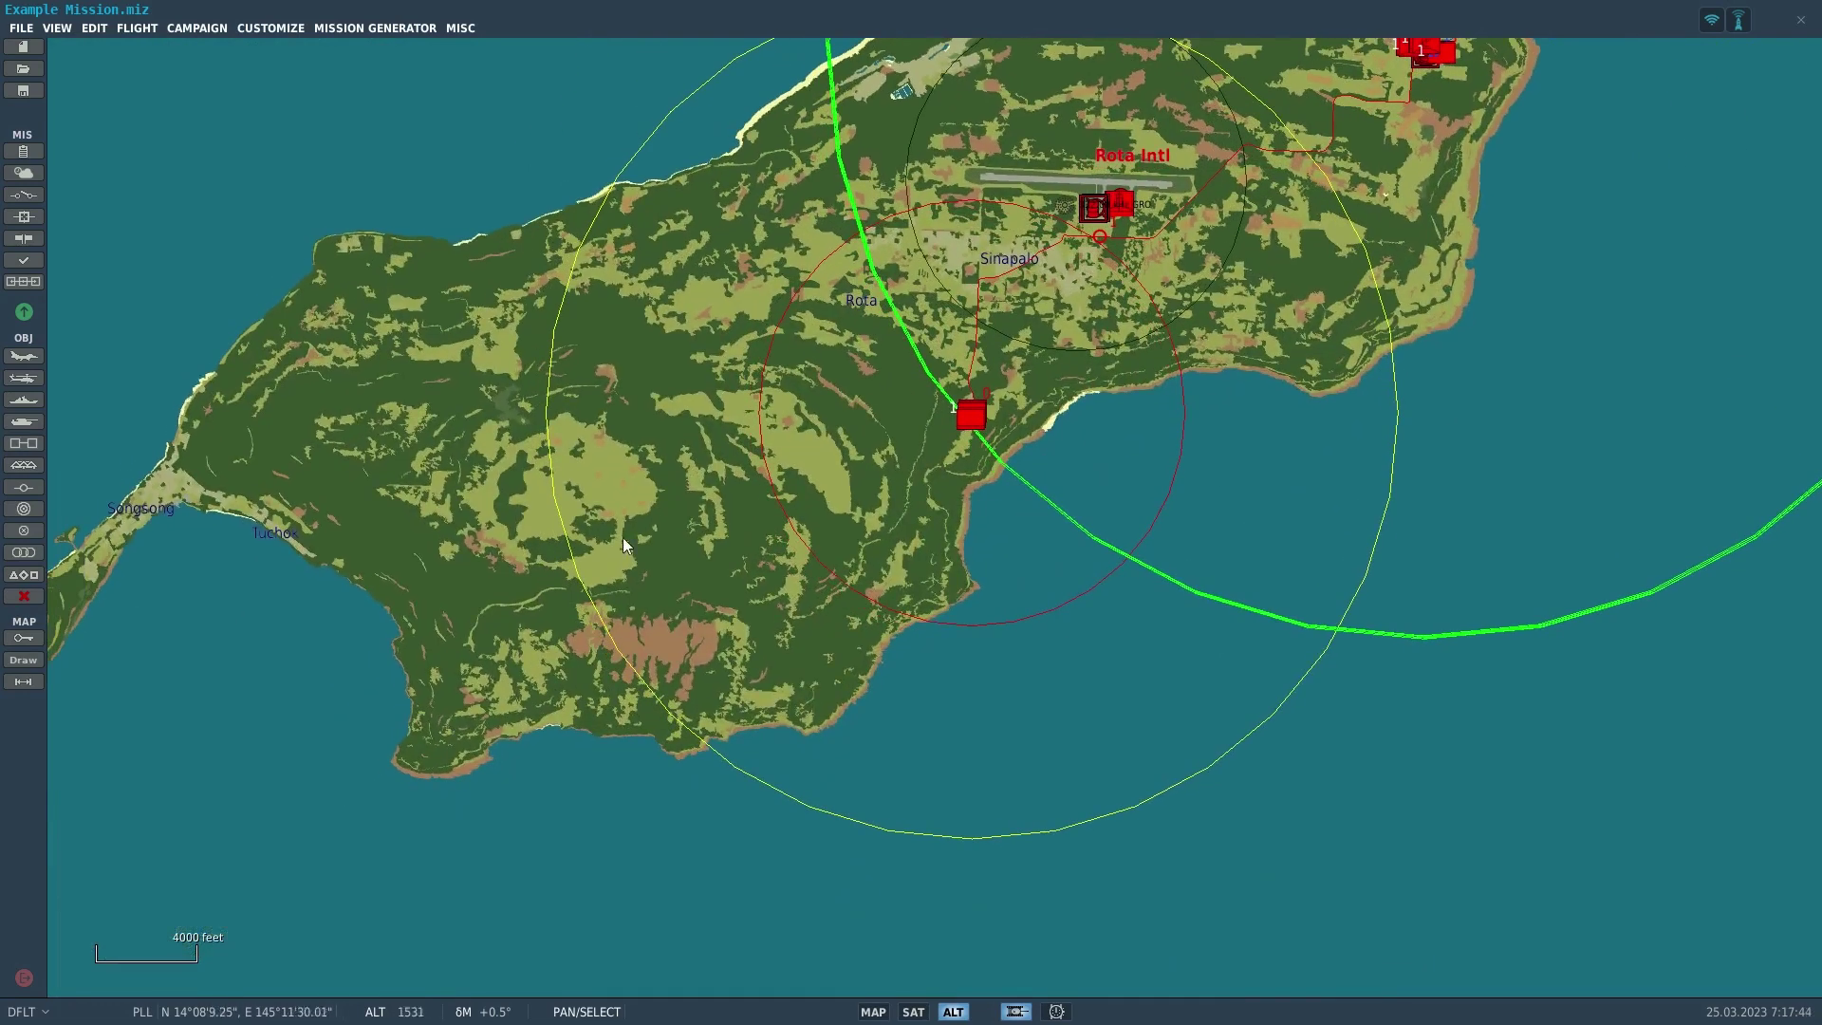
drag(198, 465, 572, 384)
drag(962, 290, 583, 589)
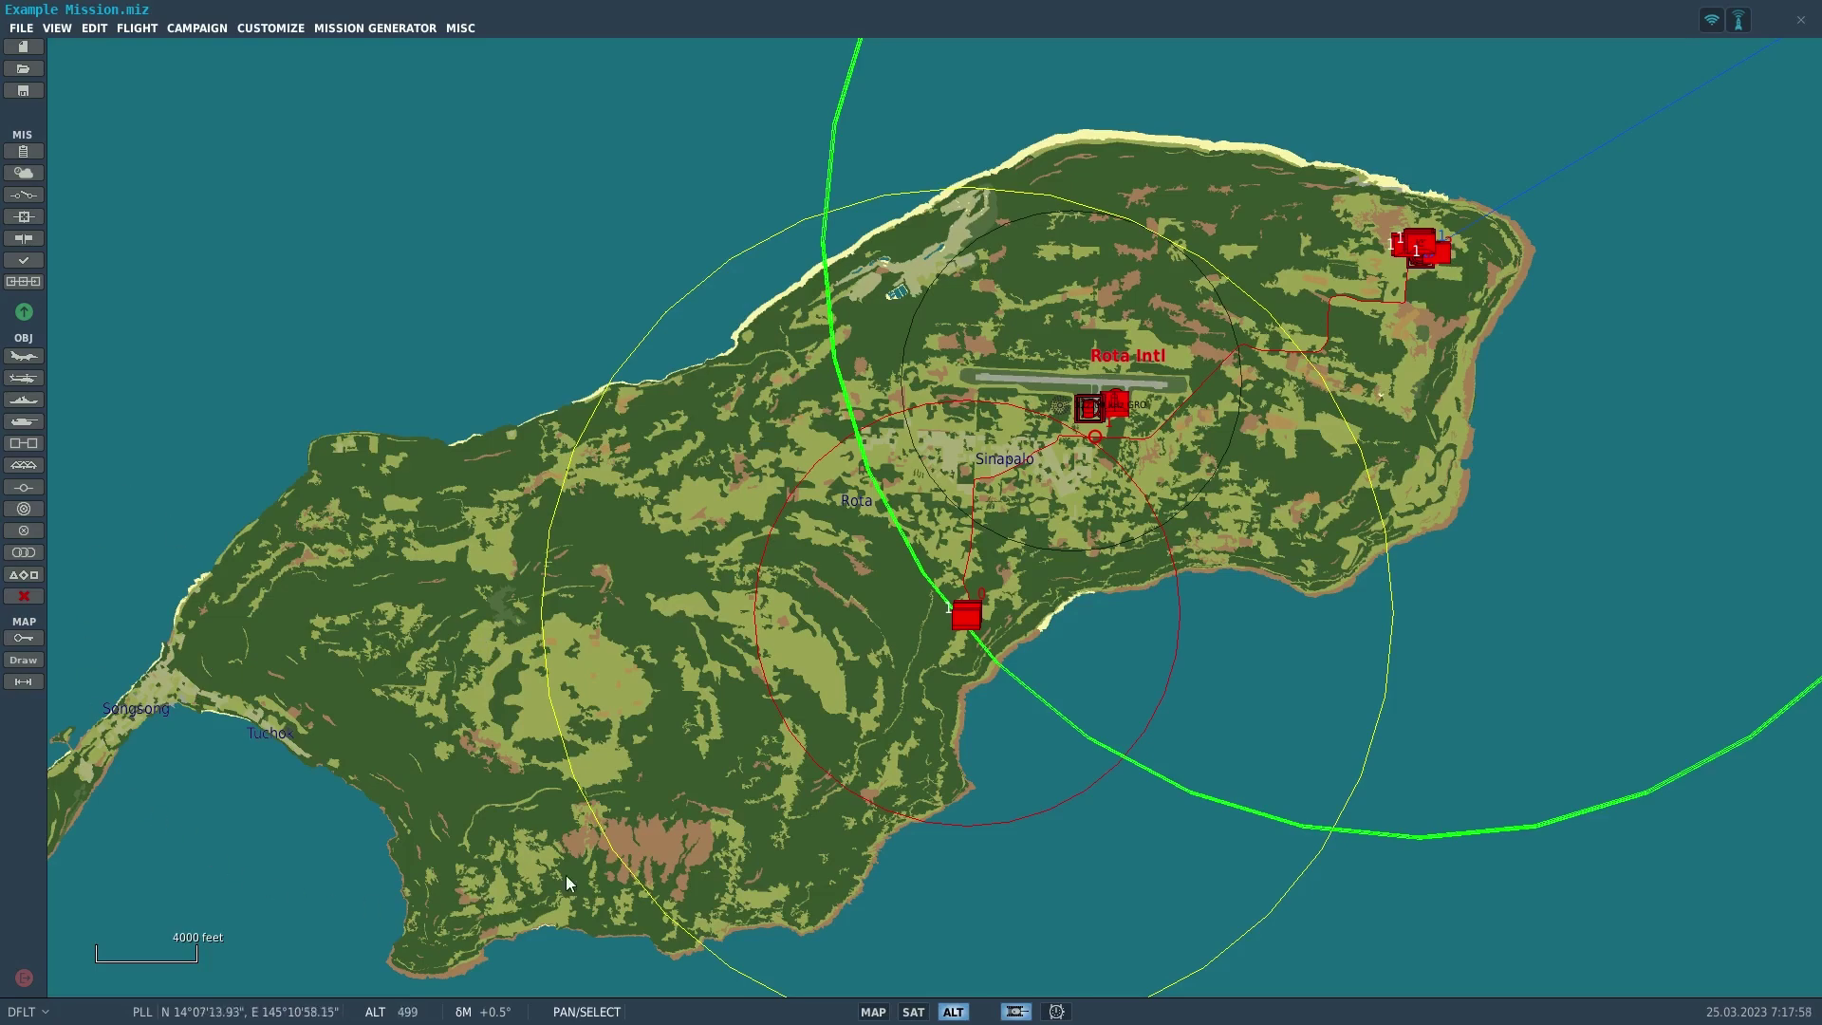
right_drag(1426, 347, 950, 596)
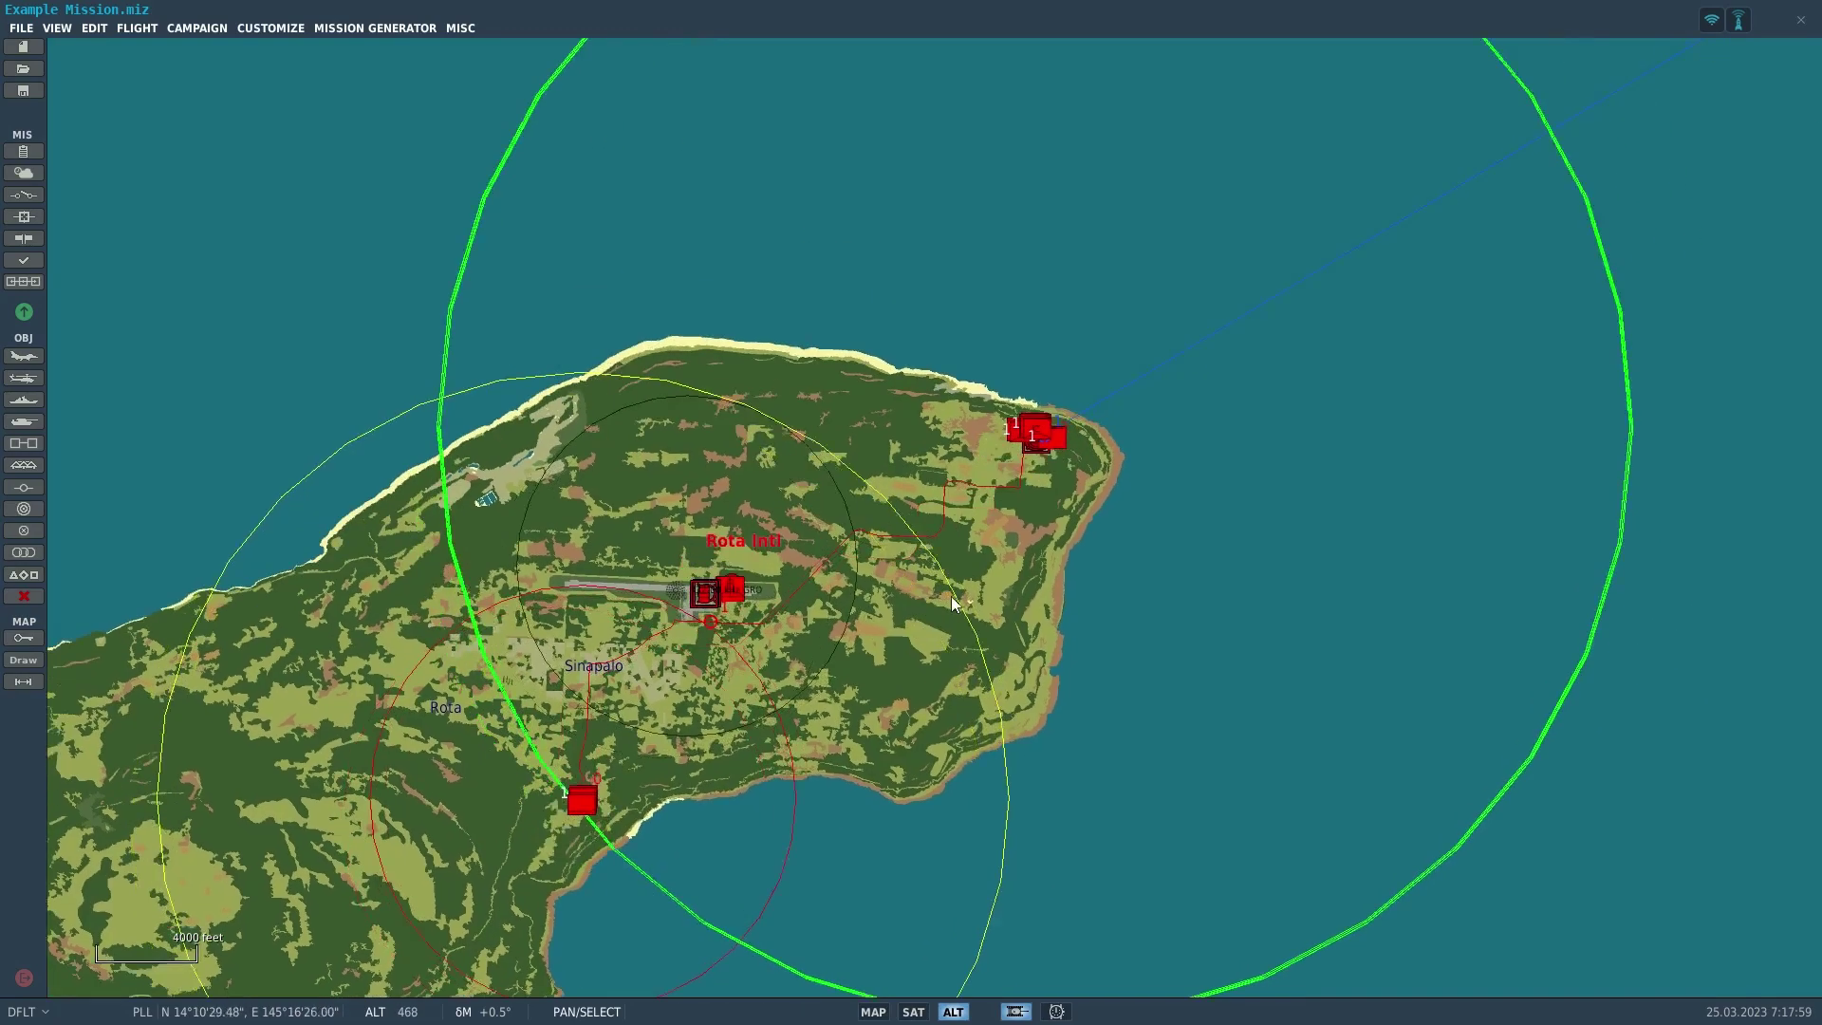
scroll(975, 444, up, 5)
scroll(1021, 632, up, 6)
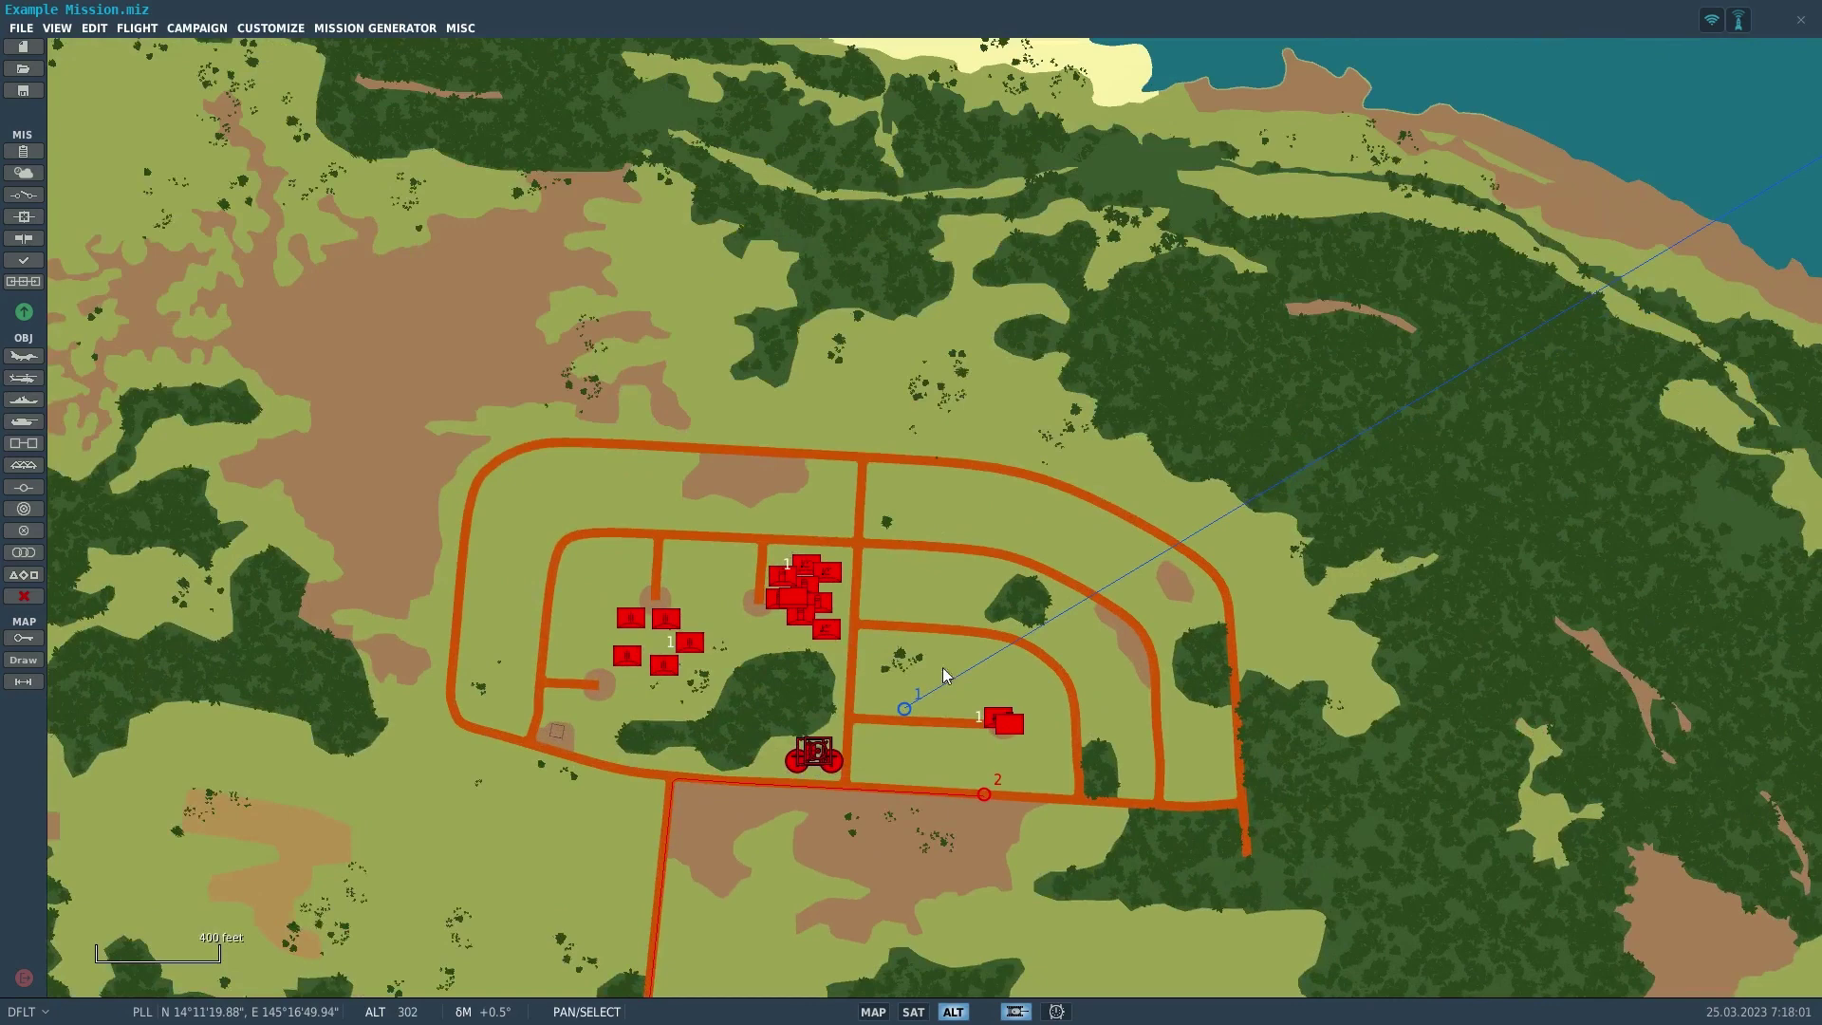
scroll(894, 520, up, 1)
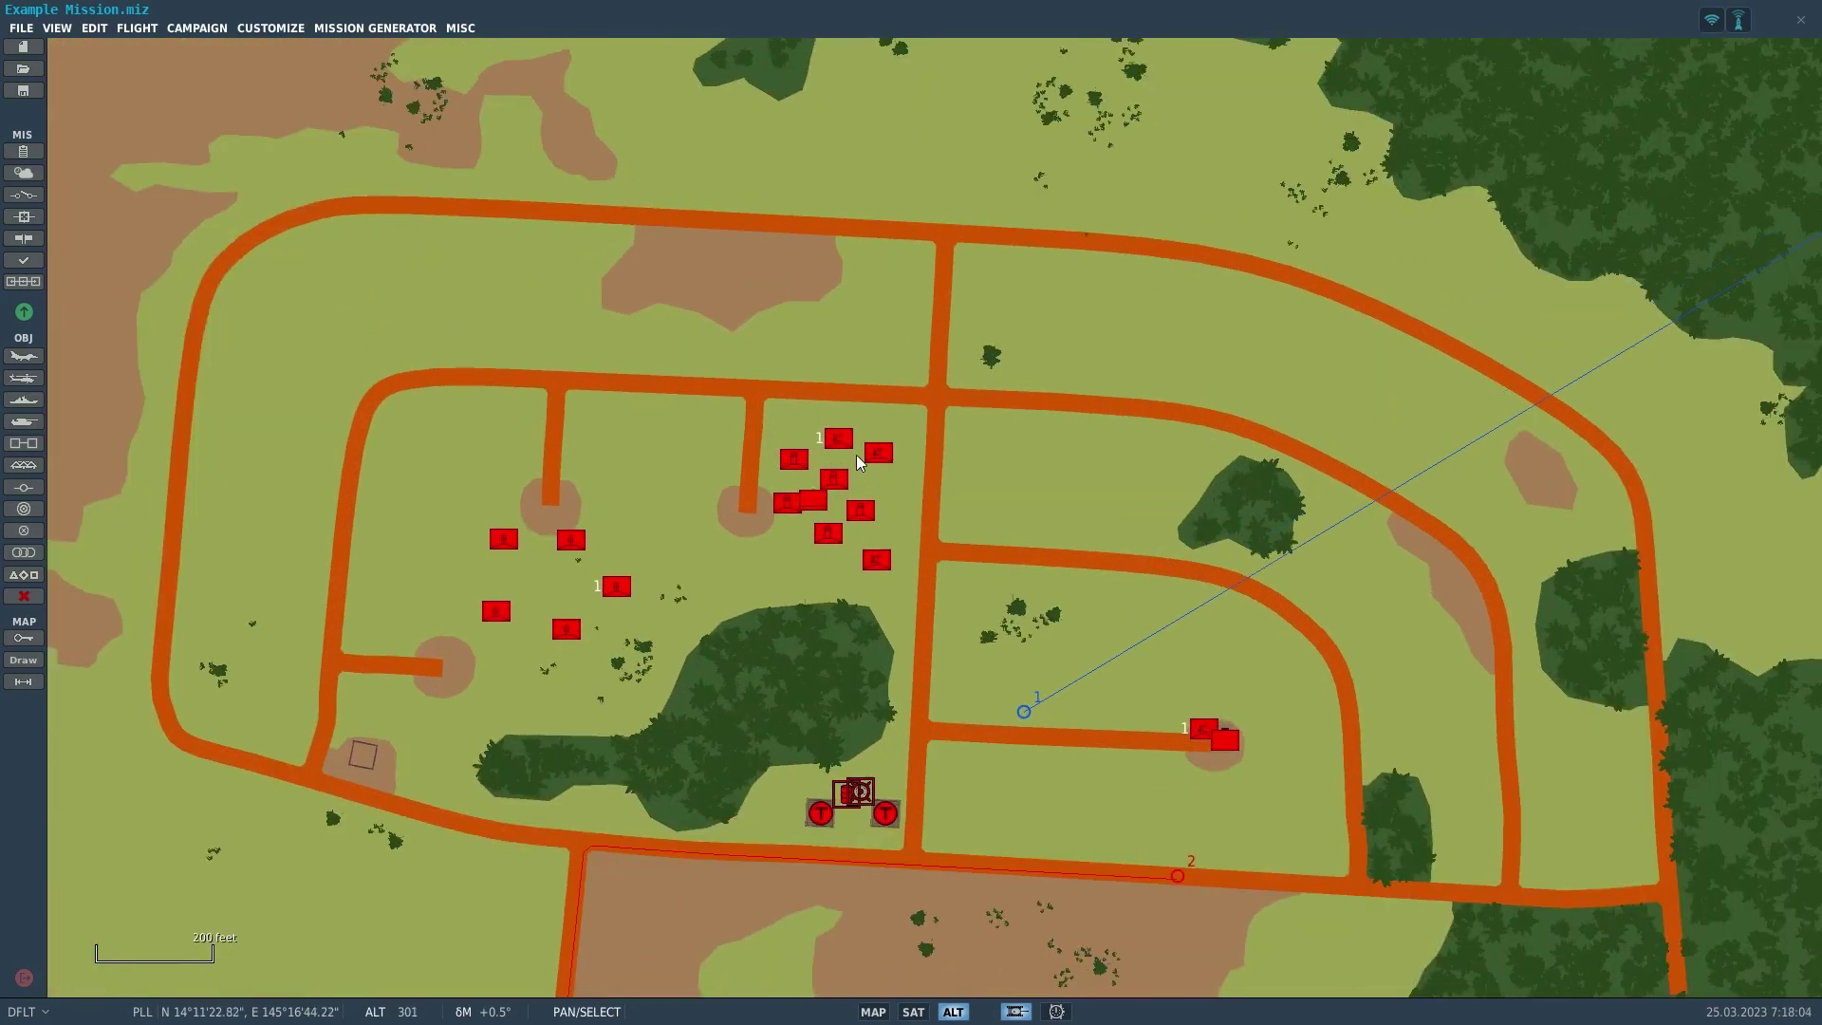
- Reopen the third waypoint action of the Heavy AAA-1 group and change its option to Engage air weapons
click(839, 439)
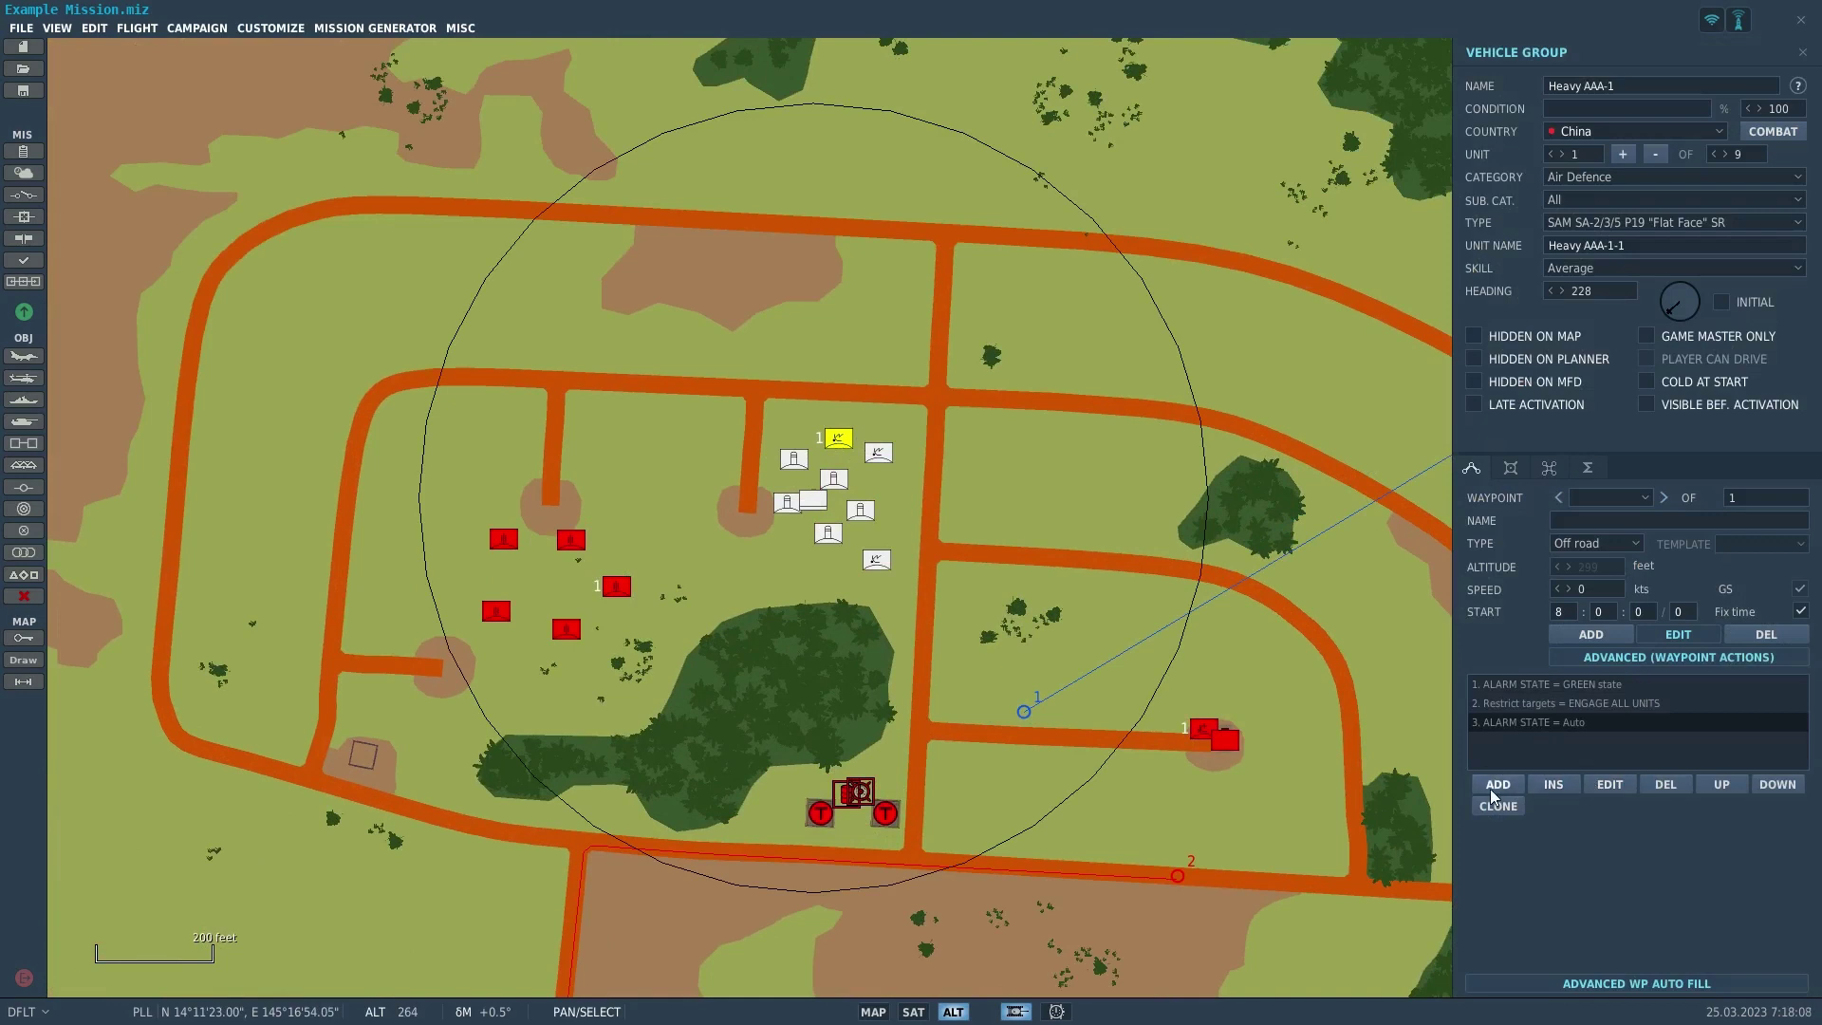
click(1601, 783)
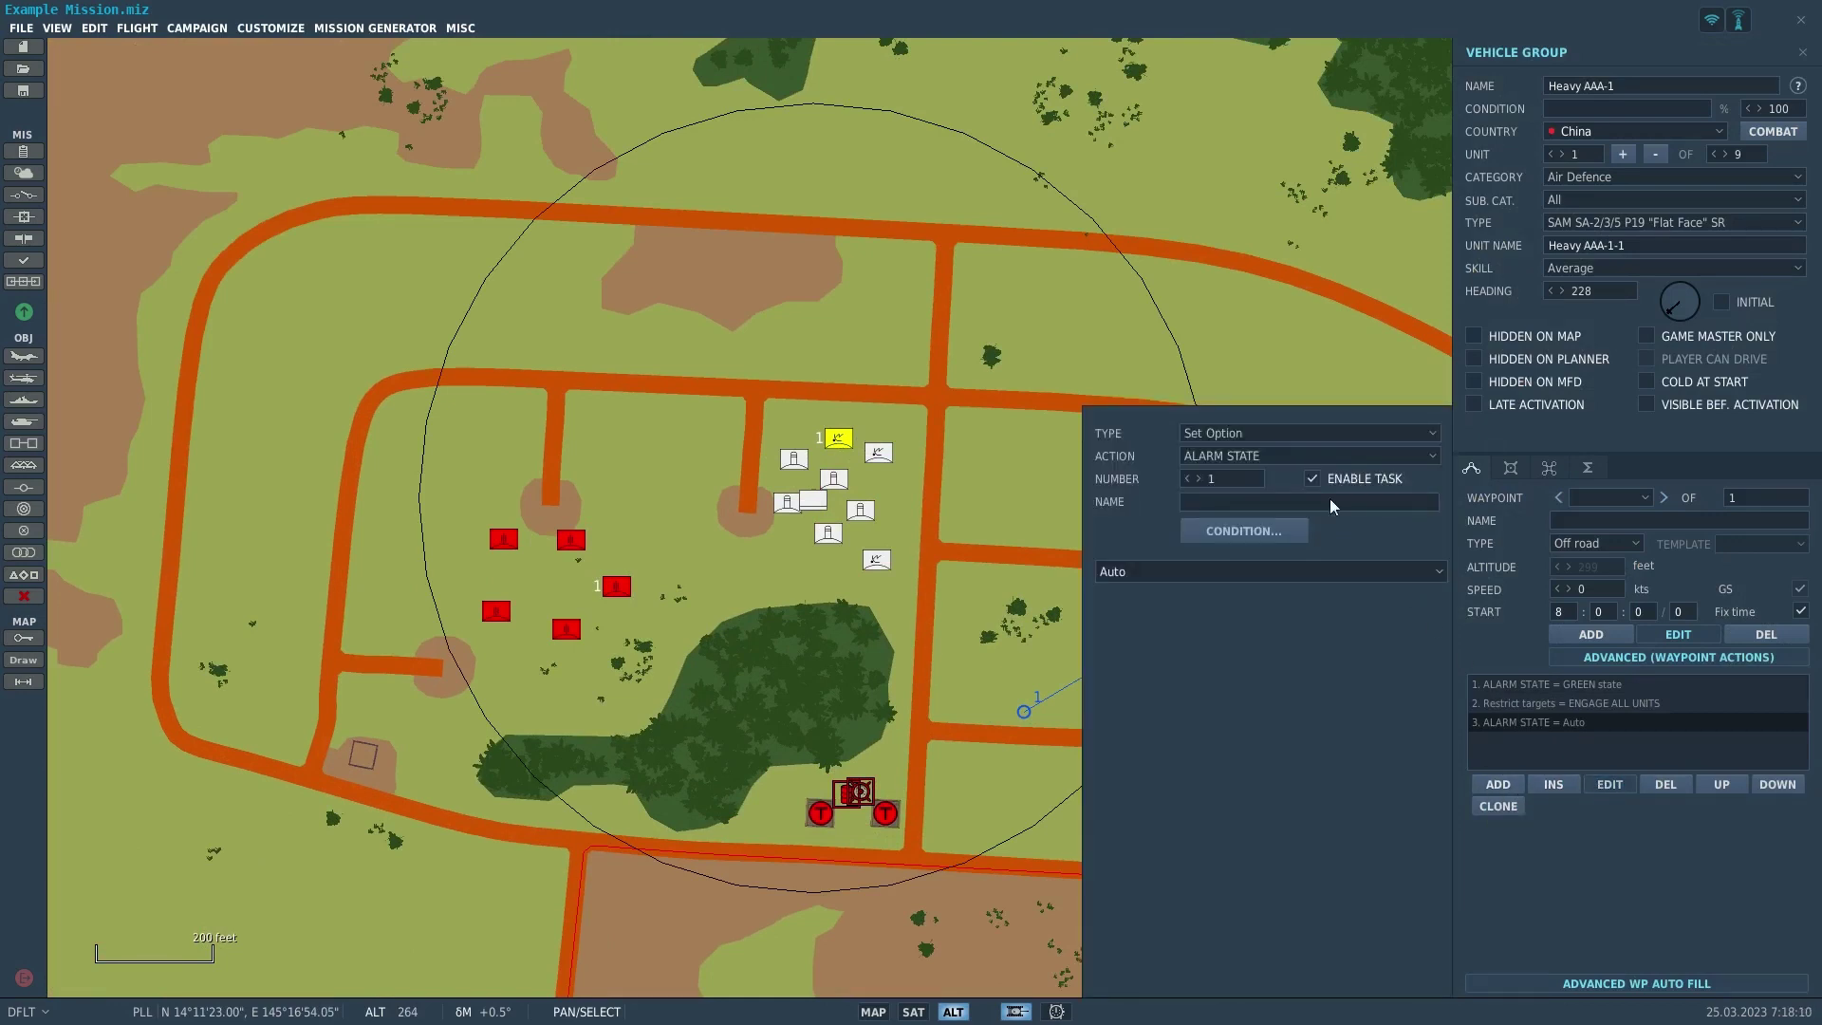
click(1281, 458)
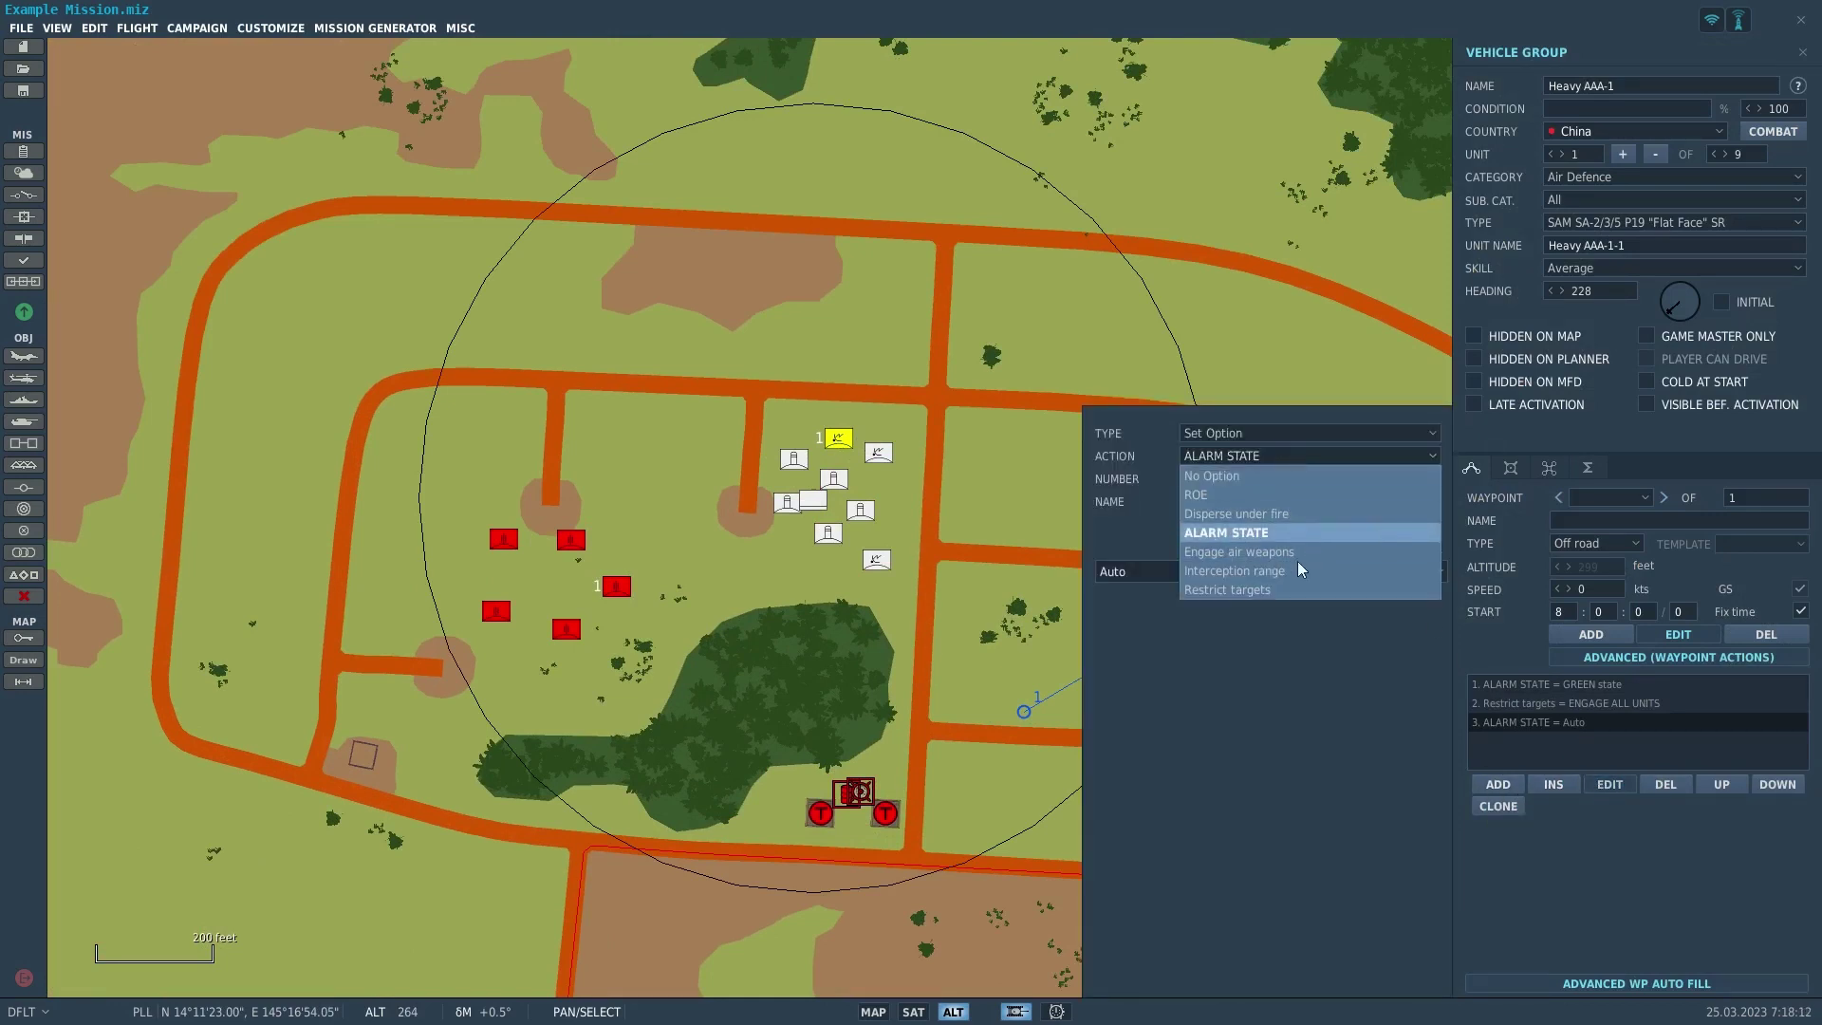
click(1296, 548)
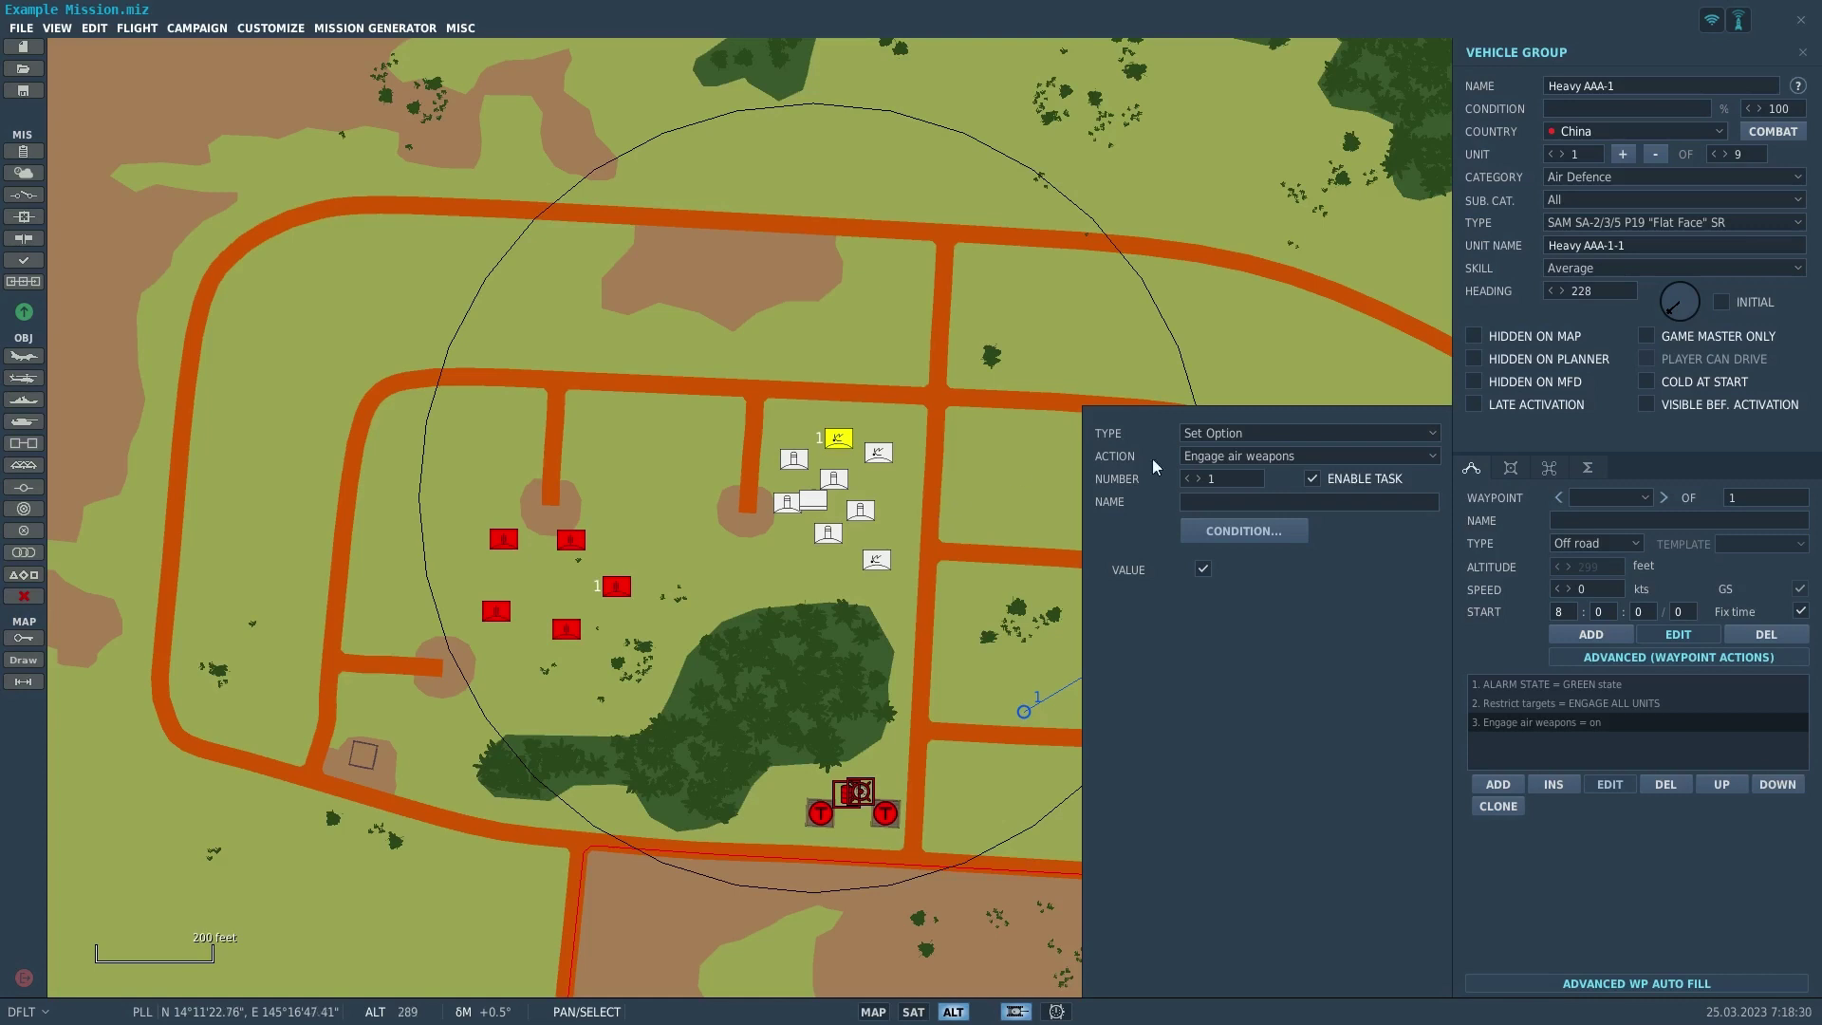
- Change the third waypoint action's option to Interception range
click(1245, 463)
click(1312, 567)
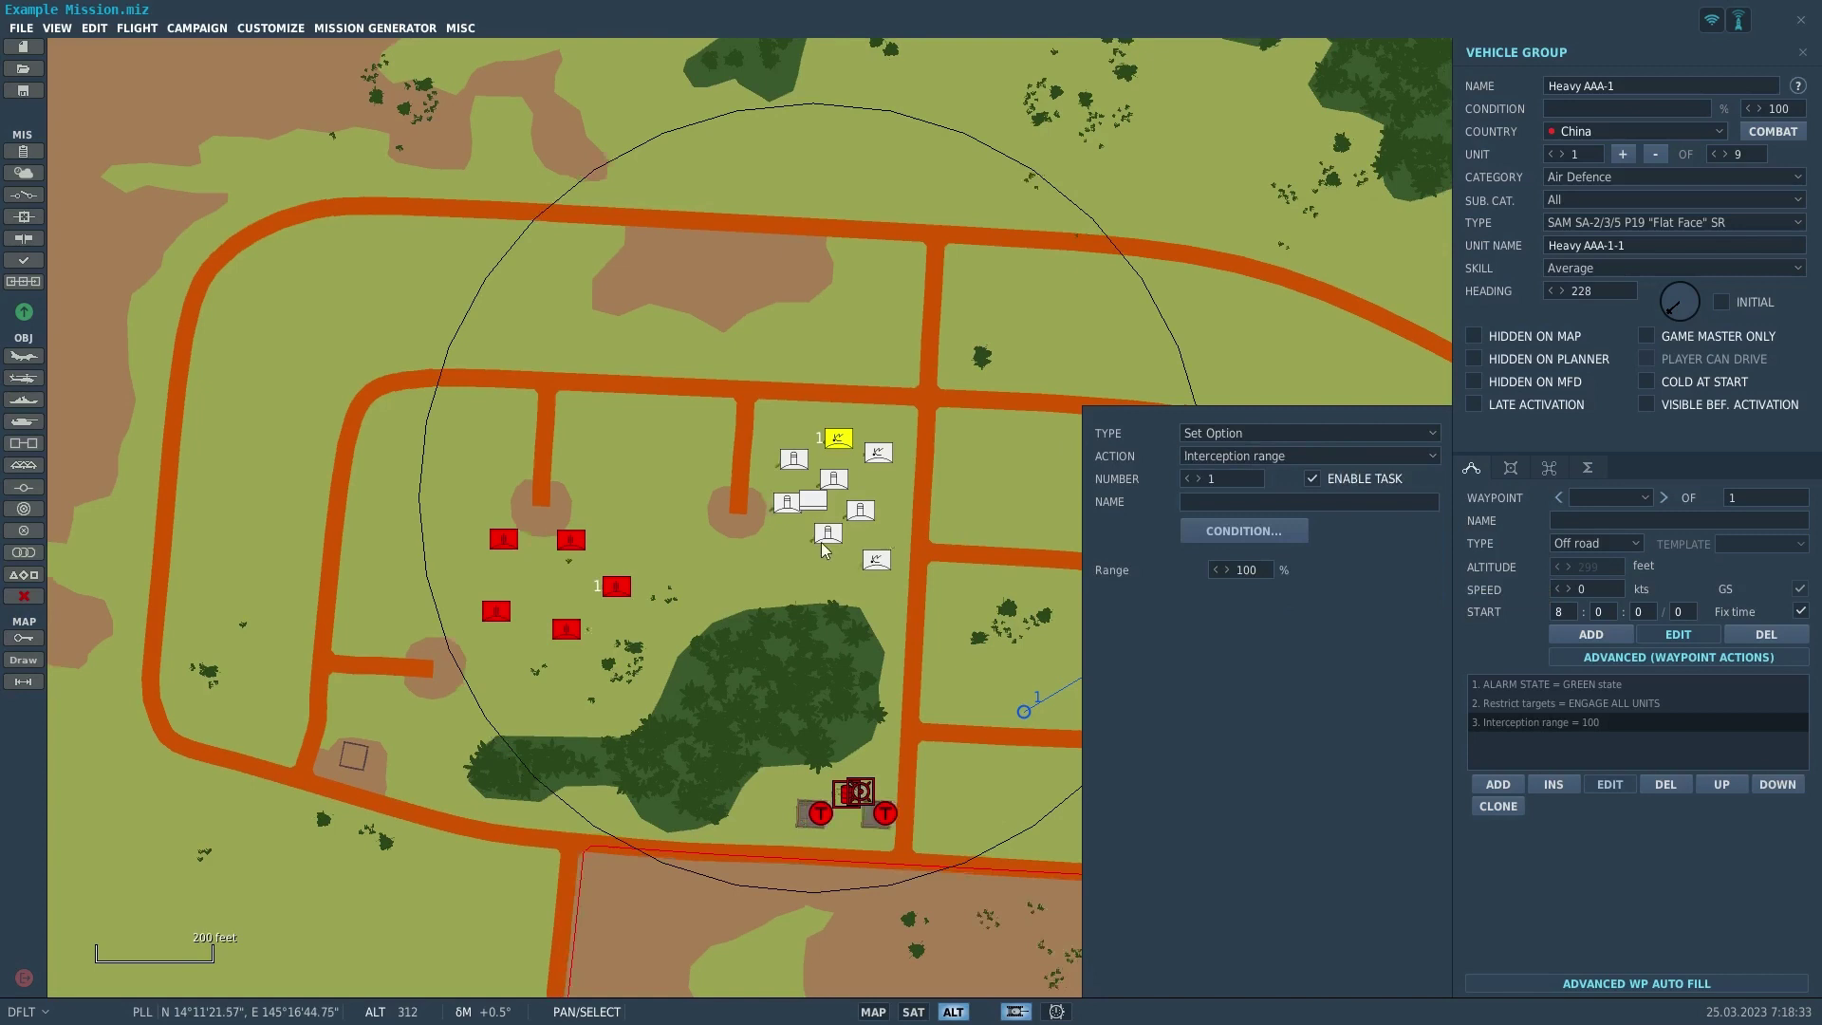
drag(997, 519, 851, 558)
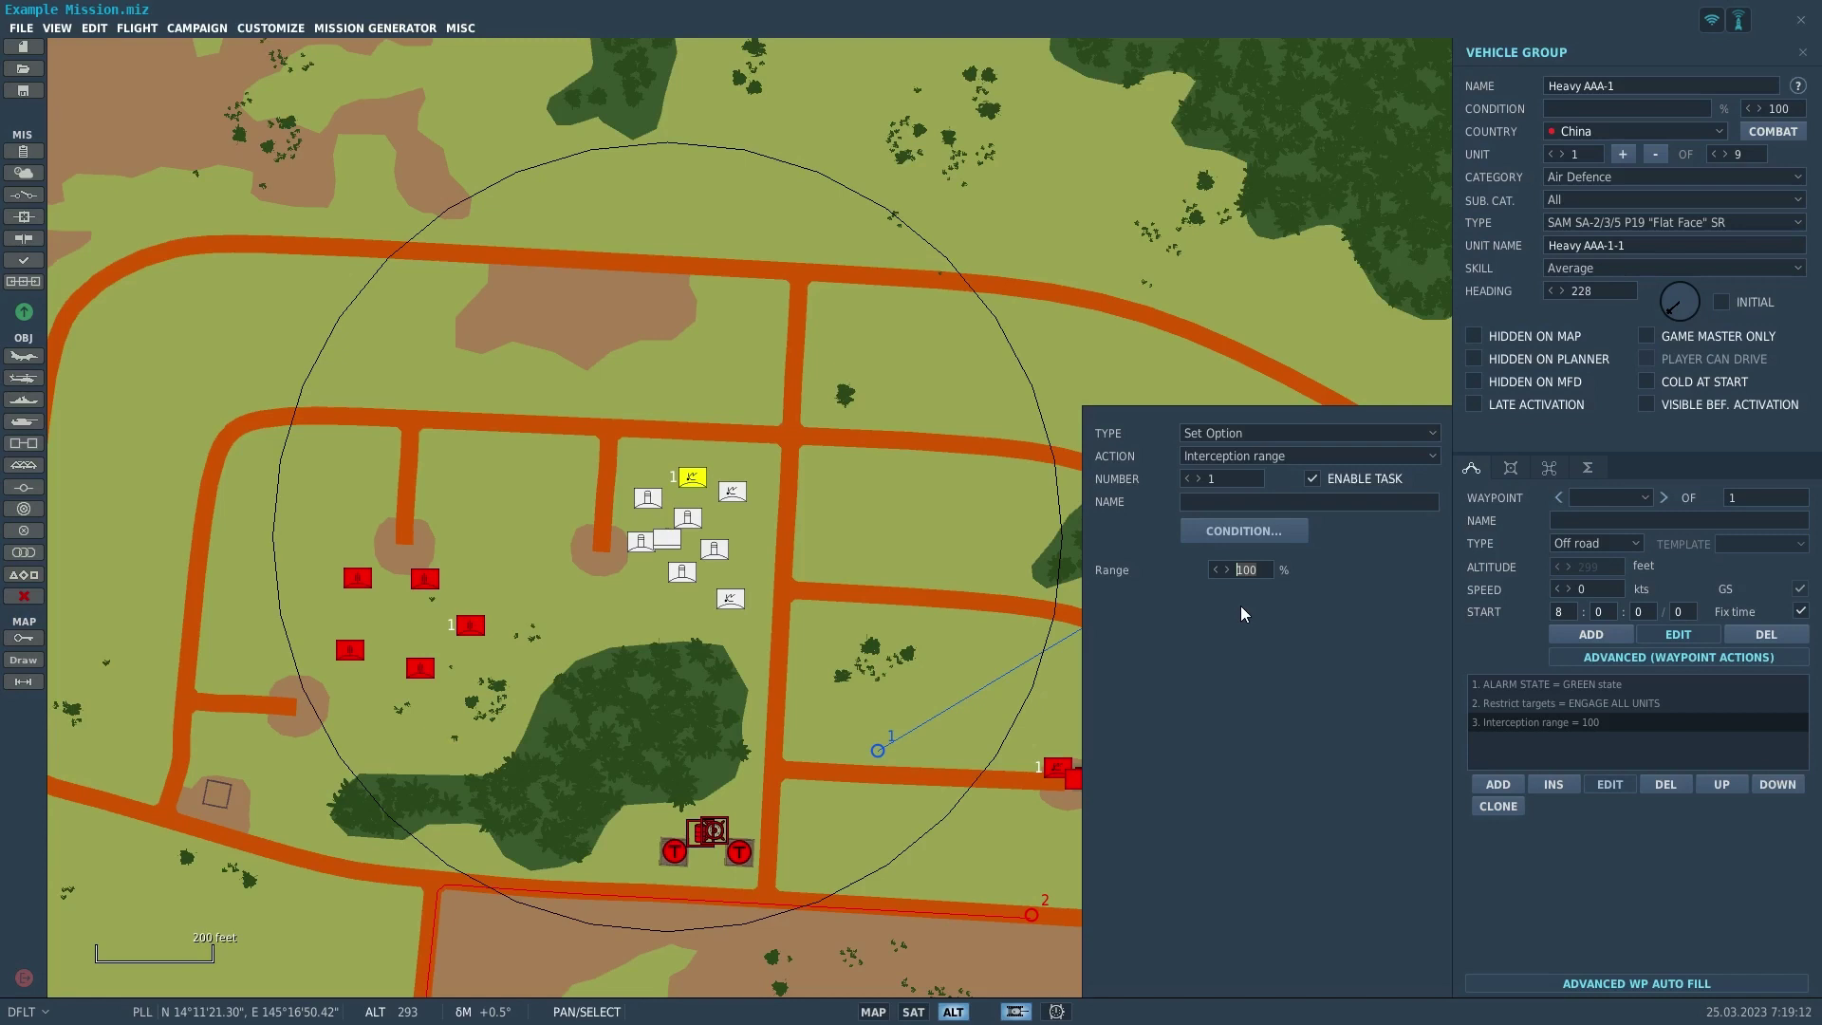
- Change the third waypoint action's option to Restrict targets and review the available target restrictions
click(1295, 456)
click(1293, 591)
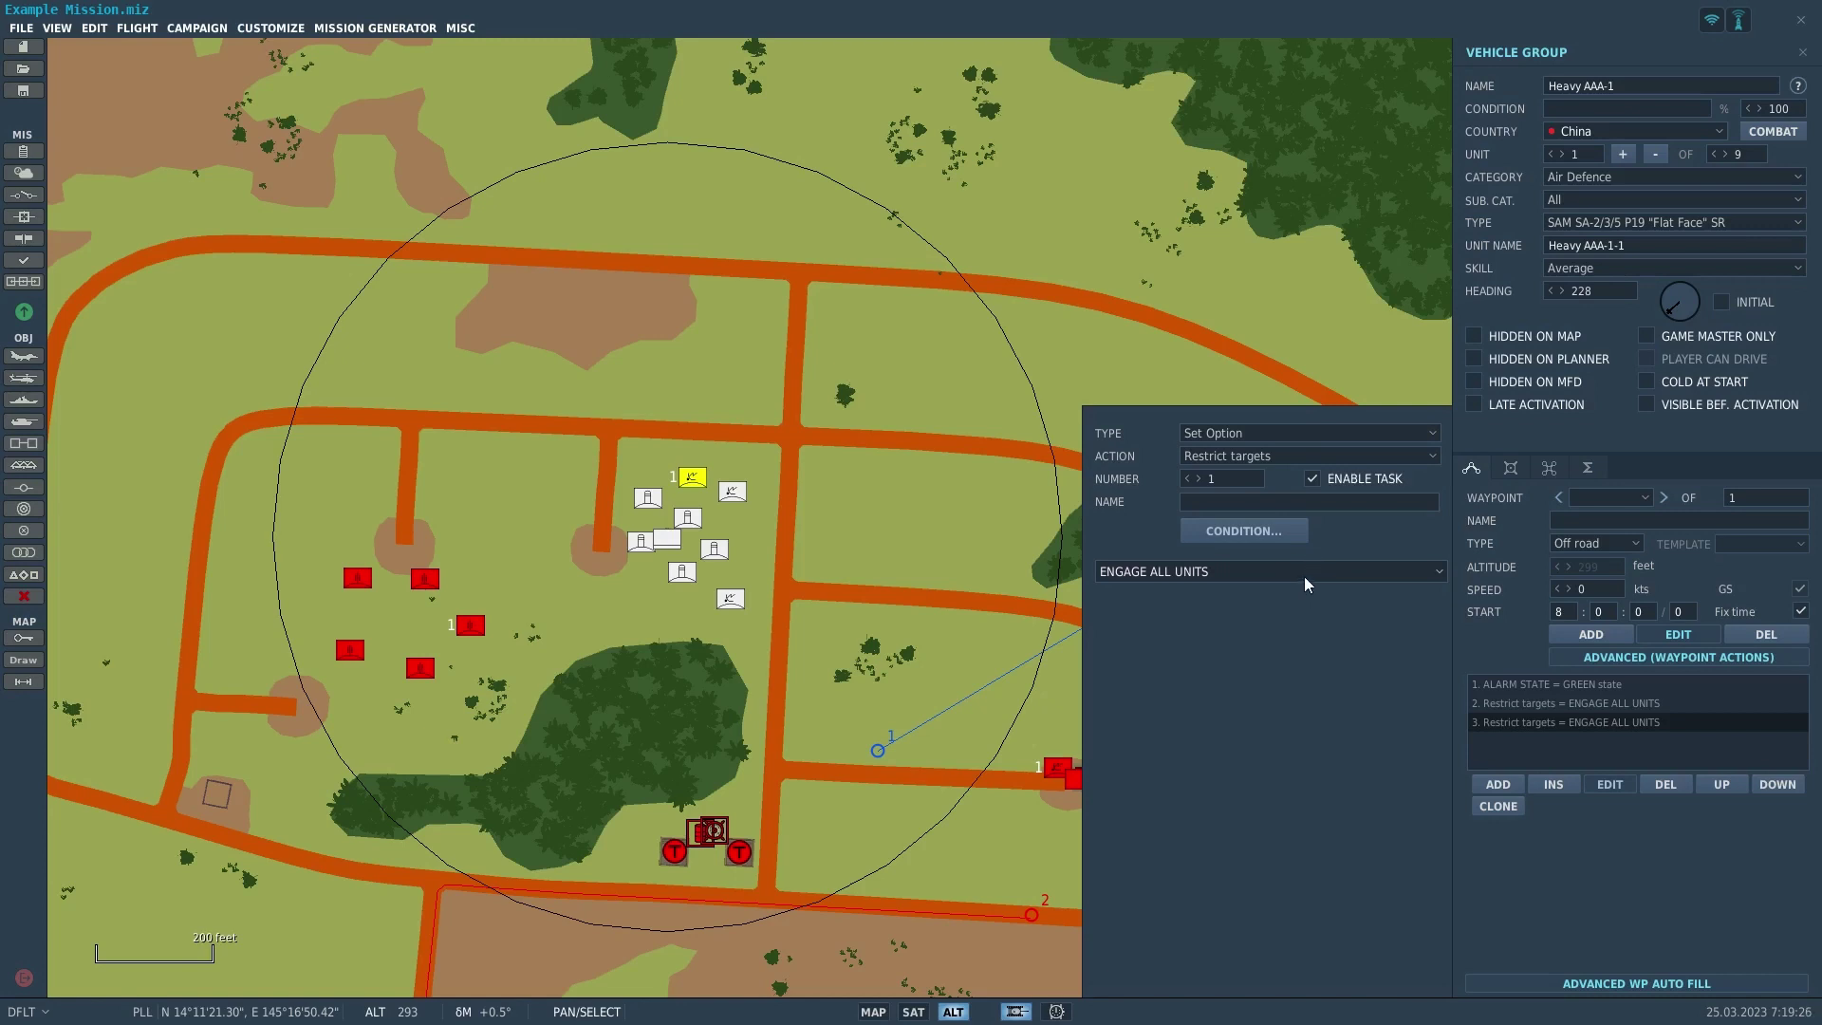
click(1303, 577)
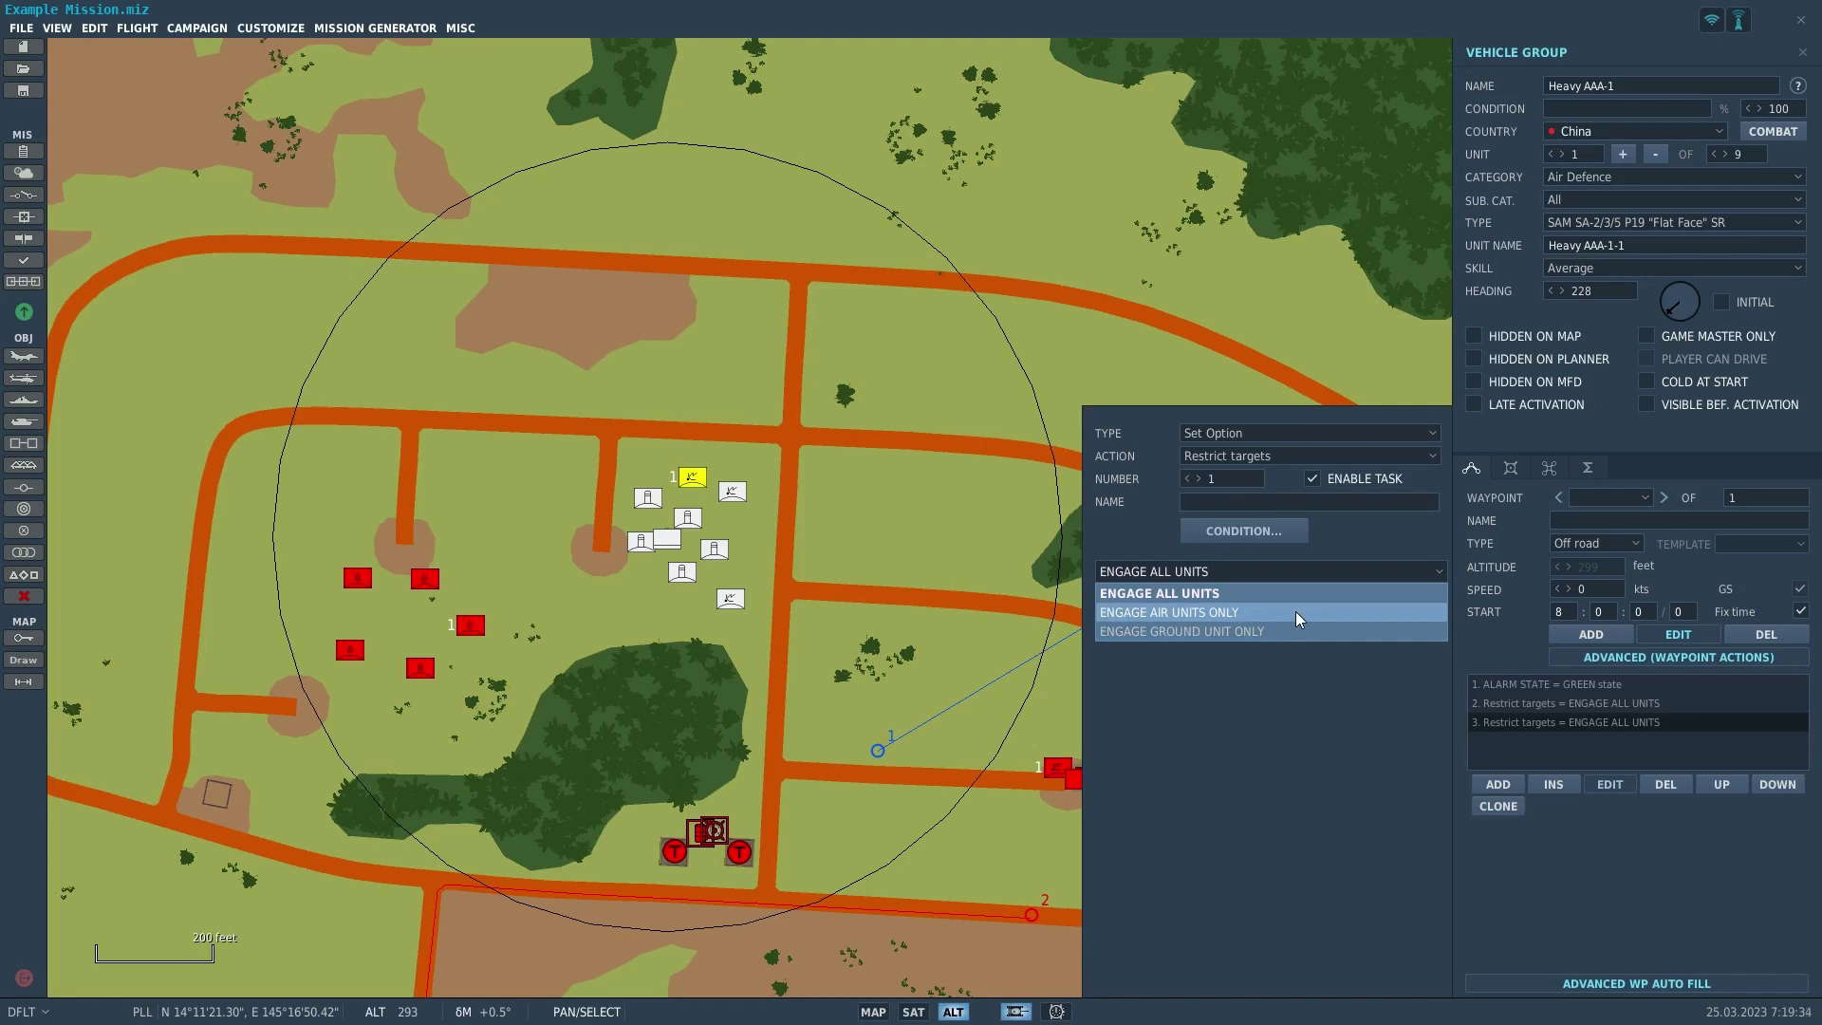
click(1287, 675)
- Delete all three waypoint actions from the Heavy AAA-1 group
click(1659, 790)
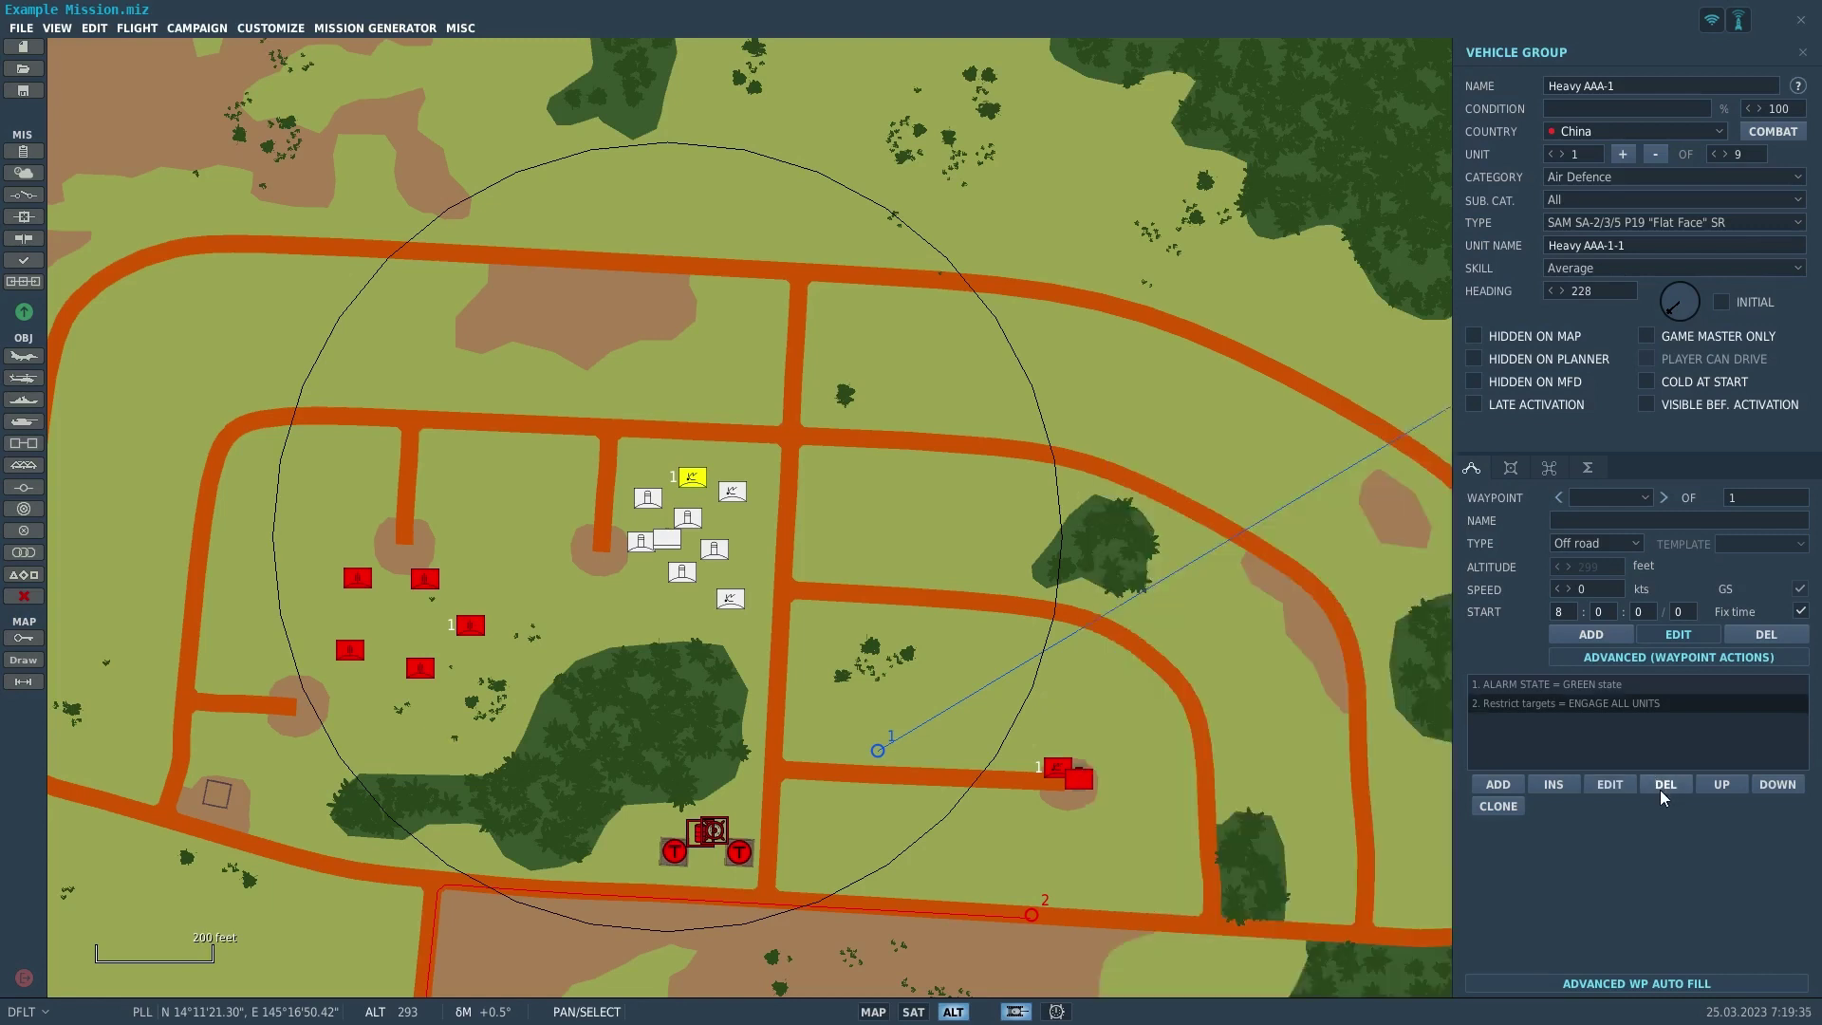
click(1659, 789)
click(1659, 789)
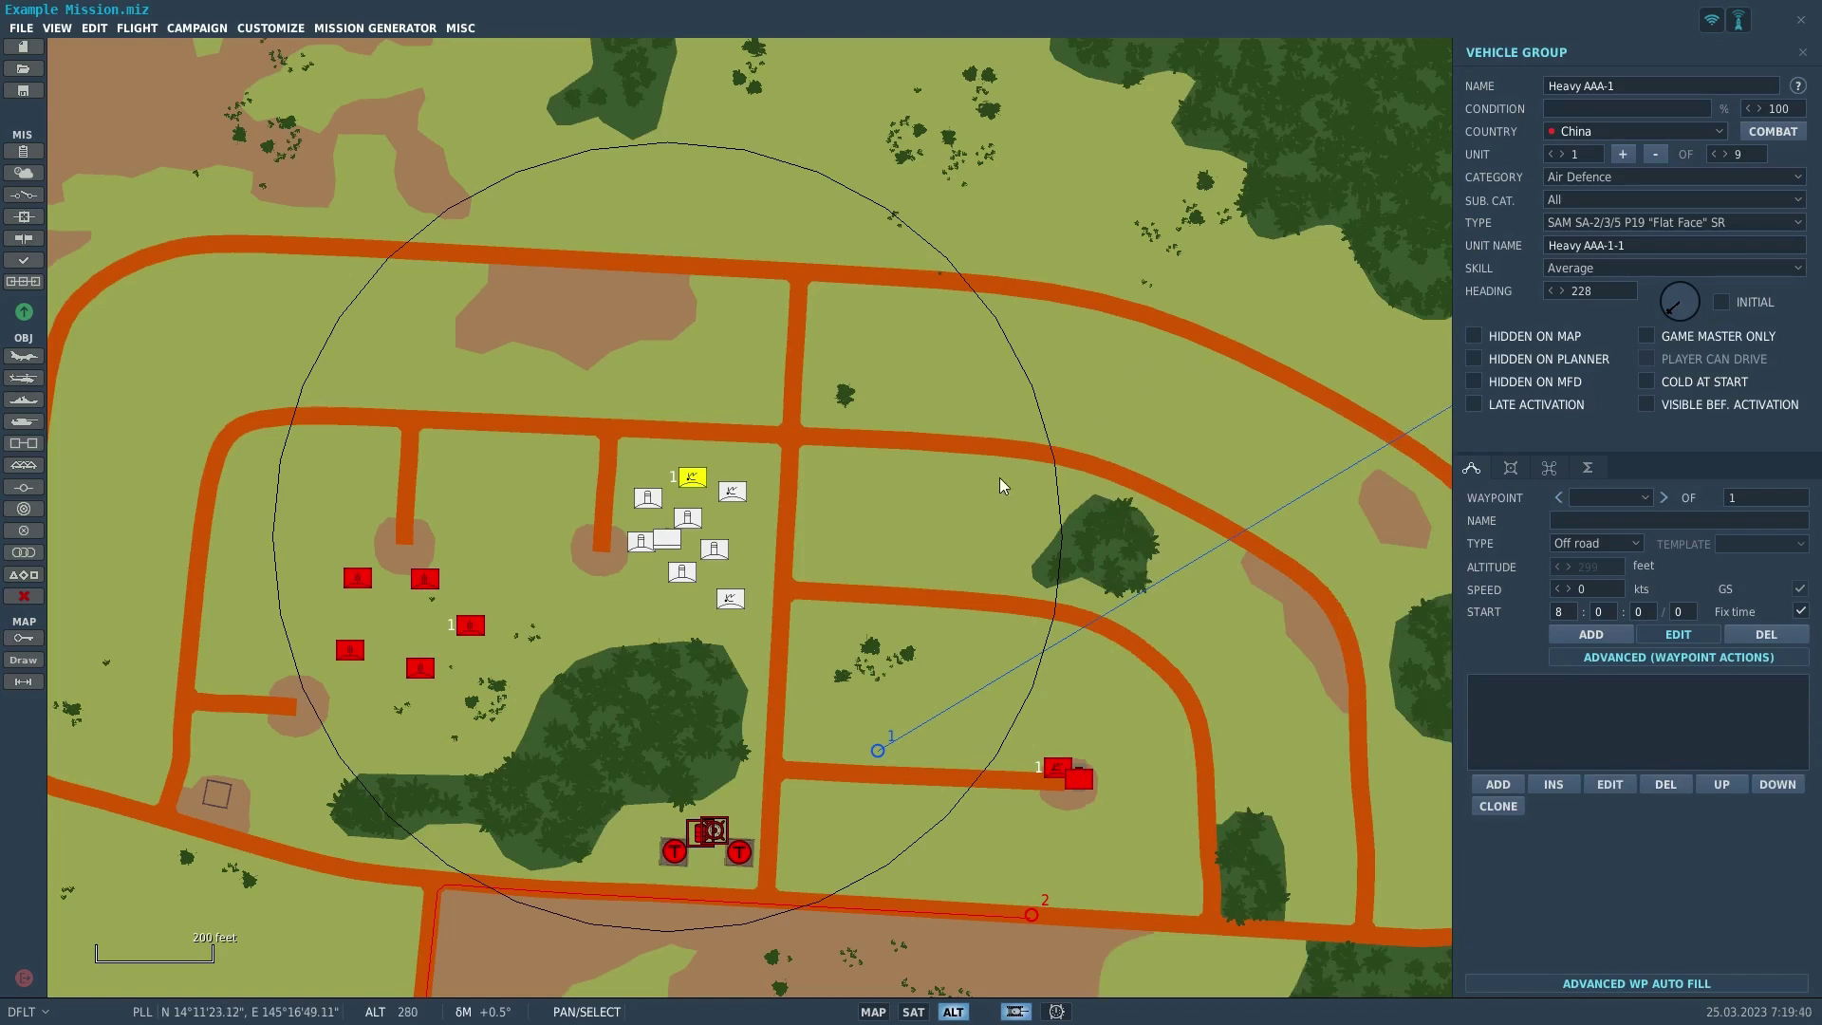
- Examine the Heavy AAA-1 site's layout up close and inspect the 3D model of its "Flat Face" search radar
right_drag(999, 477, 1098, 441)
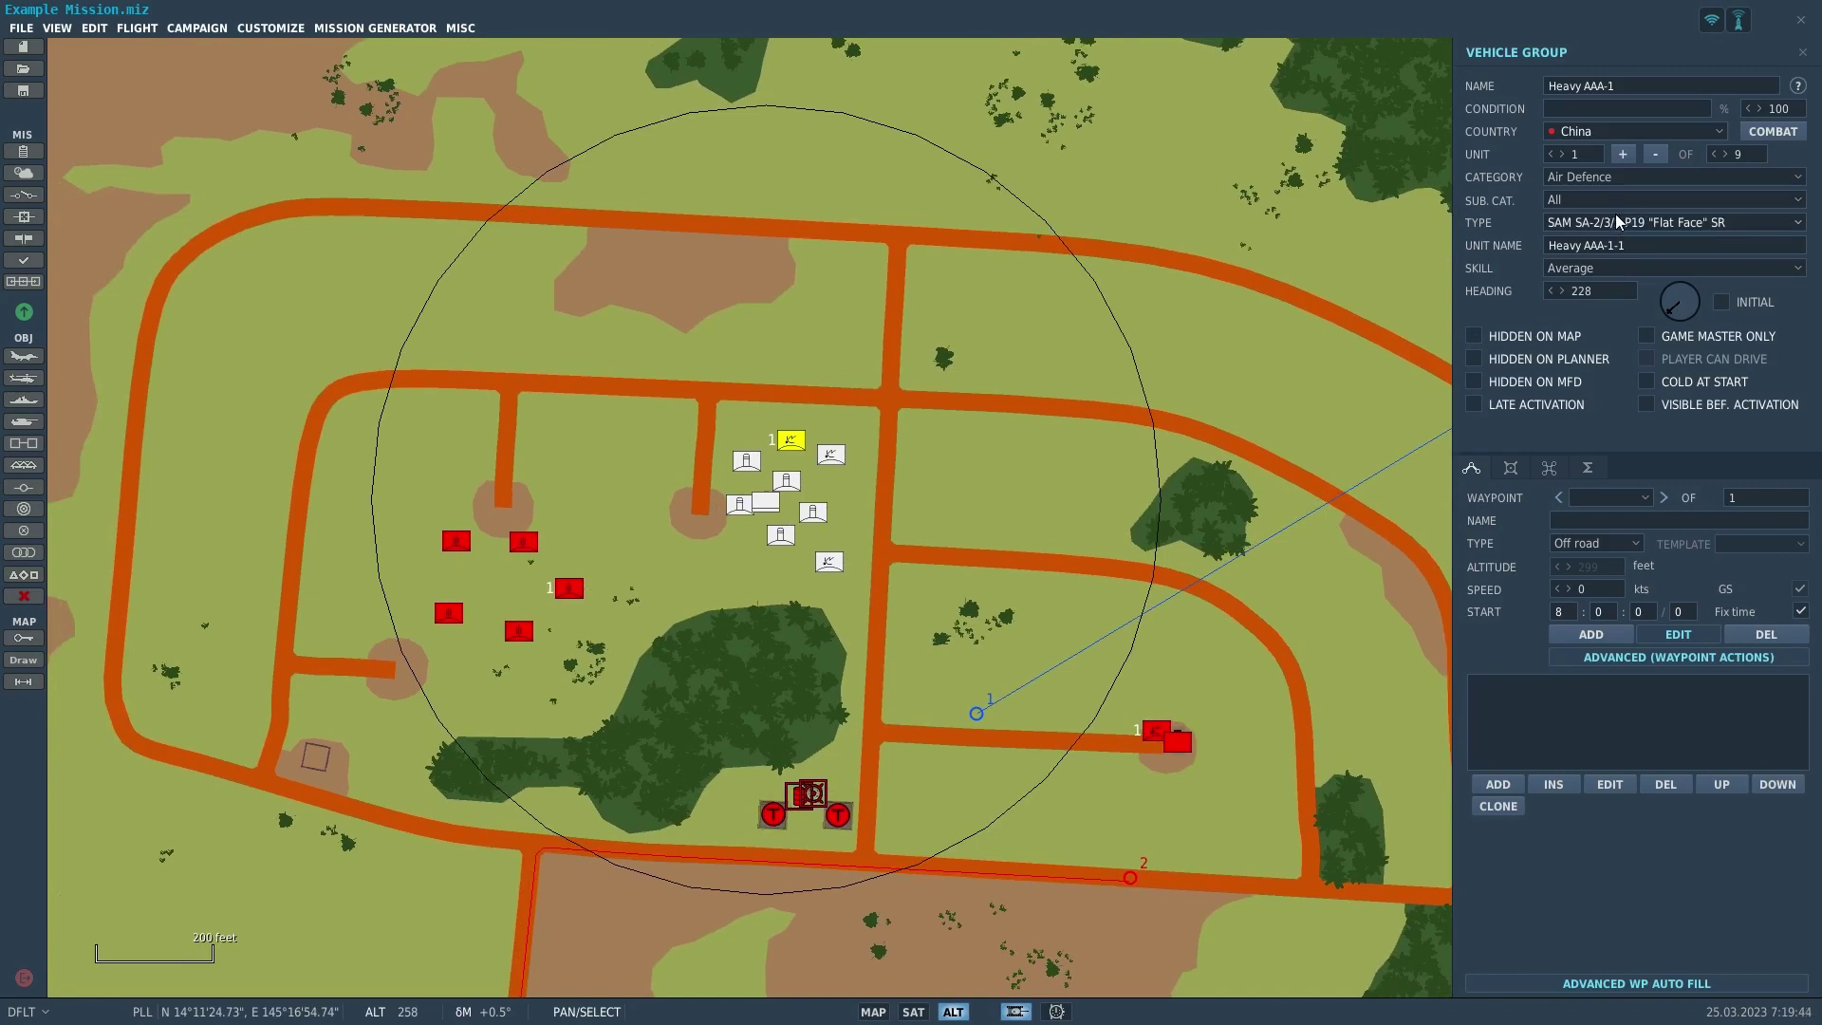
scroll(1300, 346, up, 3)
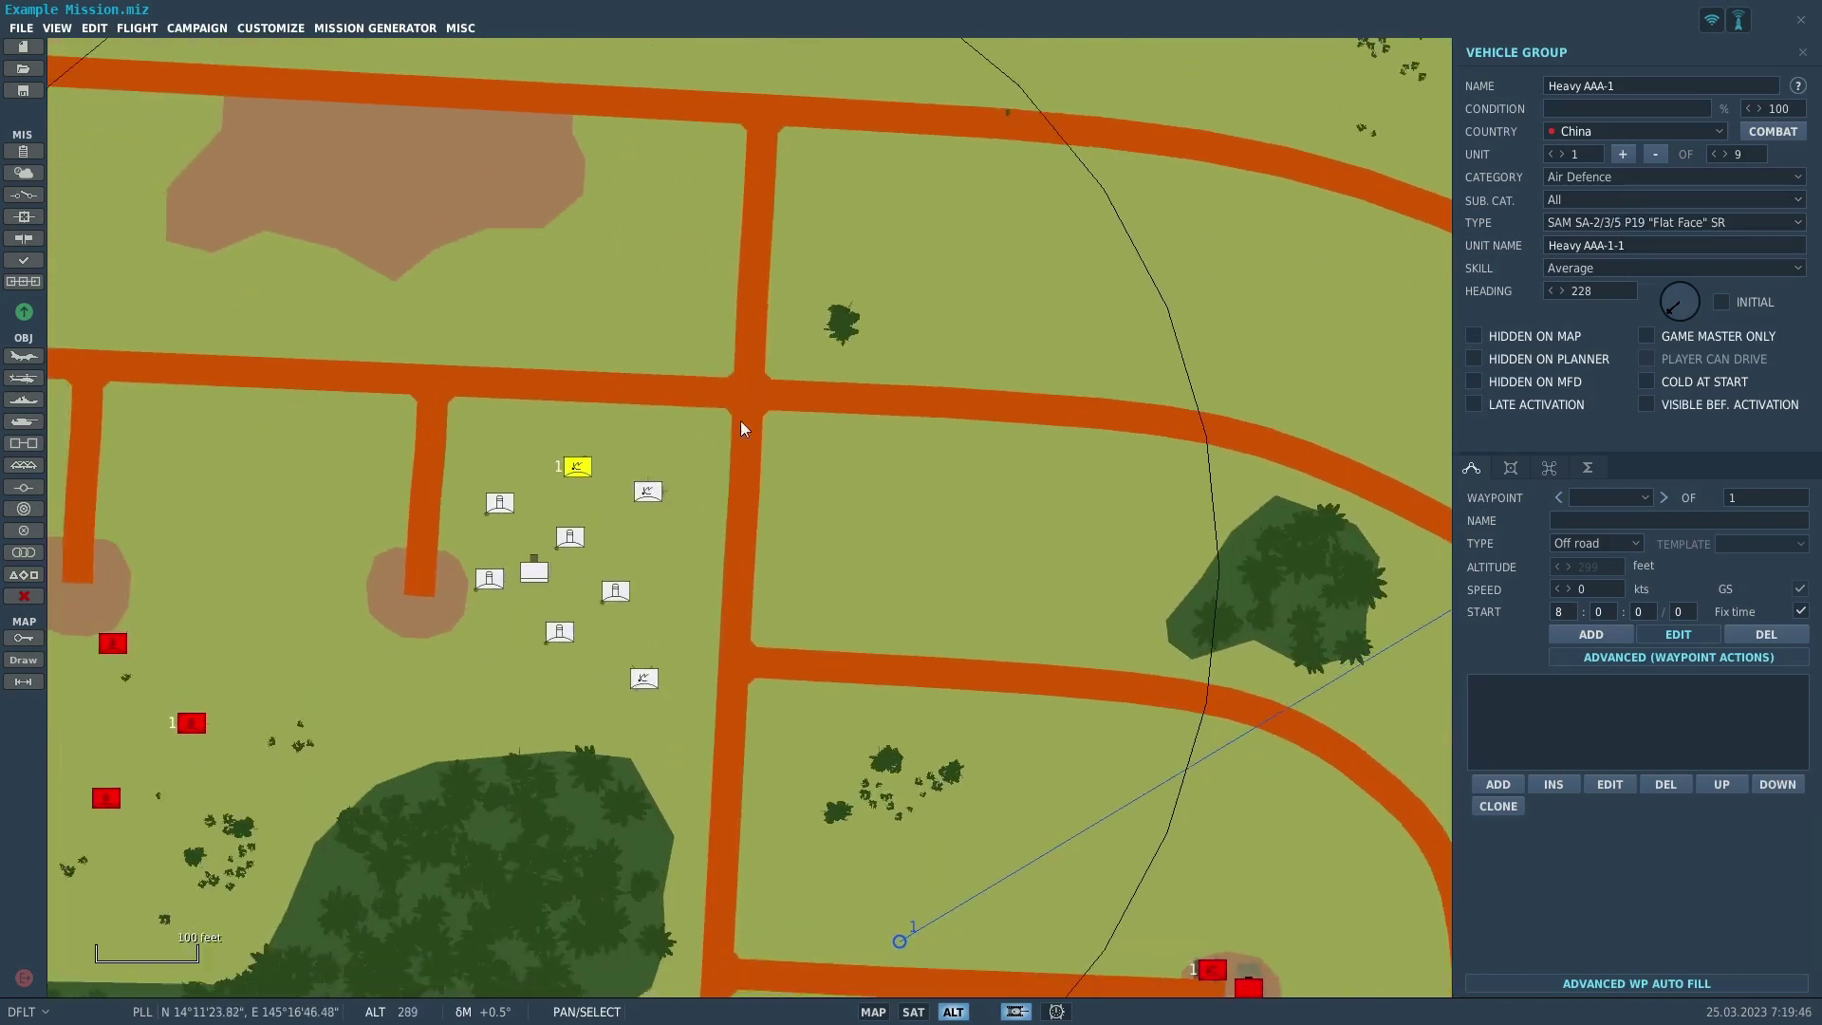
scroll(683, 465, up, 4)
right_drag(601, 527, 826, 336)
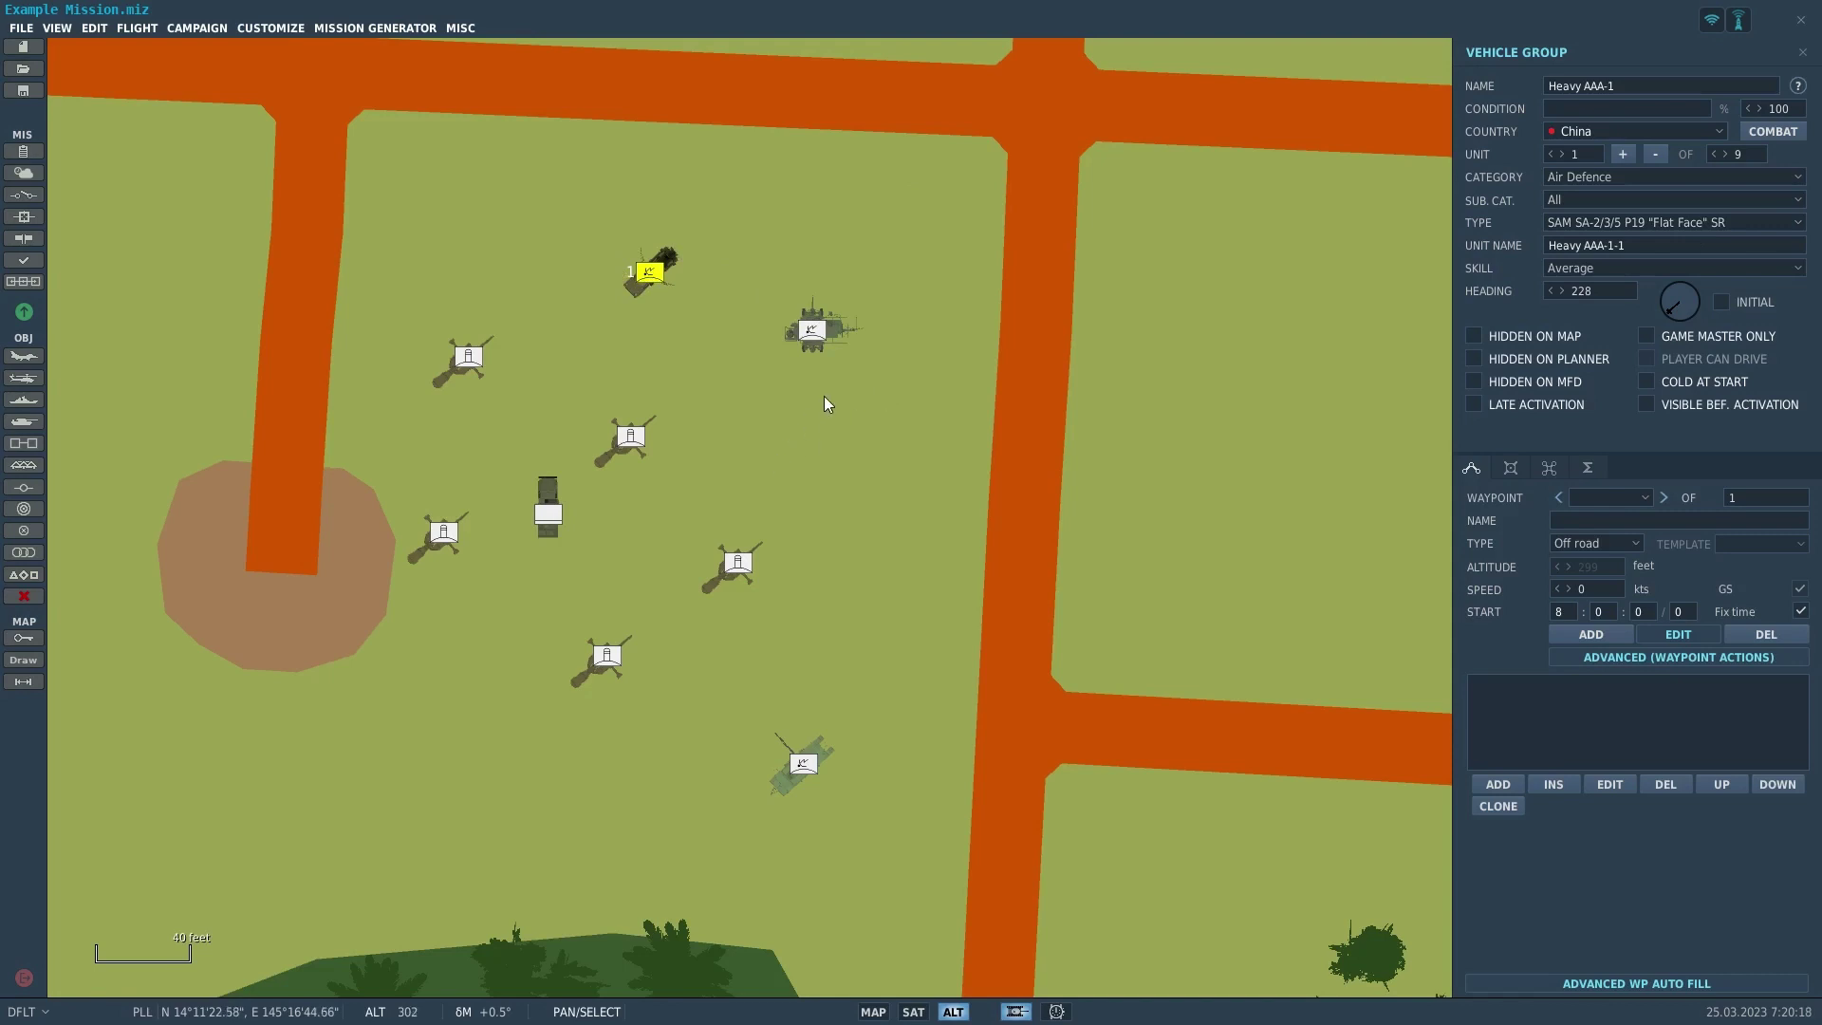
click(1509, 471)
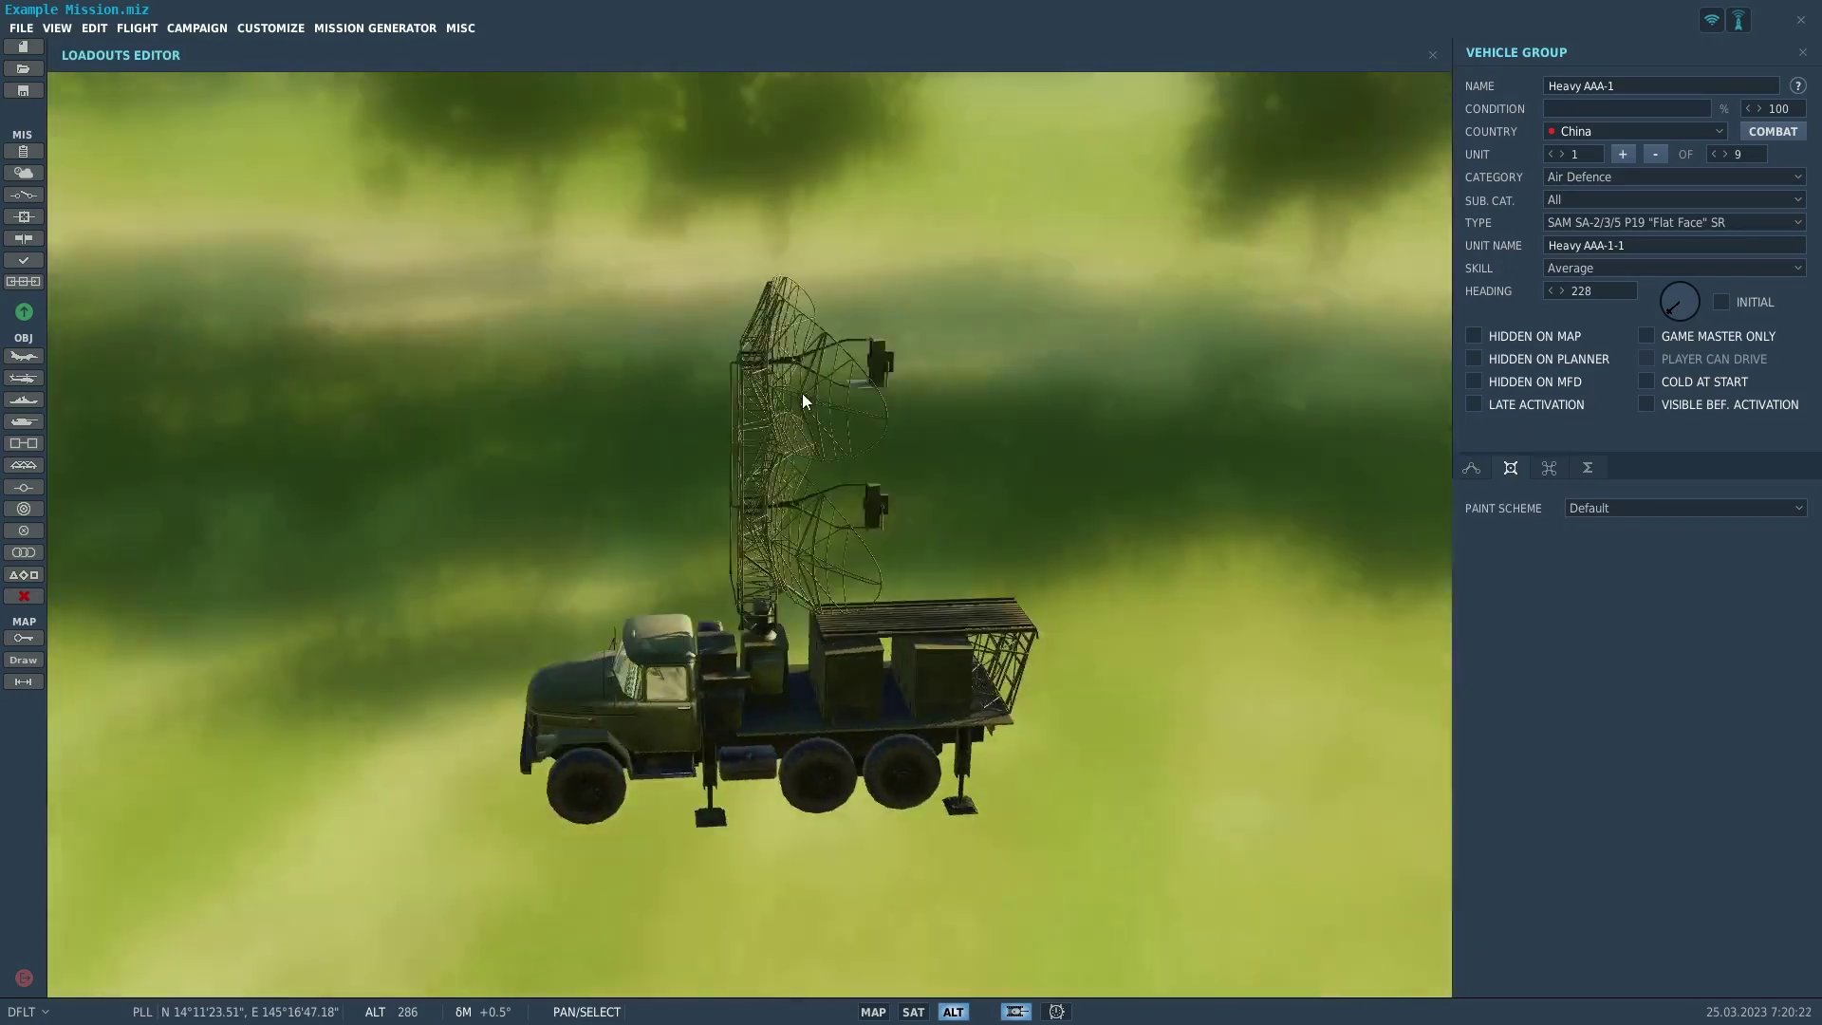
drag(801, 393, 1015, 453)
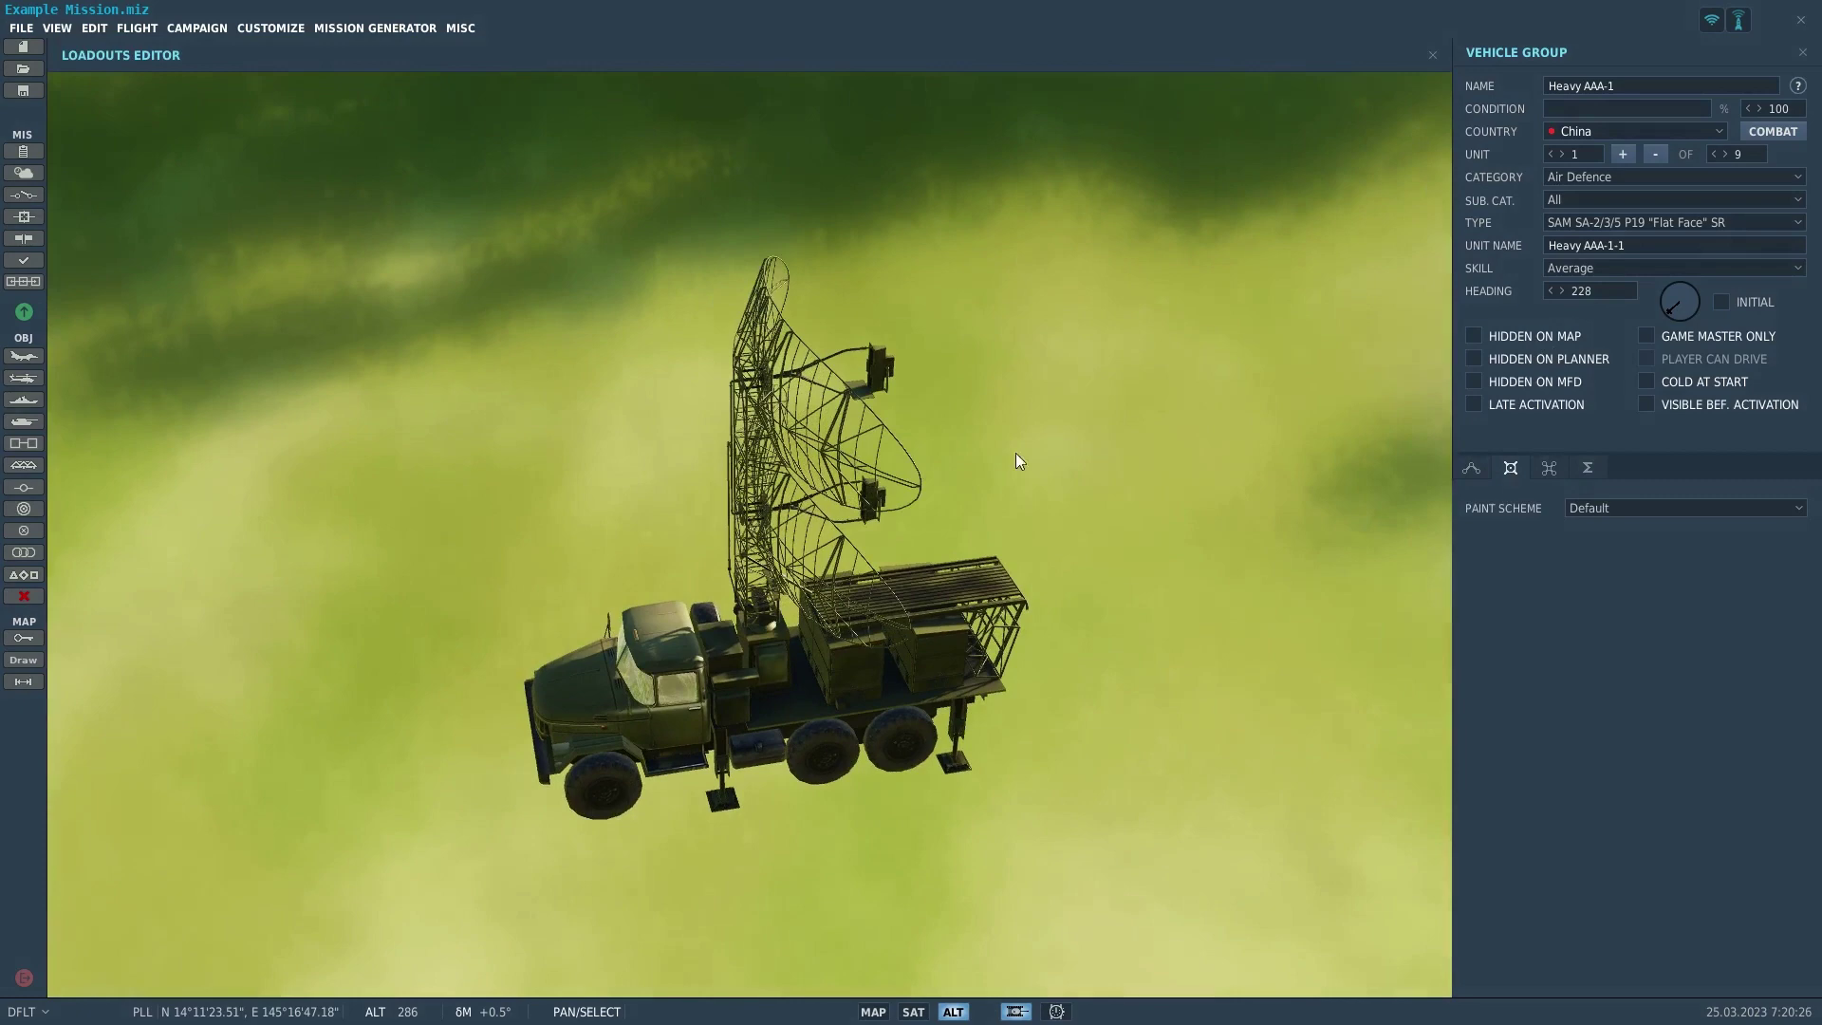
- Inspect the 3D models of the group's "Fan Song" tracking radar and "Guideline" launcher
click(1561, 154)
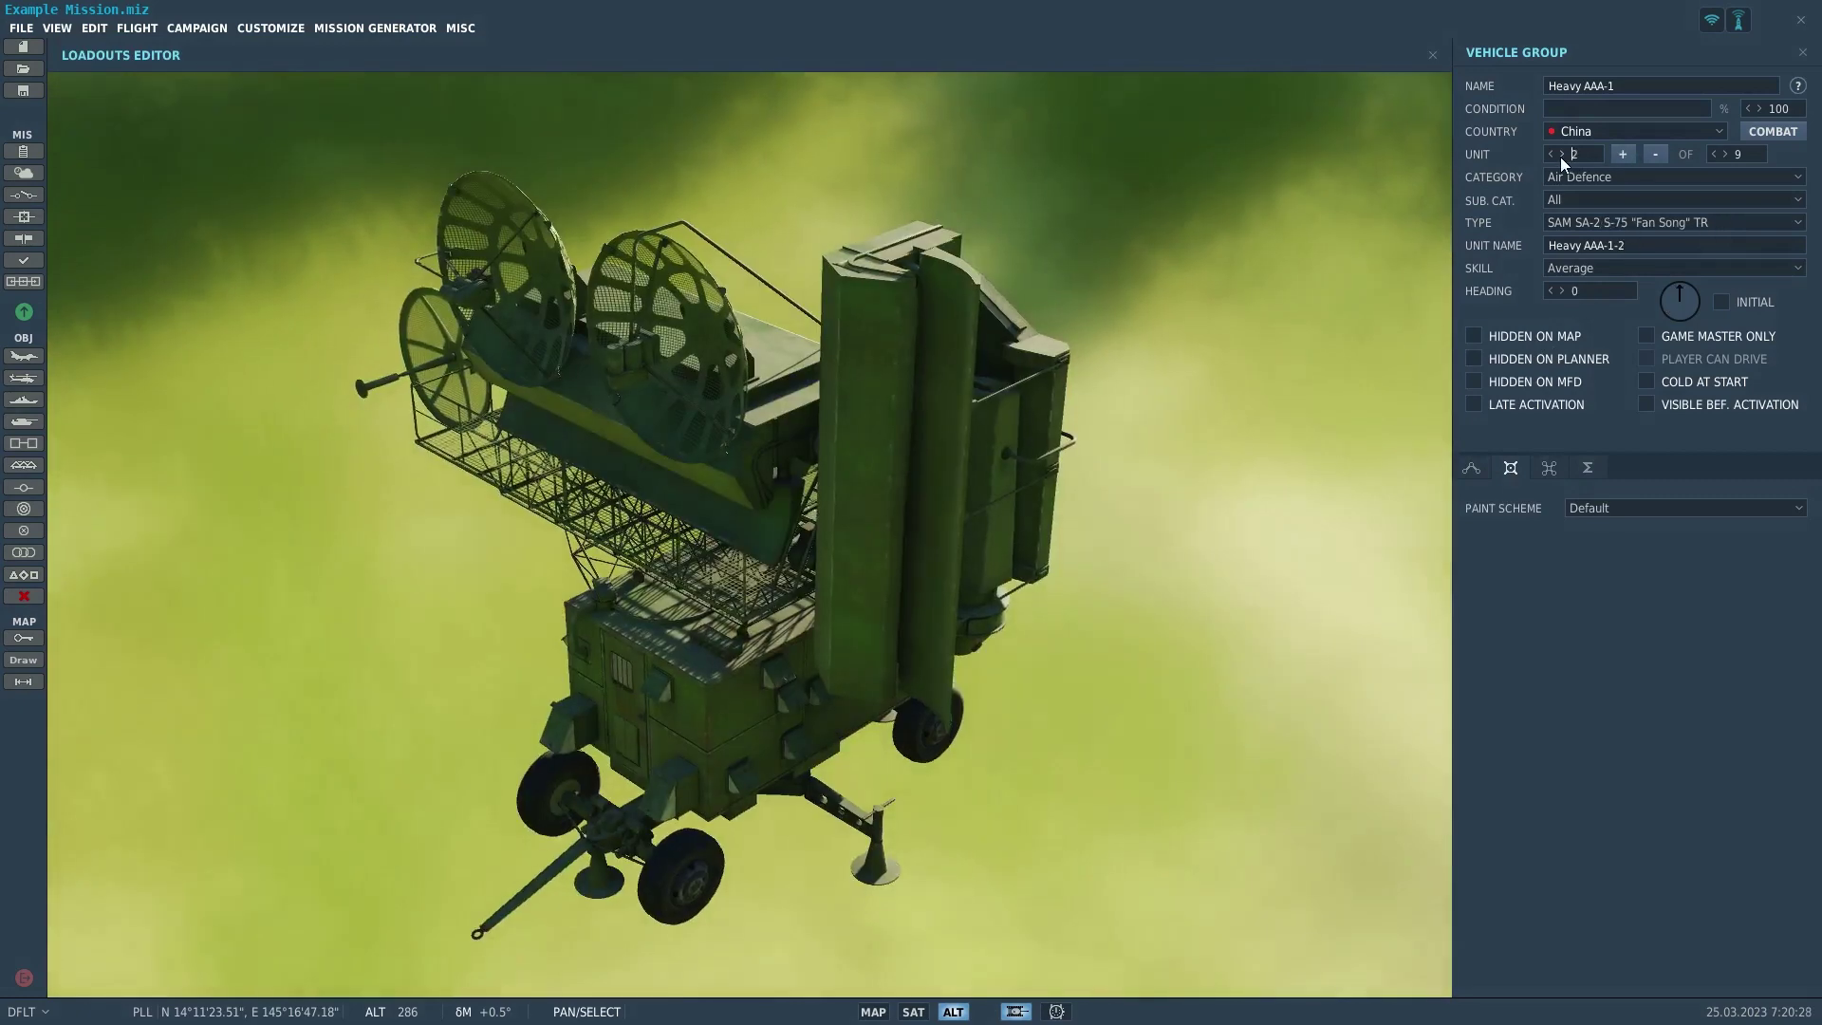
click(1561, 155)
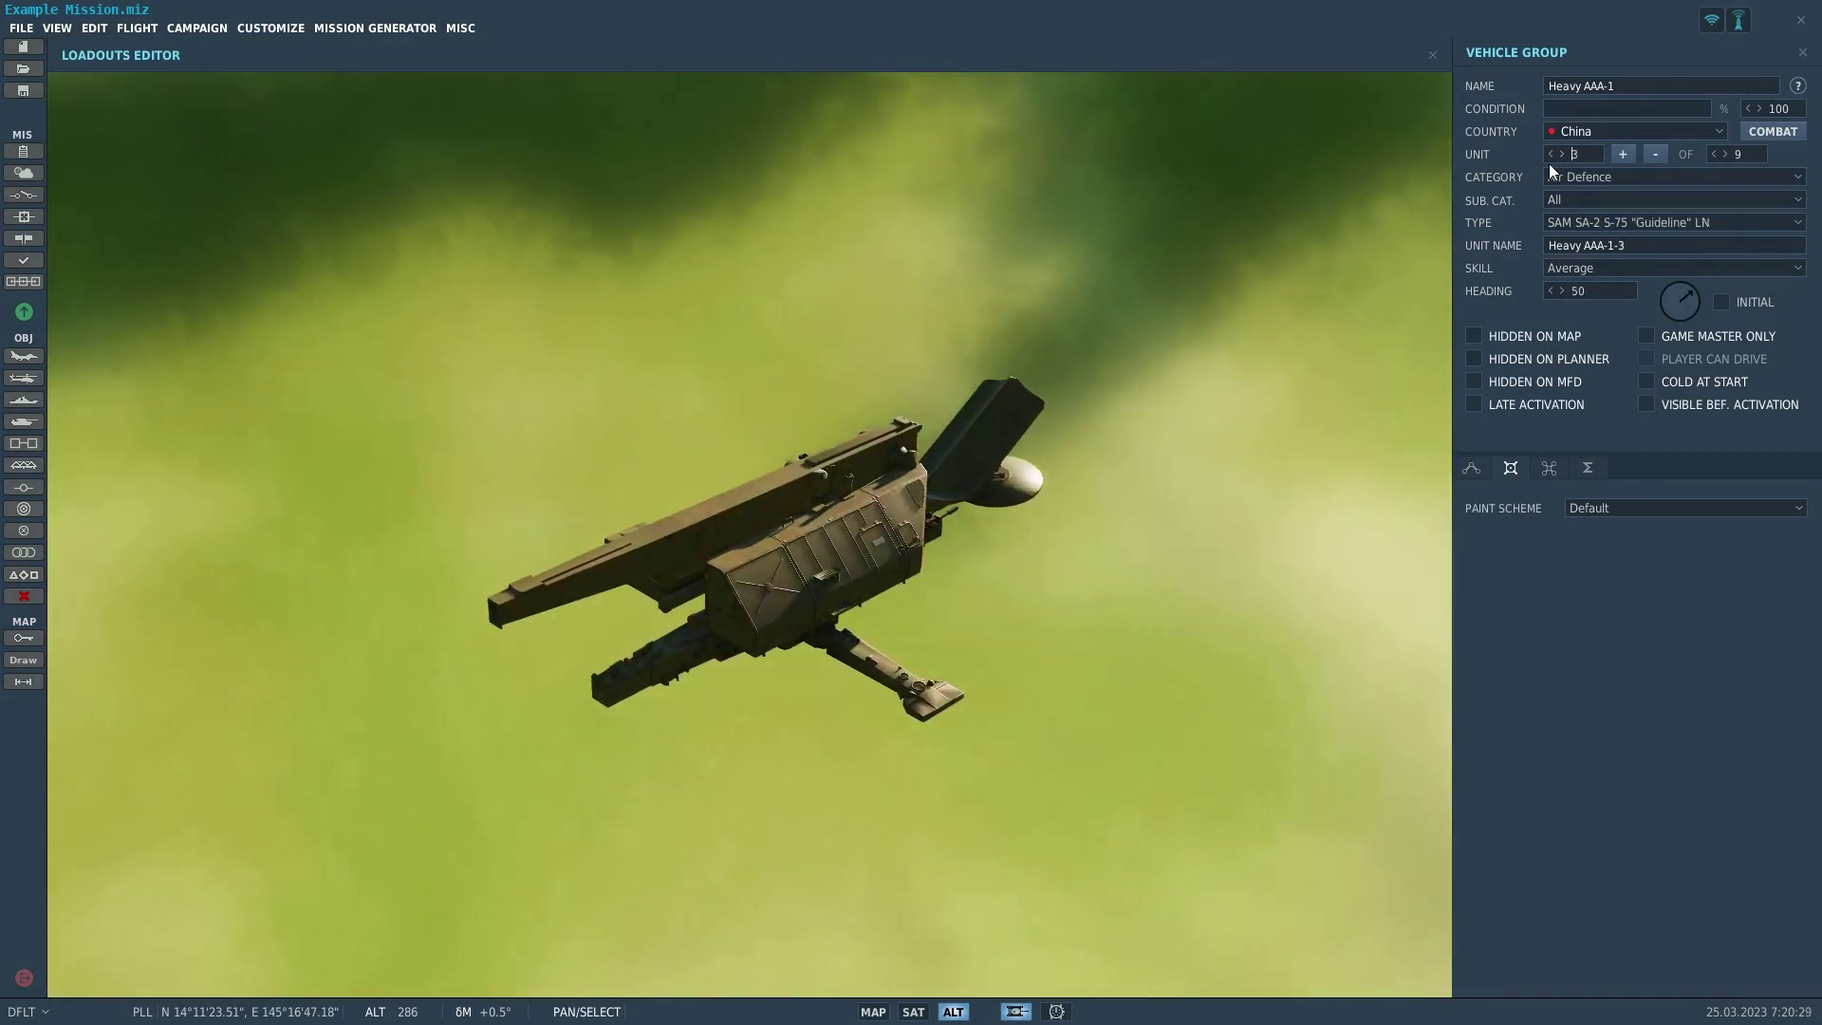
click(1550, 155)
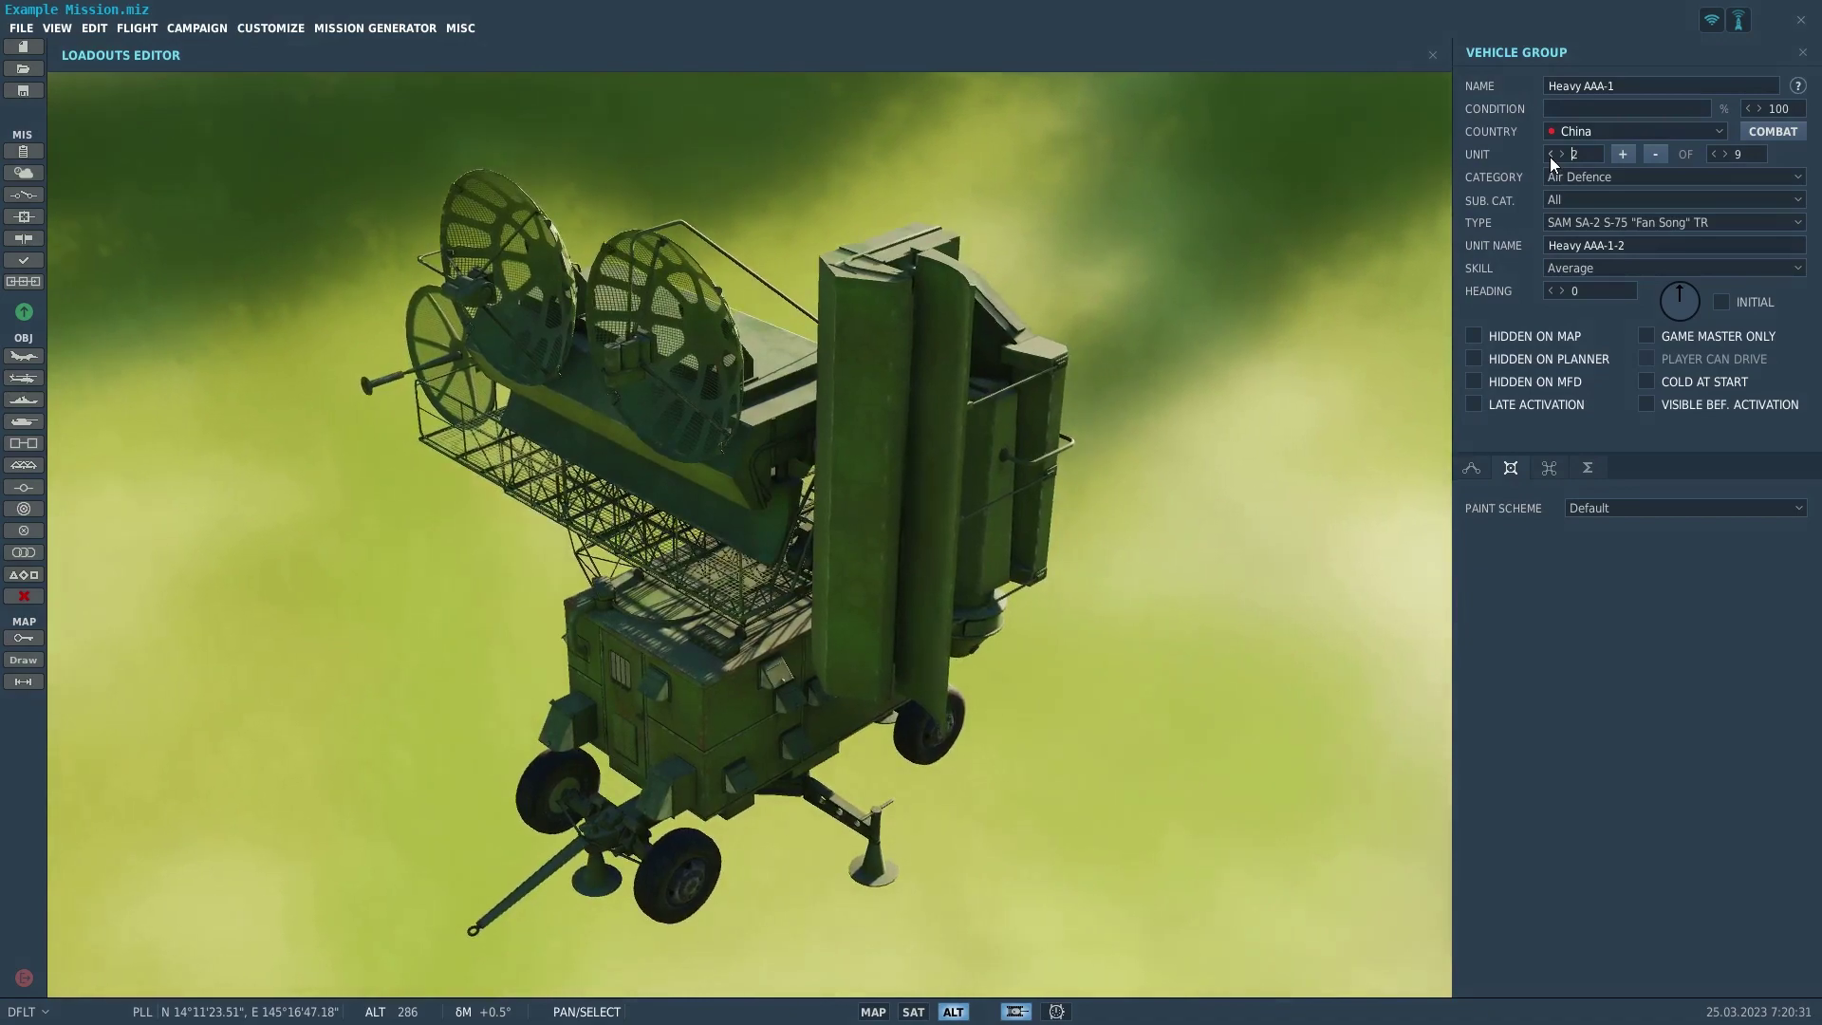
drag(874, 365, 721, 453)
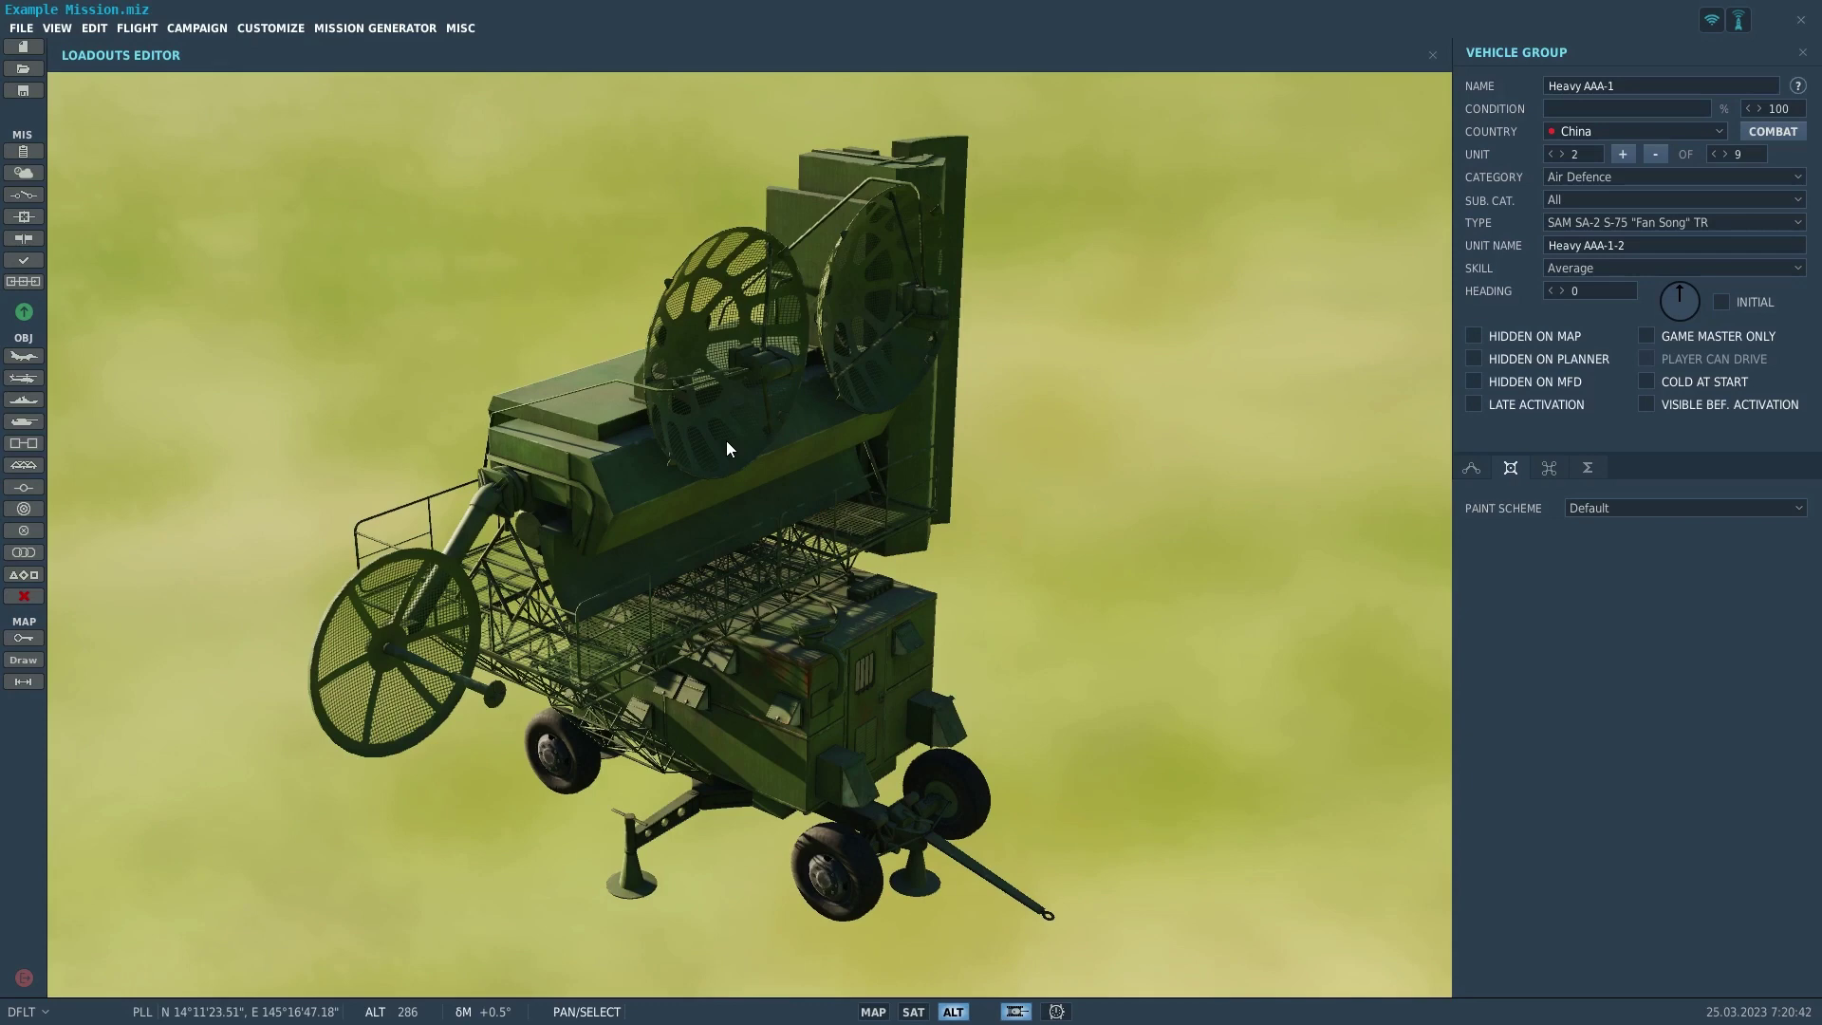
click(1561, 154)
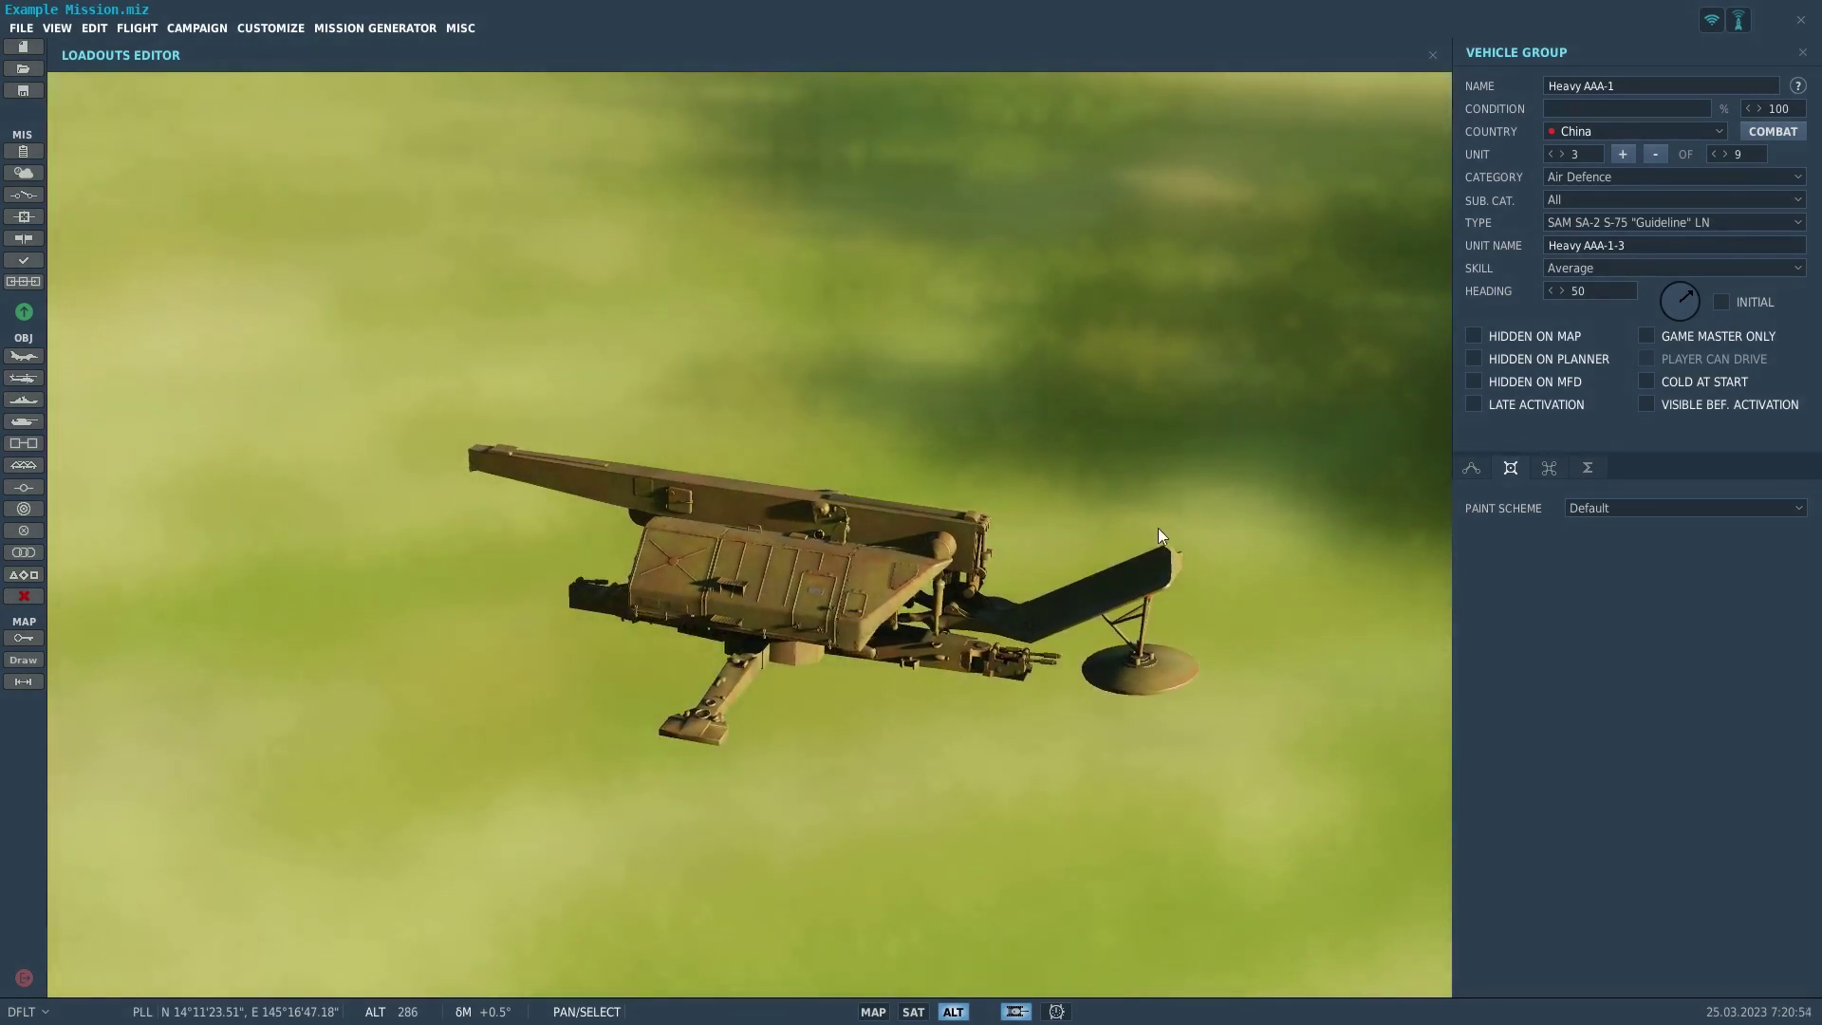
- Return to the map and select the "Fan Song" tracking radar, followed by the central "Guideline" launcher
click(1471, 468)
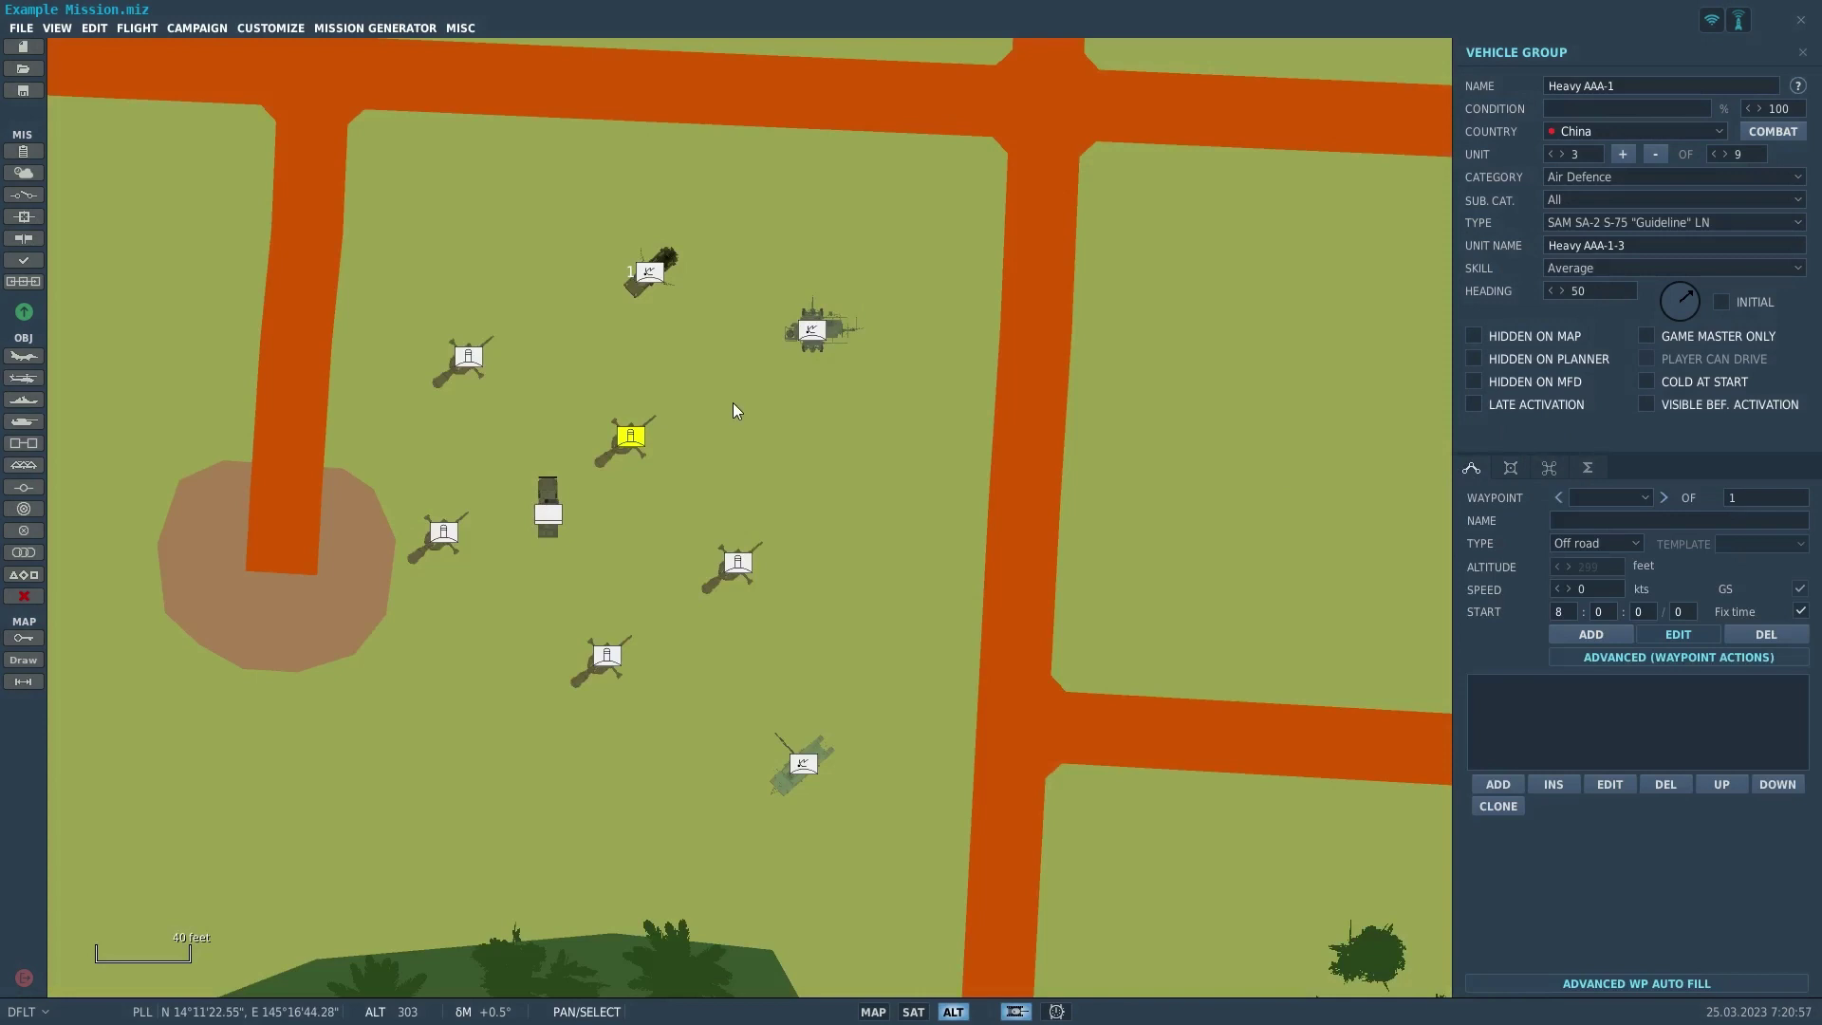
right_drag(732, 402, 755, 452)
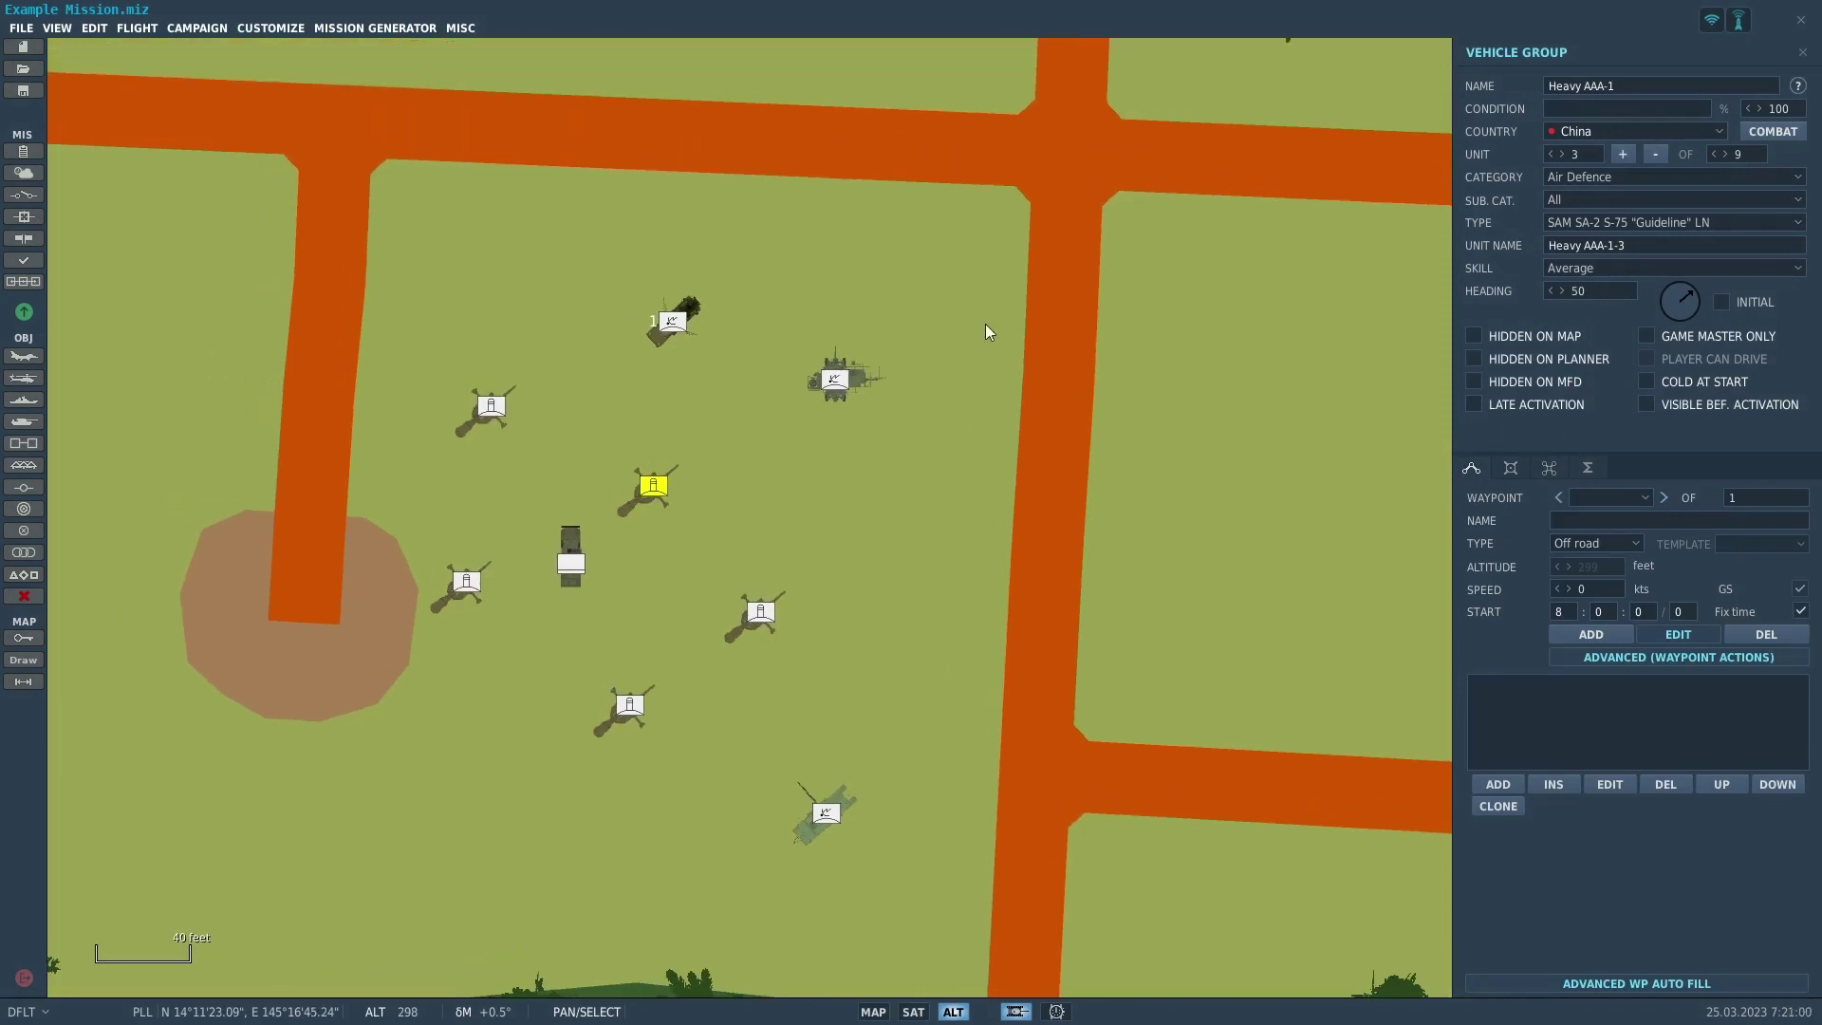
right_drag(877, 509, 1025, 532)
right_drag(975, 456, 980, 372)
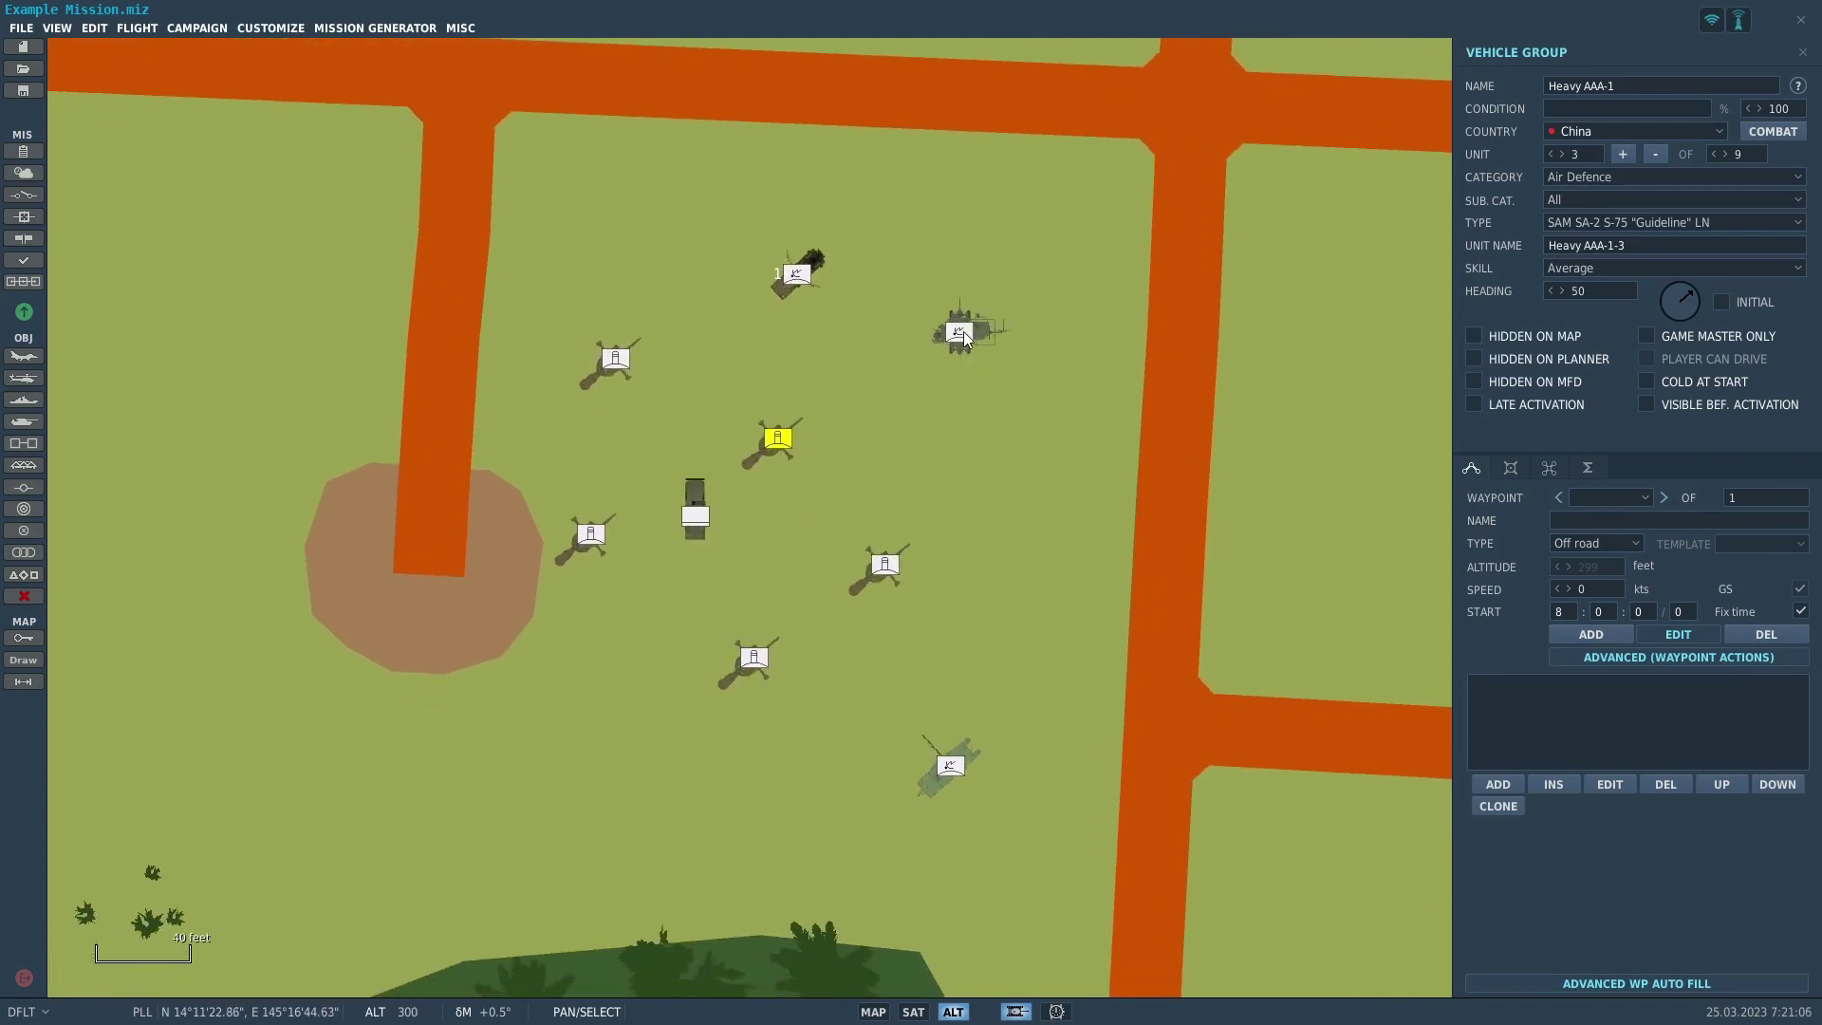
click(963, 339)
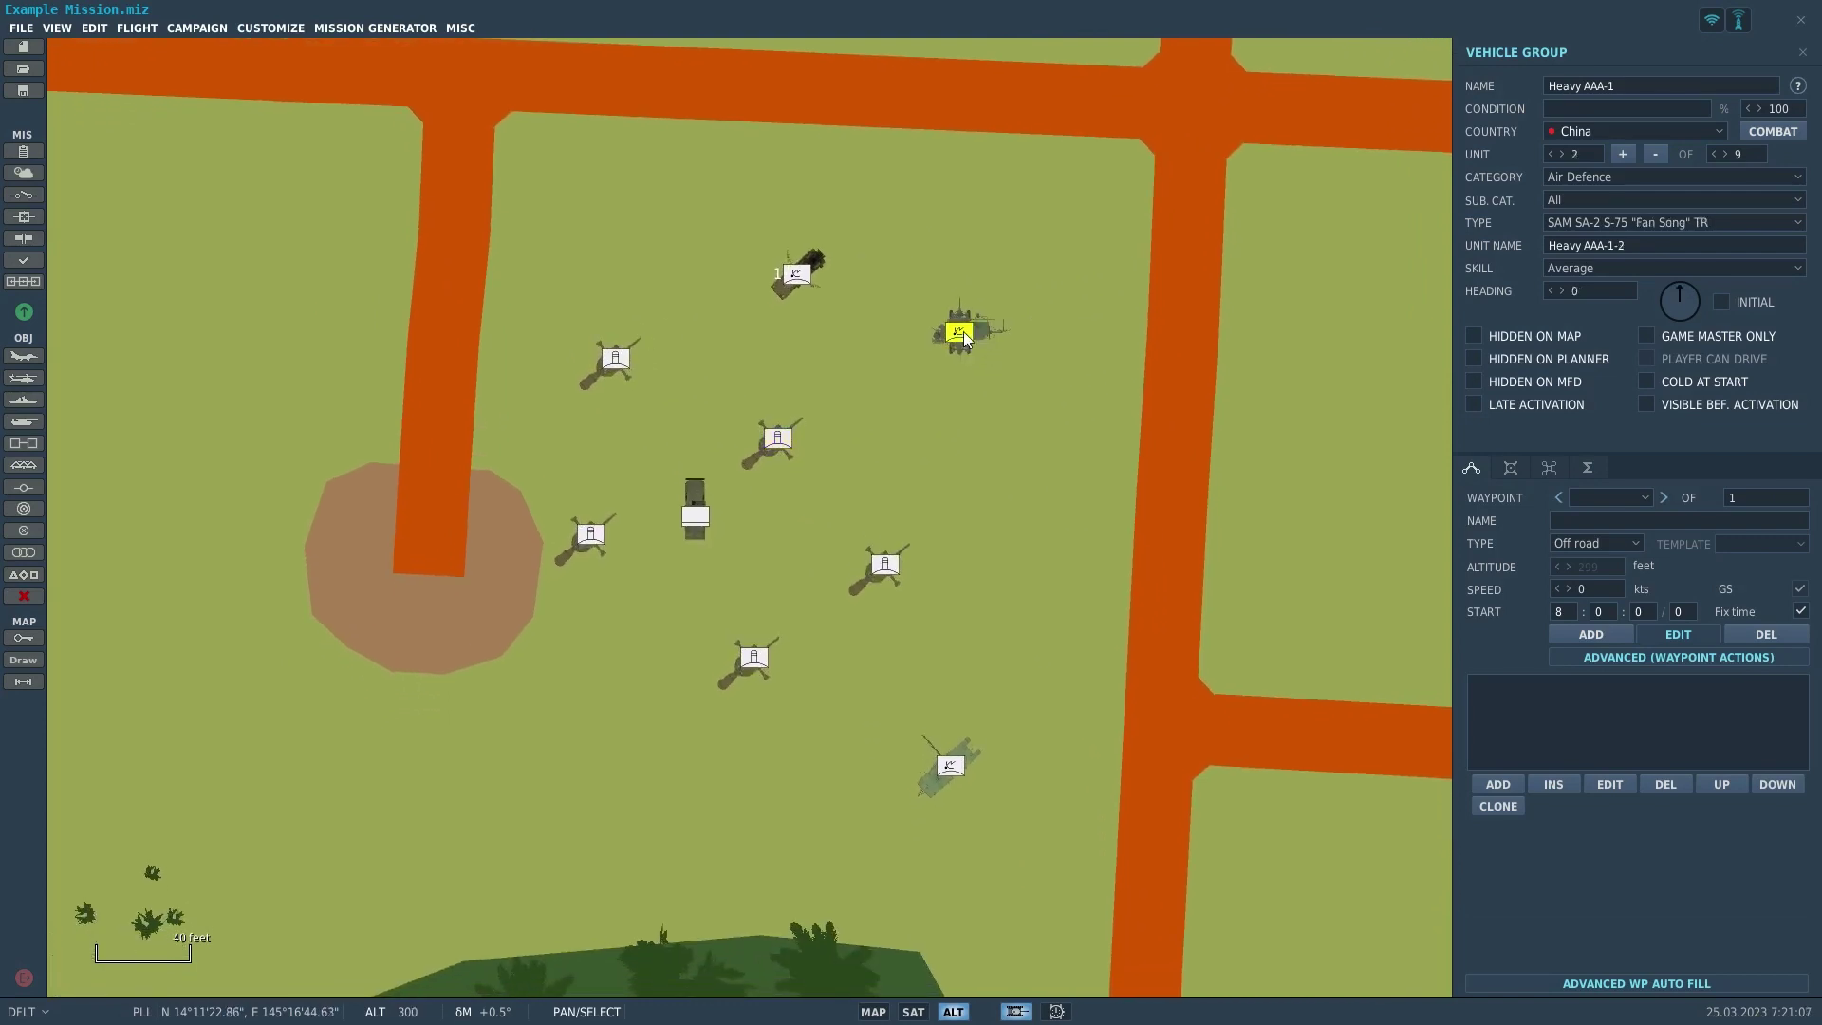
click(779, 441)
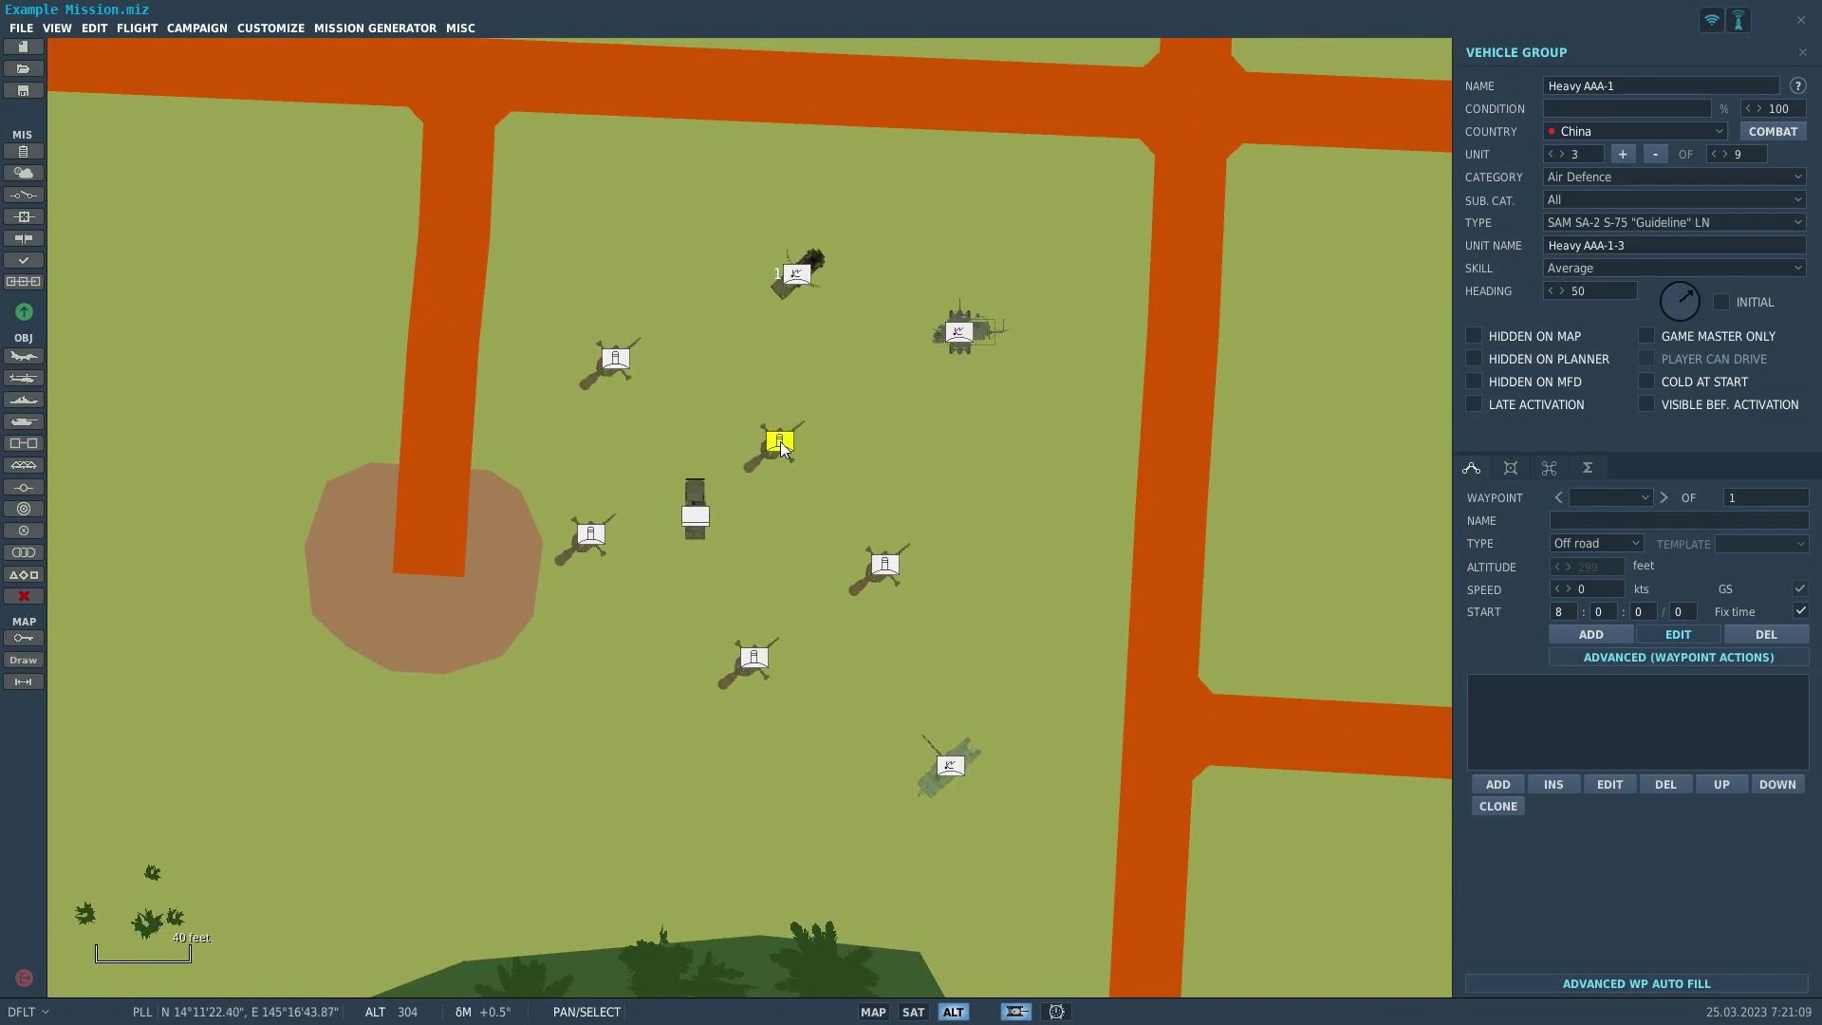
- Select in turn the "Flat Face" radar, the southernmost vehicle, the central launcher and the Ural-375 truck to review the group's units
click(793, 275)
click(951, 765)
click(782, 440)
scroll(669, 560, up, 3)
click(721, 475)
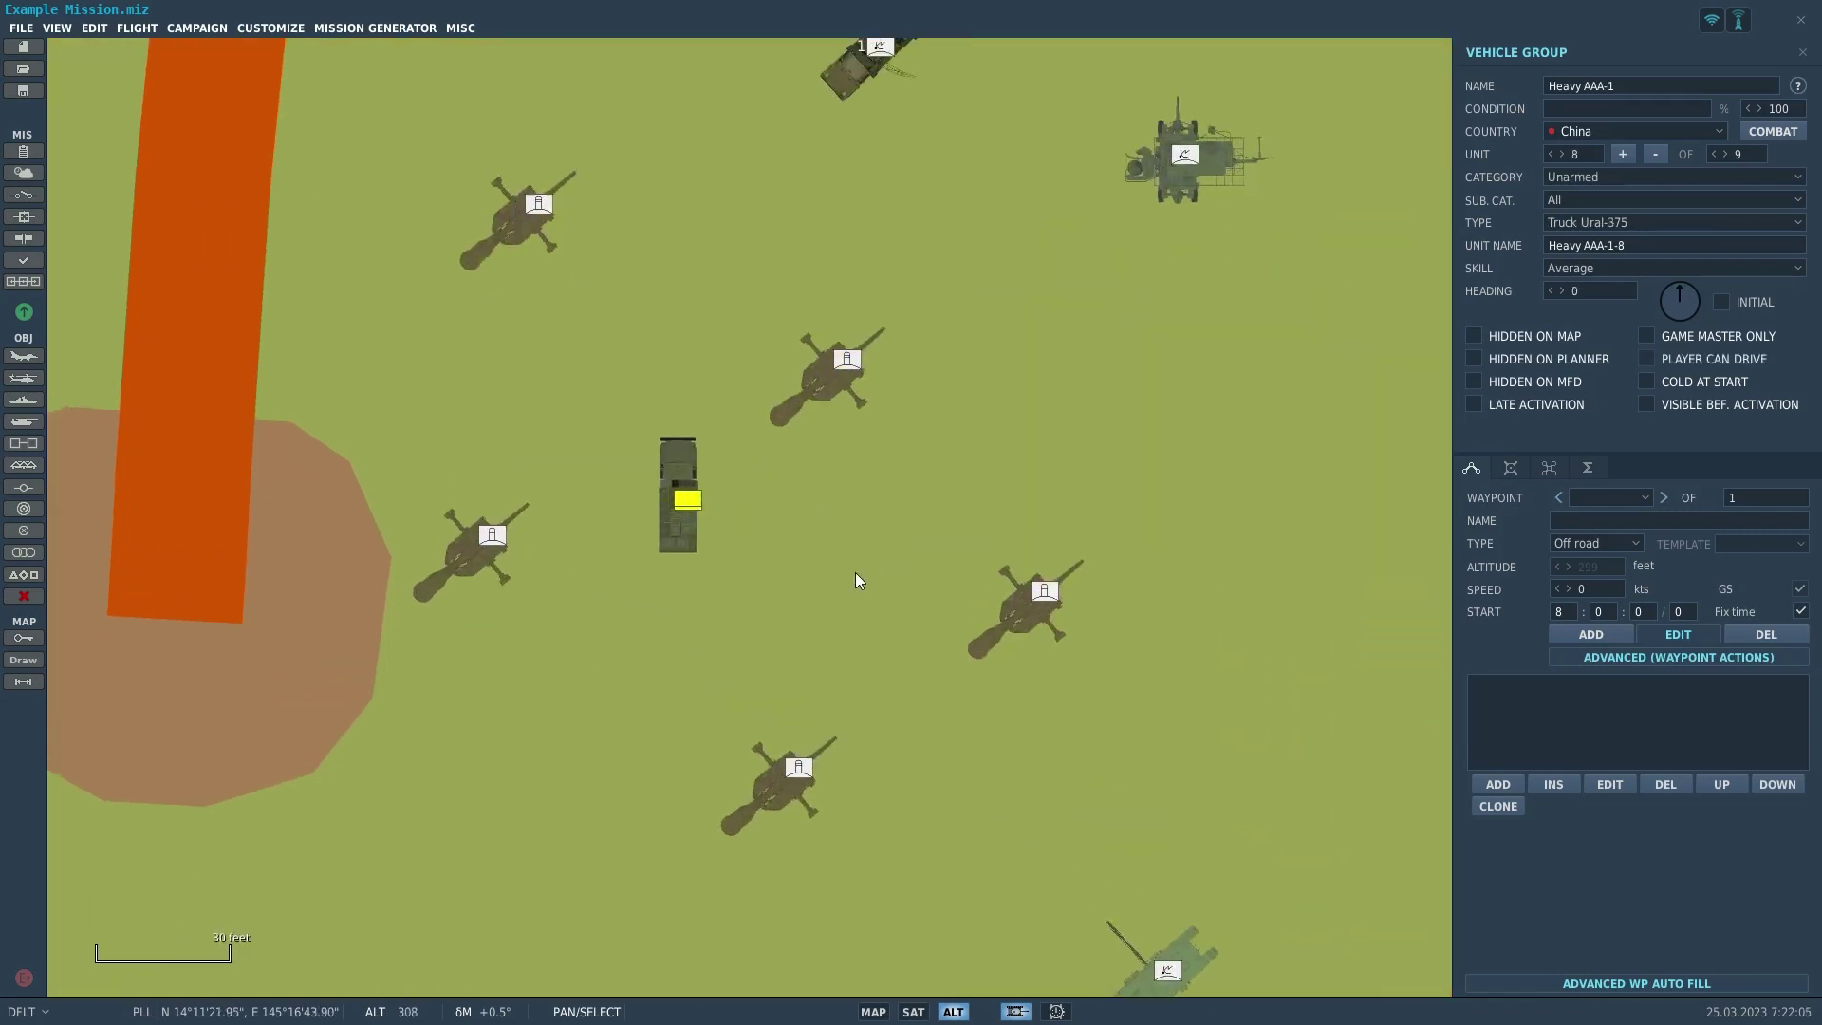
- Review the subcategories available for the Ural-375 truck in the Unarmed category, keeping the truck selected
scroll(829, 606, down, 5)
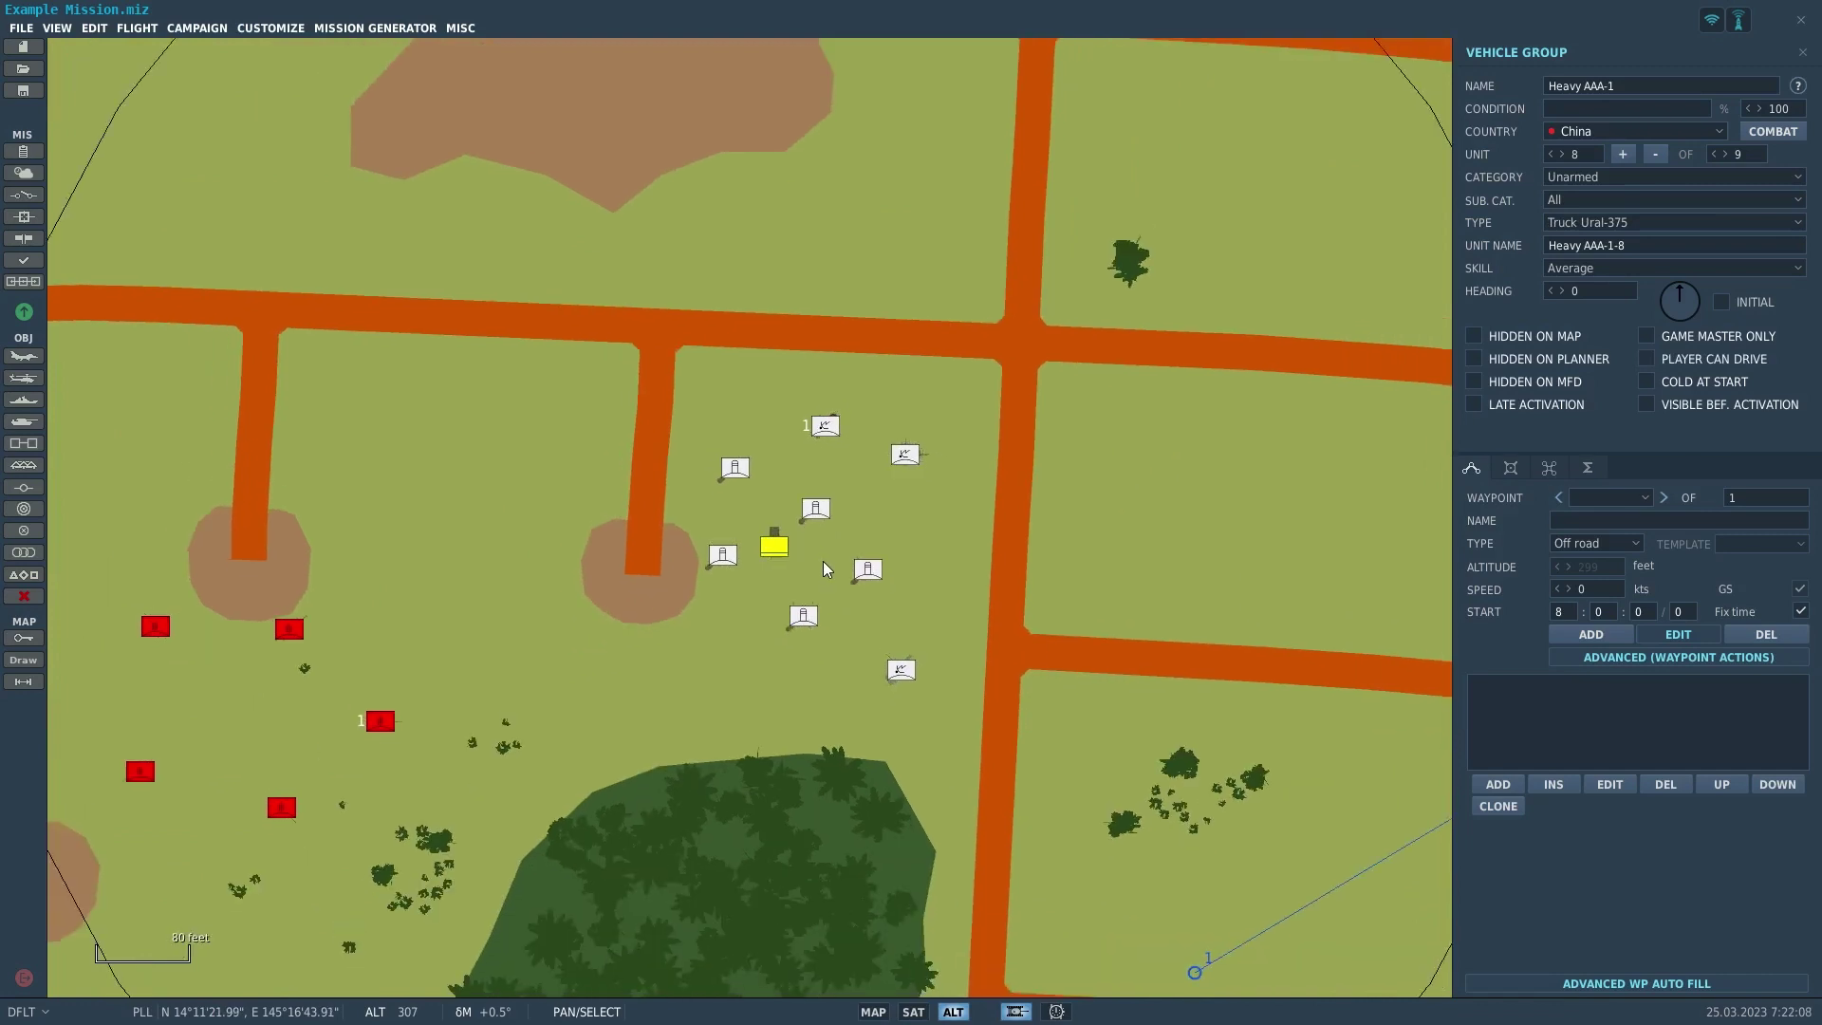
scroll(822, 561, down, 5)
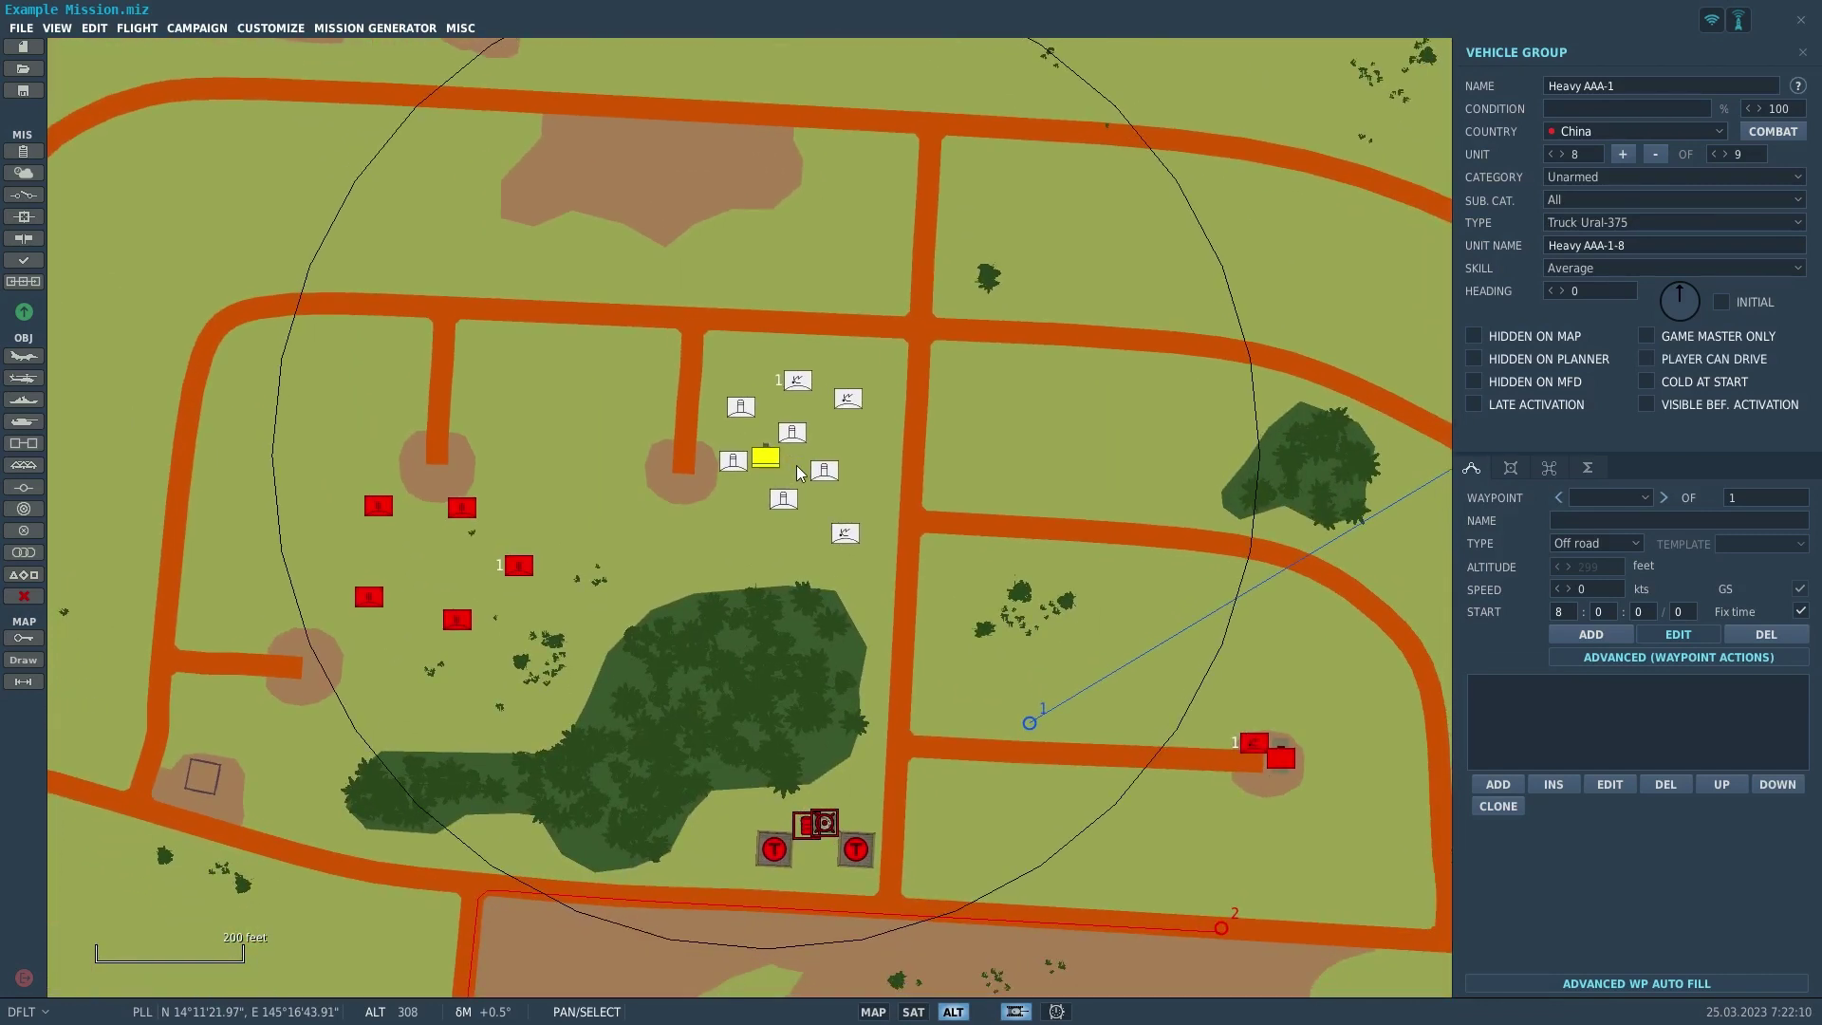
right_drag(796, 464, 759, 509)
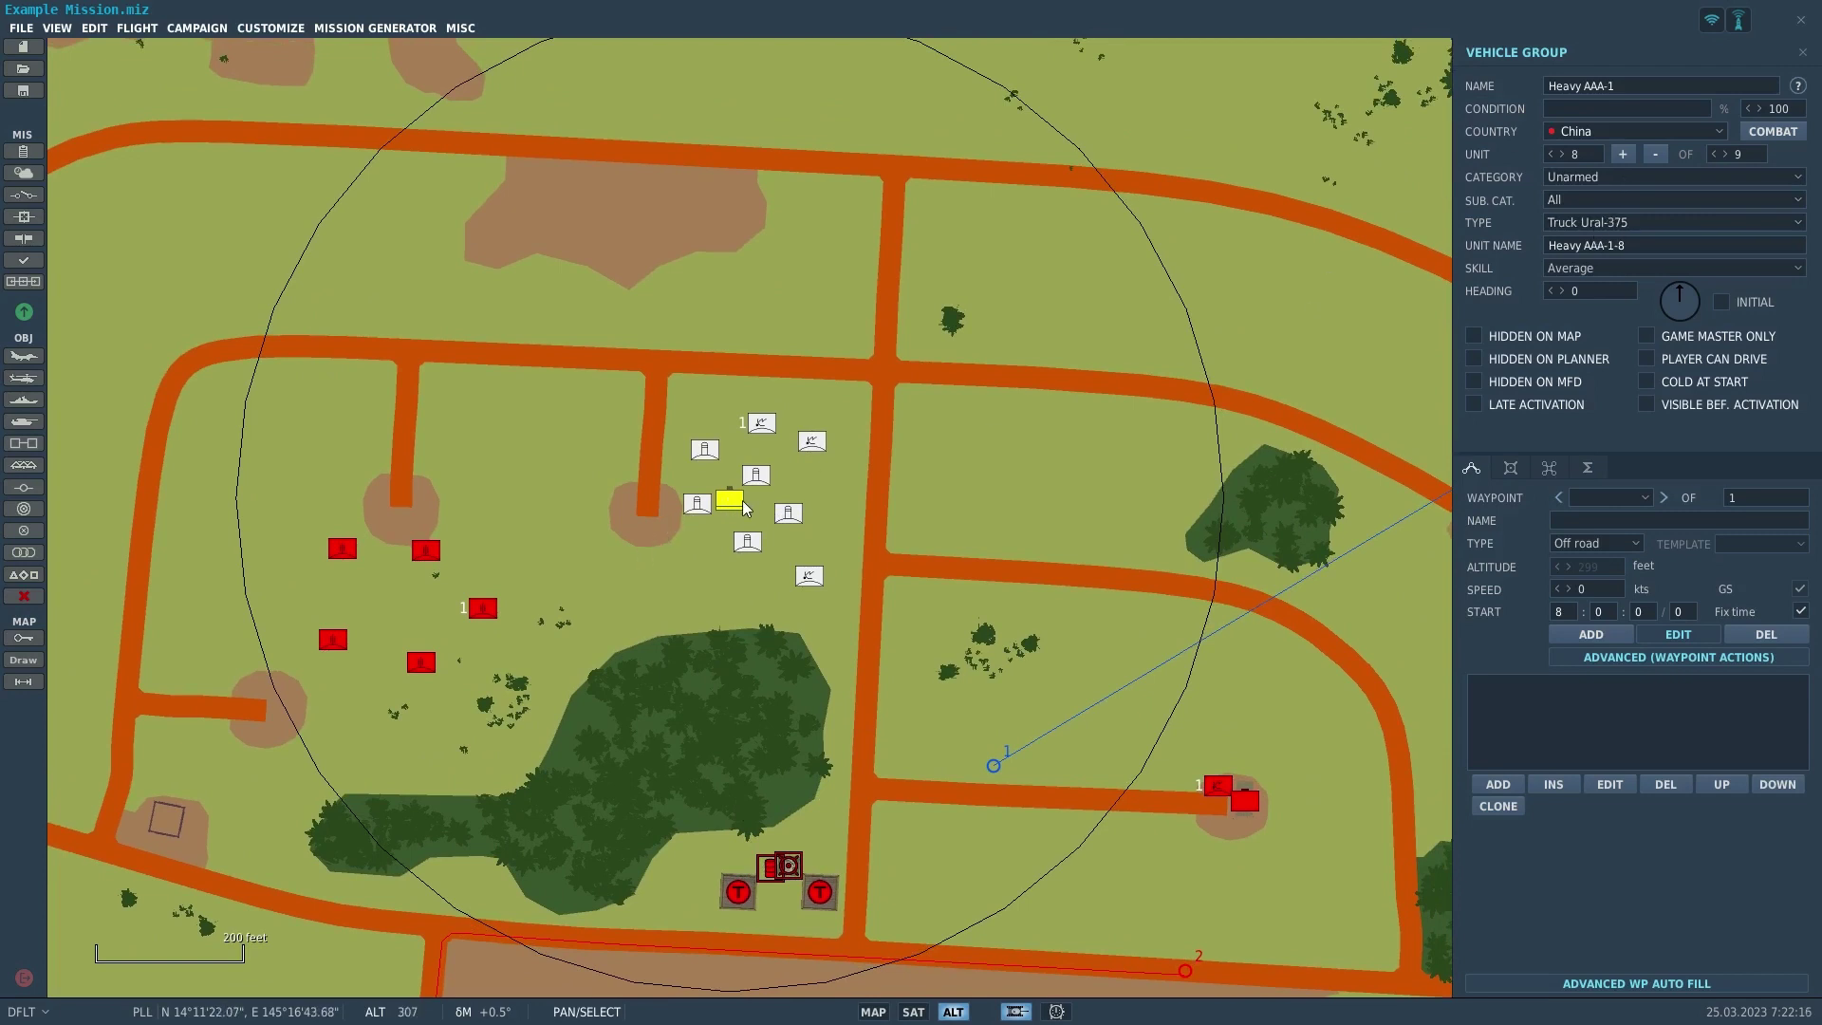
click(1642, 200)
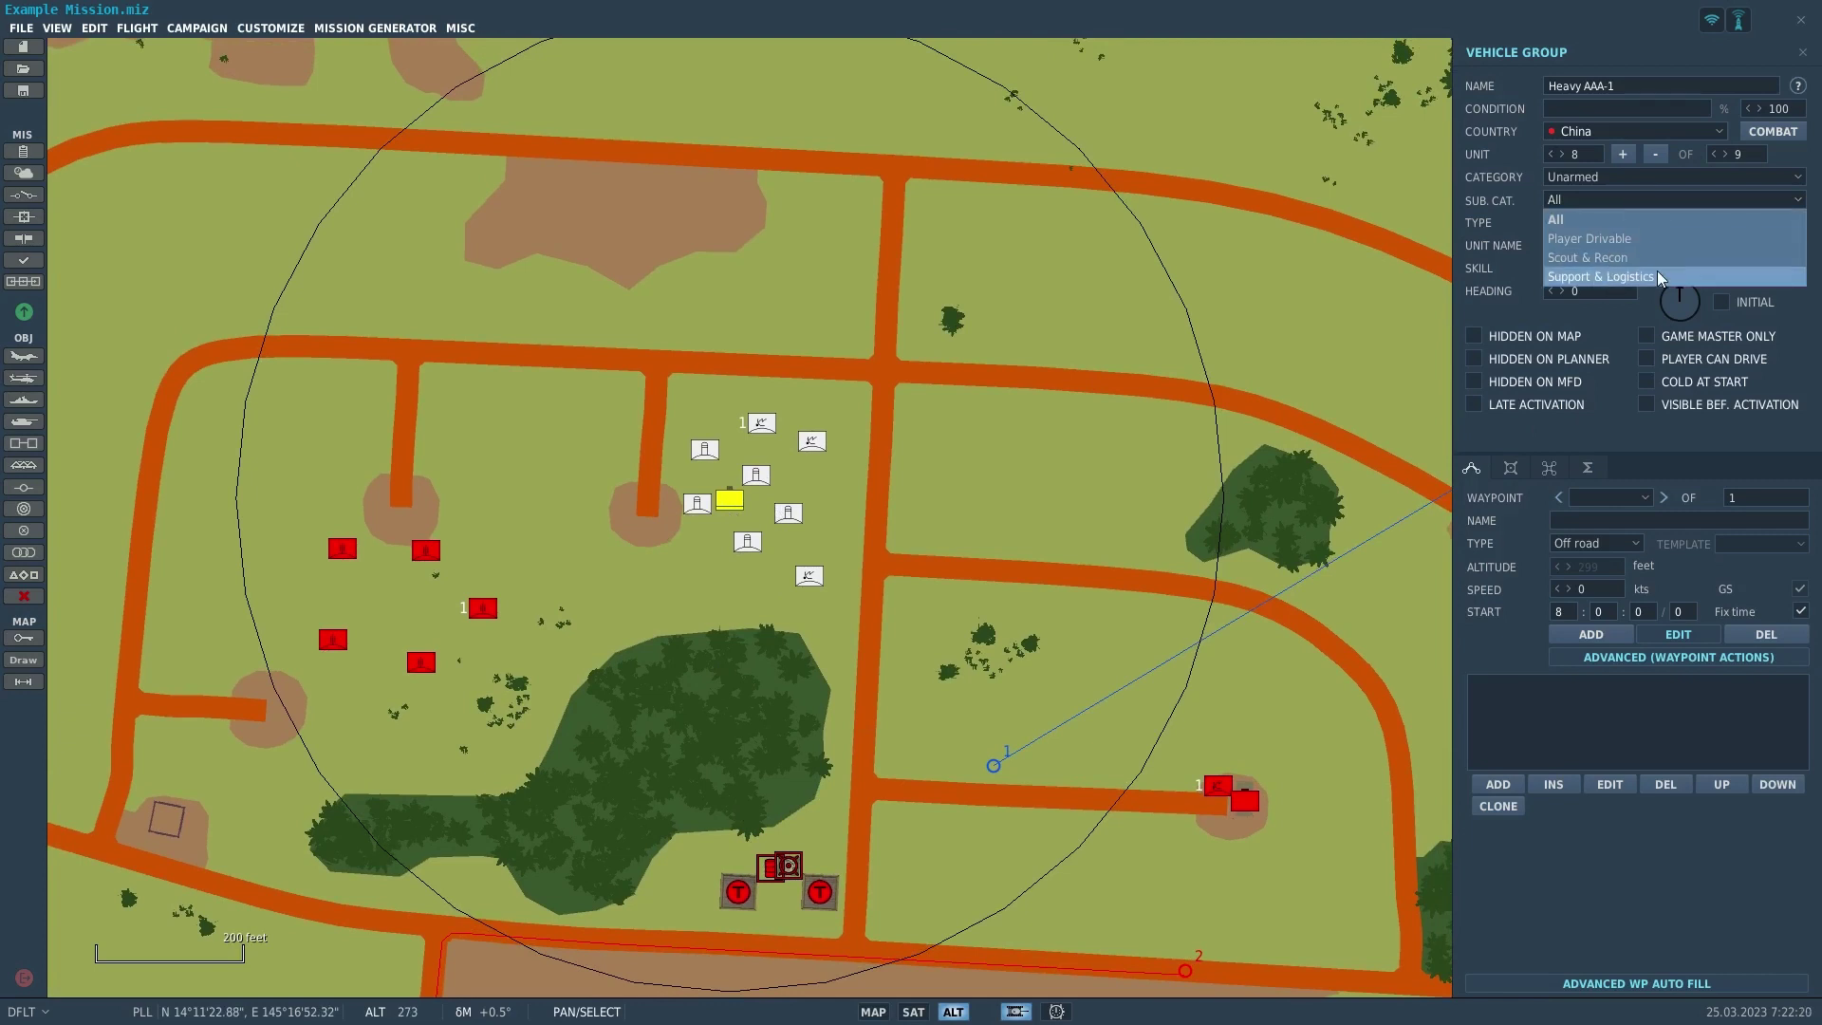
click(648, 557)
click(730, 500)
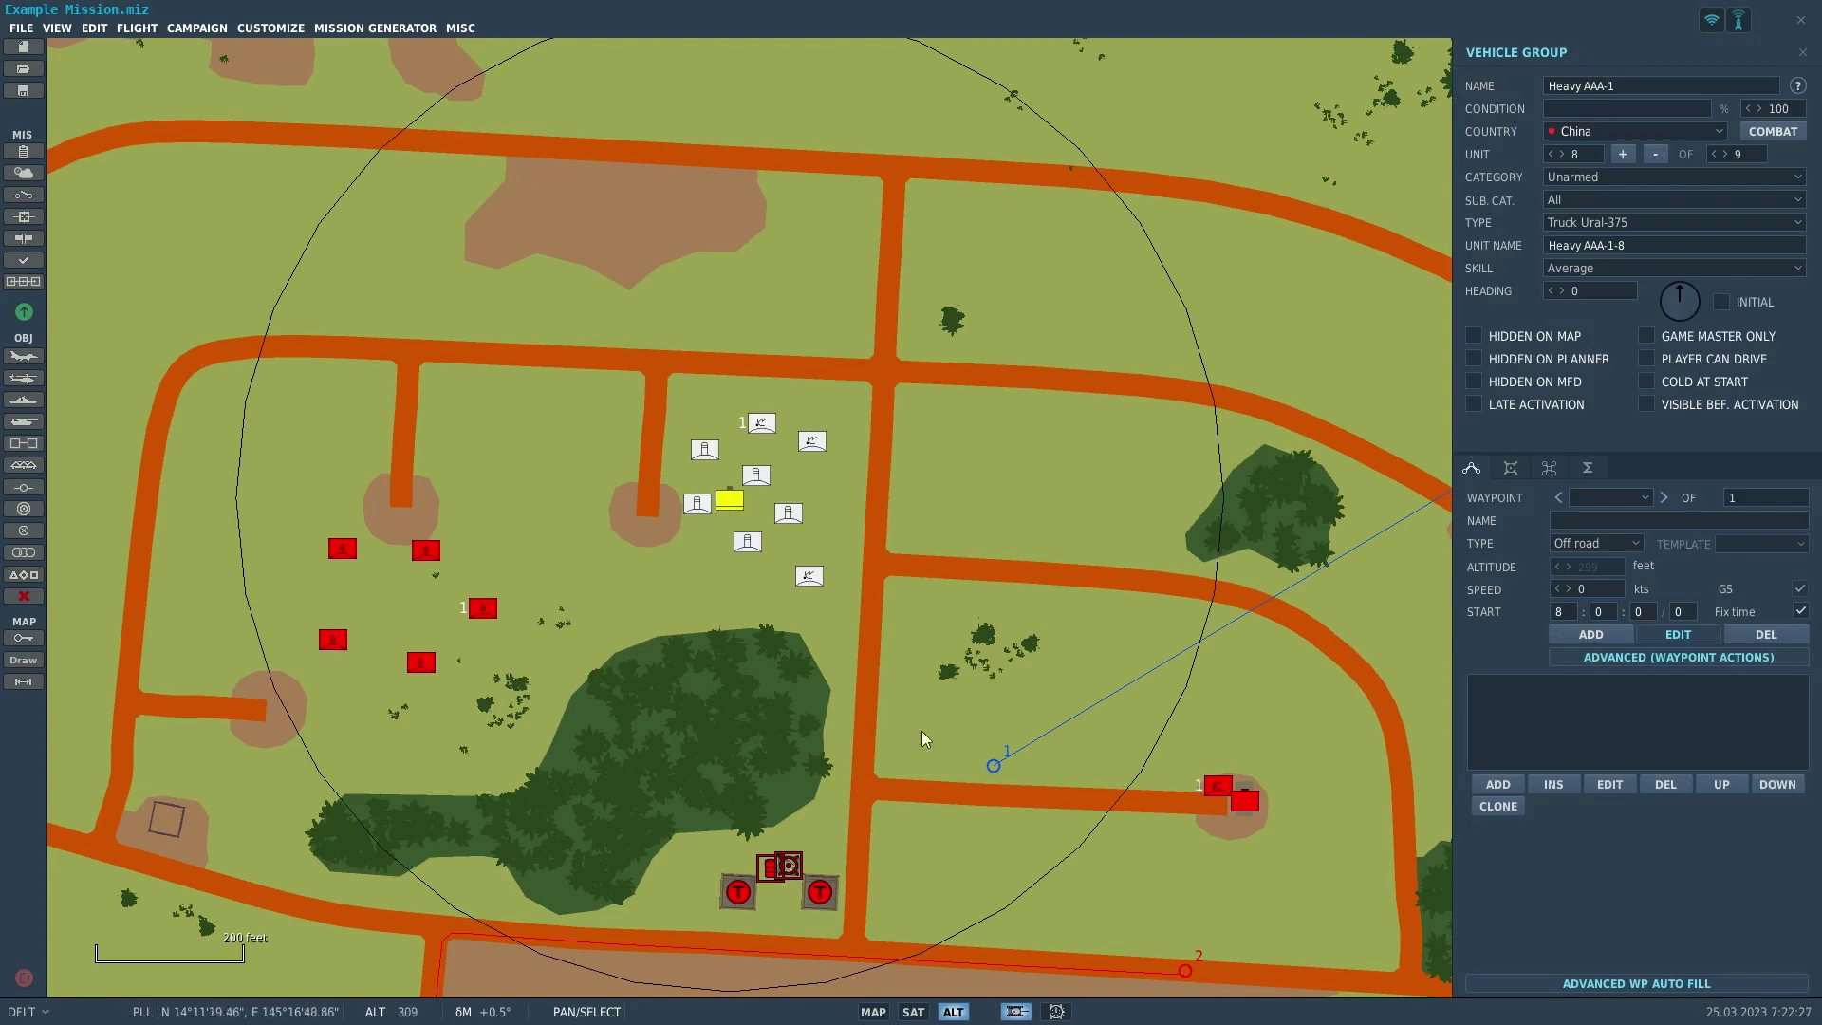
scroll(634, 611, up, 3)
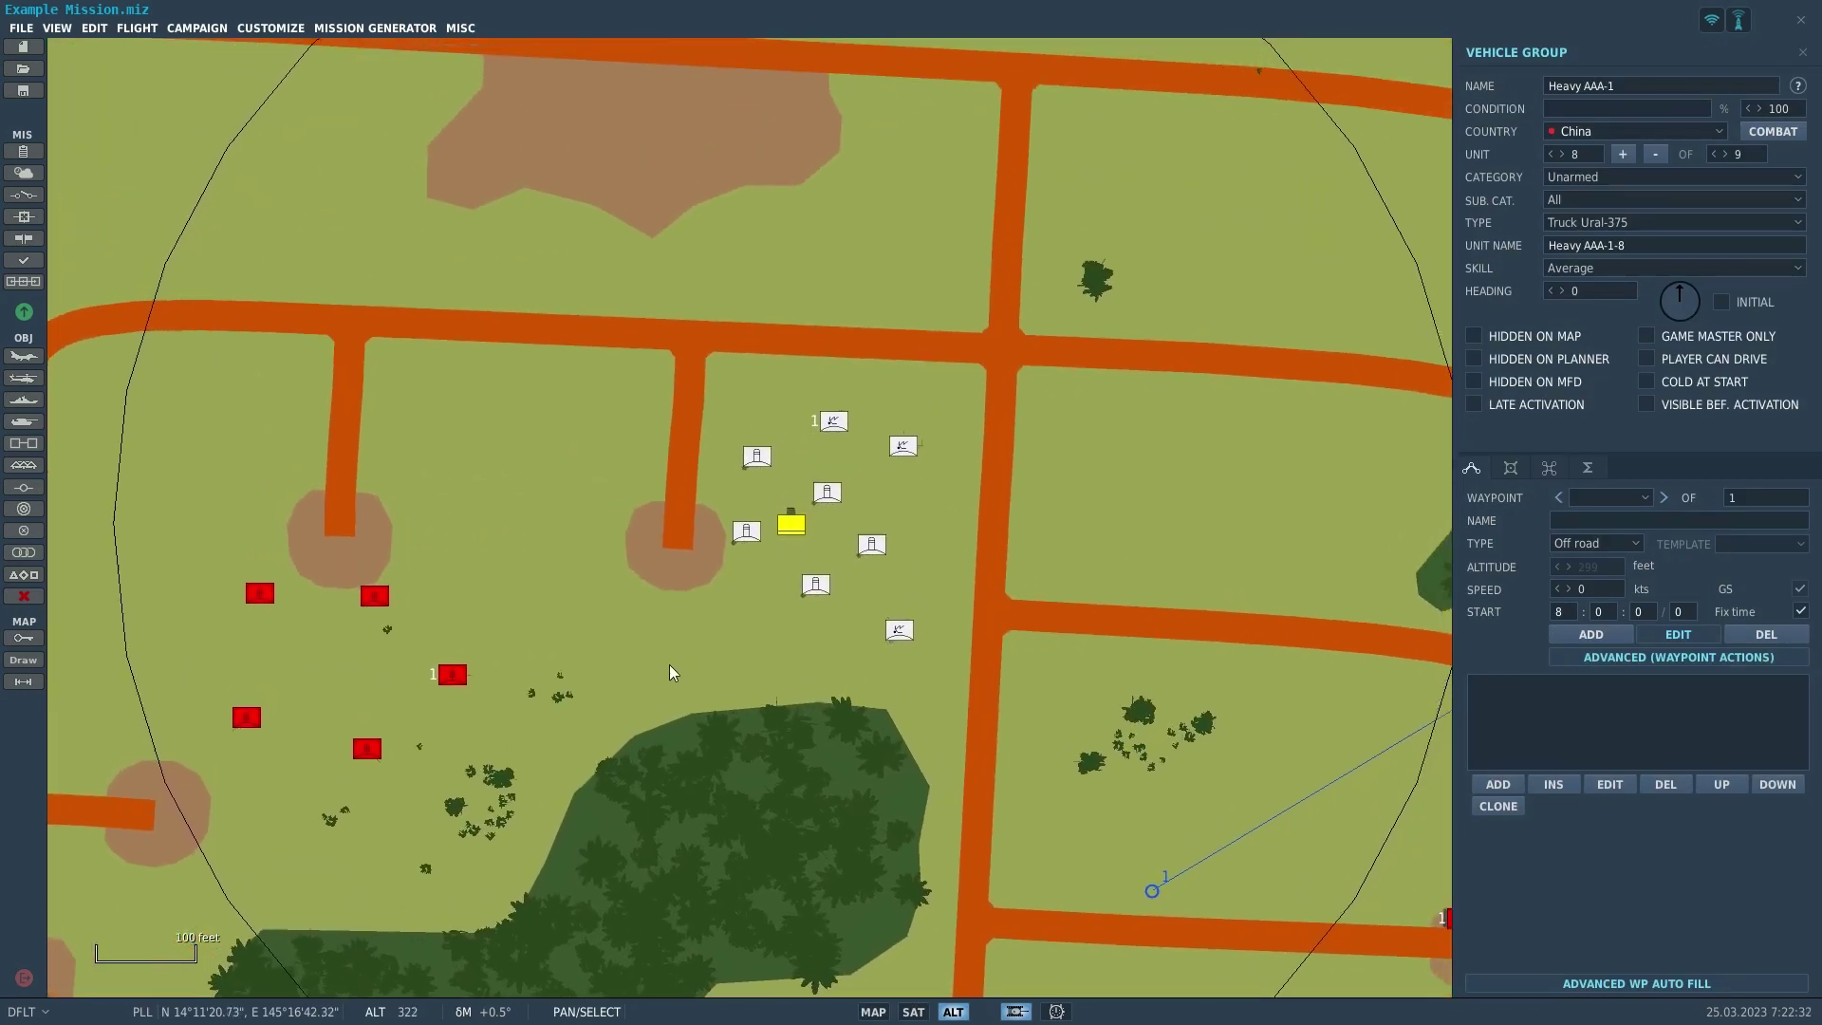
scroll(669, 664, up, 5)
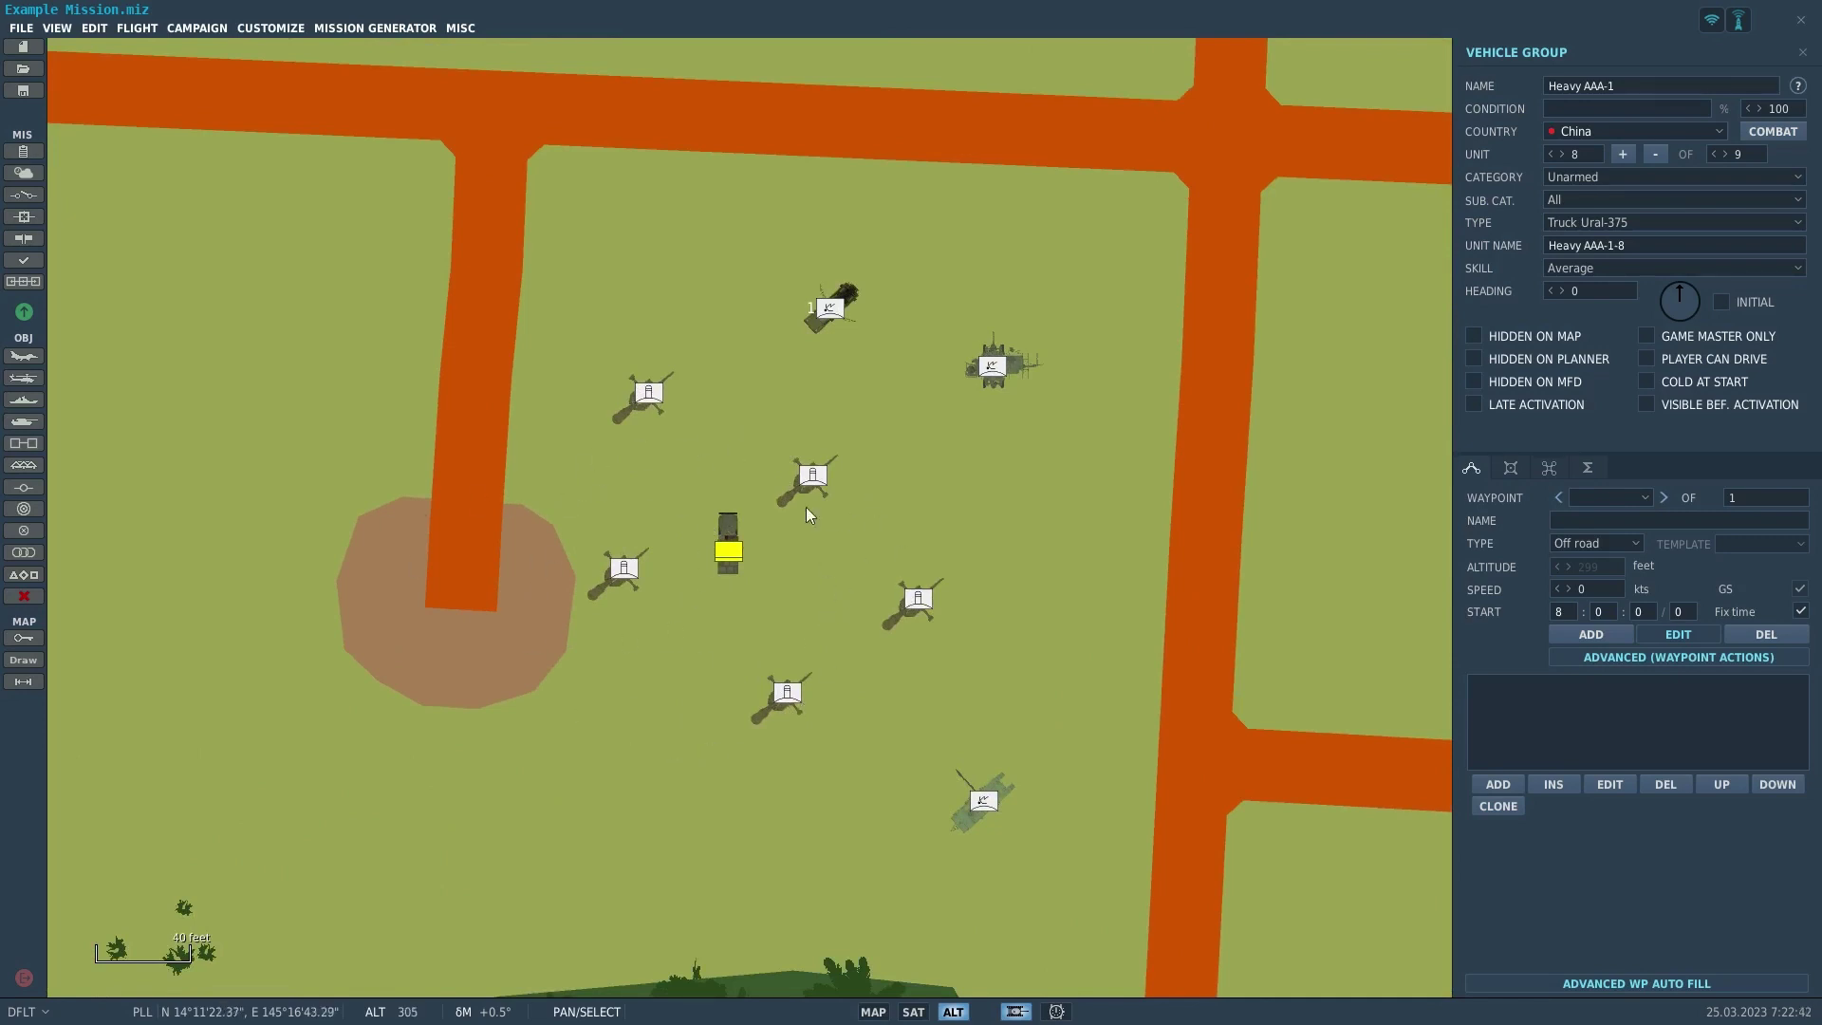
scroll(709, 582, down, 5)
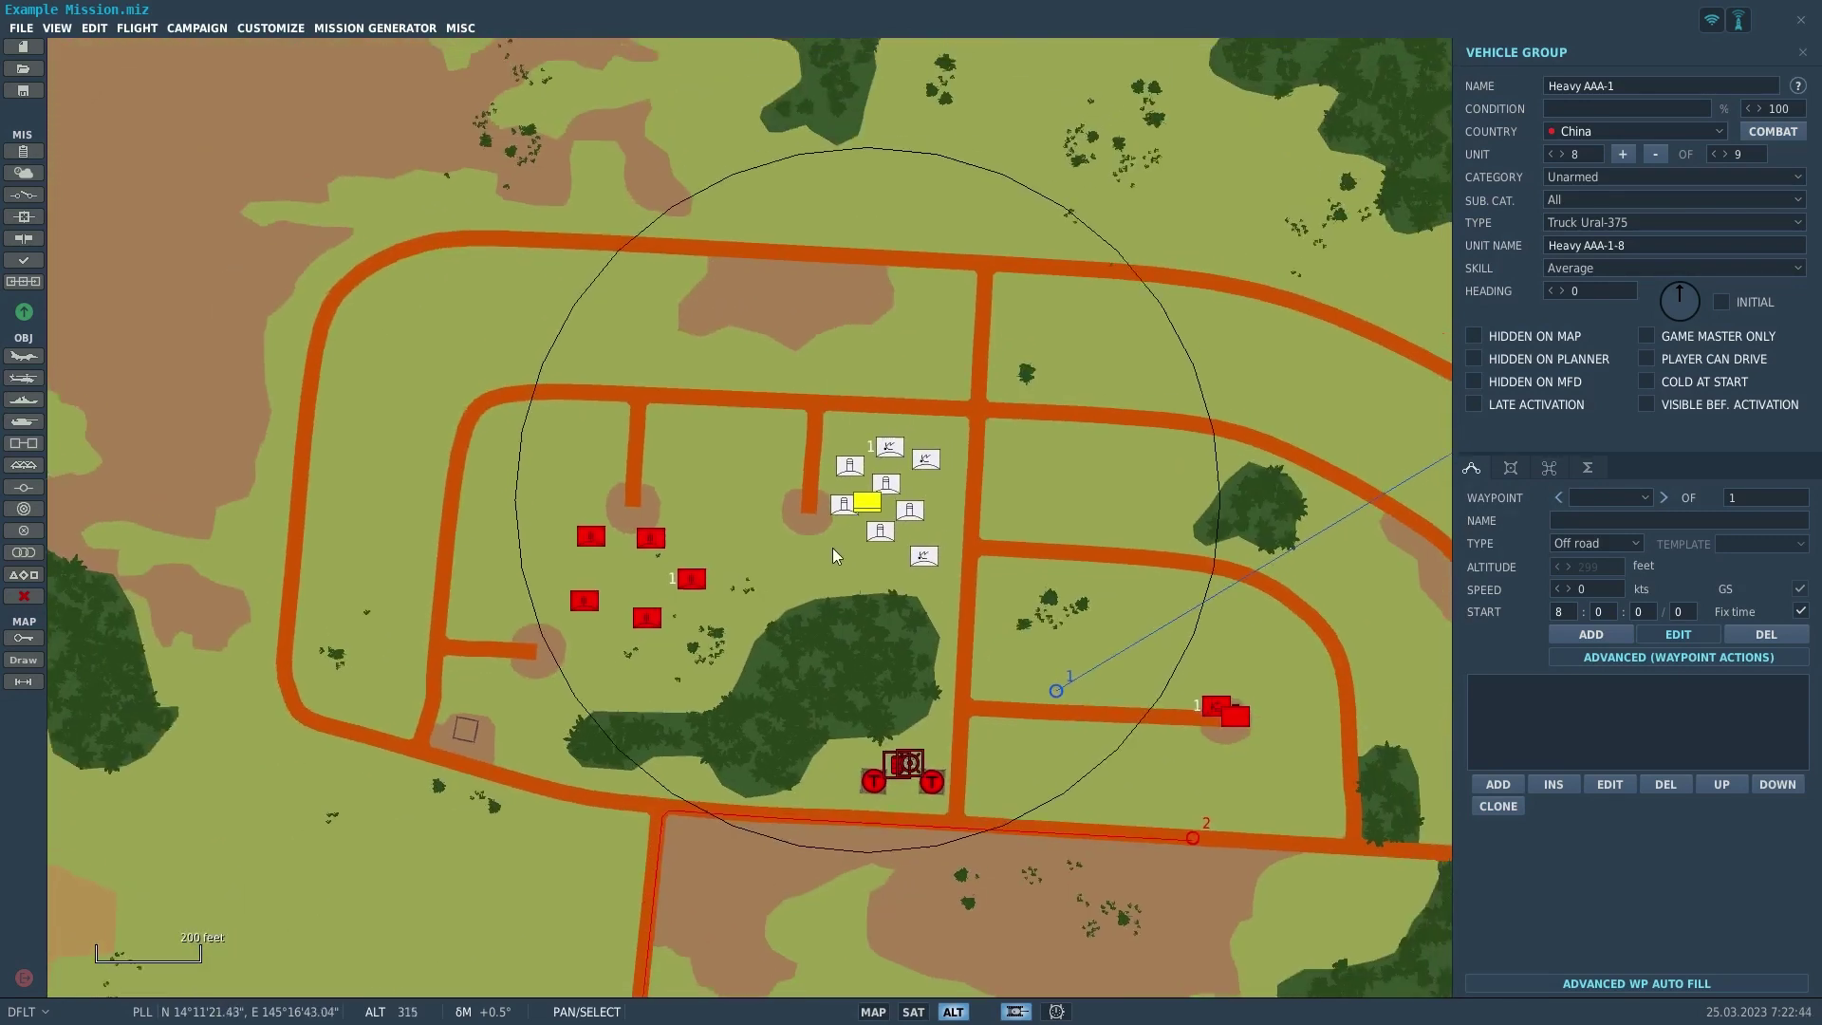
drag(833, 554, 780, 613)
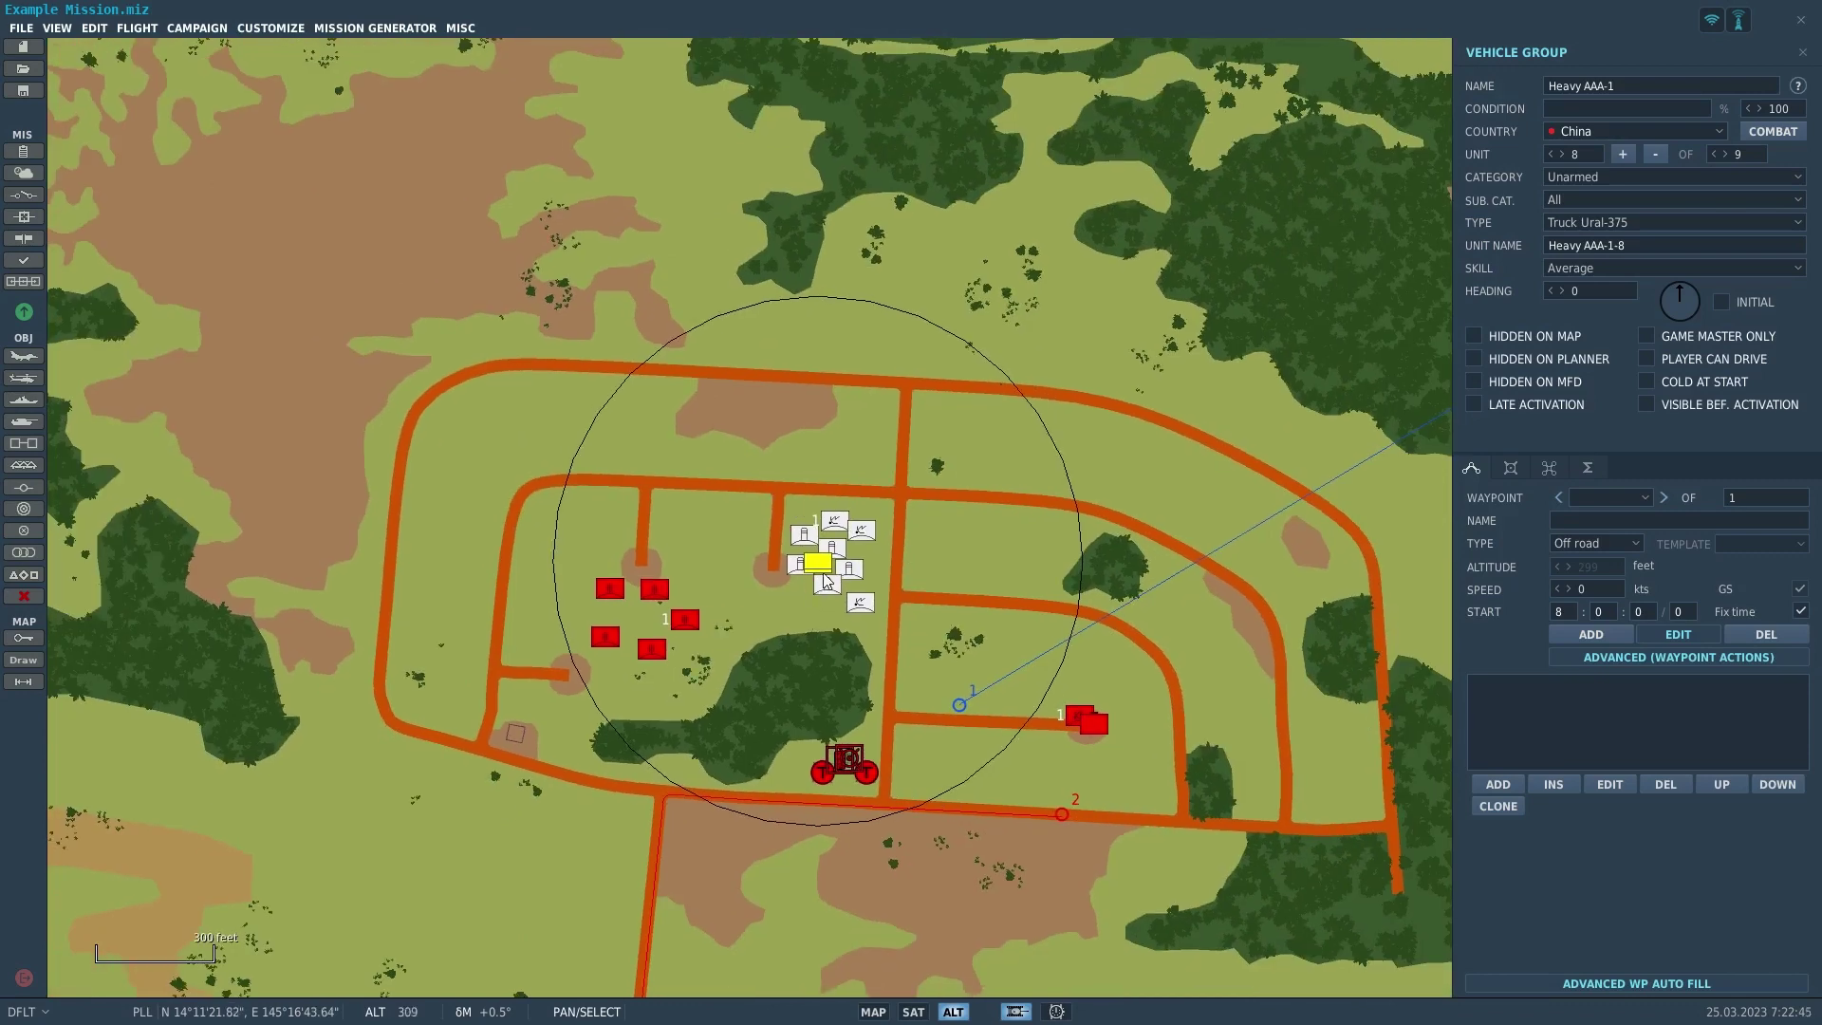
- Examine the air defence site close up, followed by the wider island area around Rota Intl on the map
scroll(823, 574, up, 2)
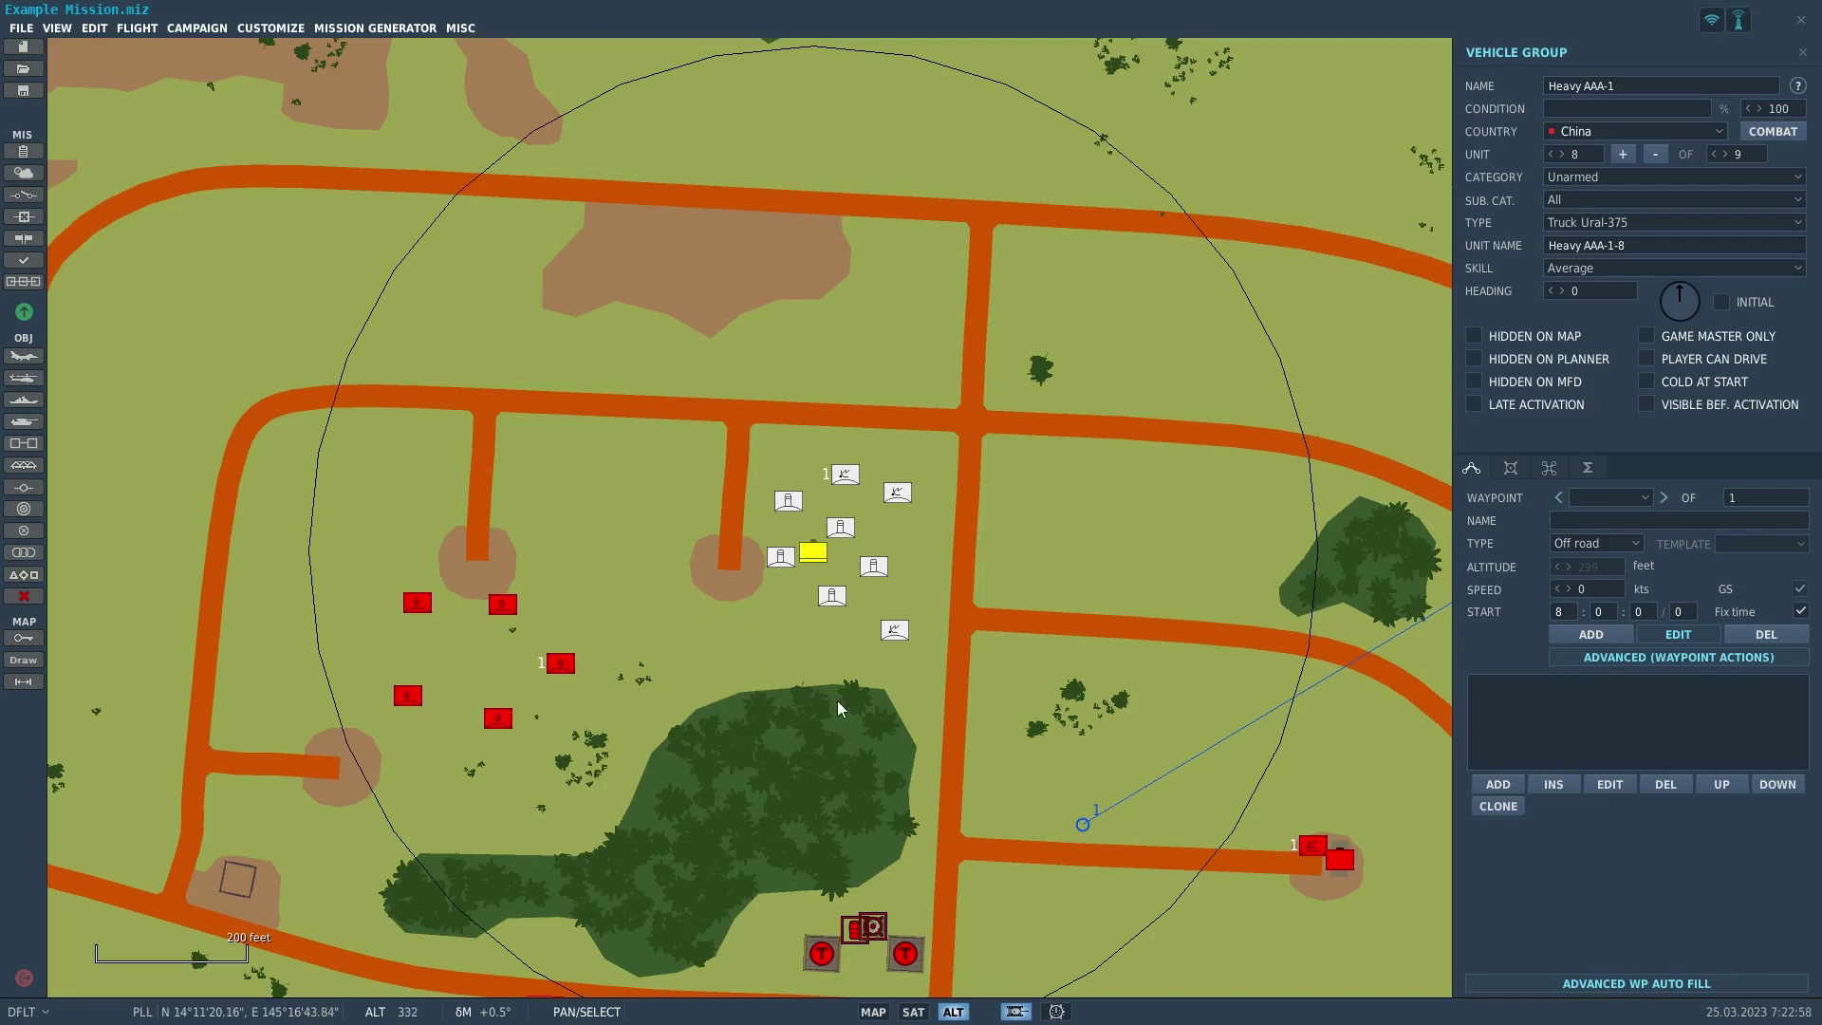
key(Down)
key(Left)
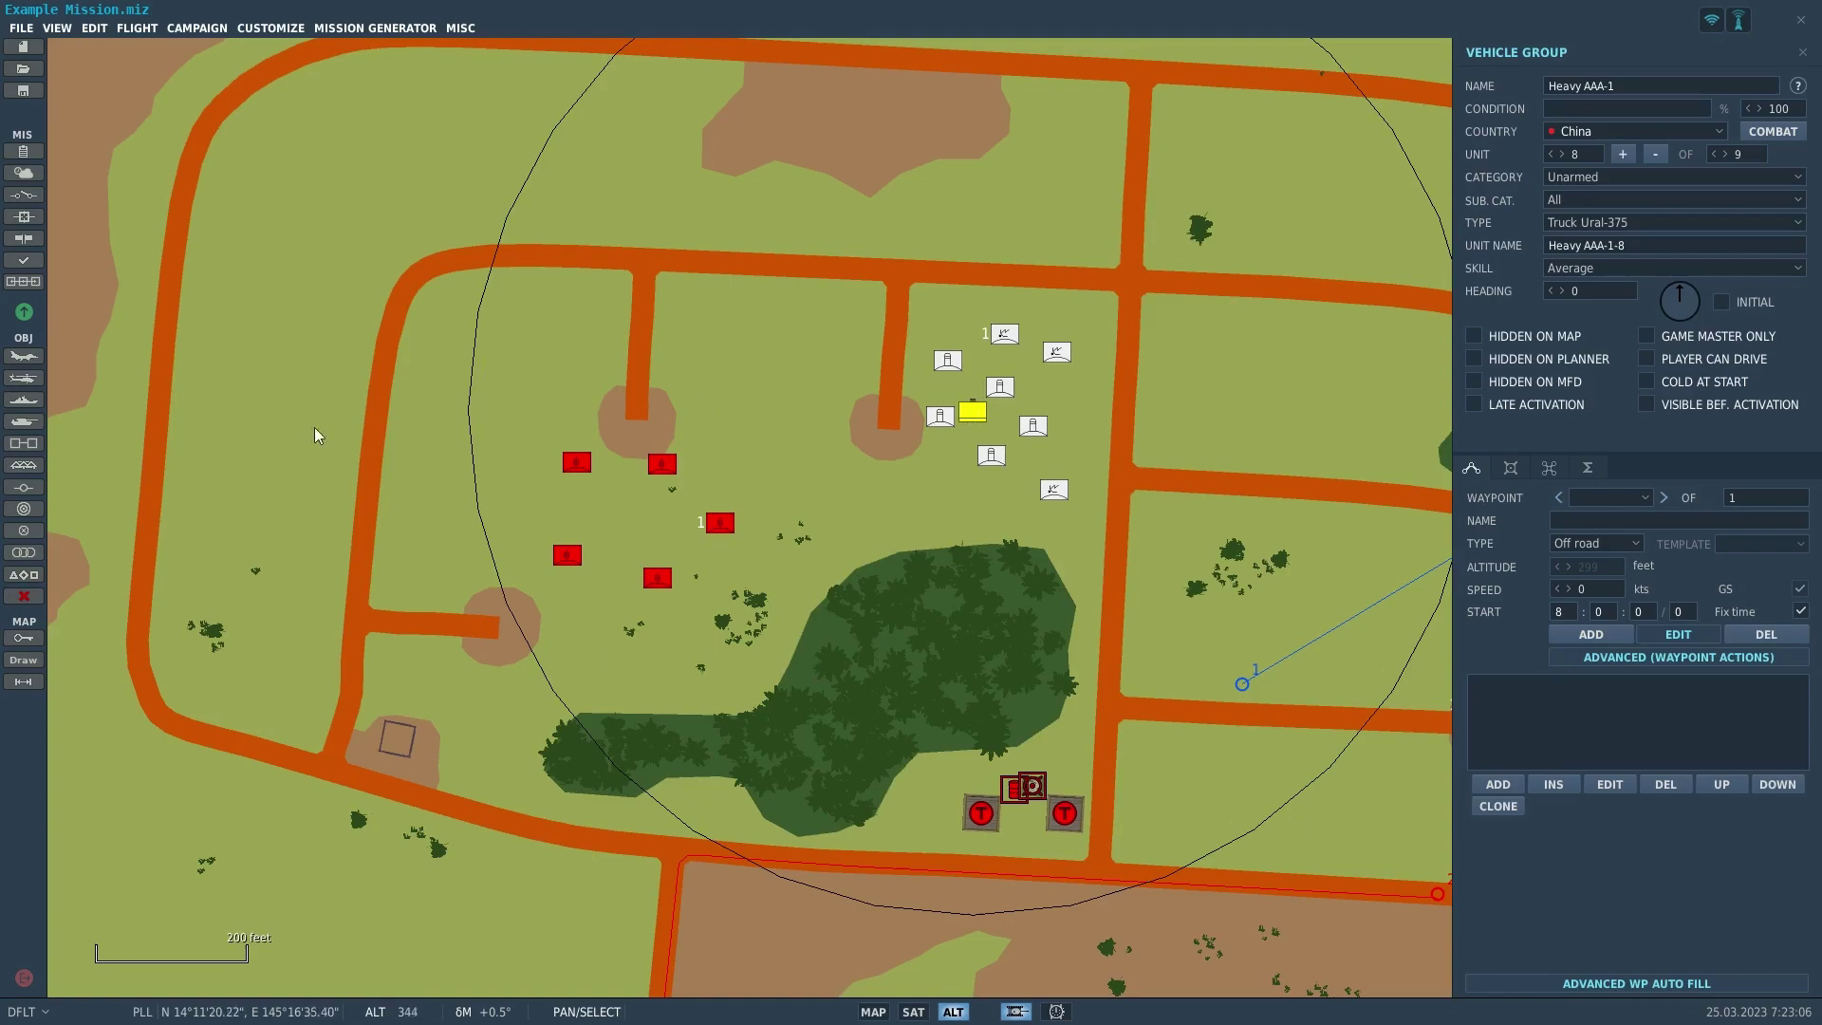
scroll(746, 500, down, 6)
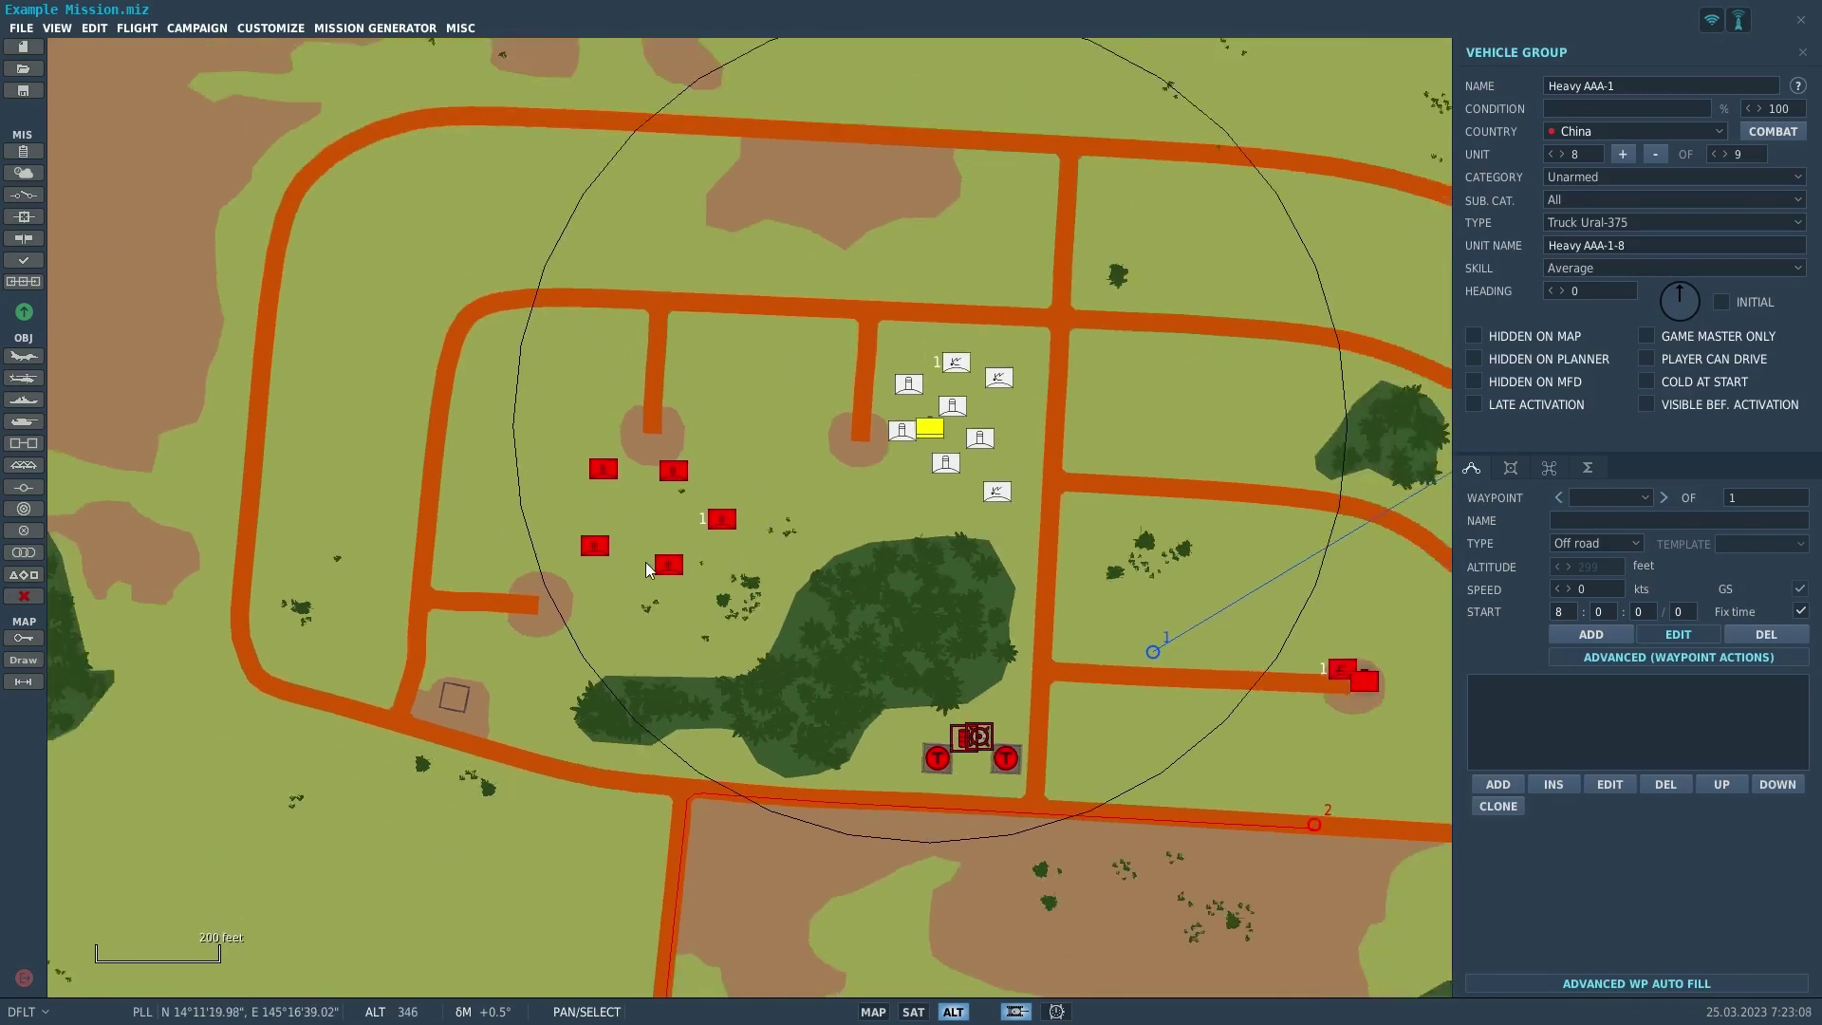
scroll(645, 562, down, 8)
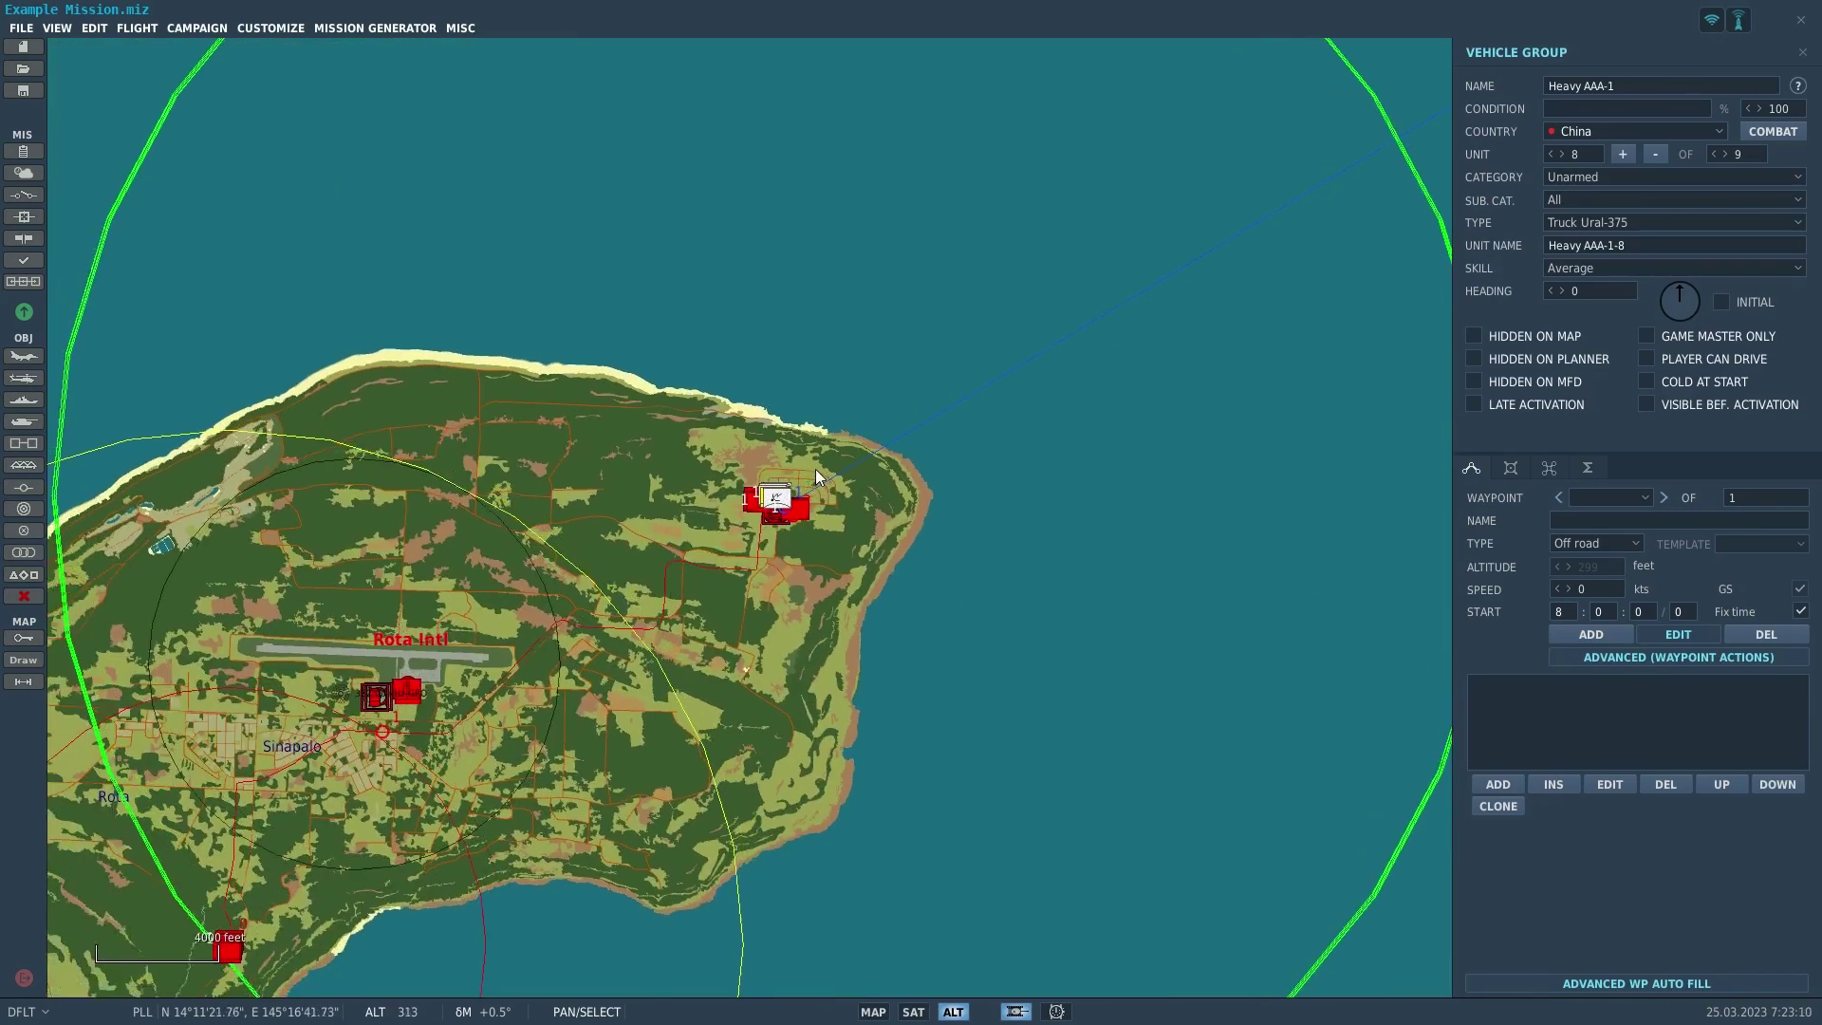
drag(816, 475, 944, 391)
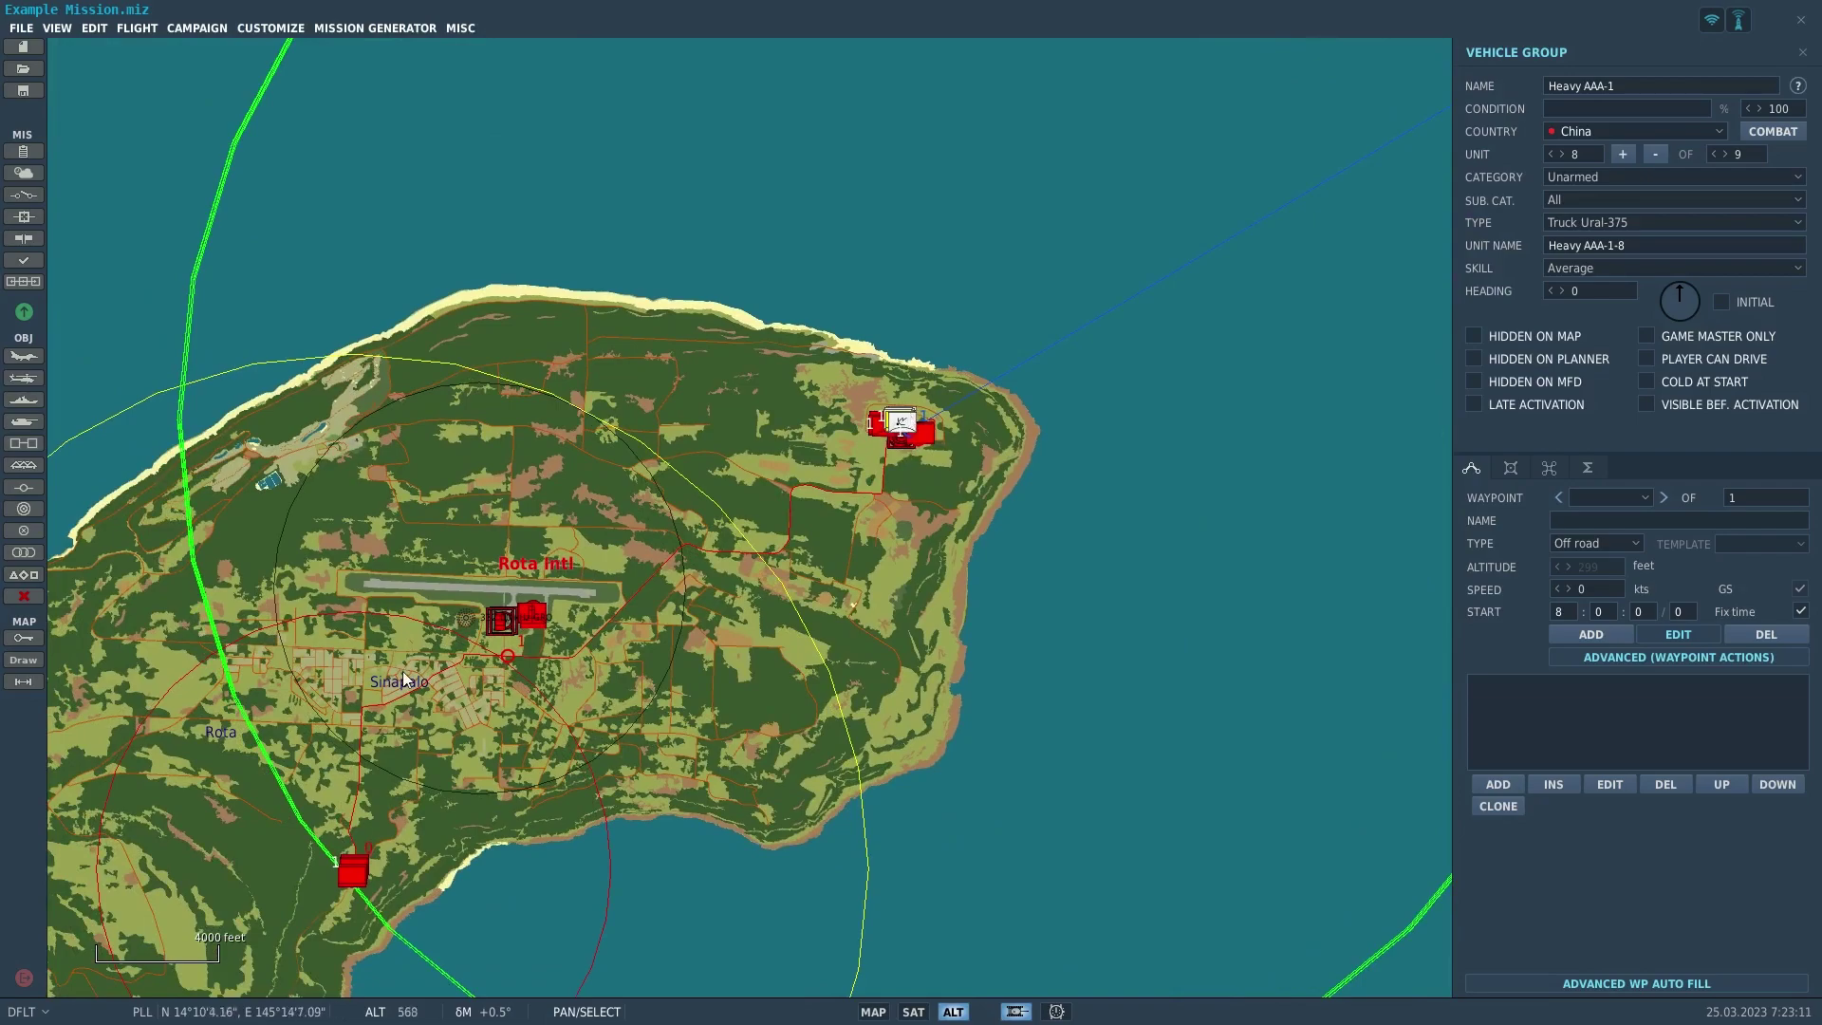
scroll(487, 560, up, 6)
scroll(598, 528, down, 5)
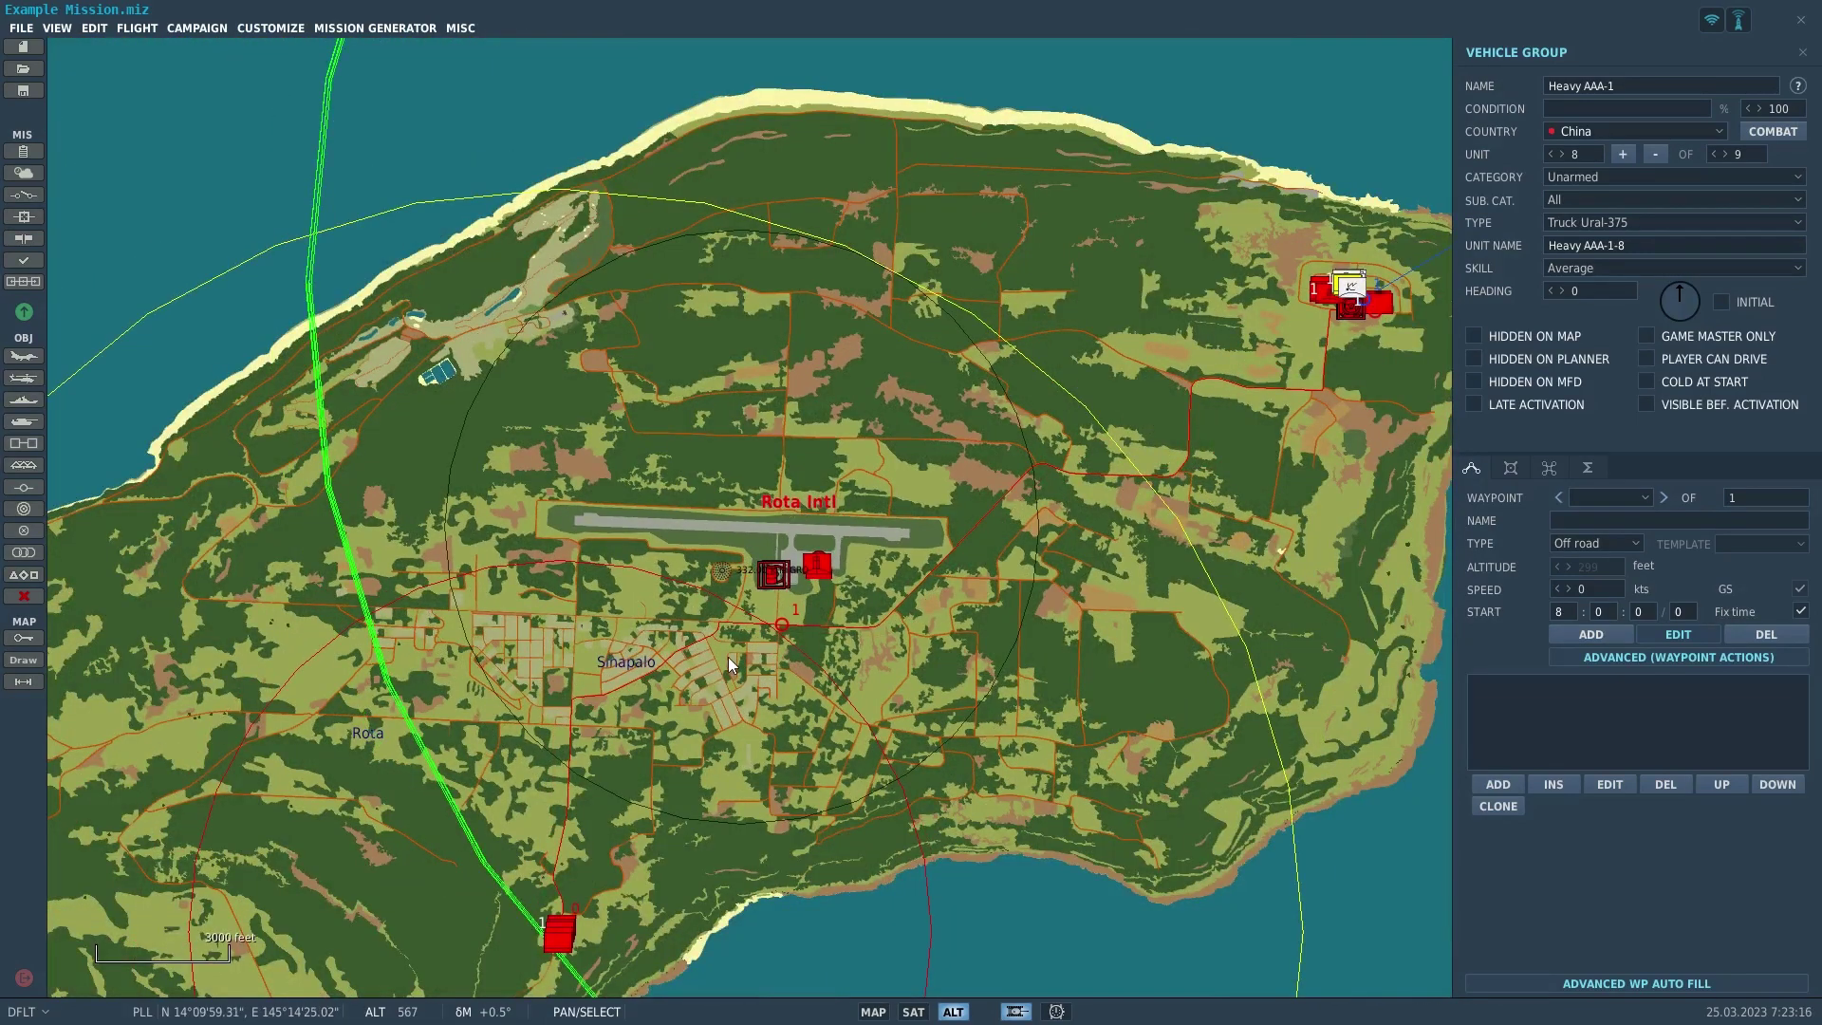
scroll(689, 615, up, 1)
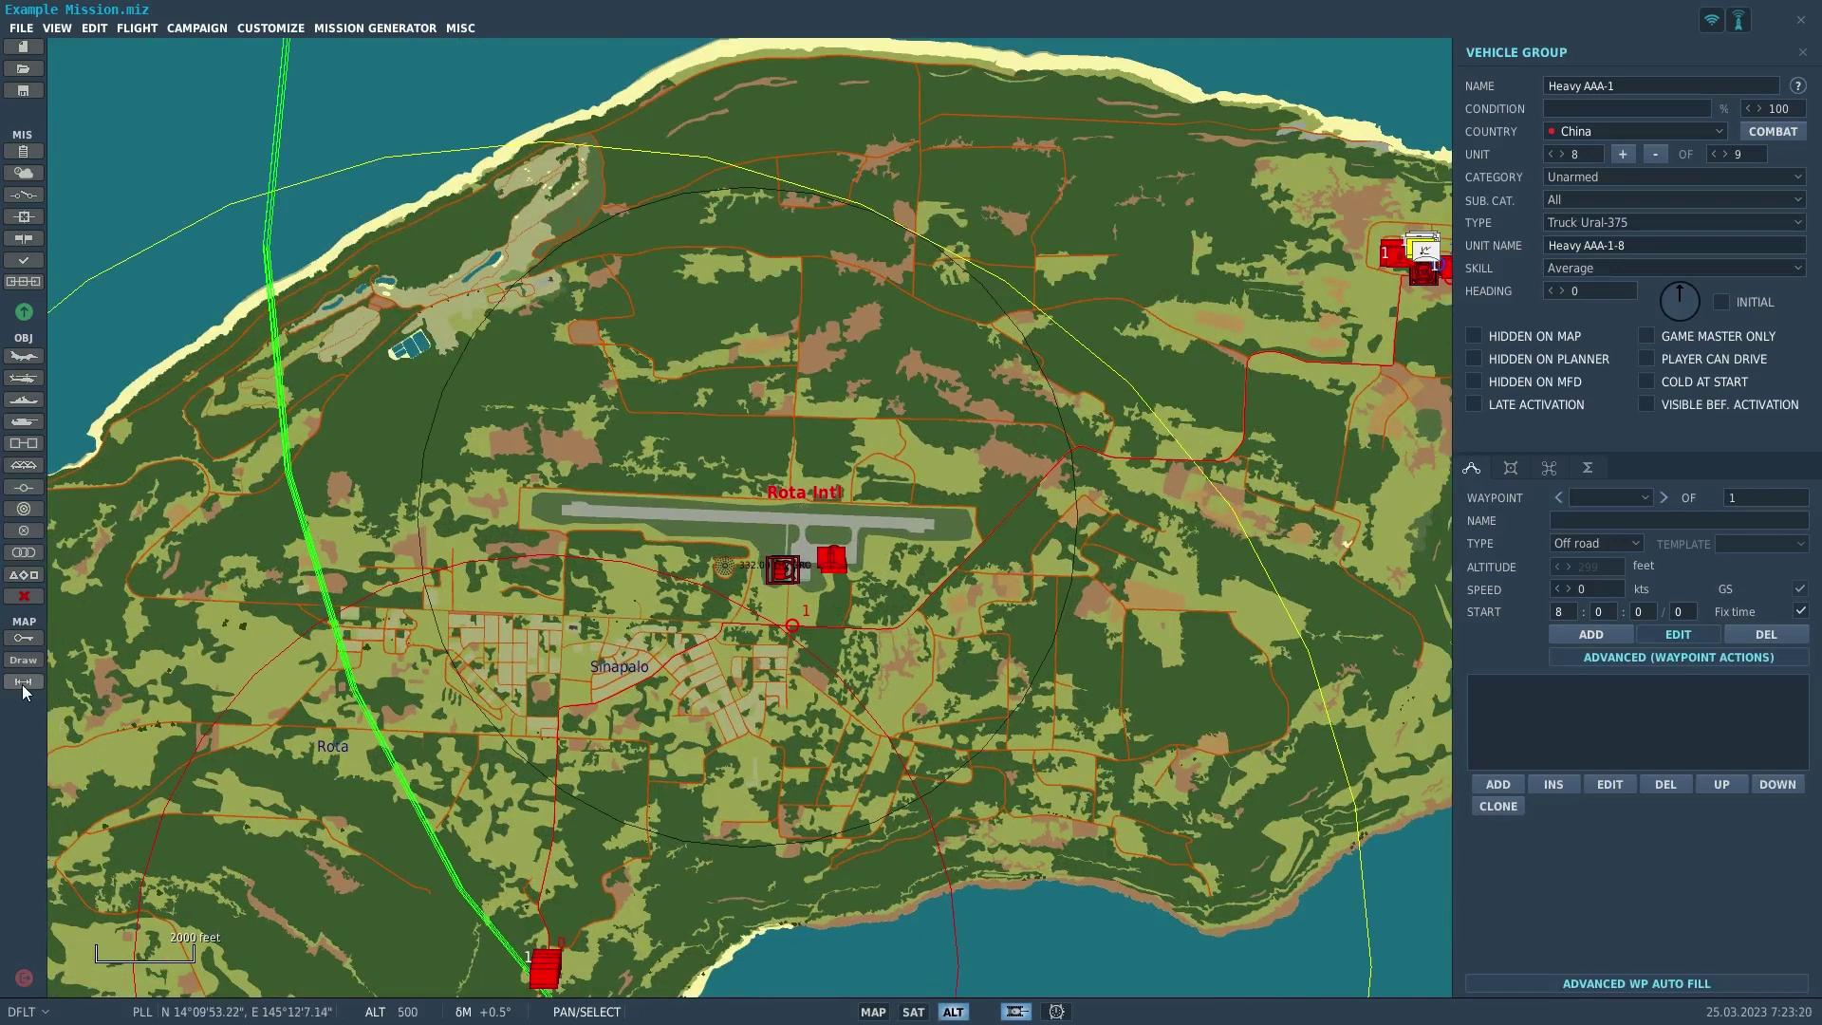
- In the map options, hide the forests, geo names, electric power transmission, drawings, buildings and airfields layers
click(24, 638)
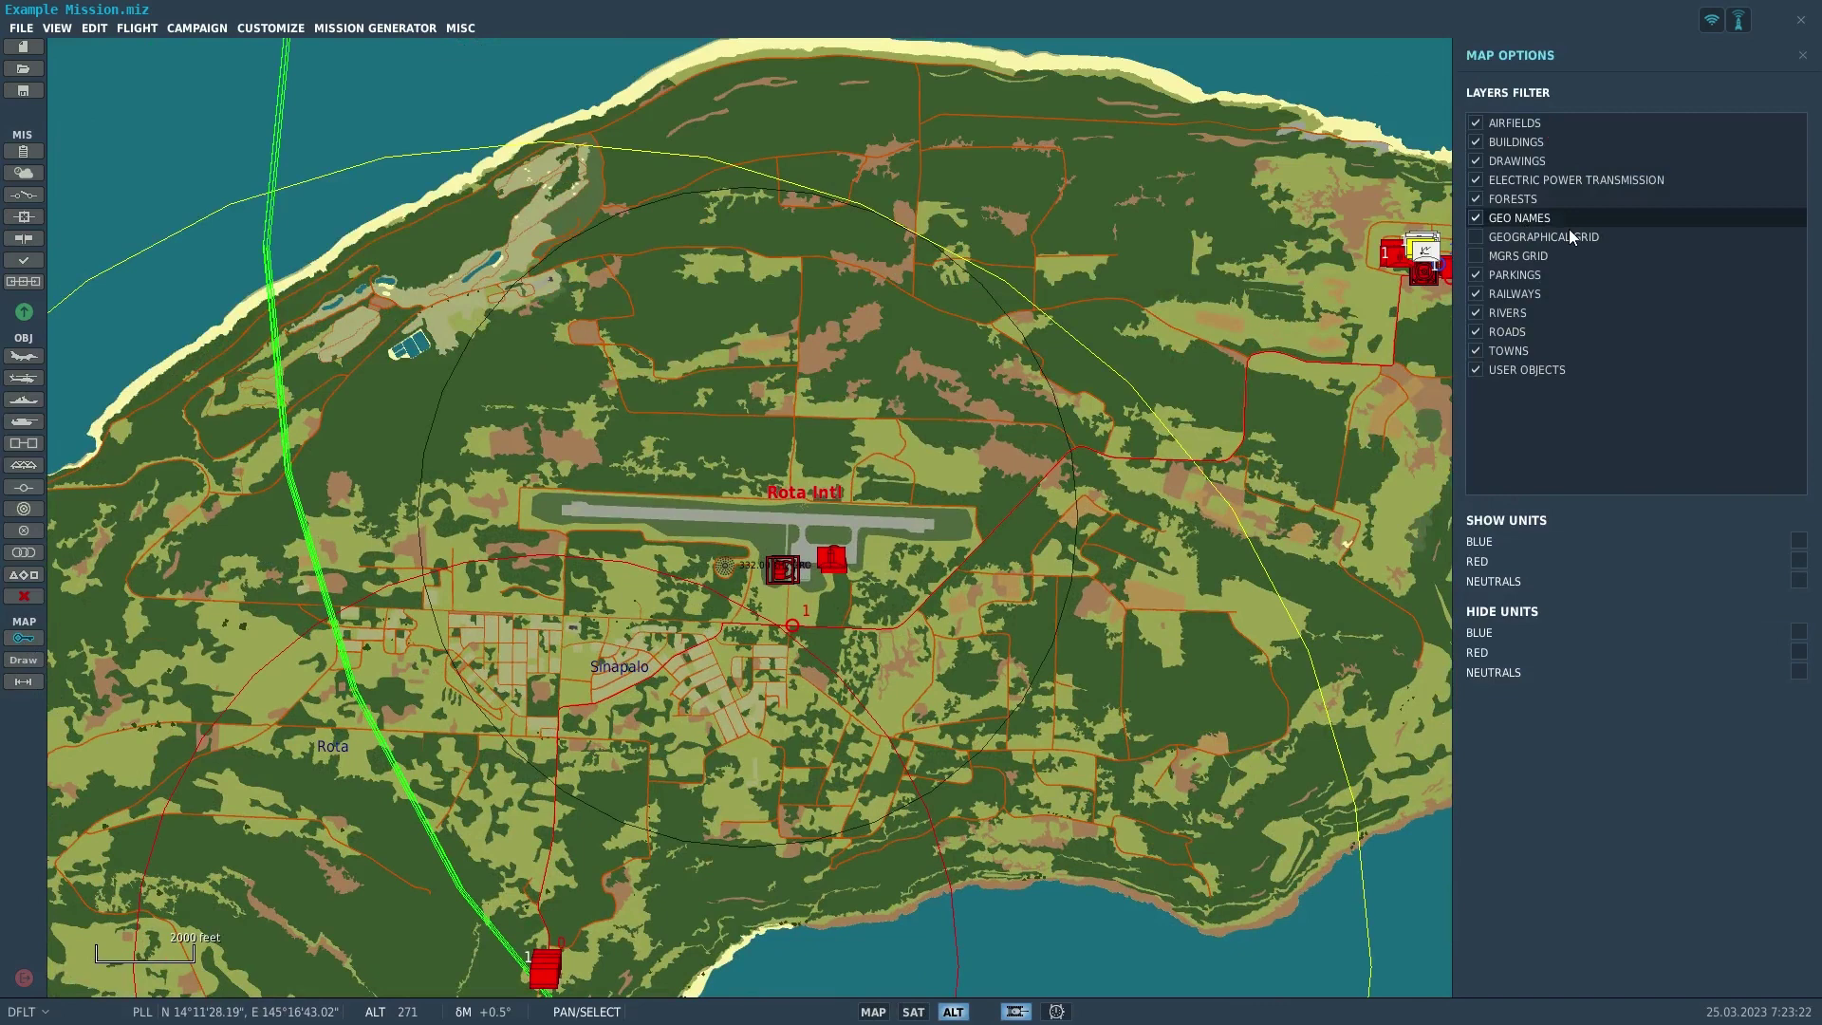
click(1474, 196)
click(1474, 215)
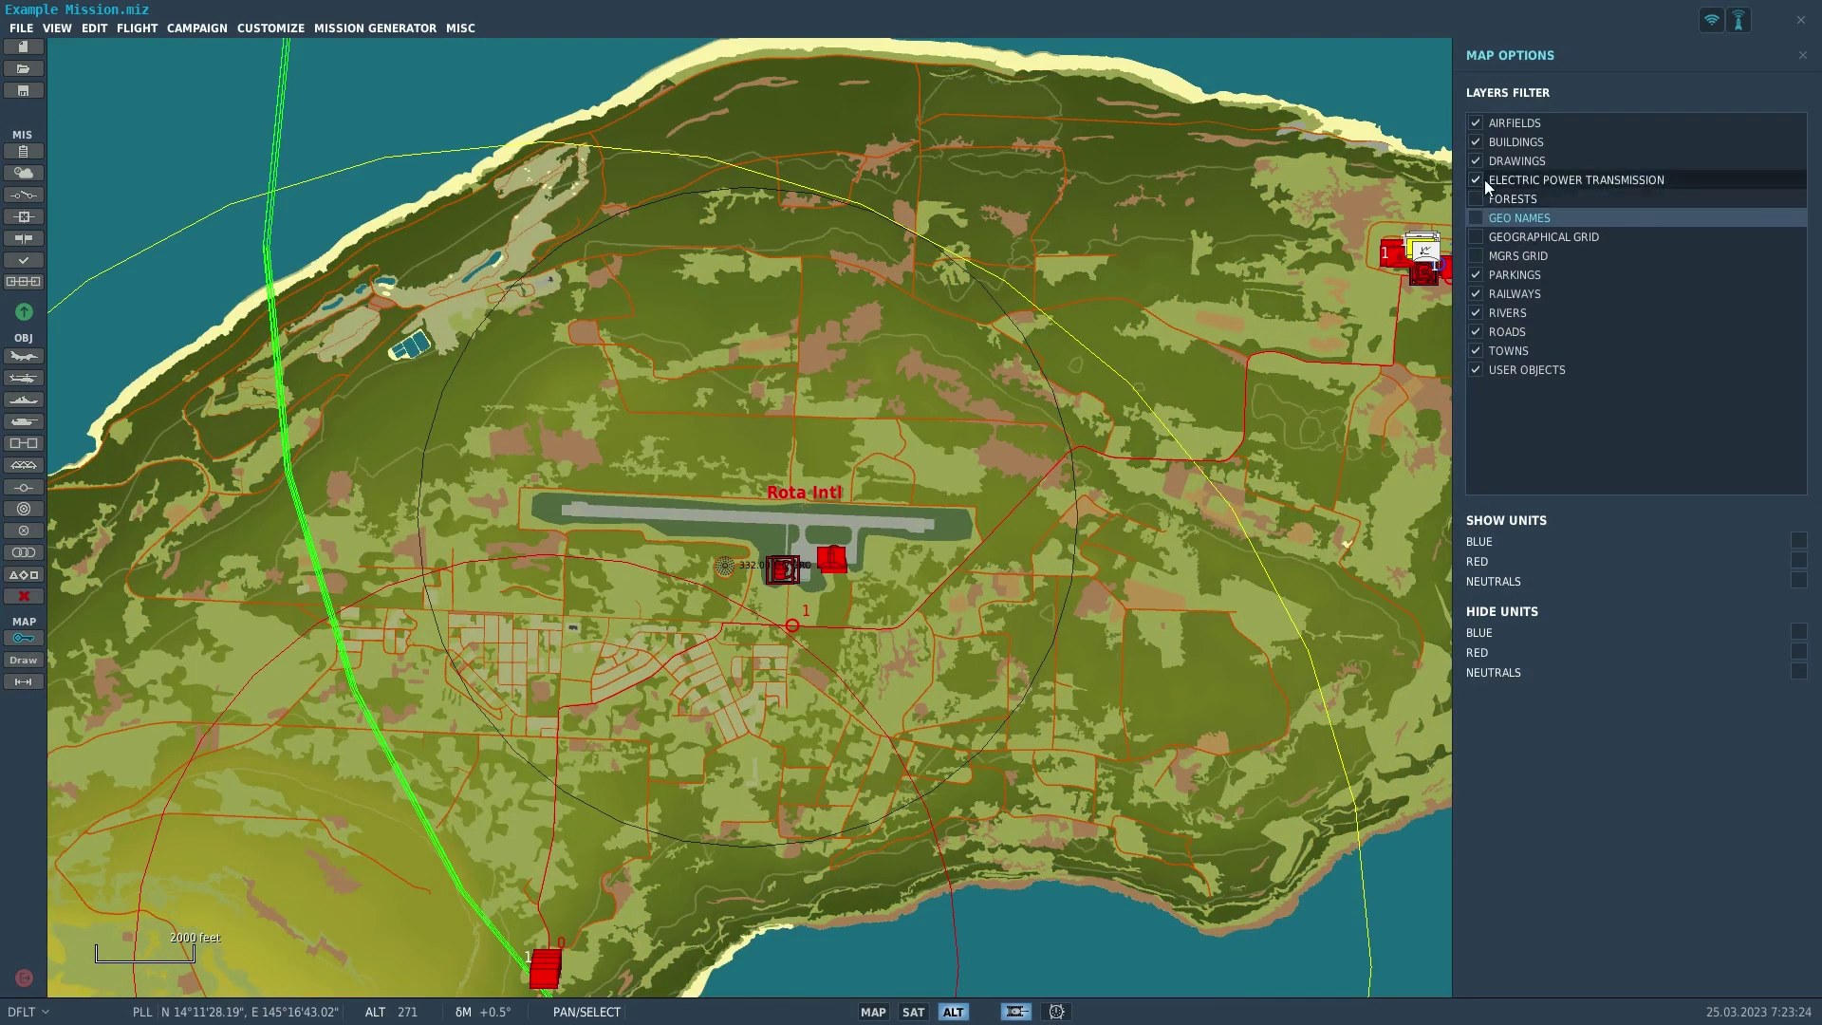
click(1476, 179)
click(1477, 161)
click(1476, 141)
click(1476, 122)
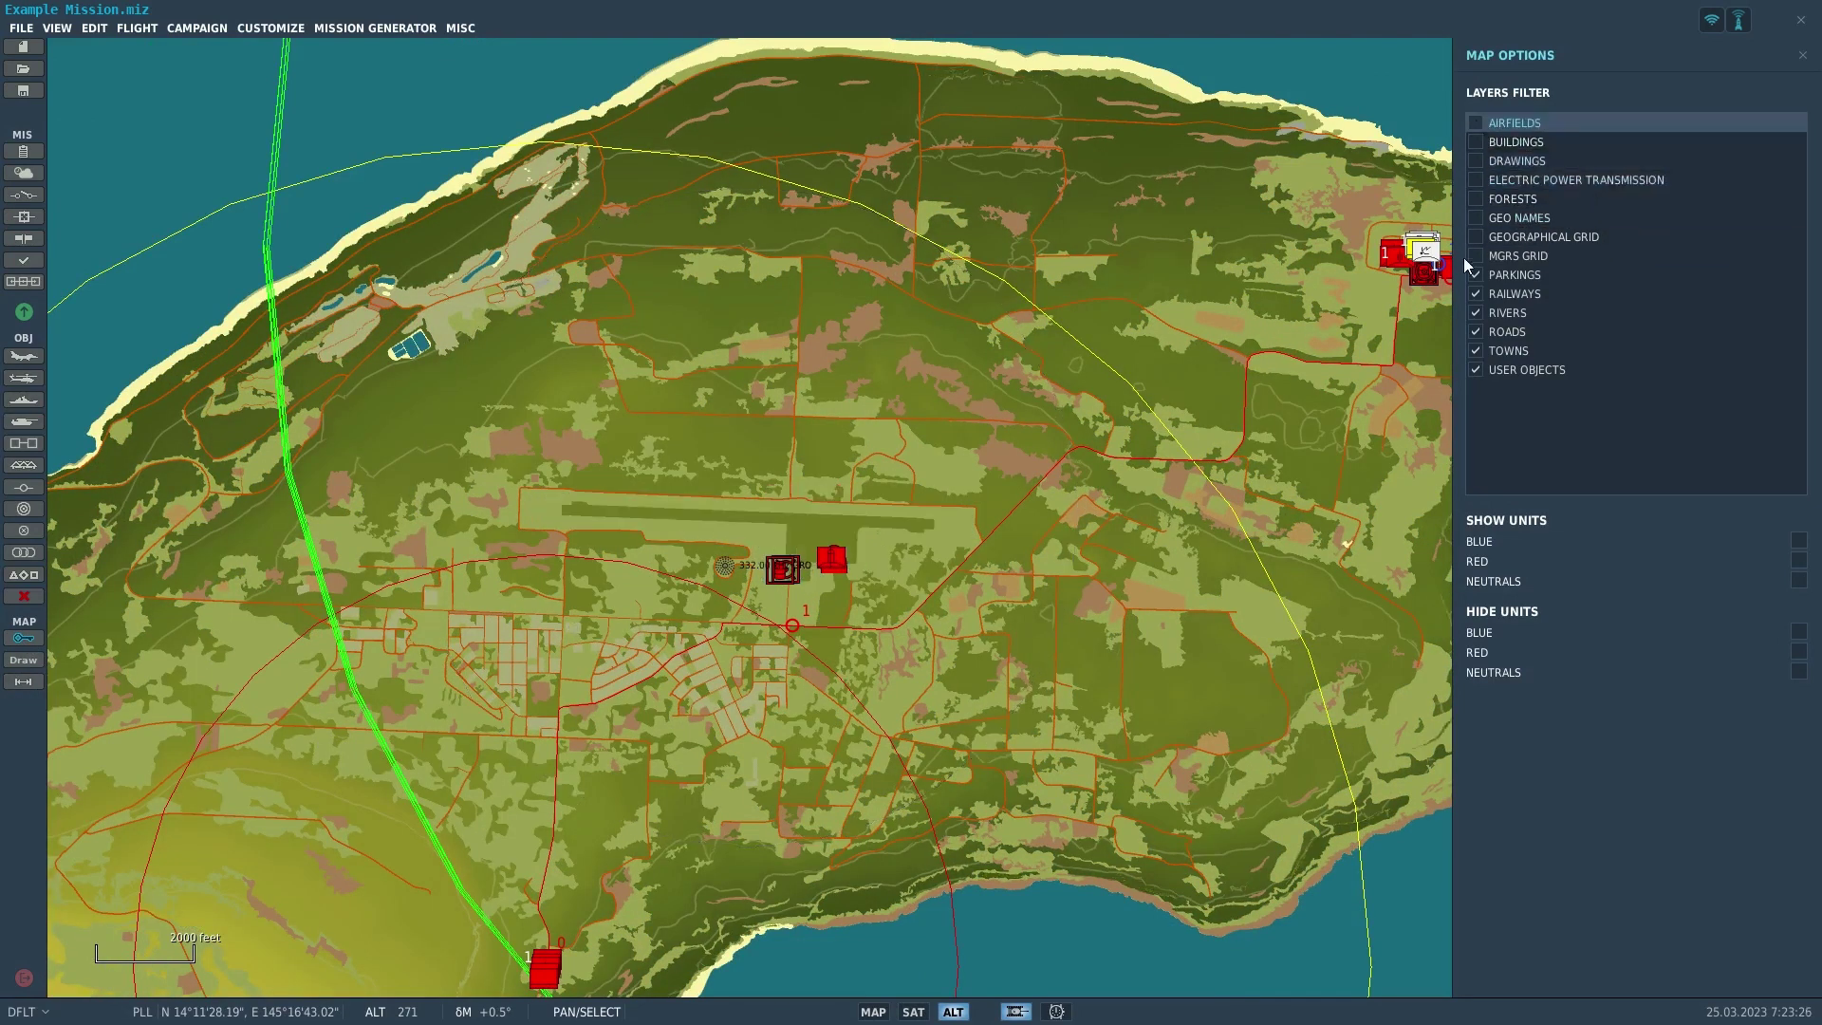
- Hide the parkings, railways, rivers, roads, towns and user objects layers as well
click(1474, 274)
click(1474, 293)
click(1475, 312)
click(1475, 331)
click(1474, 350)
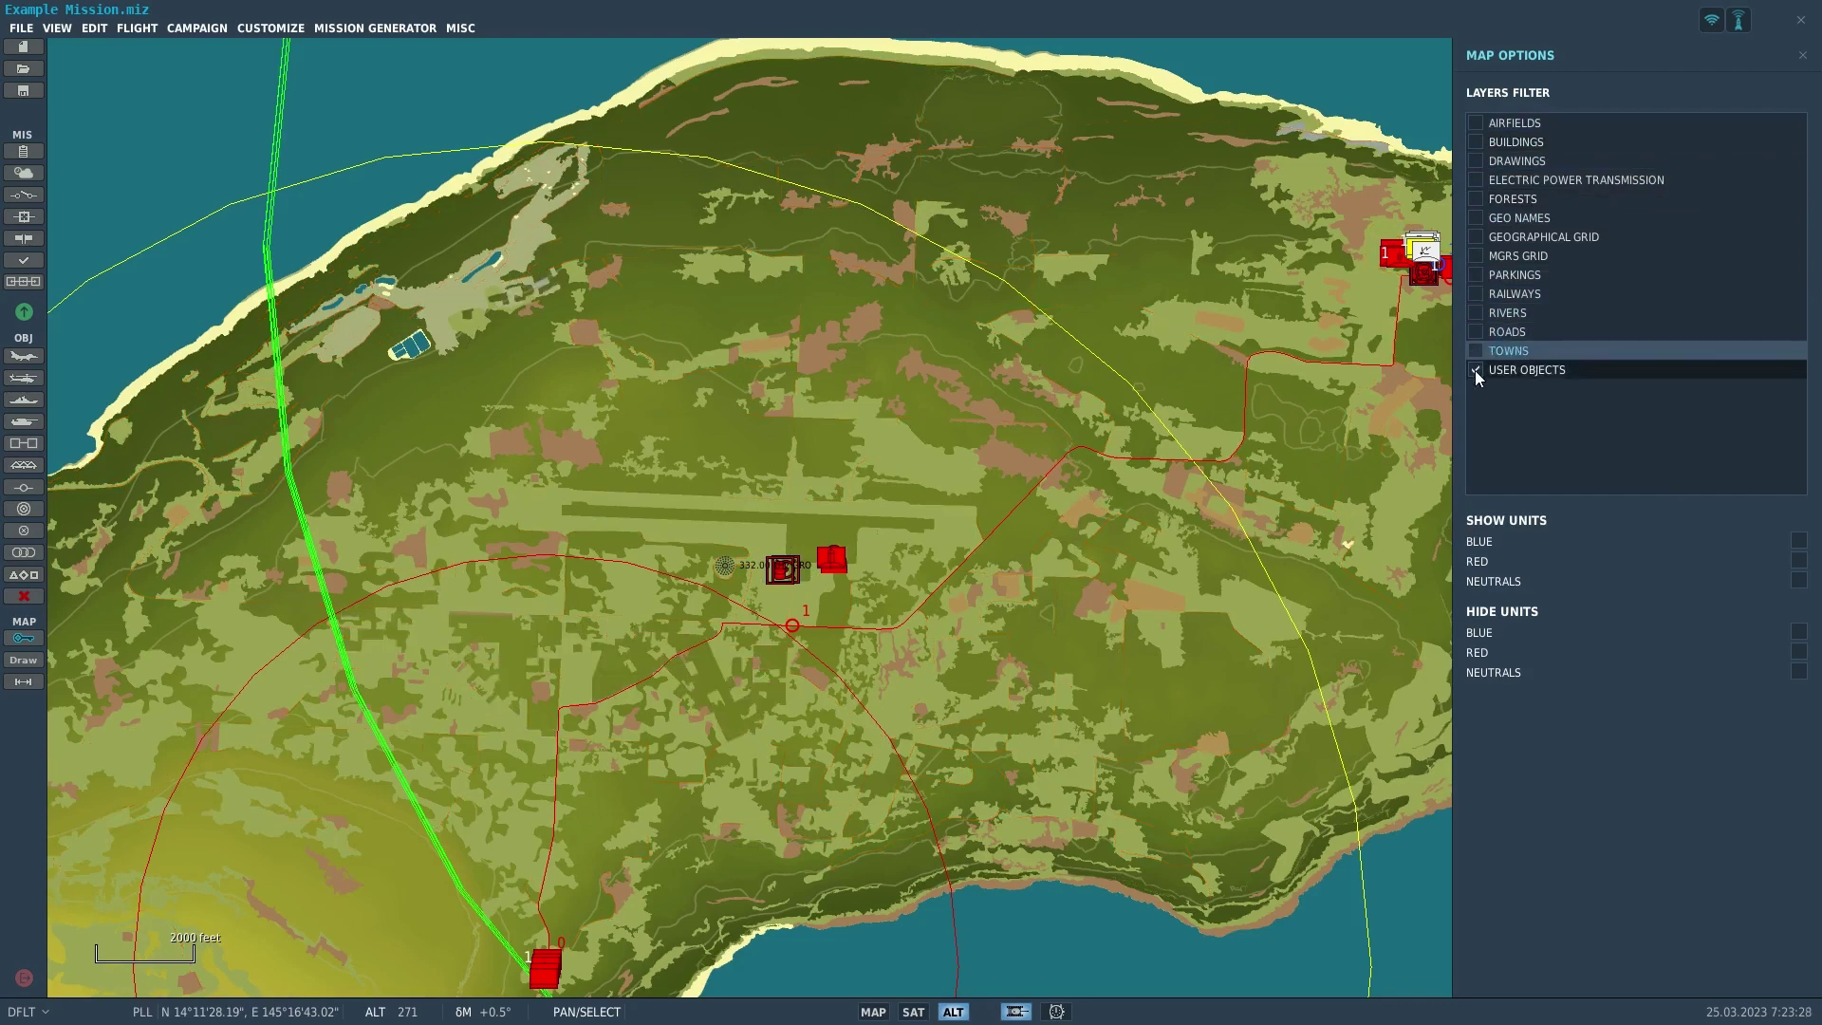
click(1474, 369)
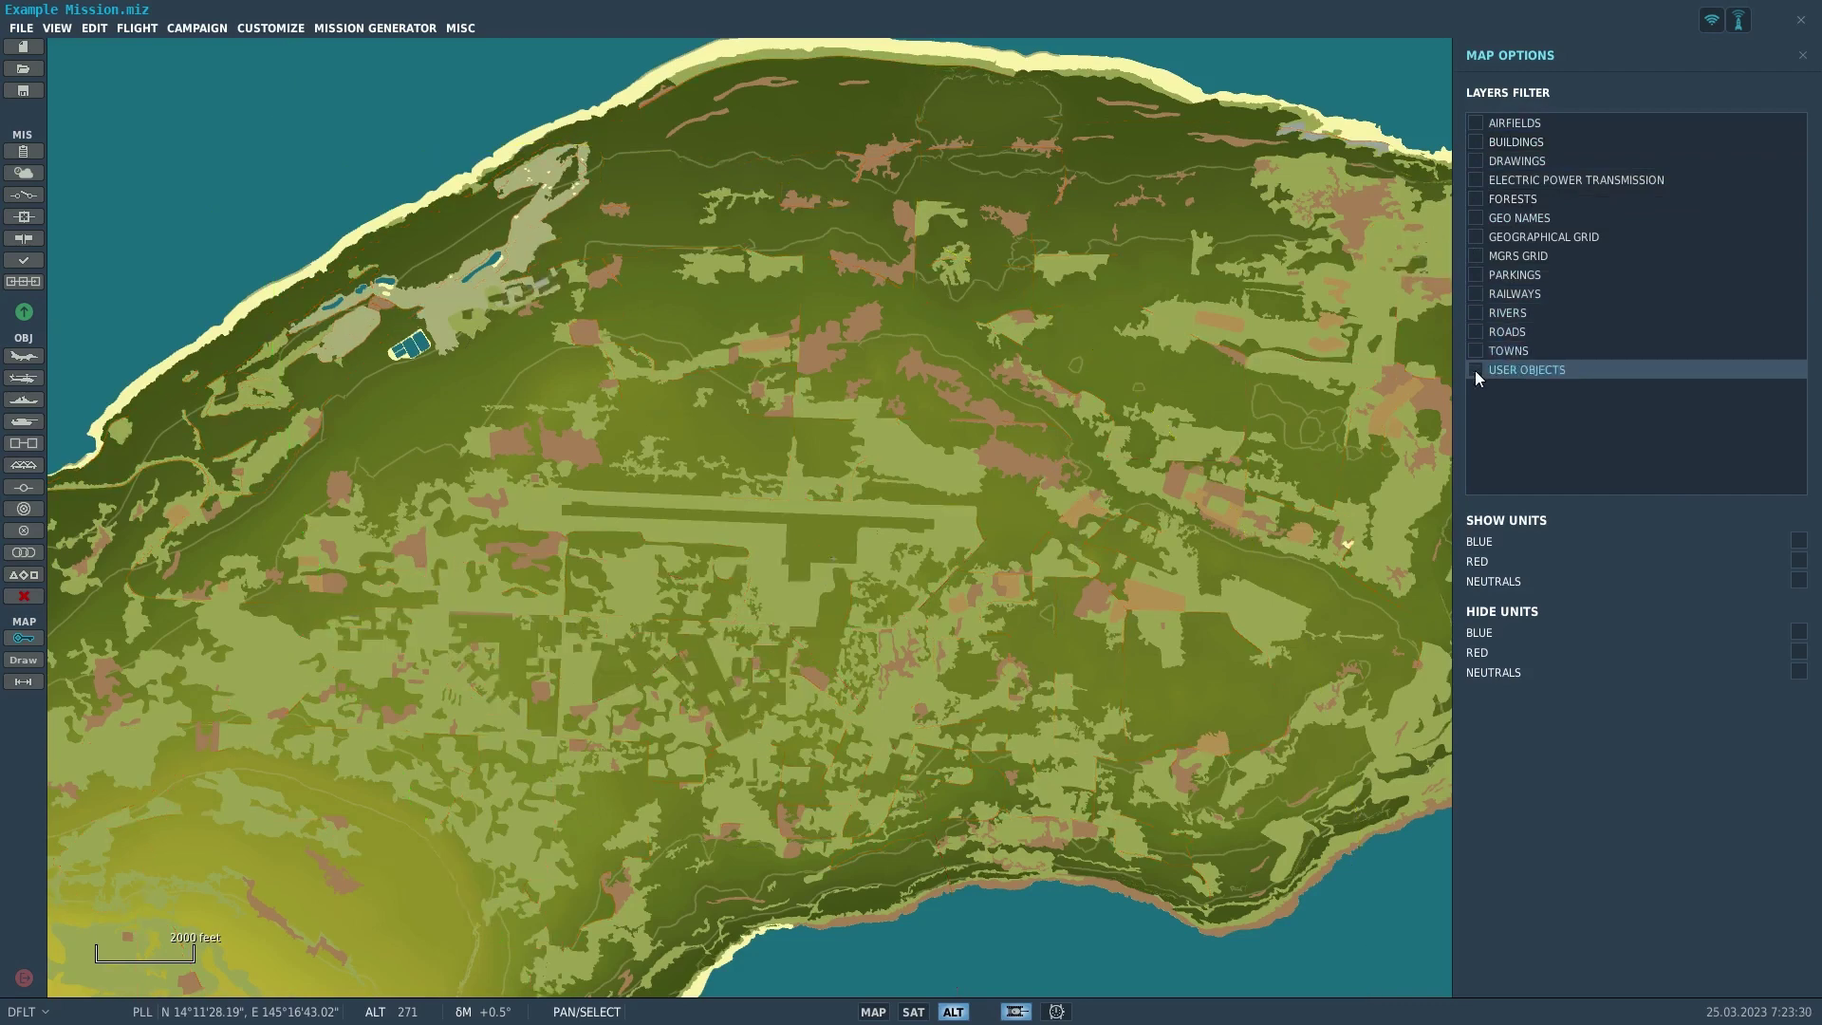
- Show the user objects, towns, roads, rivers, railways and parkings layers again
click(1475, 369)
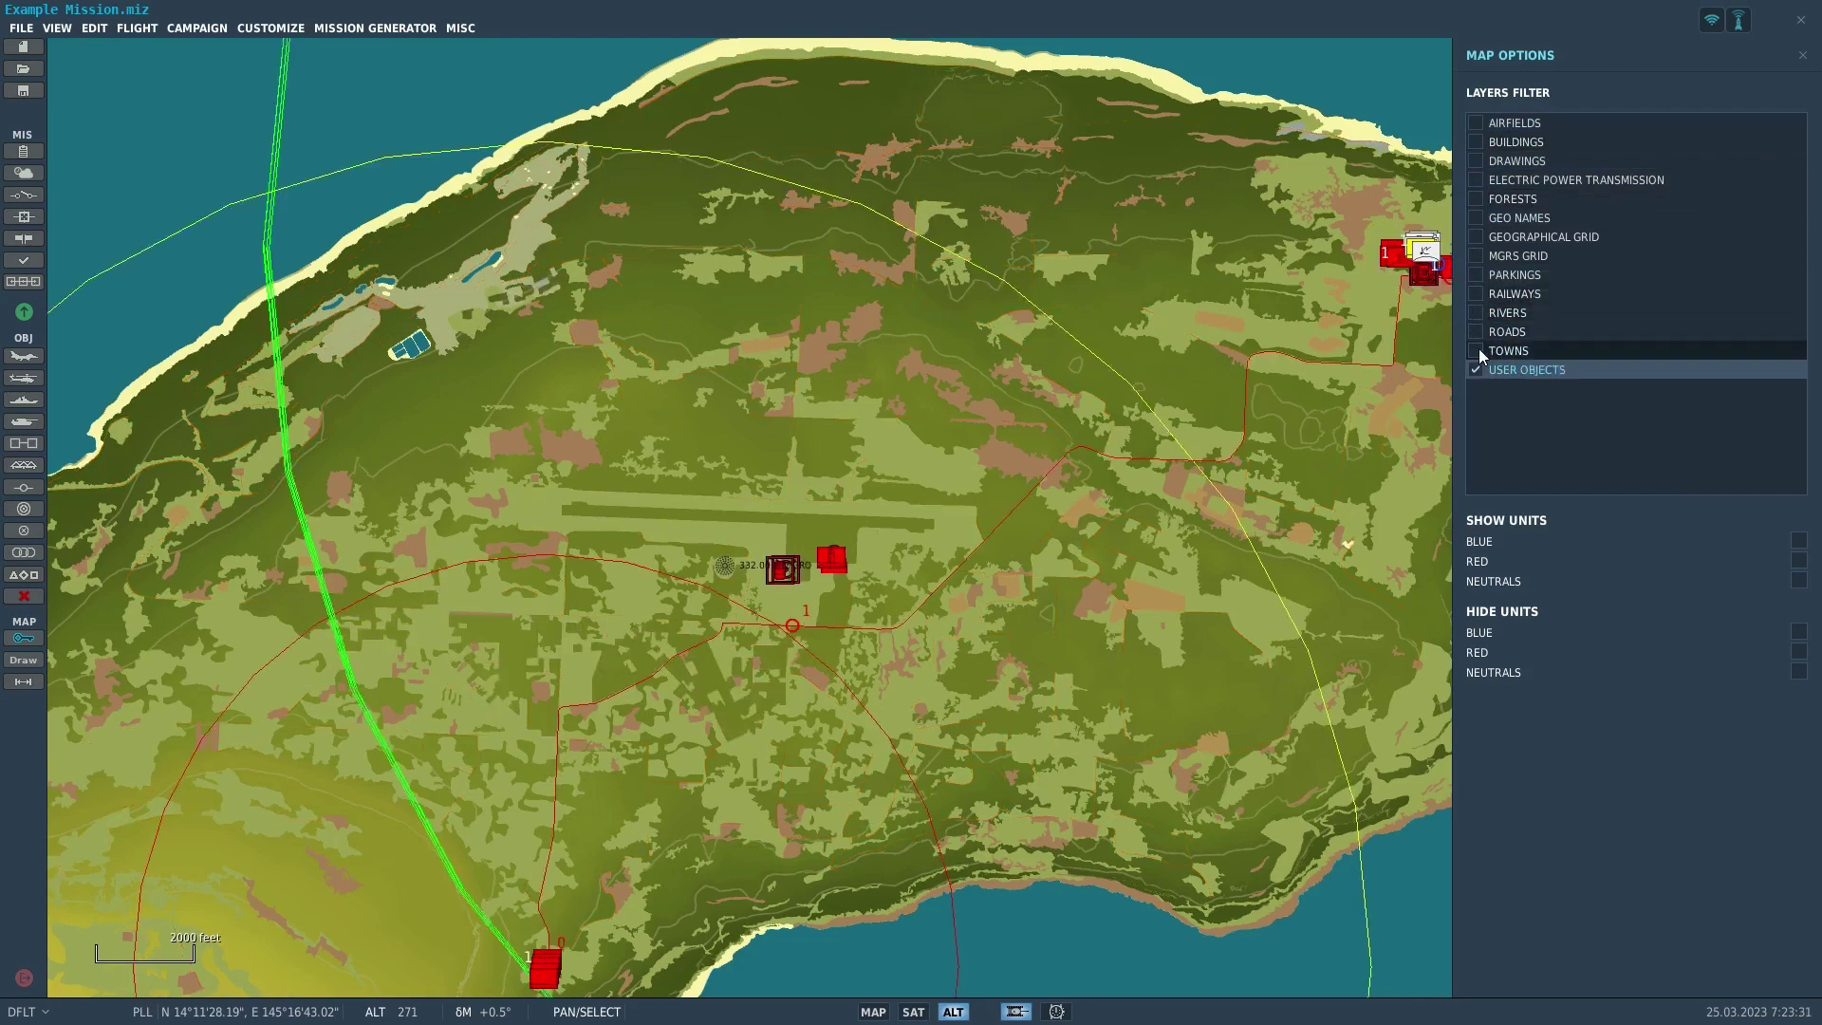
click(1475, 350)
click(1475, 331)
click(1475, 312)
click(1475, 293)
click(1475, 274)
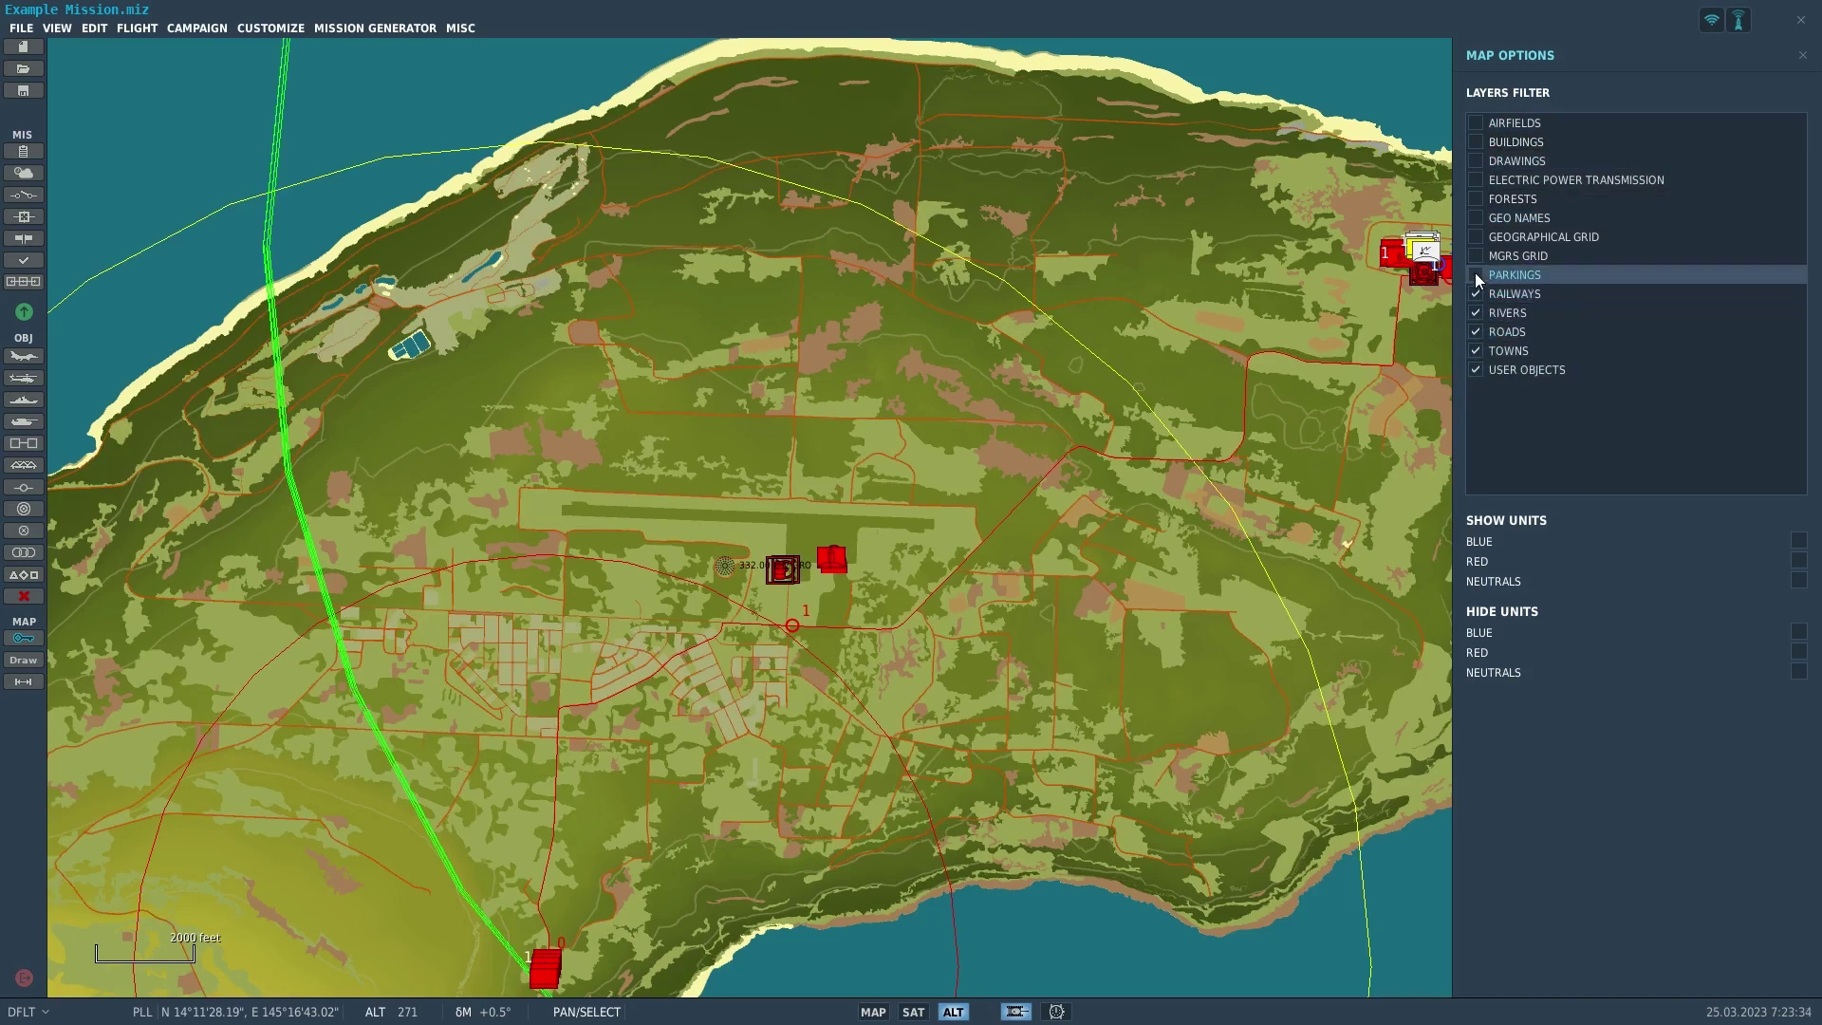
- Show the MGRS grid, geographical grid, geo names, forests, electric power transmission, drawings, buildings and airfields layers
click(1474, 255)
click(1474, 236)
click(1475, 218)
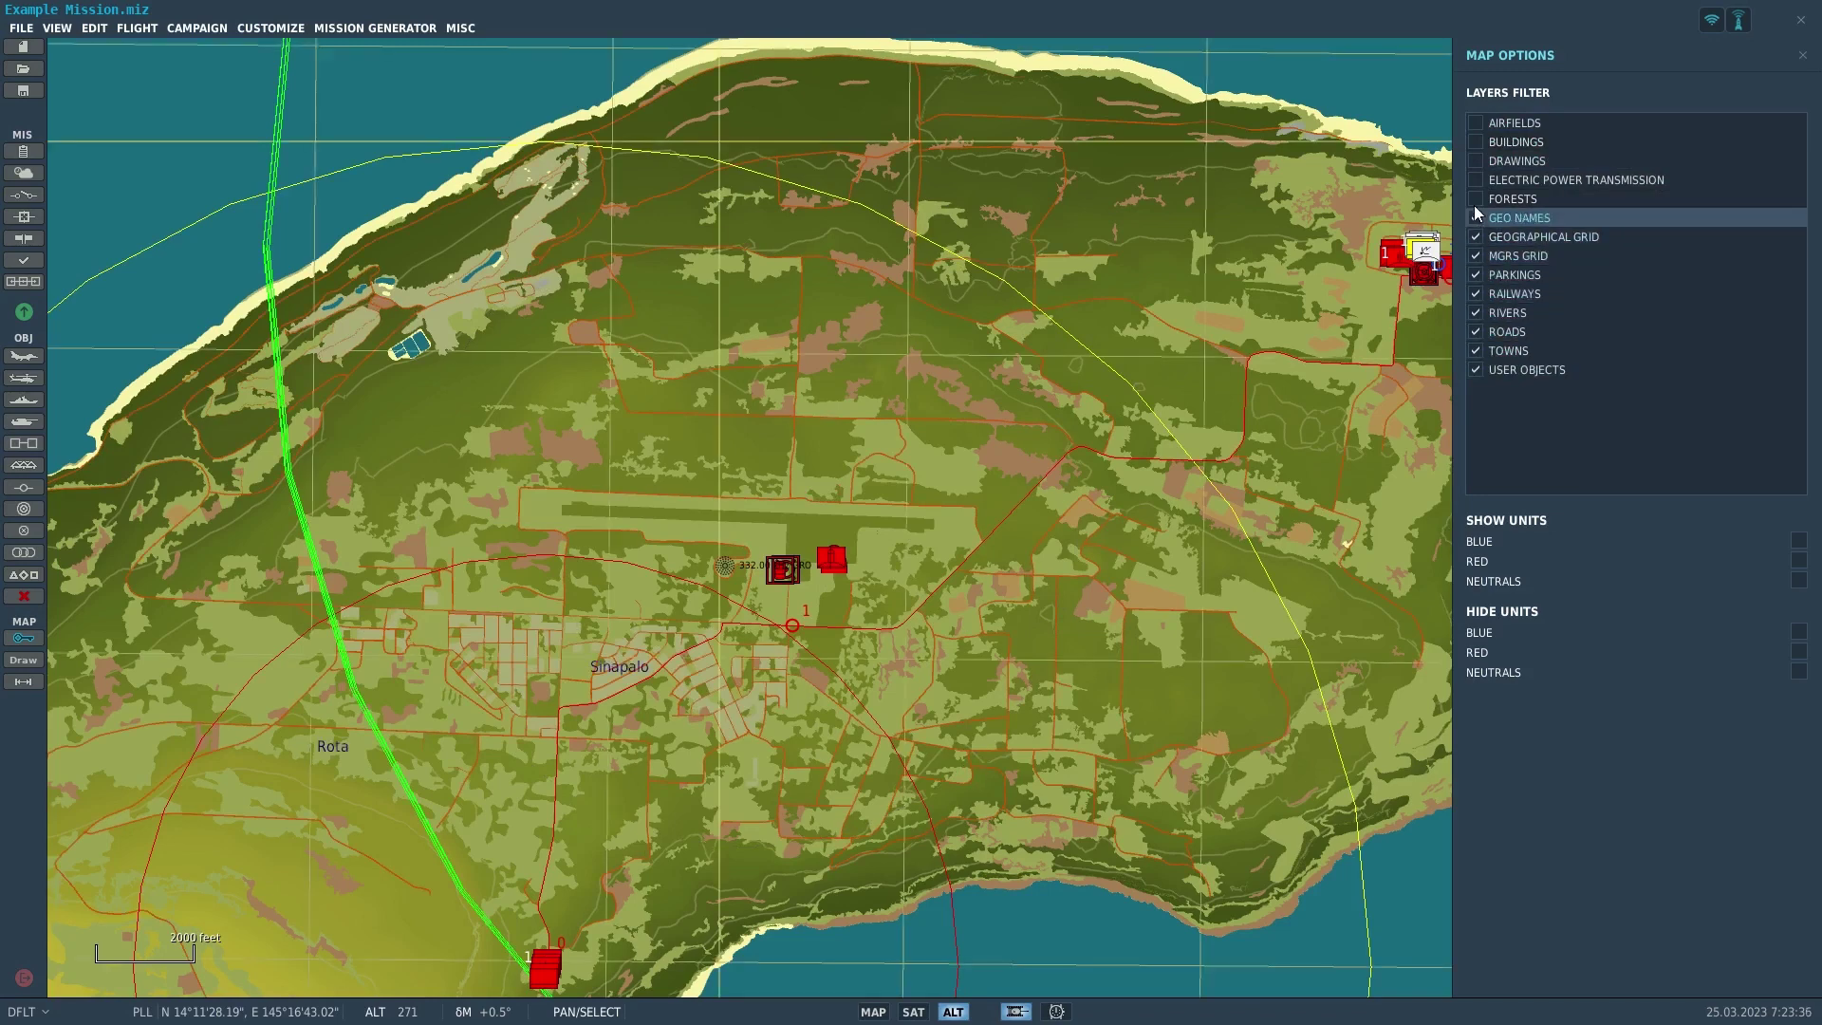
click(1474, 198)
click(1475, 179)
click(1478, 160)
click(1478, 141)
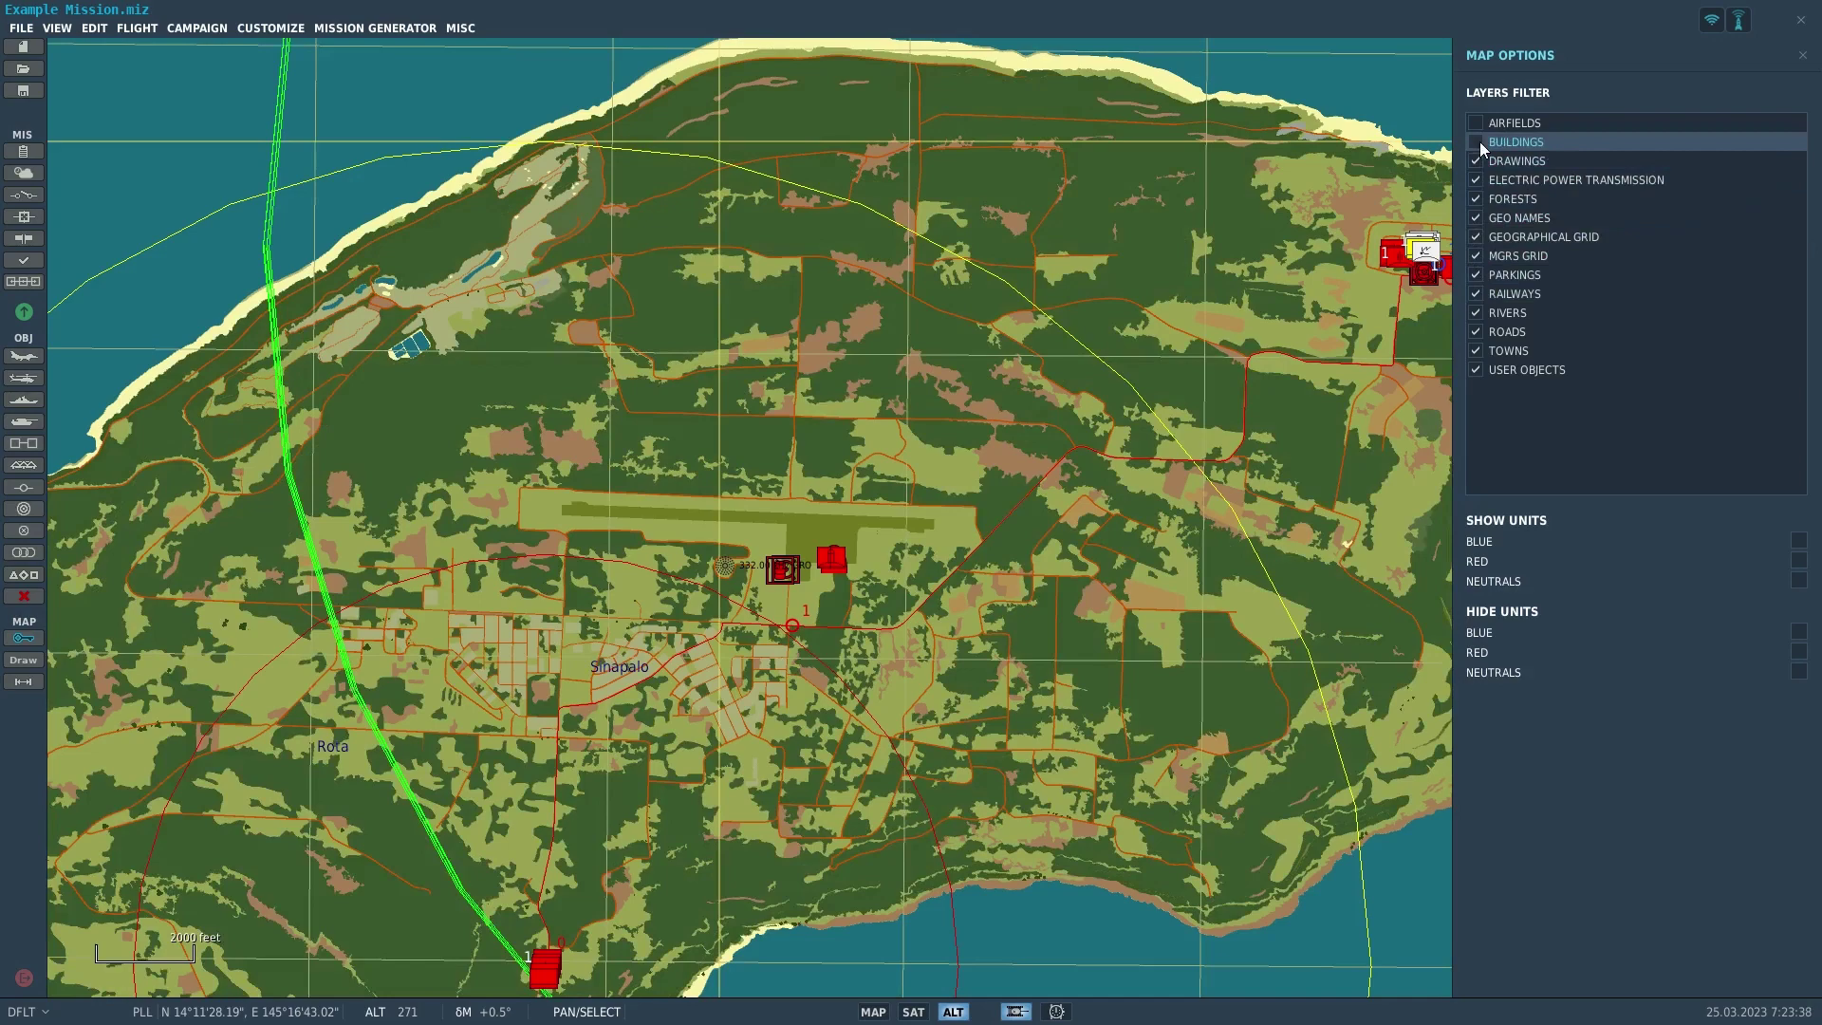
click(1478, 124)
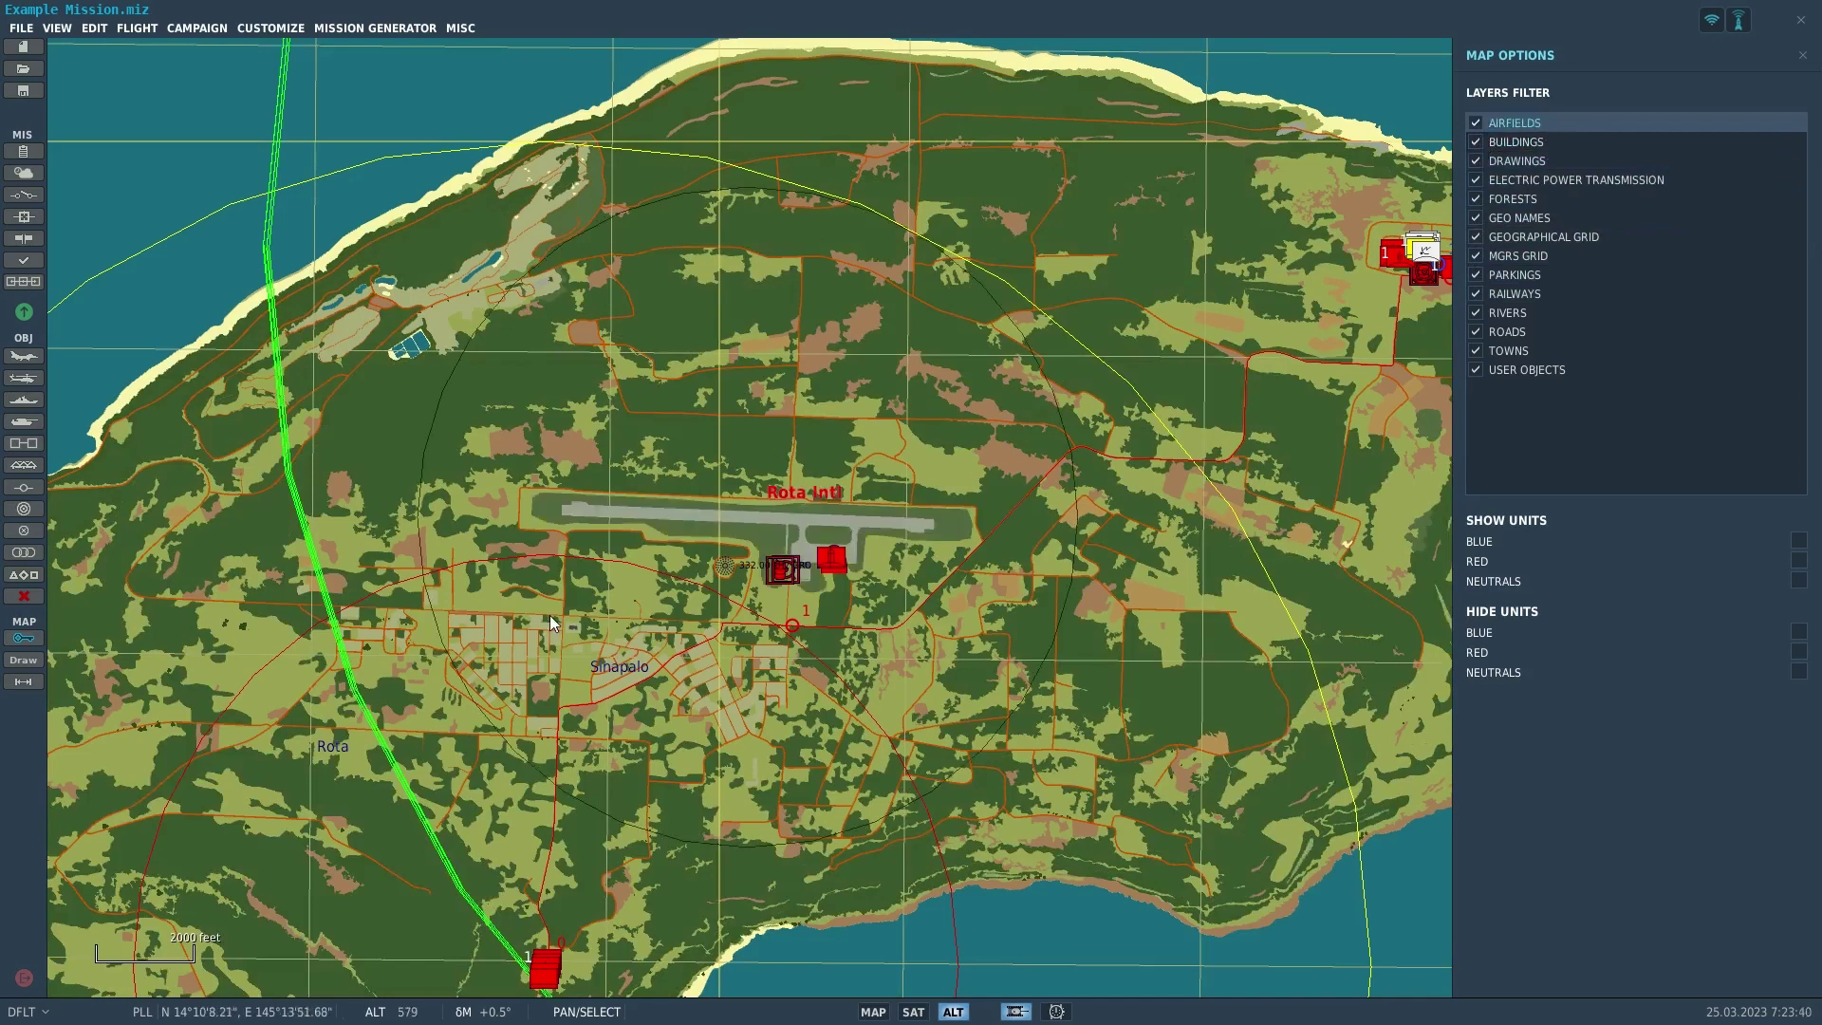
- Hide the user objects, towns, roads, rivers, railways, parkings and geographical grid layers around Rota Intl
drag(550, 615, 698, 572)
scroll(716, 493, up, 3)
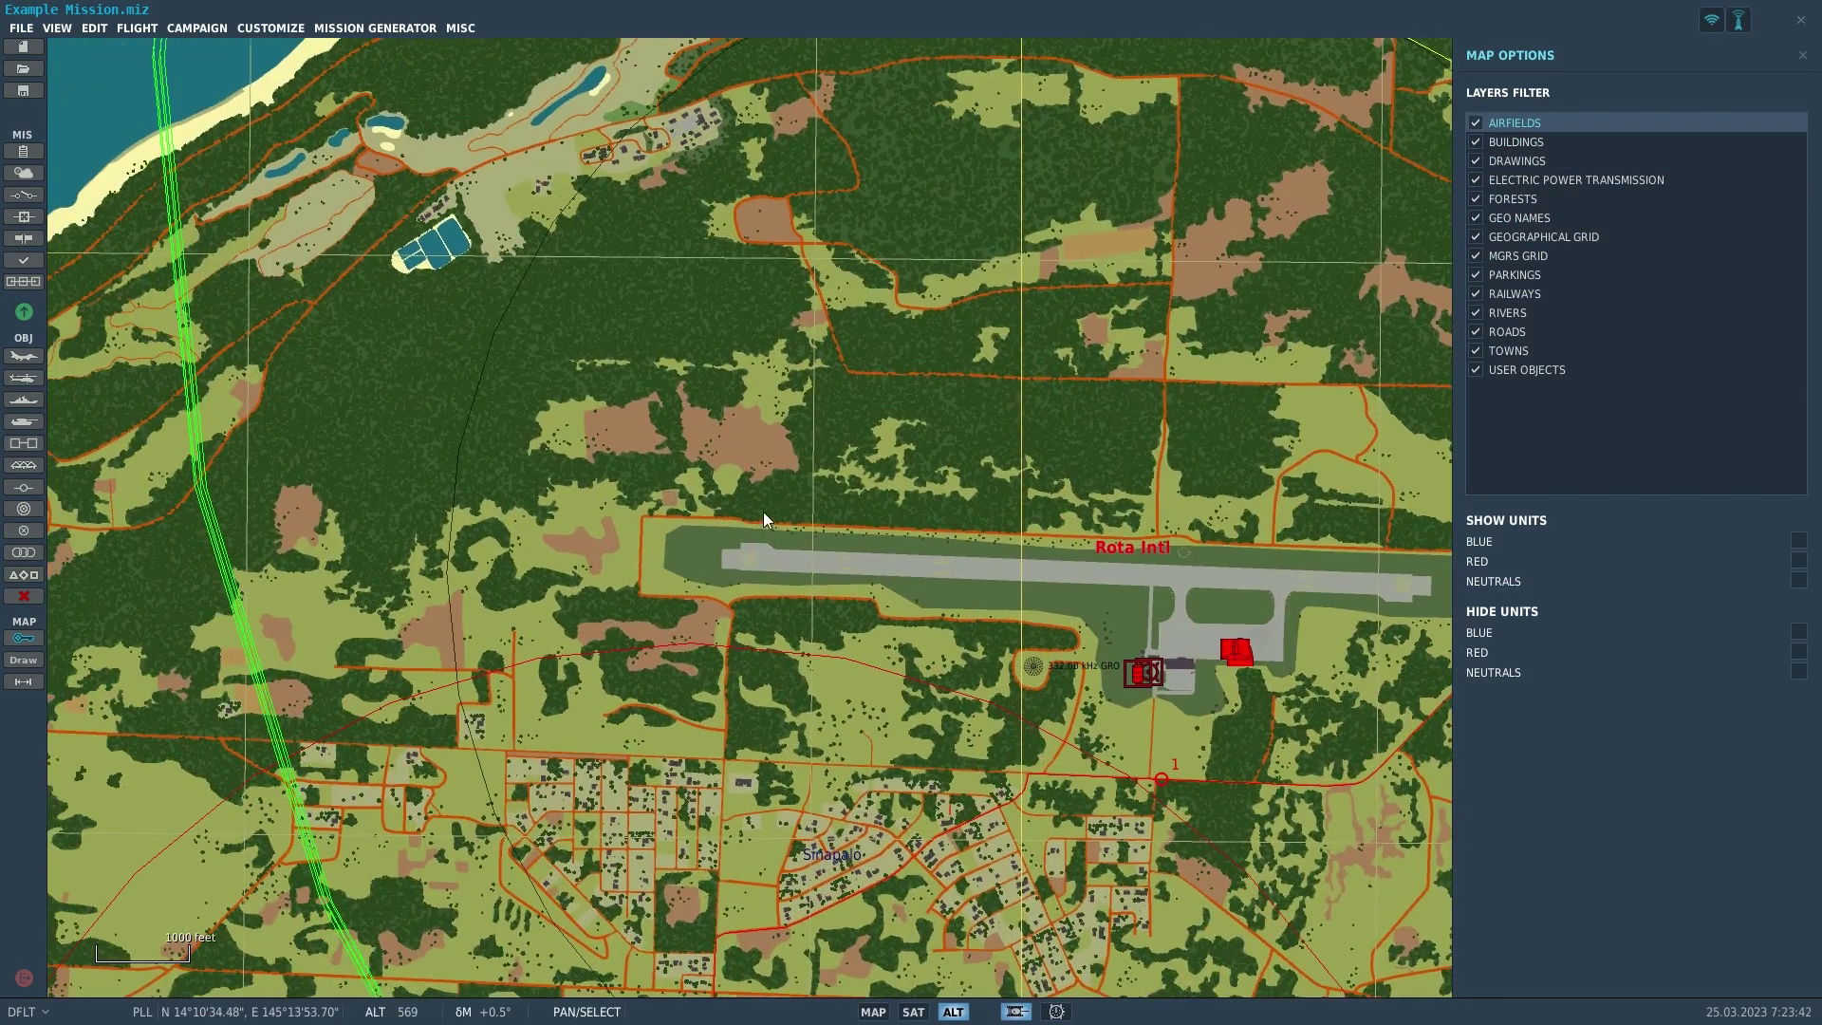
drag(763, 510, 894, 579)
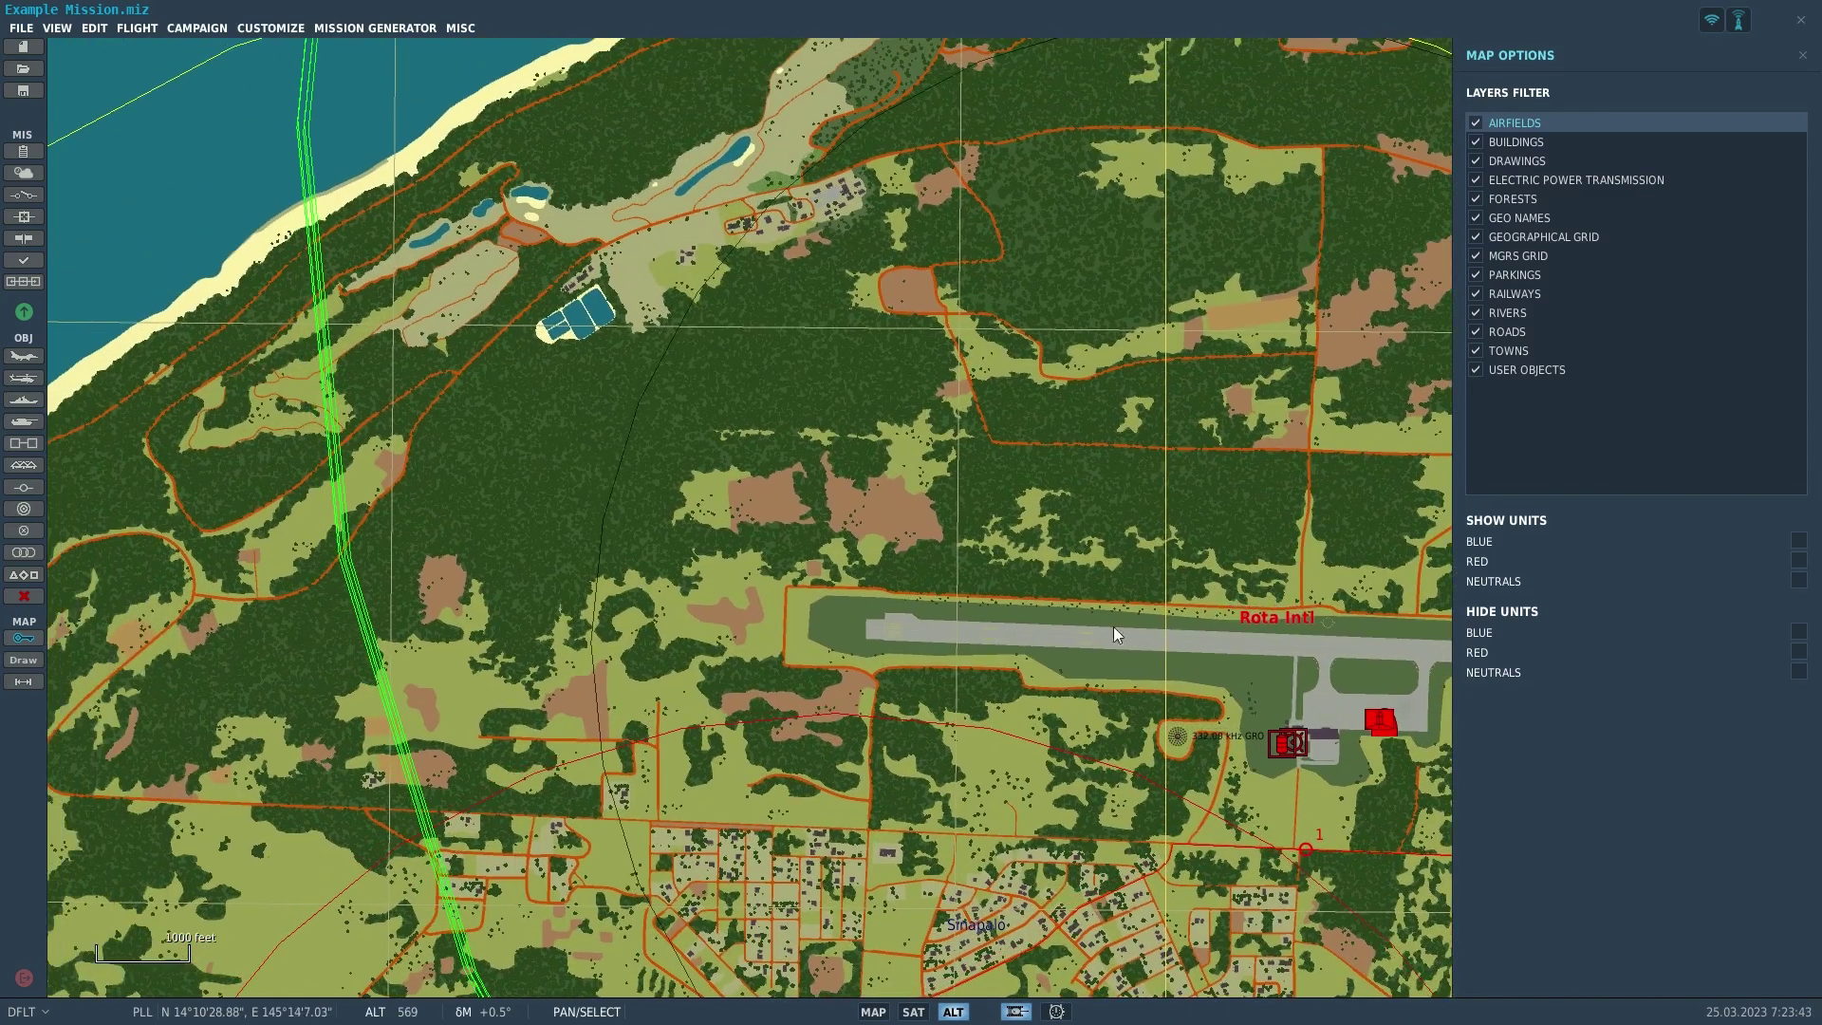
click(1477, 369)
click(1477, 350)
click(1476, 331)
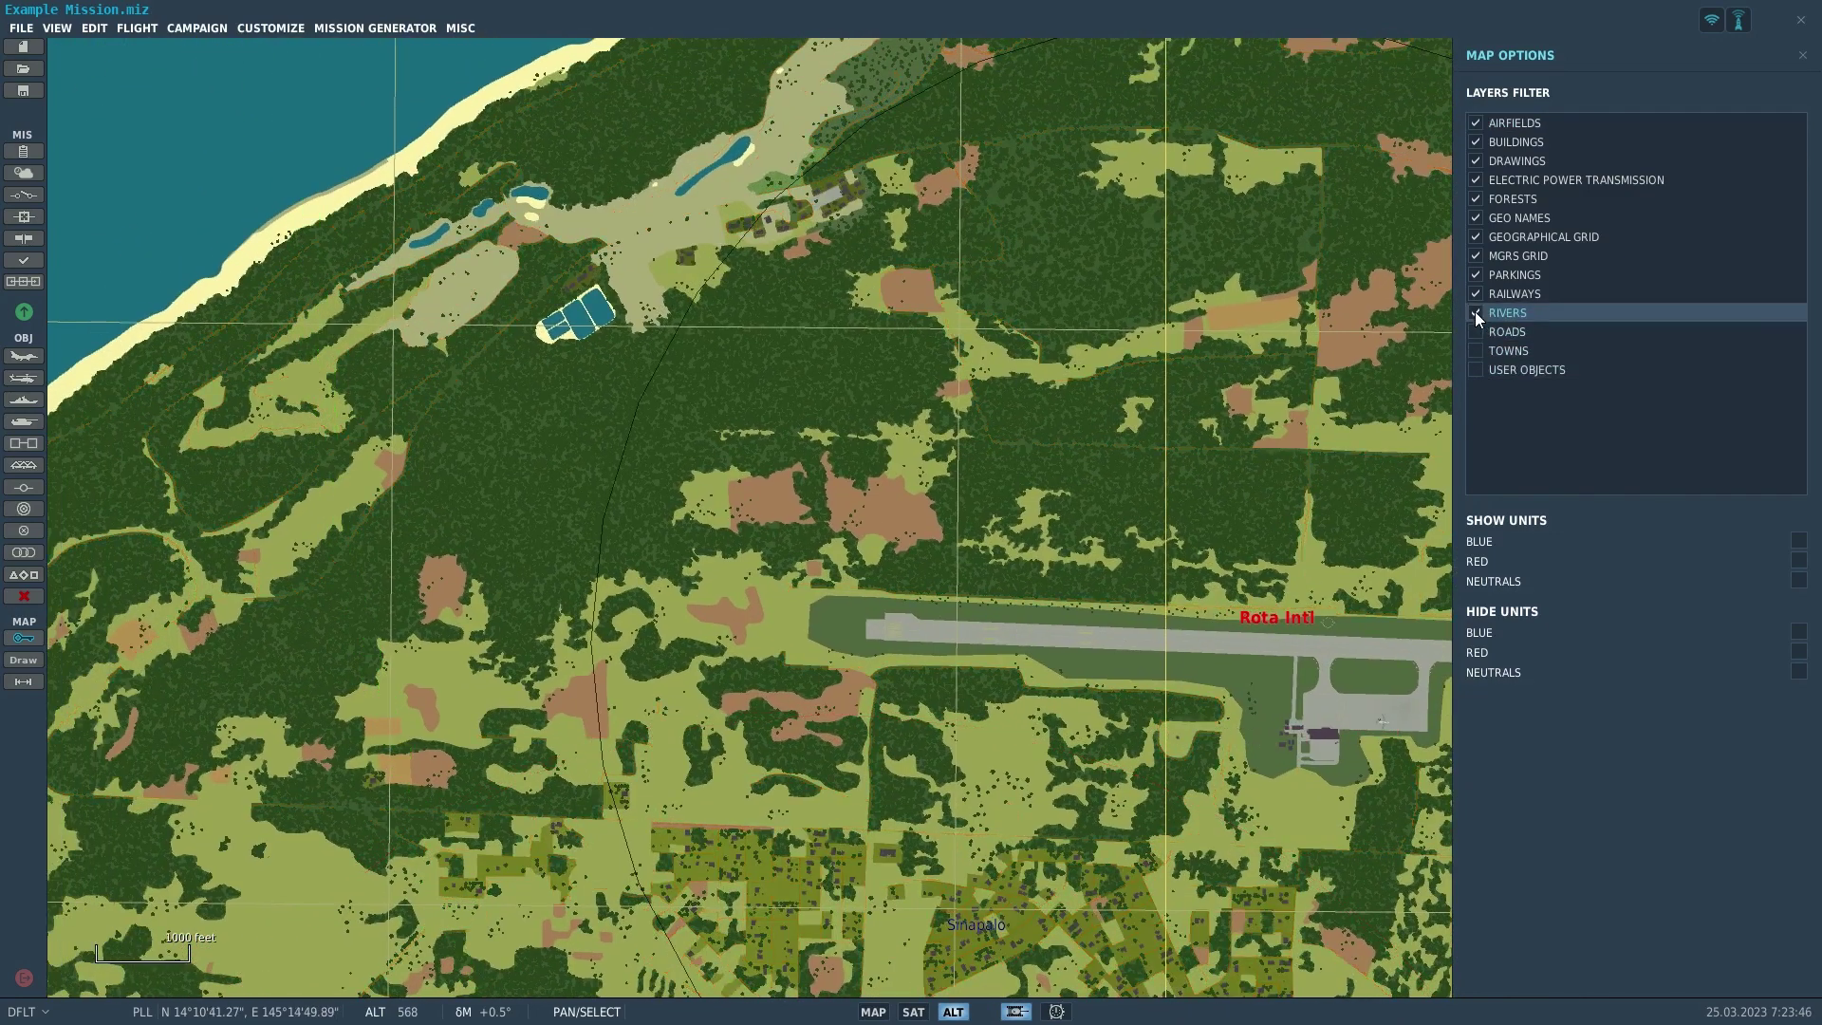
click(1474, 313)
click(1473, 293)
click(1473, 274)
click(1475, 238)
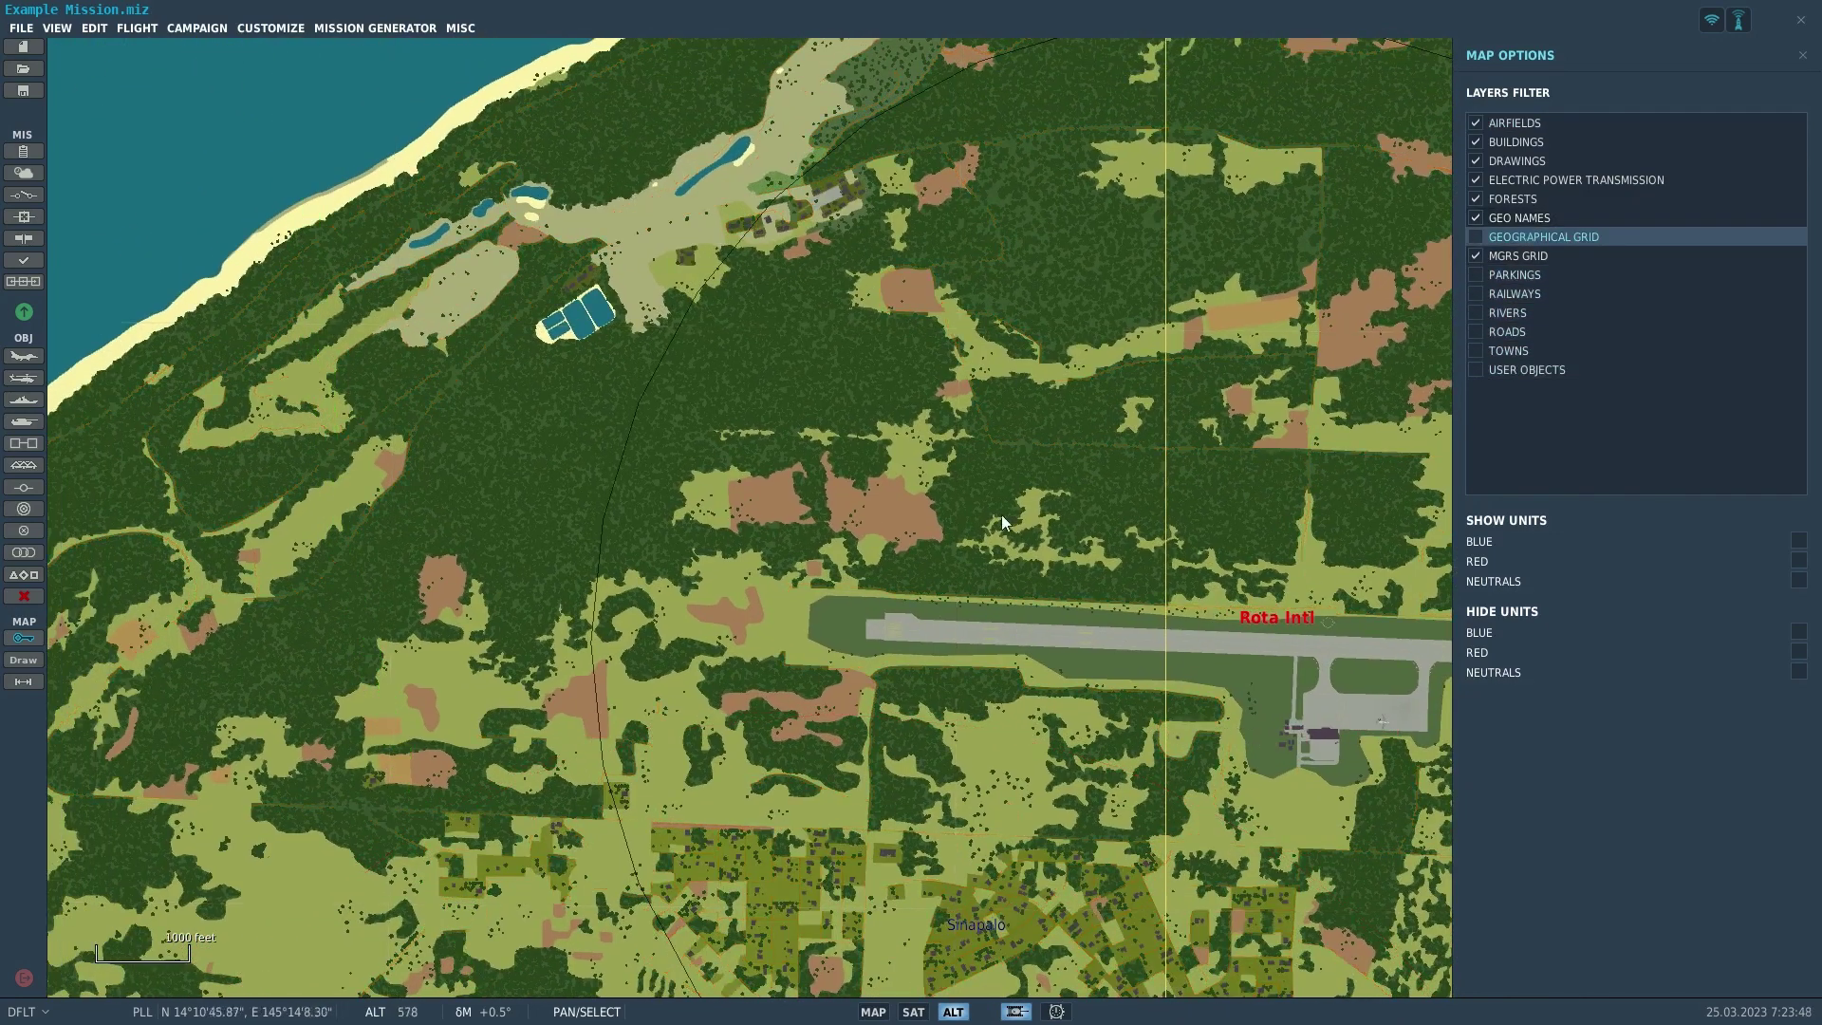
- Hide the geo names and forests layers on the map
drag(1000, 514, 844, 295)
click(1476, 218)
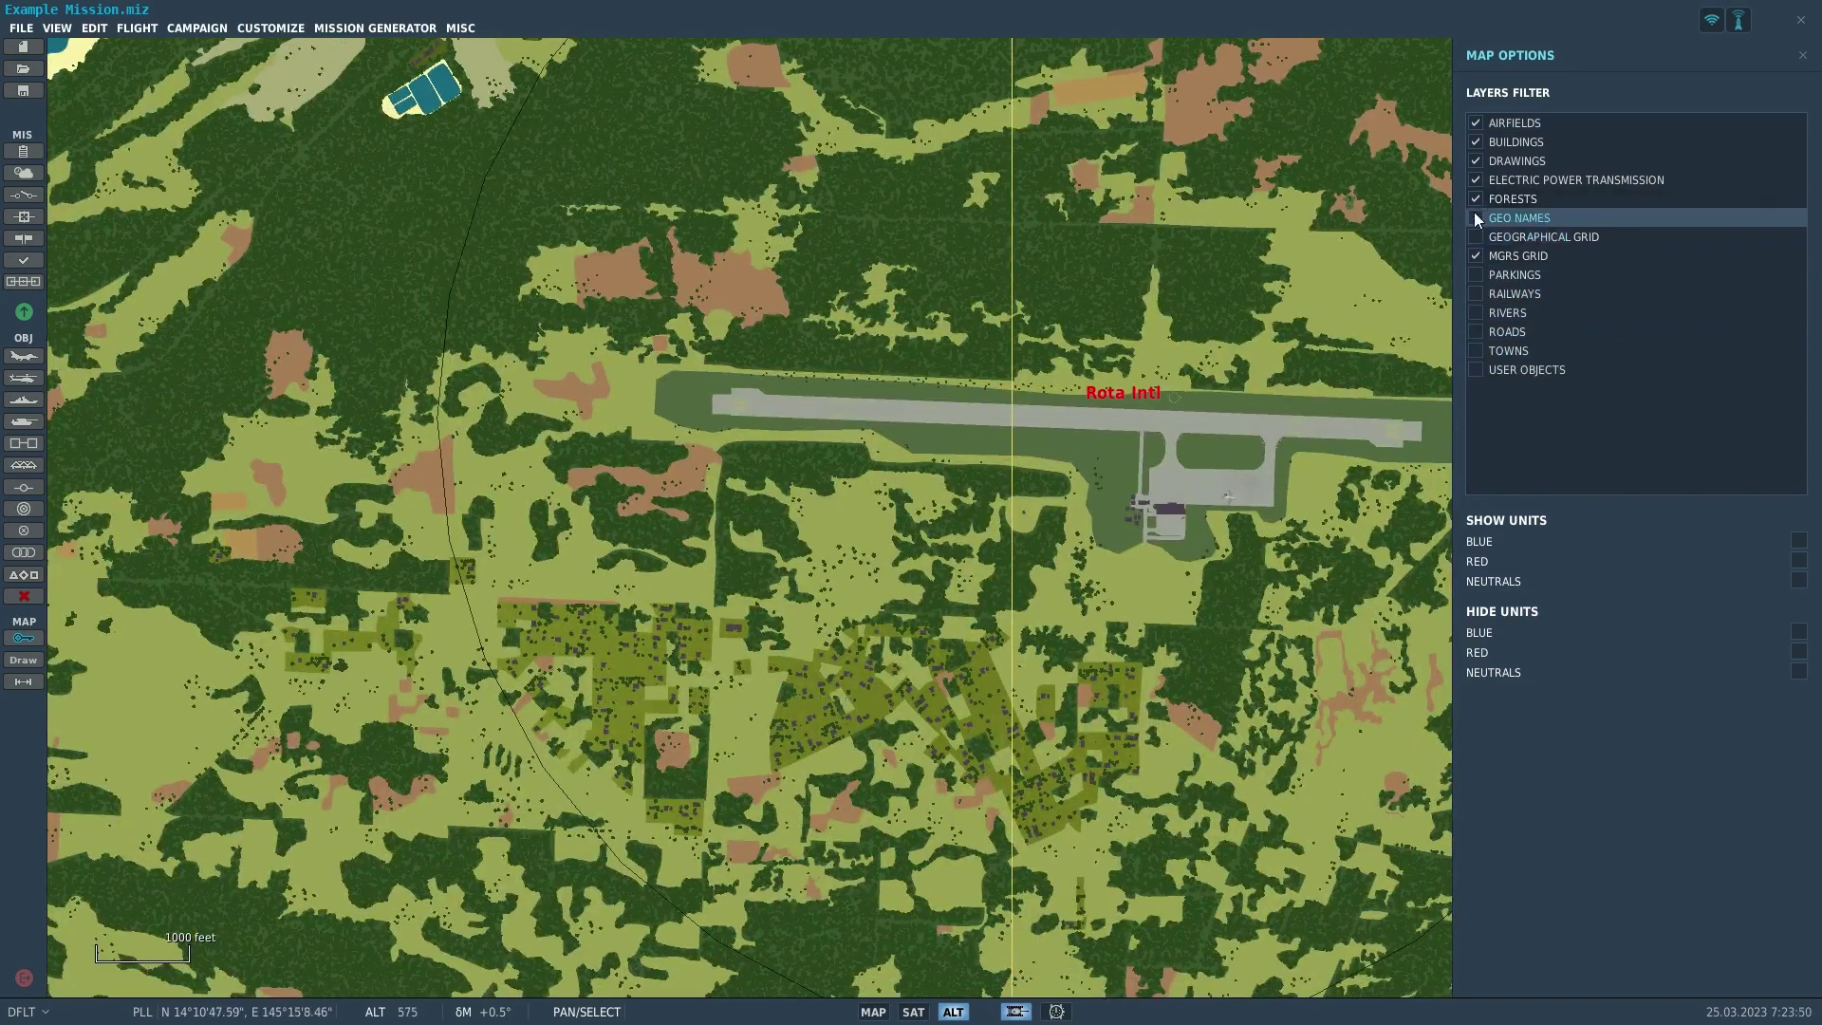
click(1473, 199)
- Examine the Rota Intl airfield, its buildings and the surrounding terrain on the decluttered map
scroll(651, 526, down, 2)
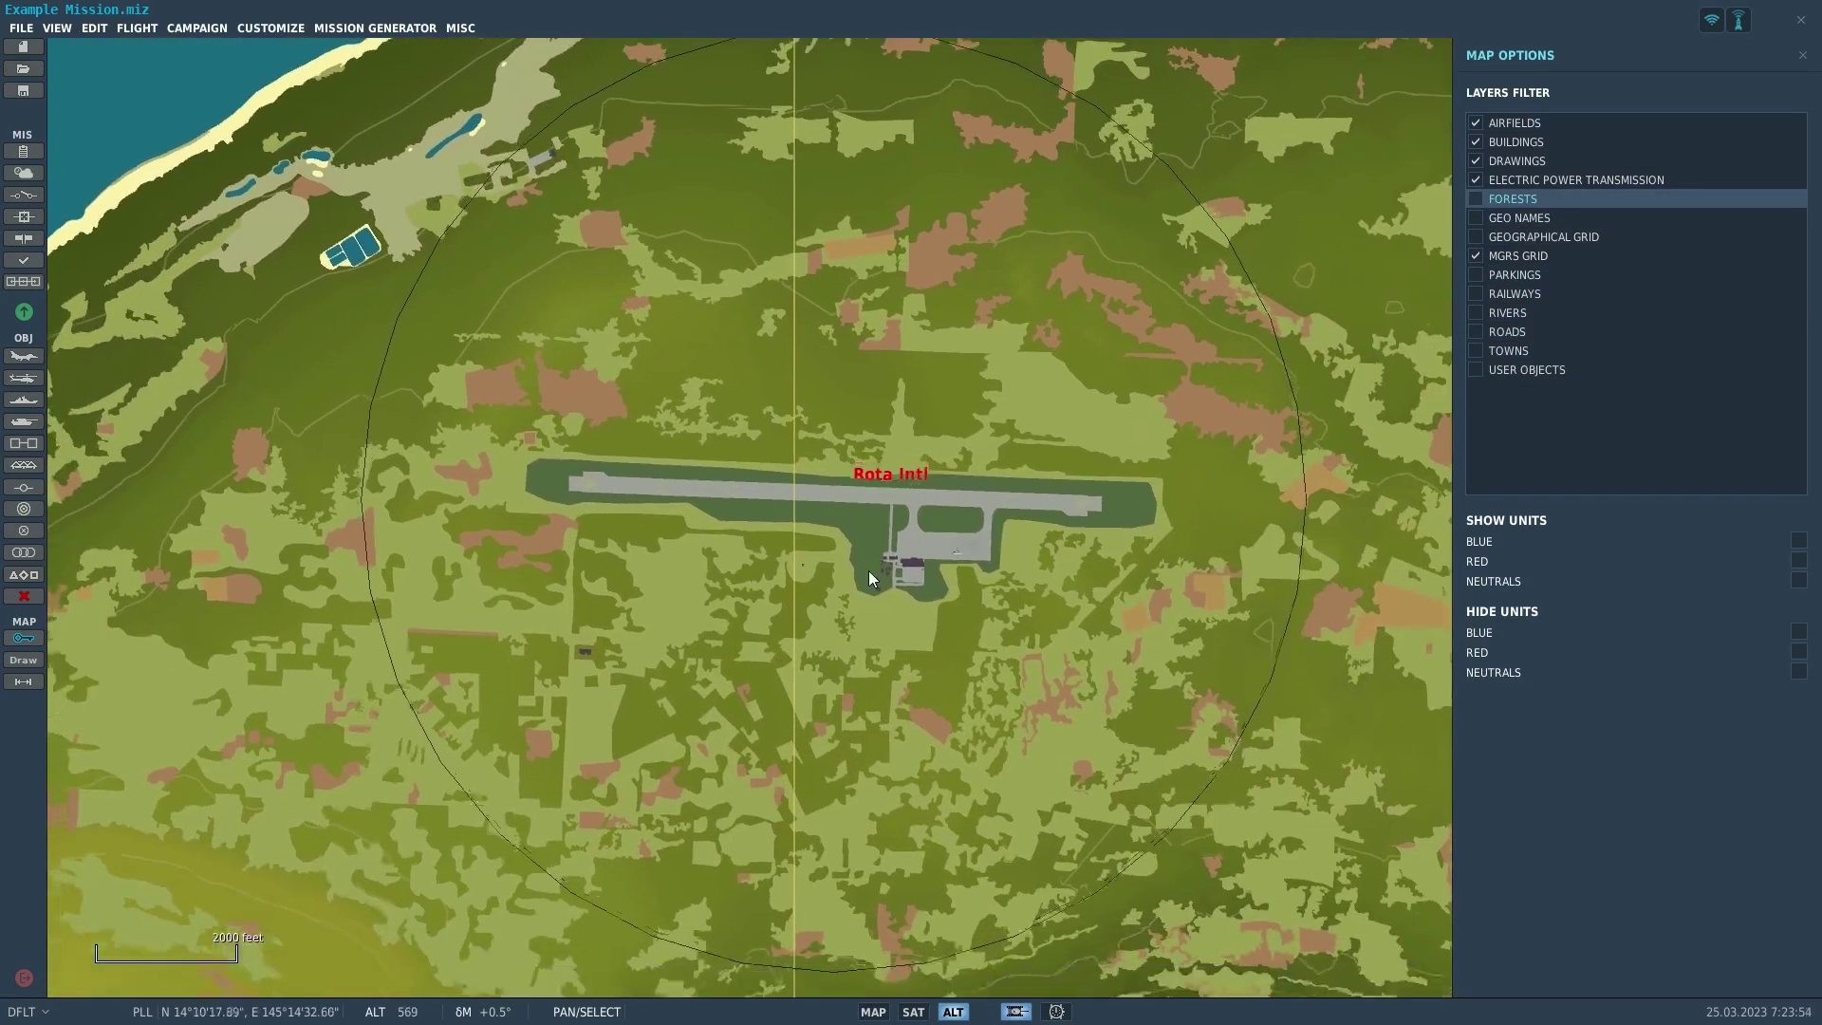
drag(868, 571, 869, 495)
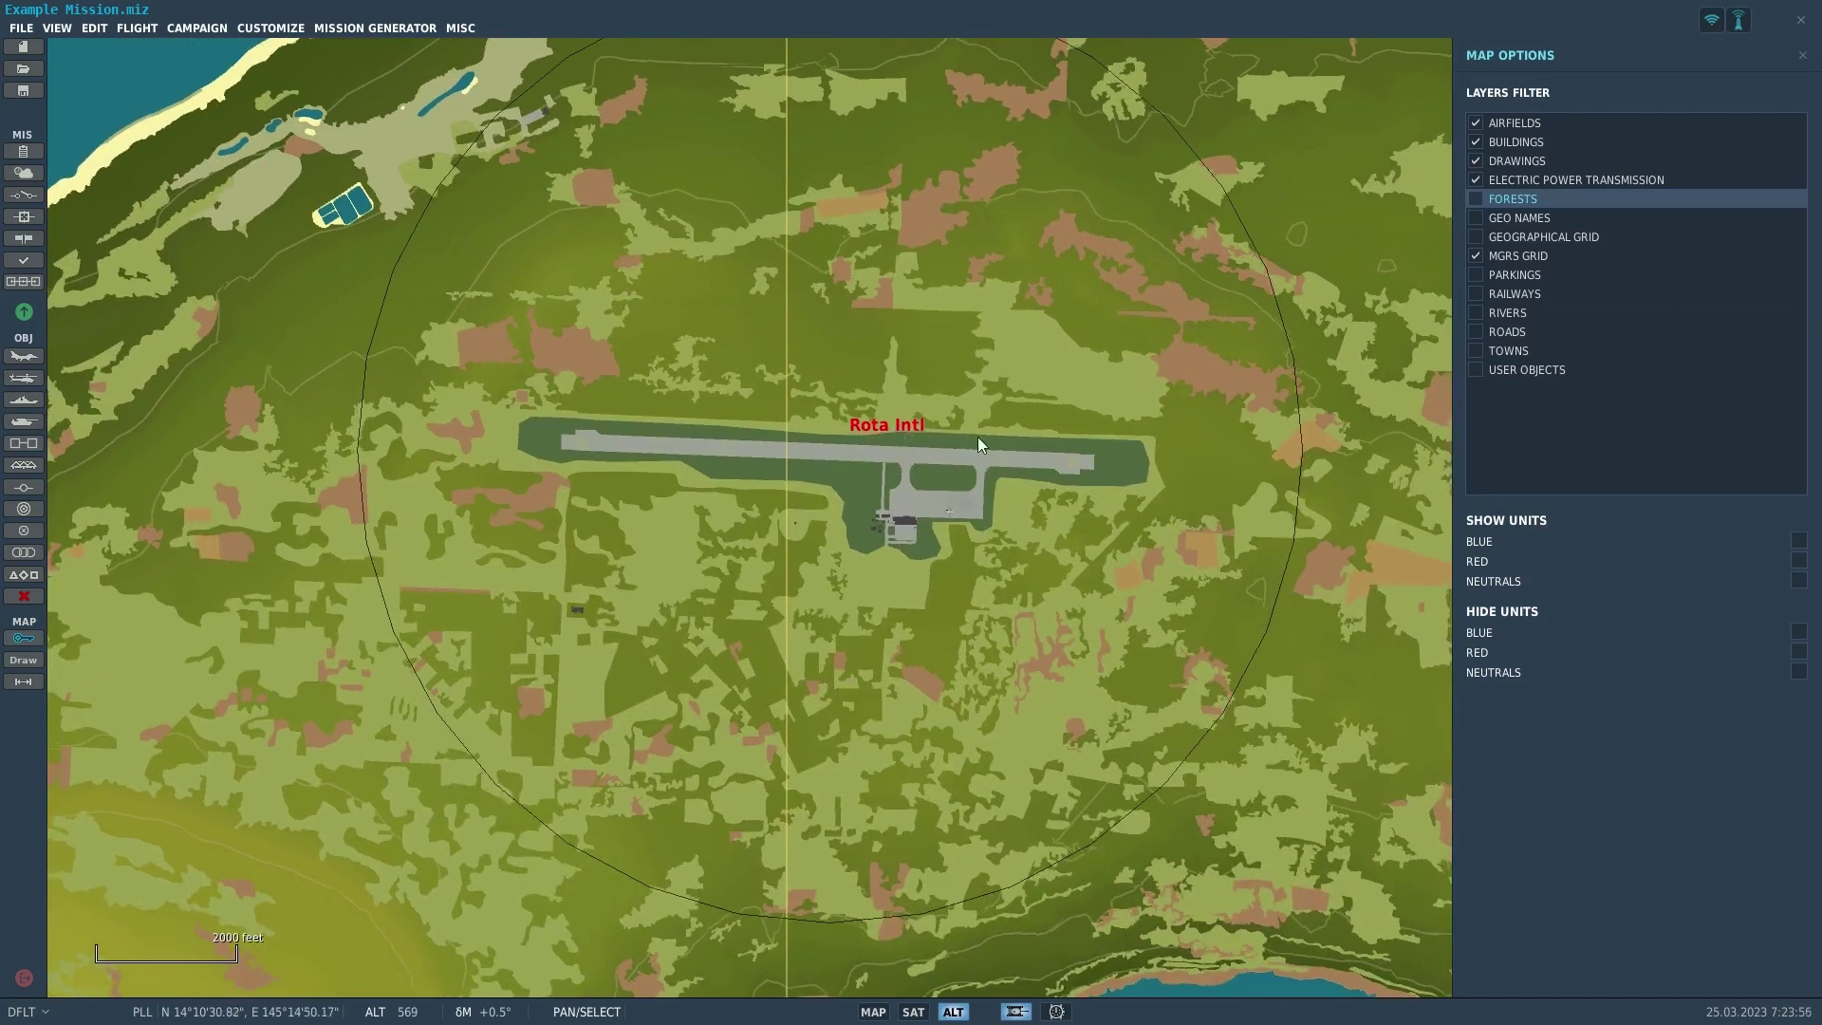
drag(977, 436, 934, 475)
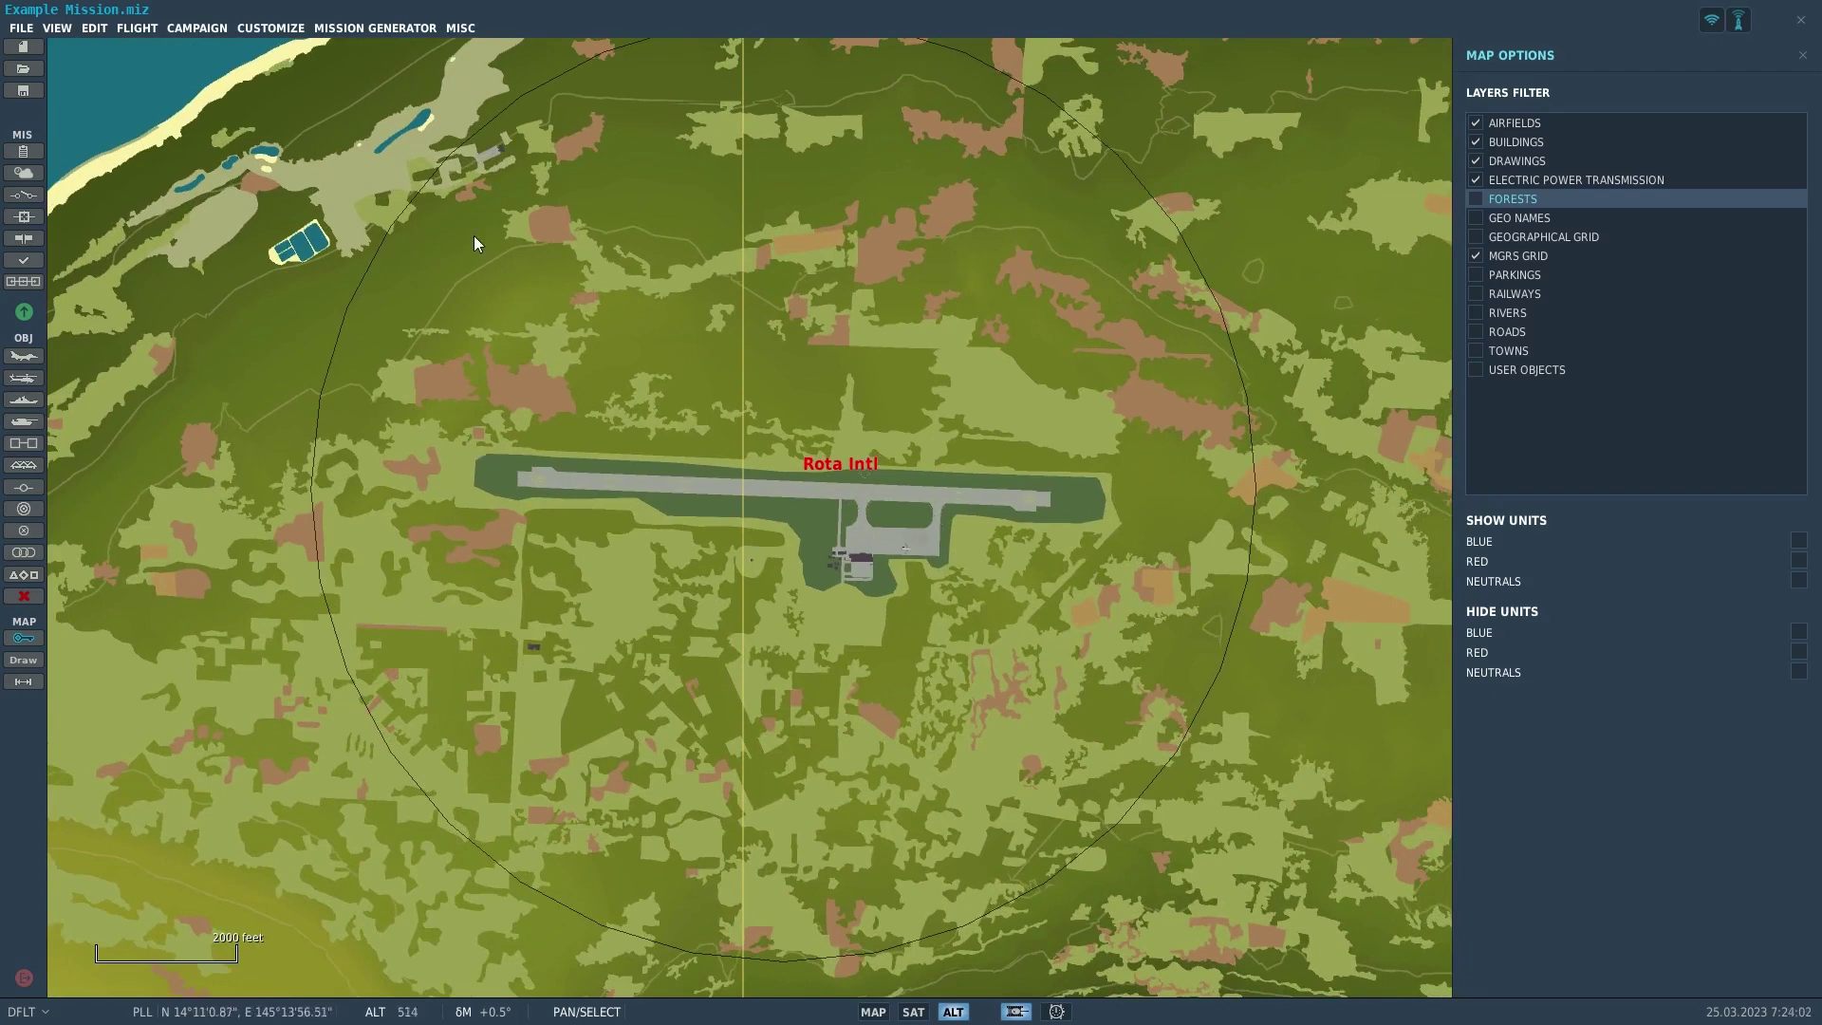
drag(736, 408, 607, 461)
scroll(734, 571, up, 4)
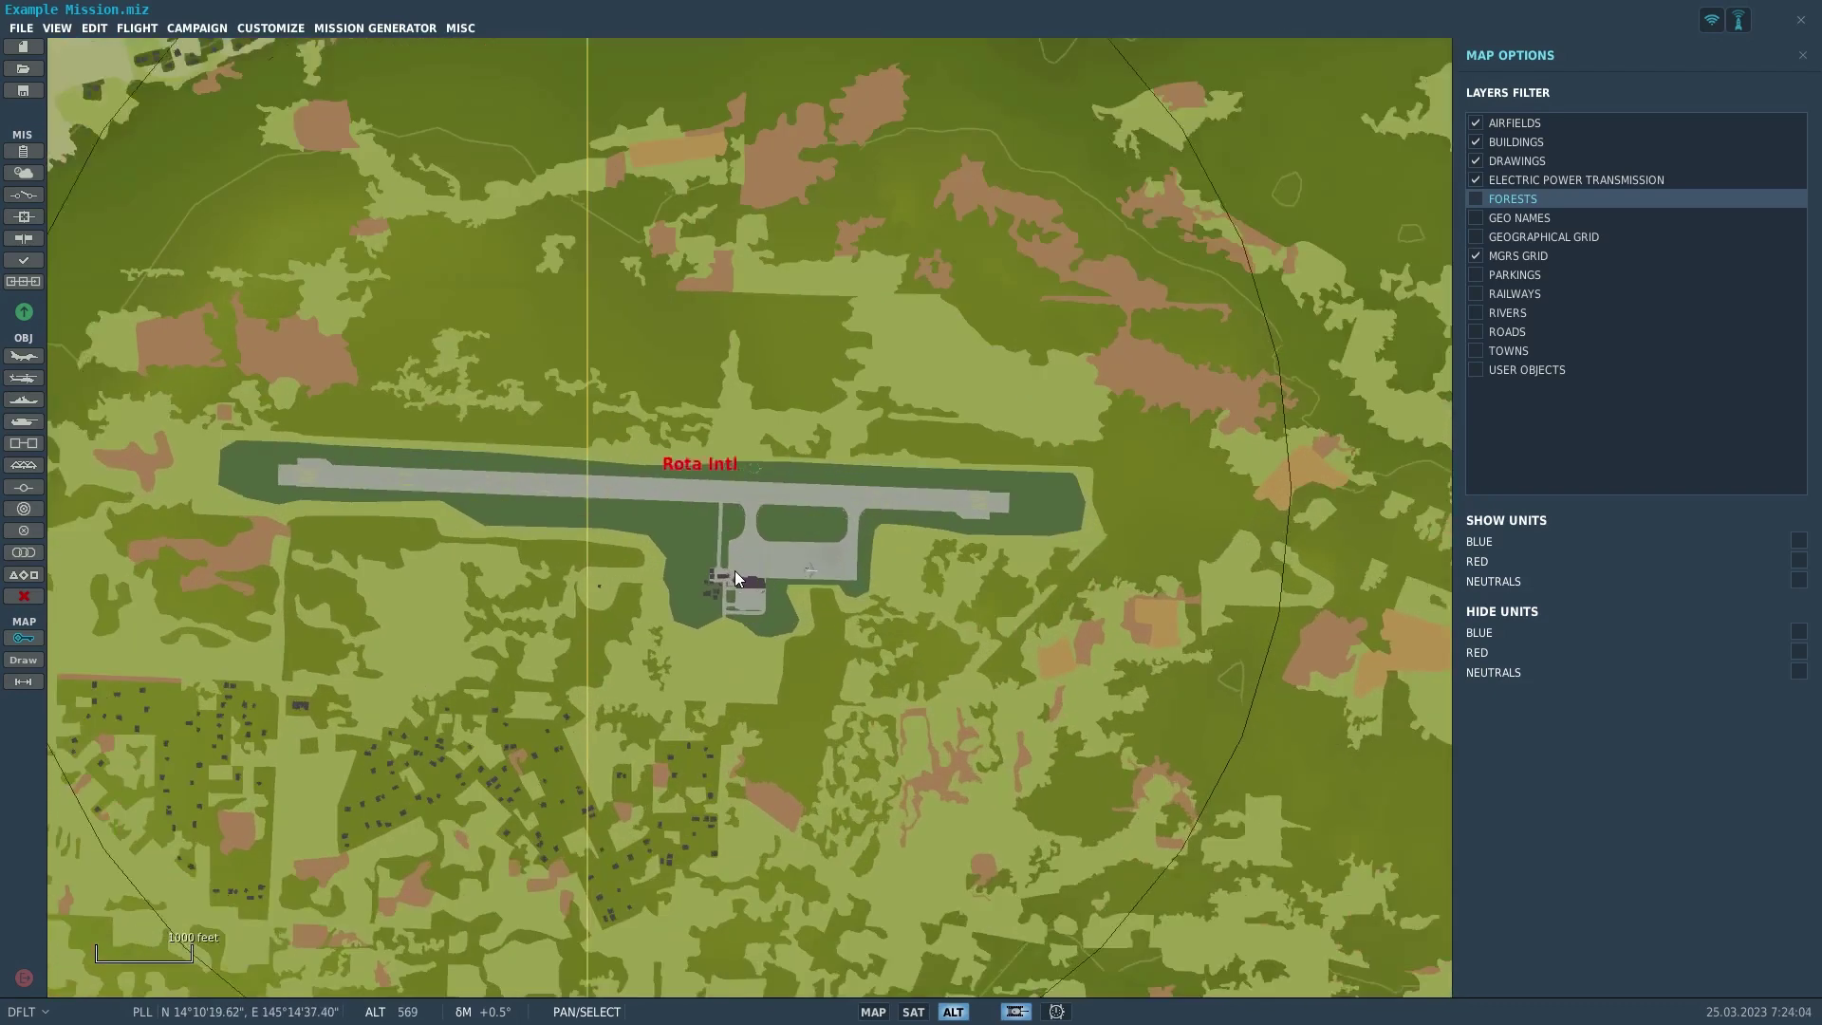
drag(521, 499, 1032, 483)
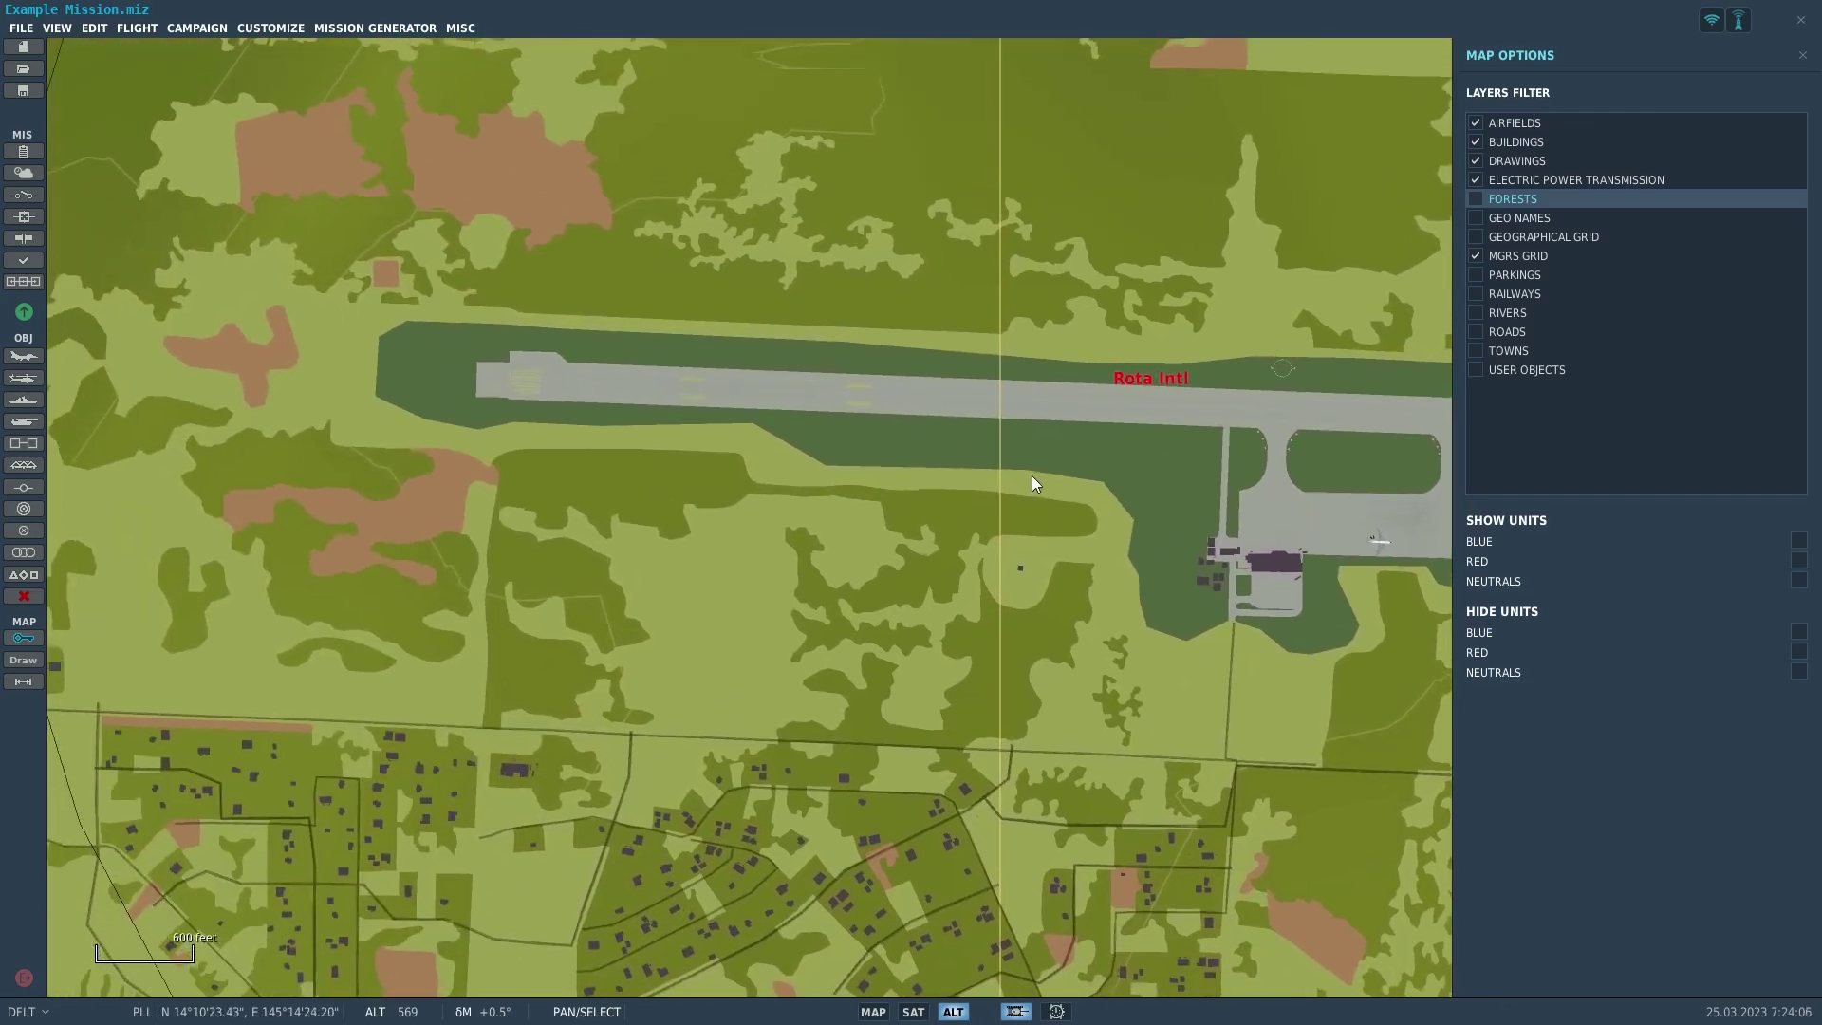
scroll(700, 583, down, 2)
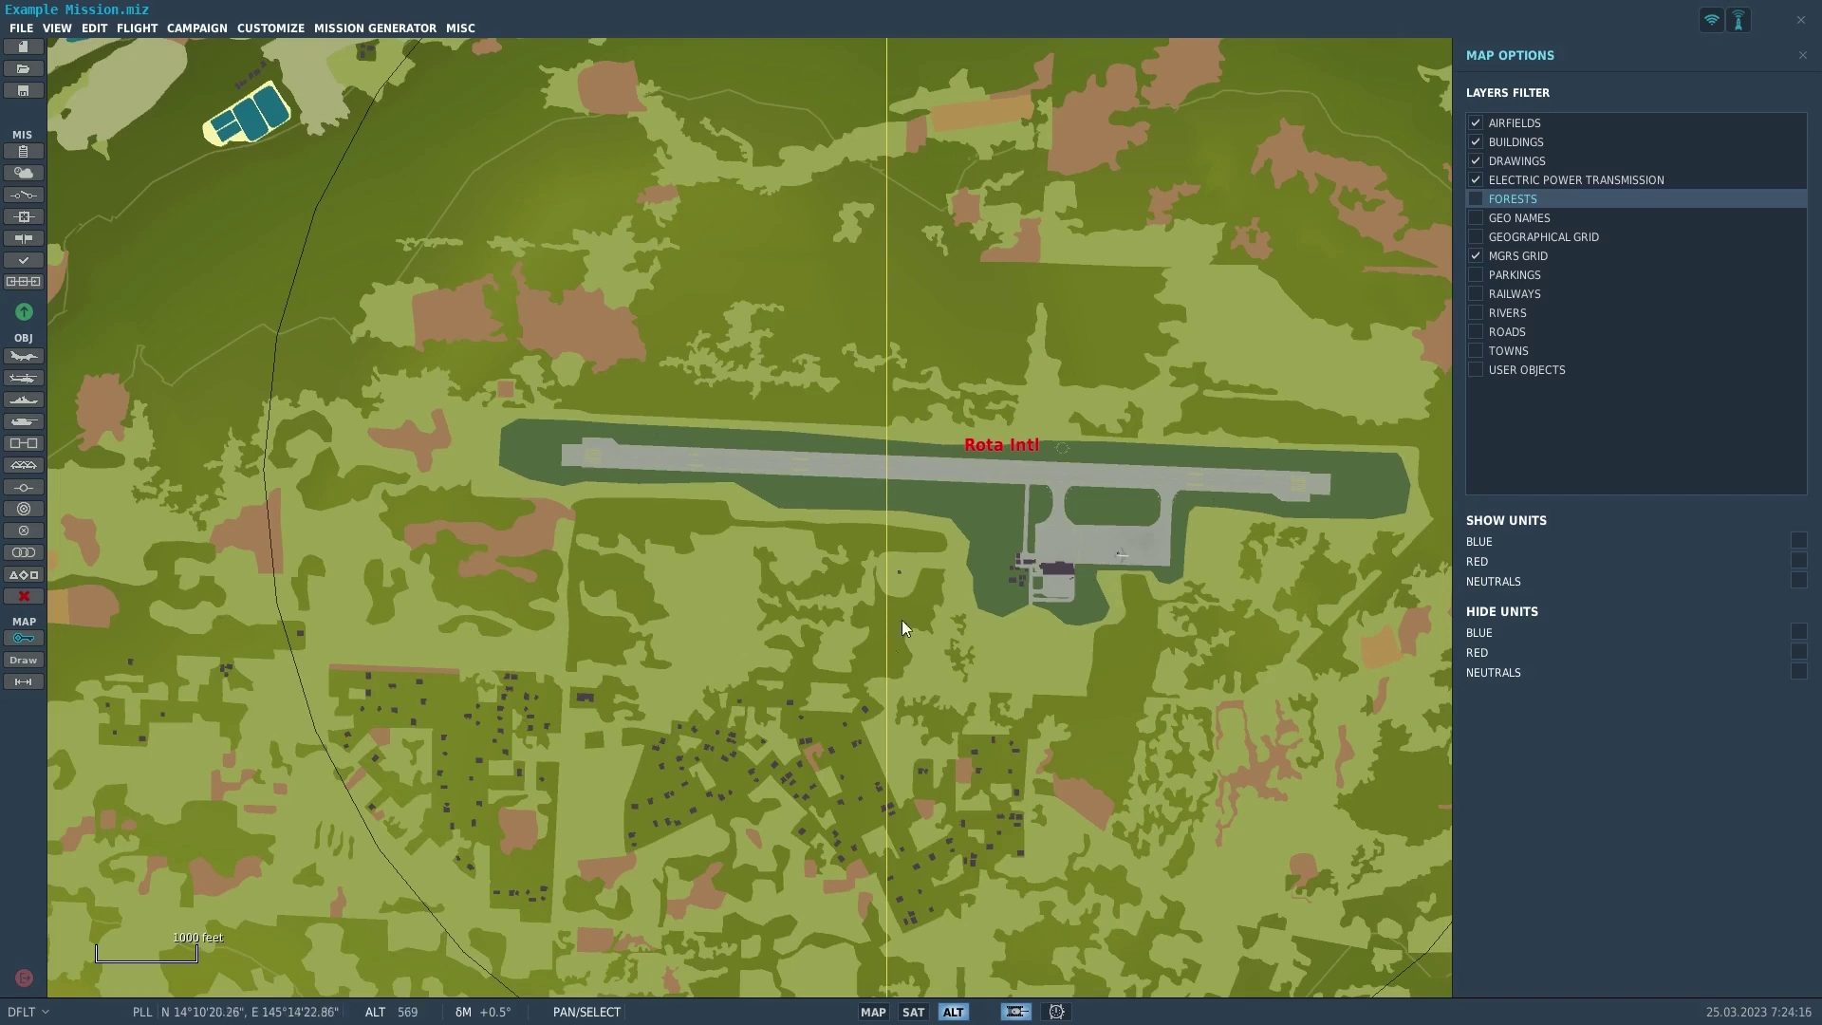
drag(962, 497, 737, 491)
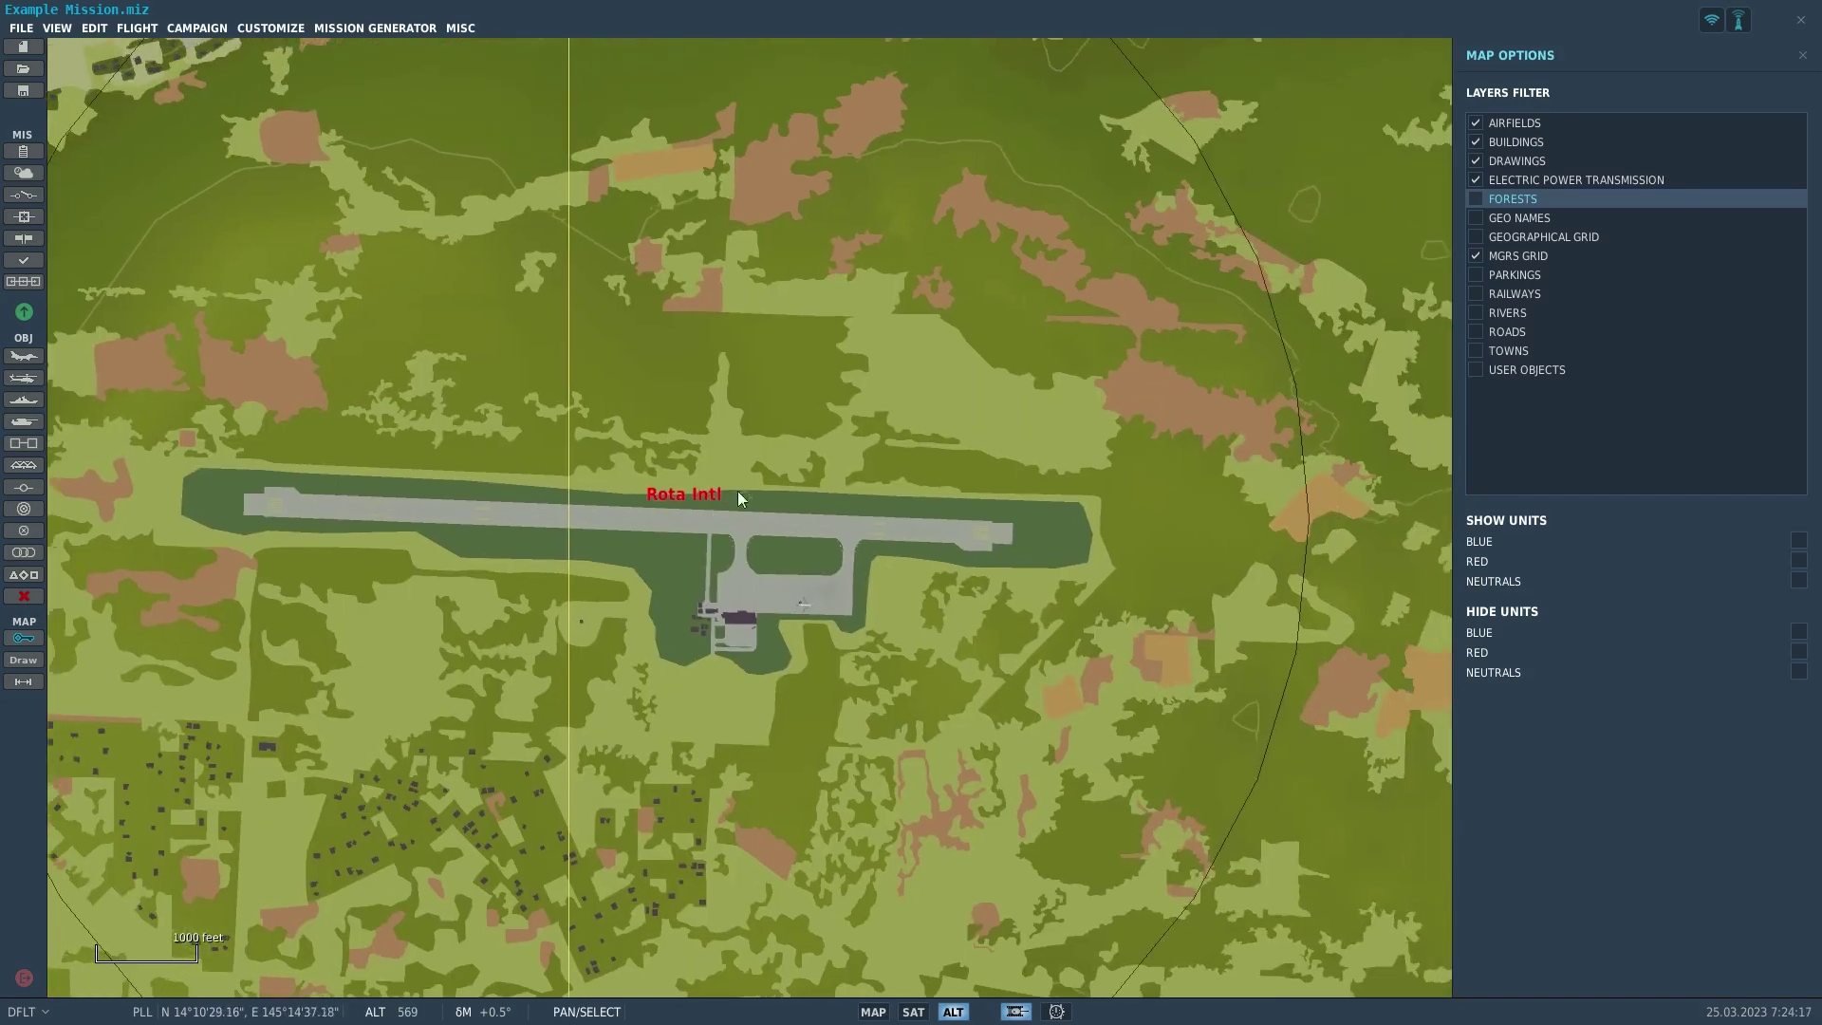
- Restore the forests, geo names, parkings, railways, rivers, roads, towns and user objects layers, leaving the geographical grid hidden
click(1476, 200)
click(1476, 219)
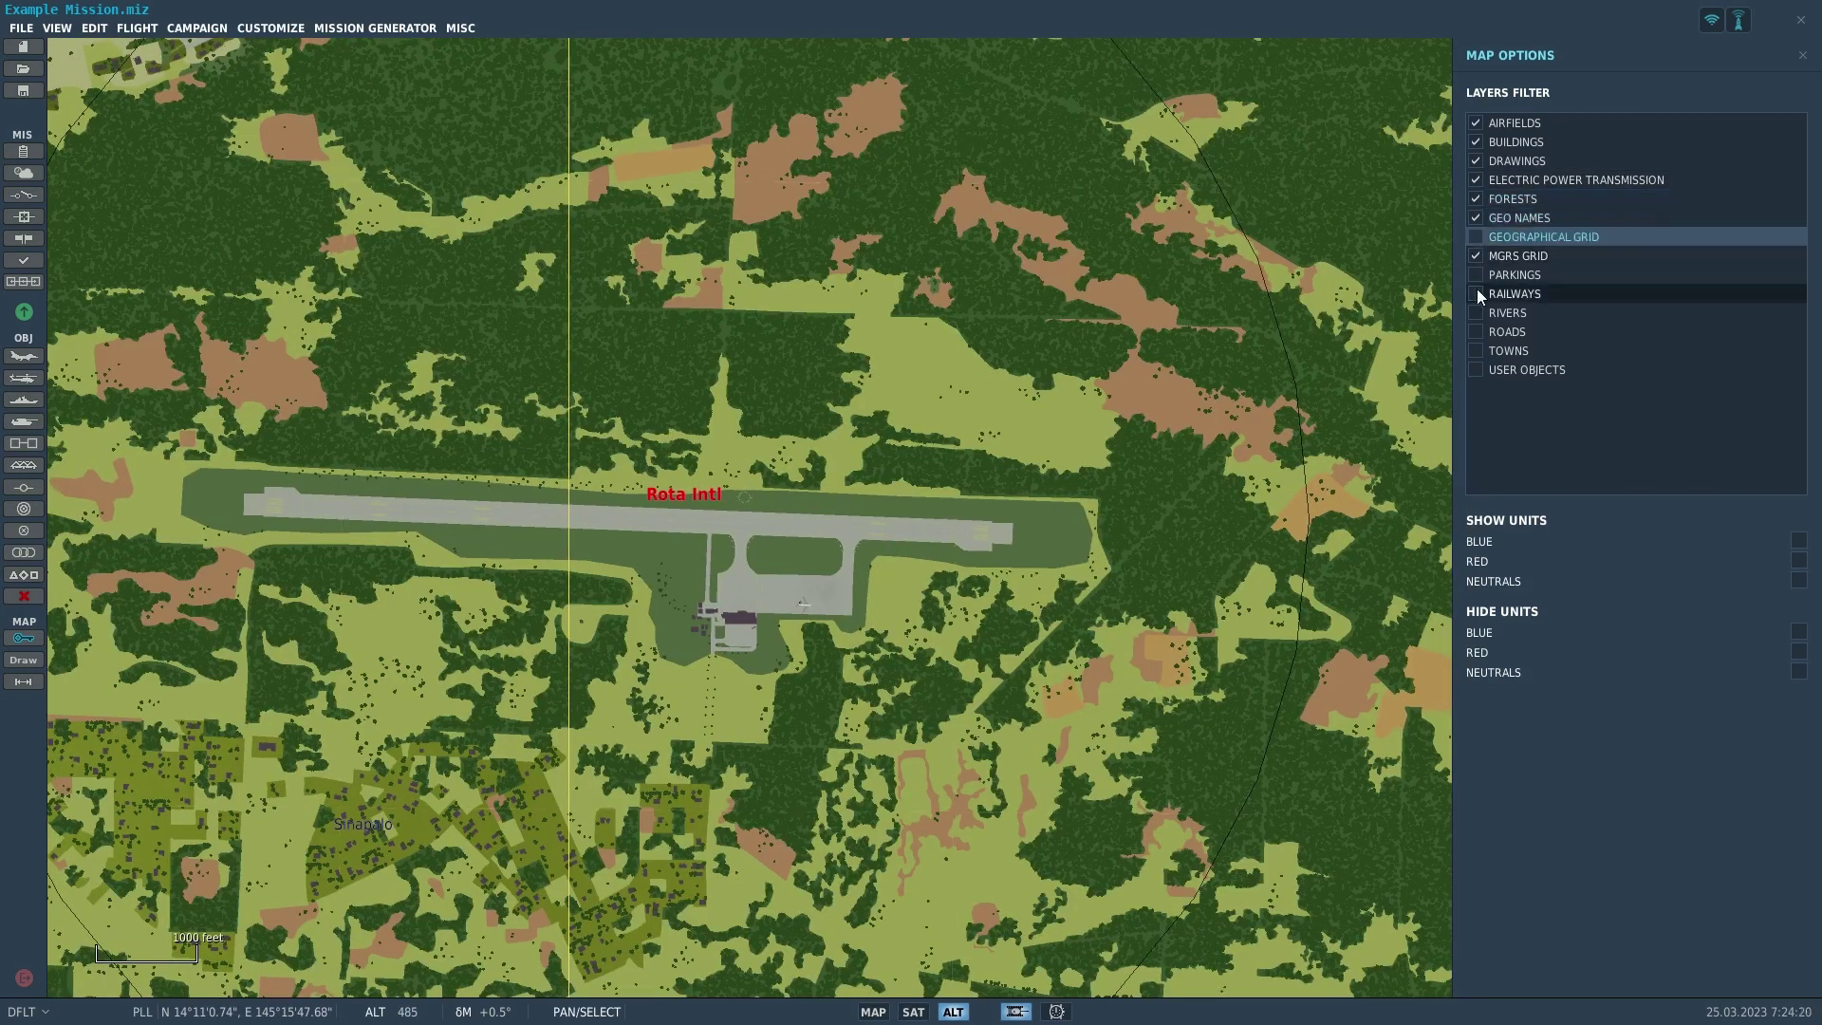
click(1475, 277)
click(1473, 293)
click(1474, 312)
click(1474, 331)
click(1473, 350)
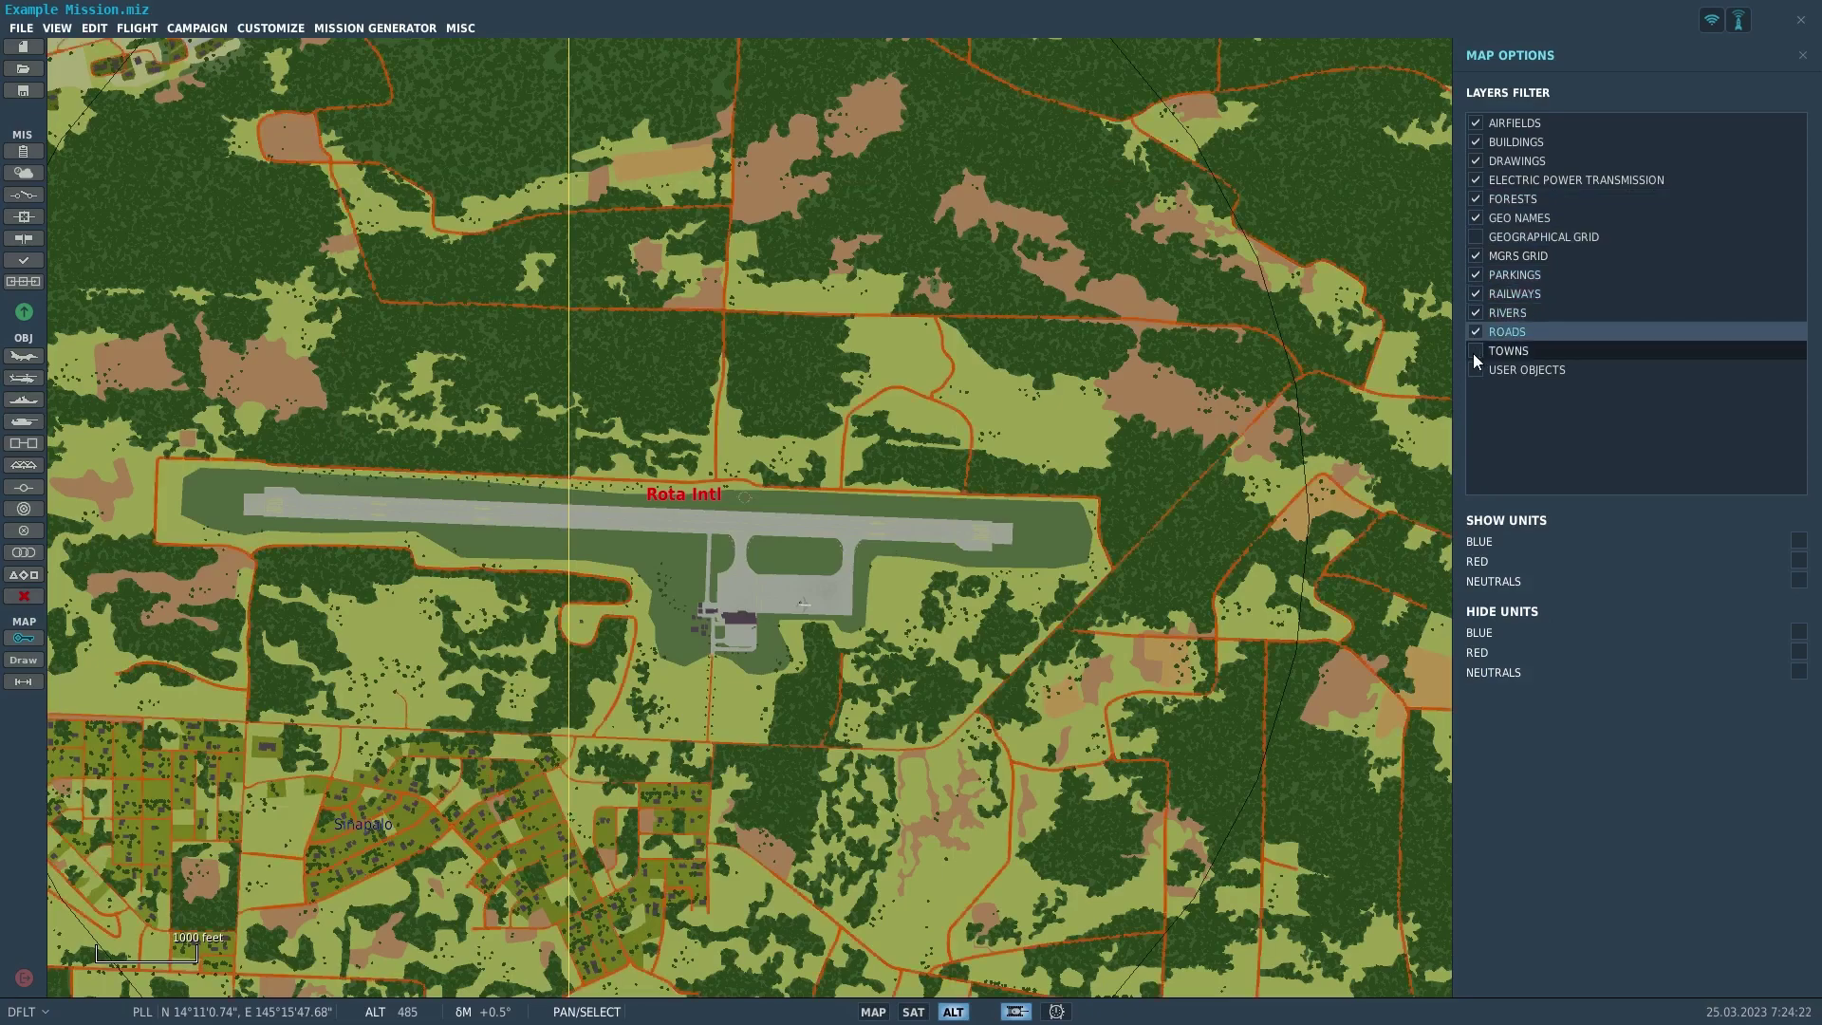
click(1474, 369)
- Return the map to a close view of the SA-2 site in the northeast of the island
scroll(564, 648, down, 5)
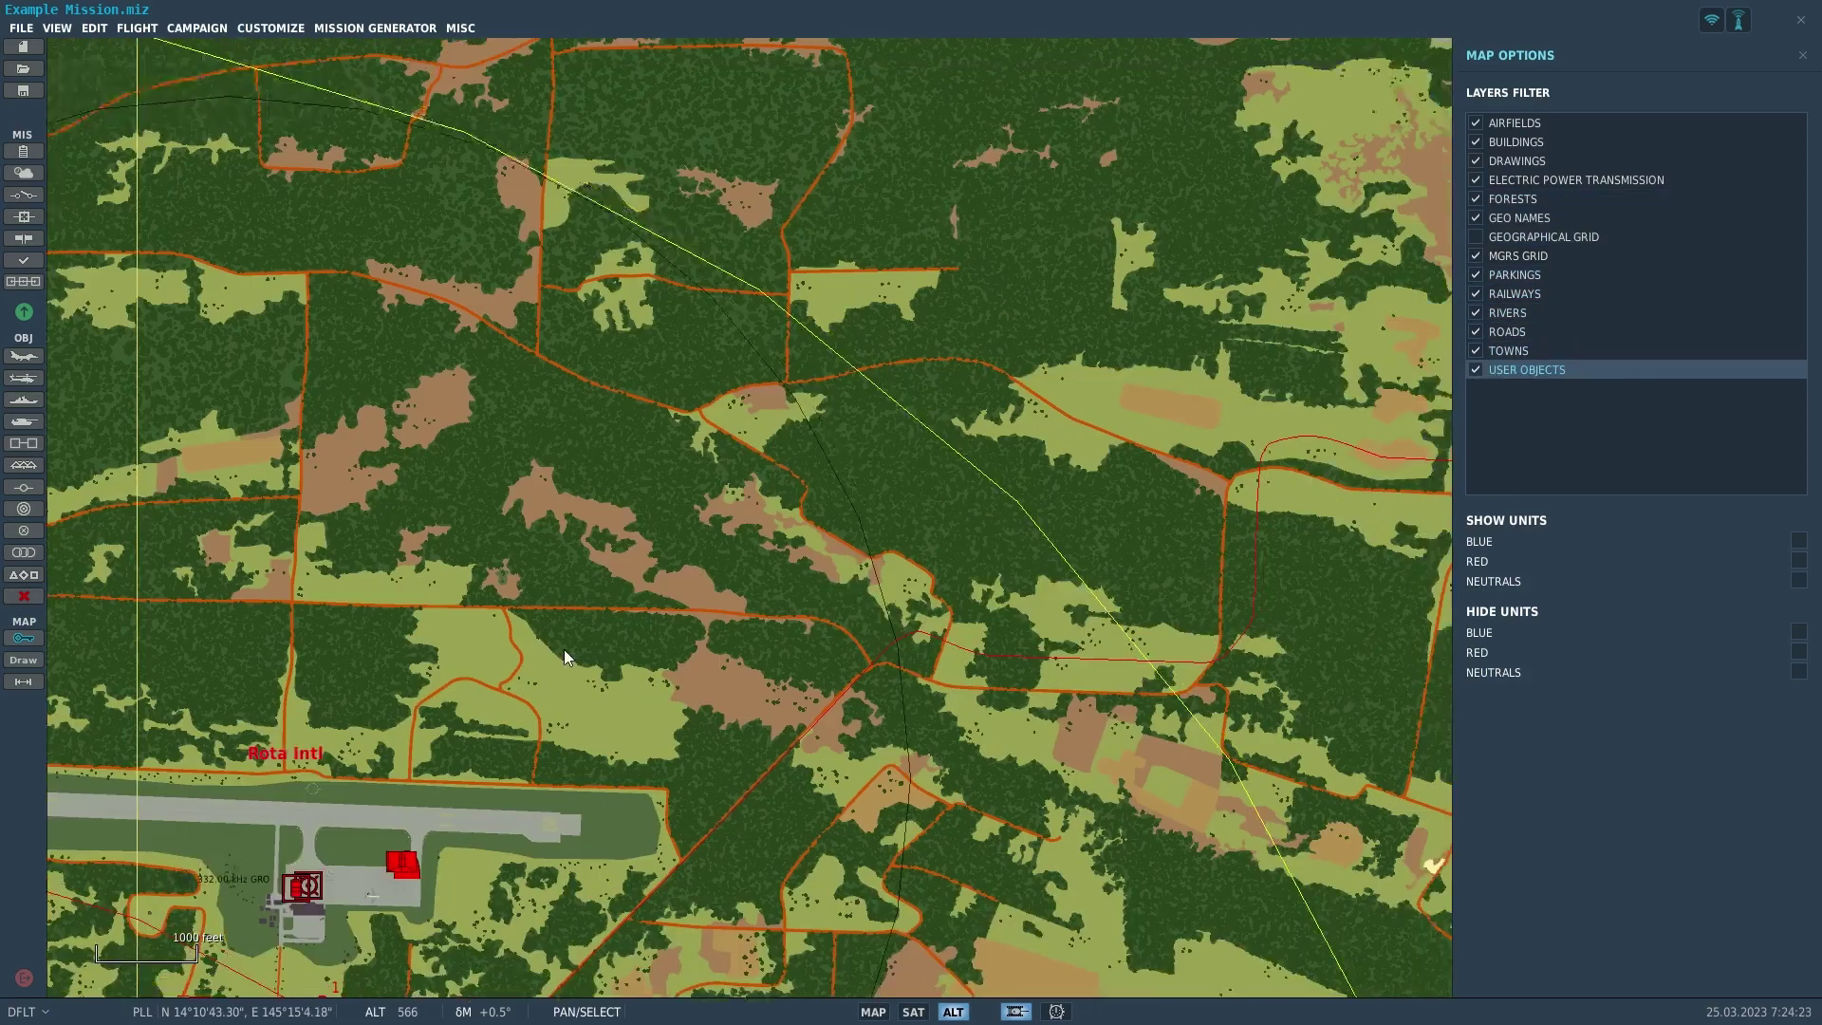
scroll(861, 516, up, 10)
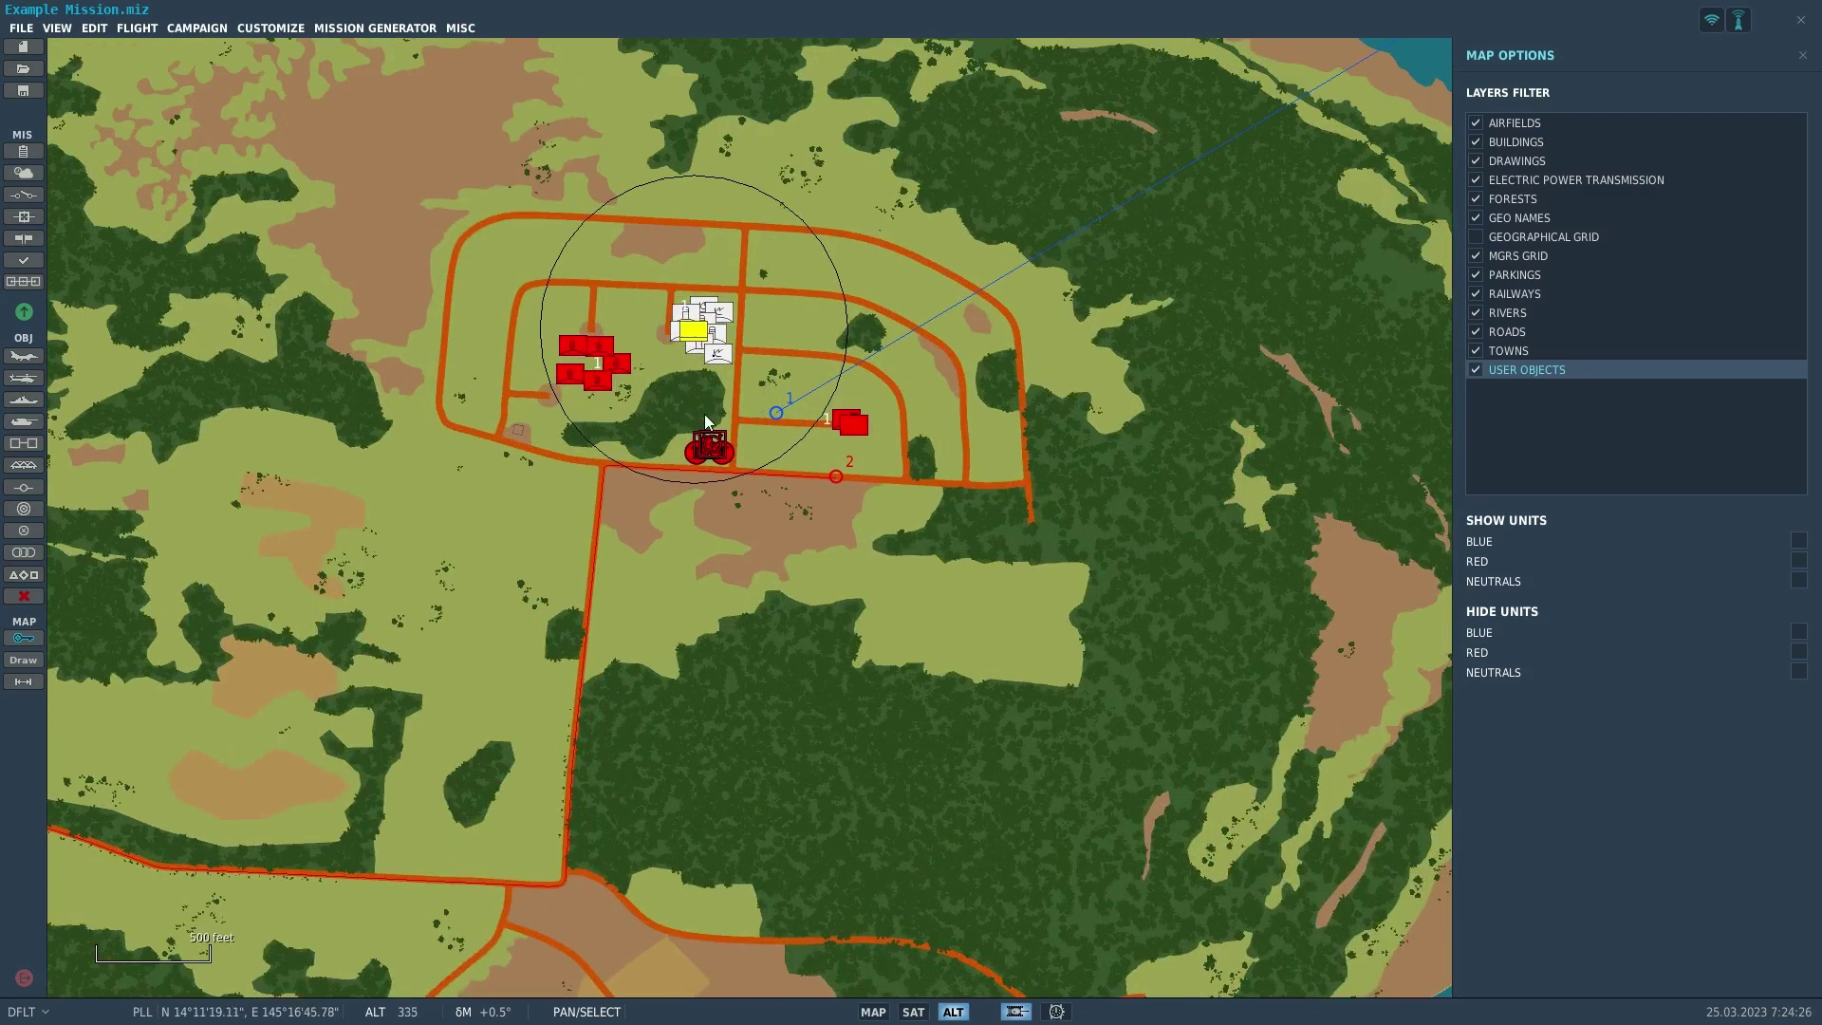
scroll(780, 446, up, 2)
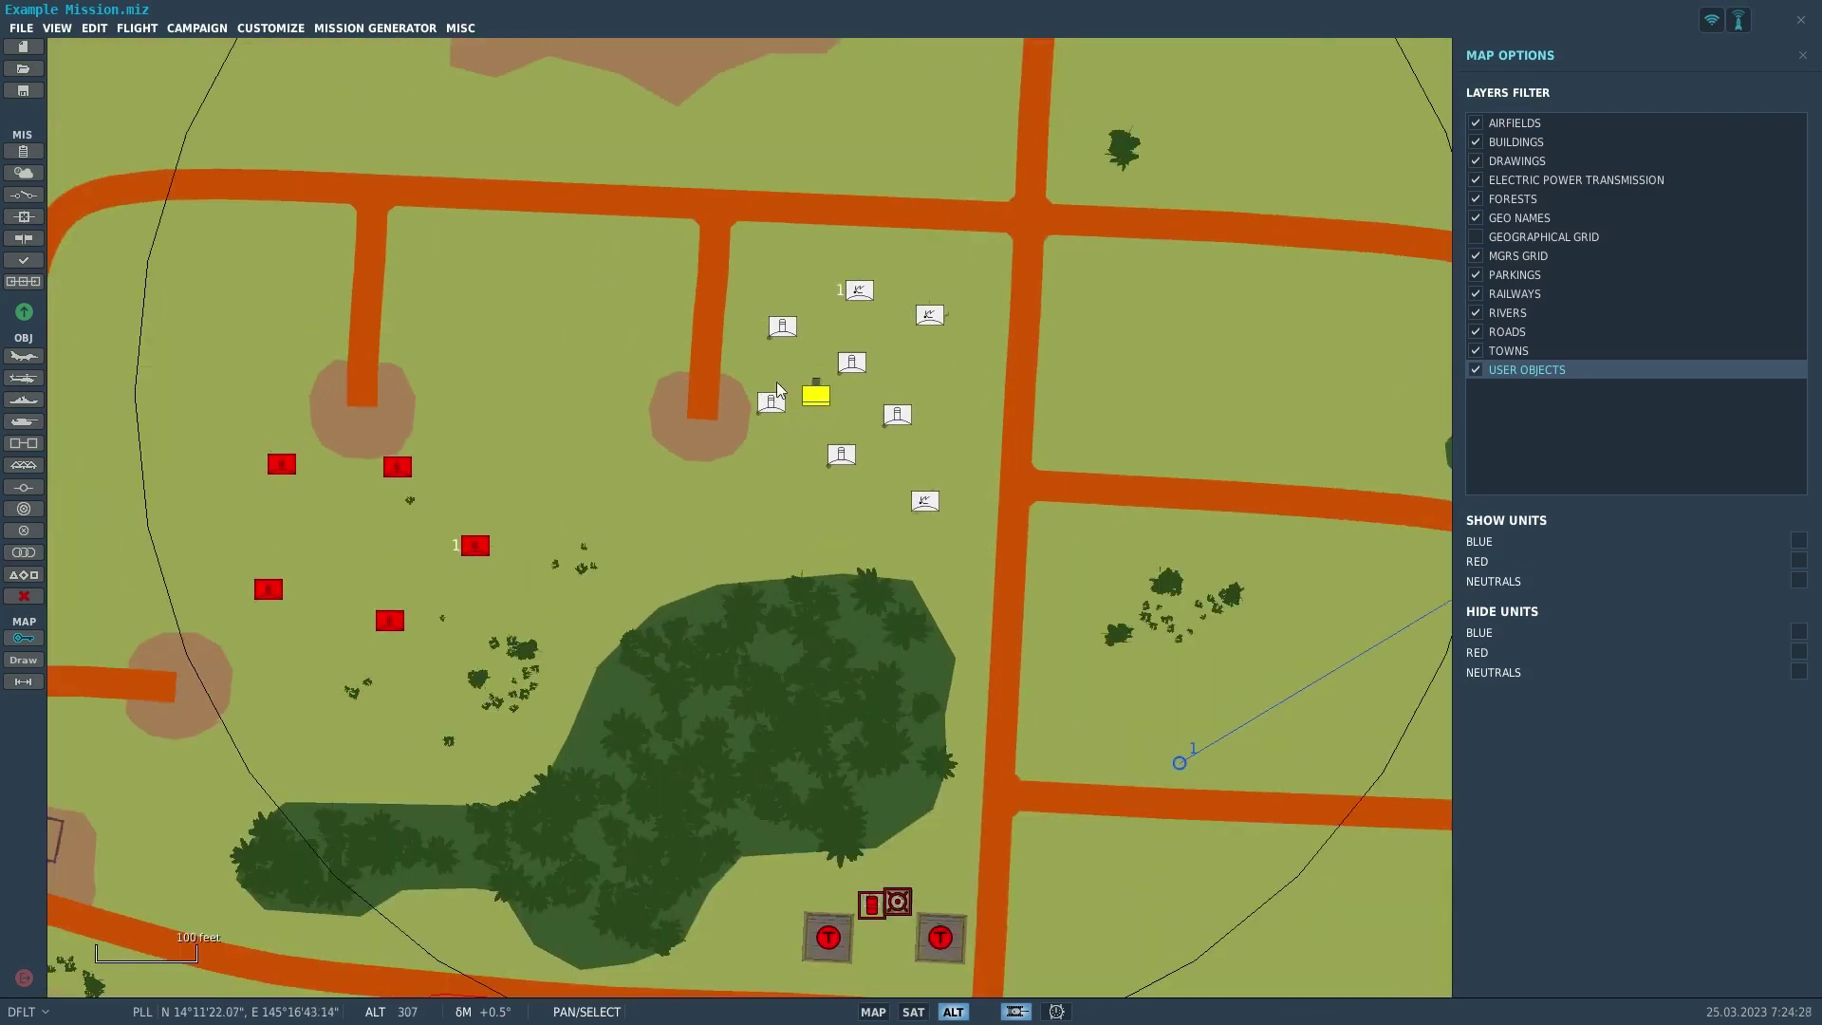
drag(621, 487, 585, 563)
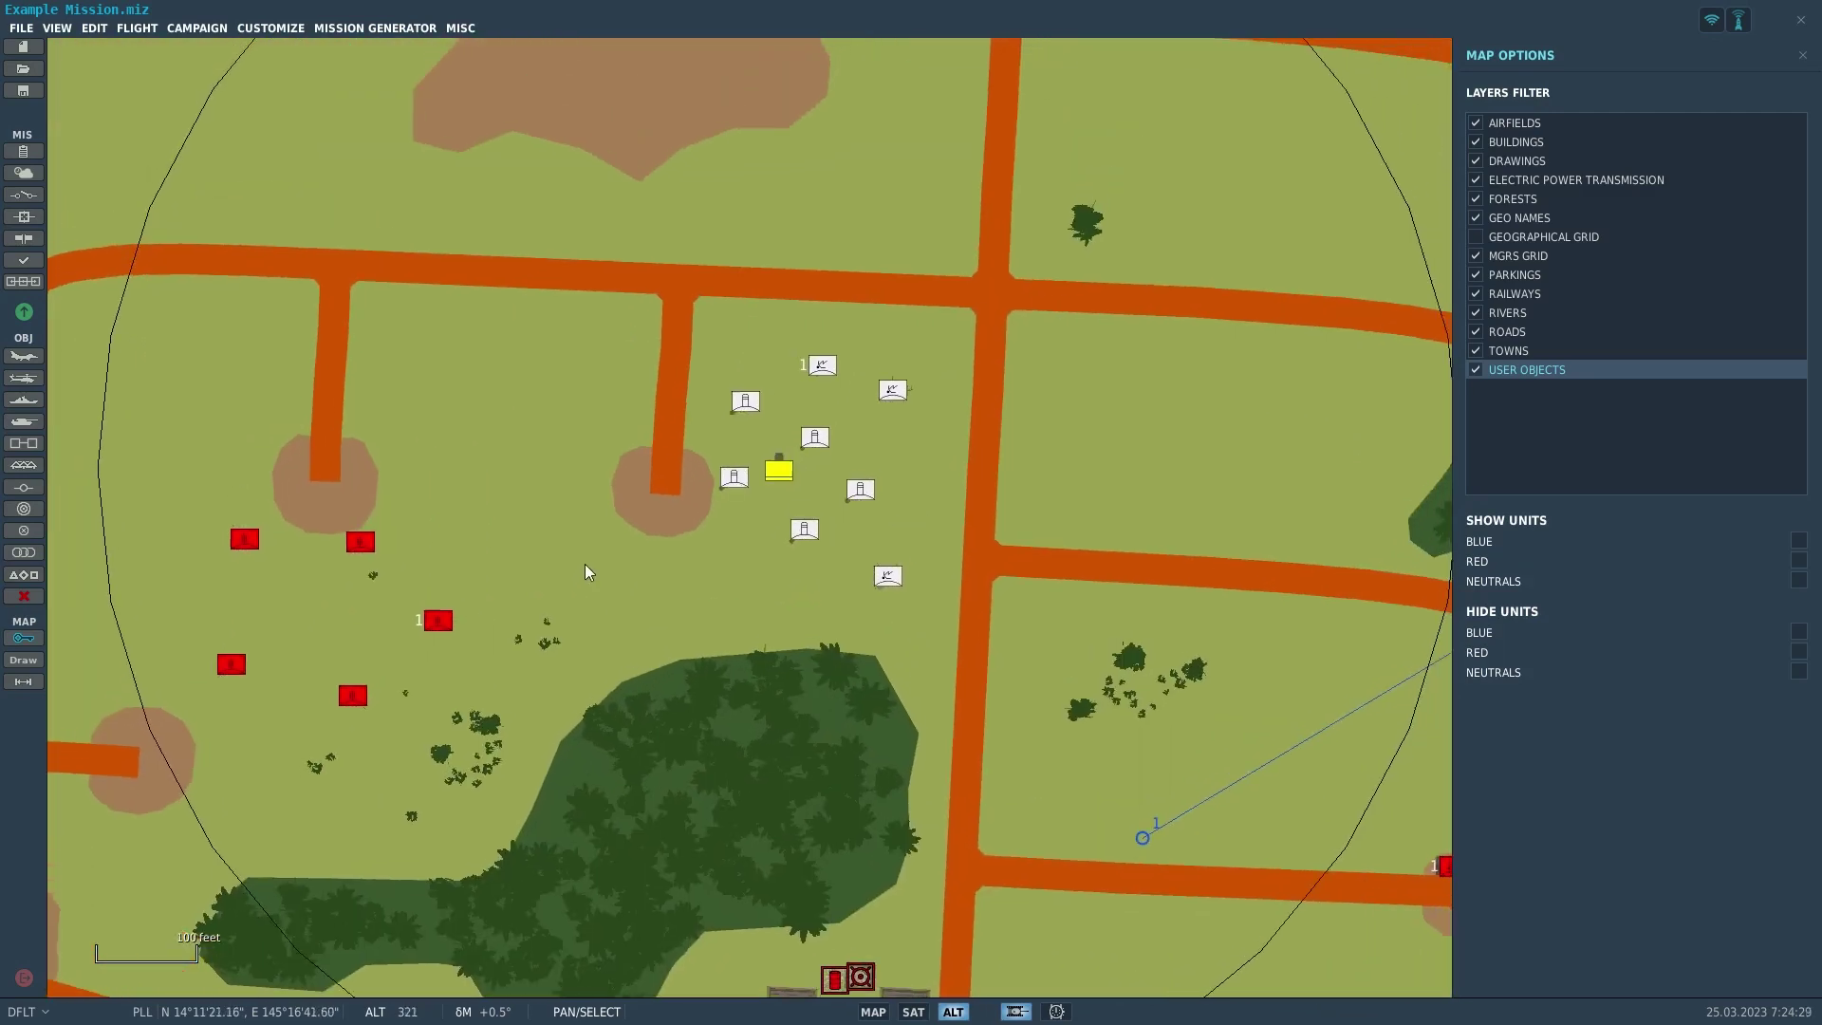
- Select the Heavy AAA-1 group at the SA-2 site and examine its position among the site's roads and surrounding terrain
click(641, 550)
click(824, 368)
scroll(570, 546, down, 4)
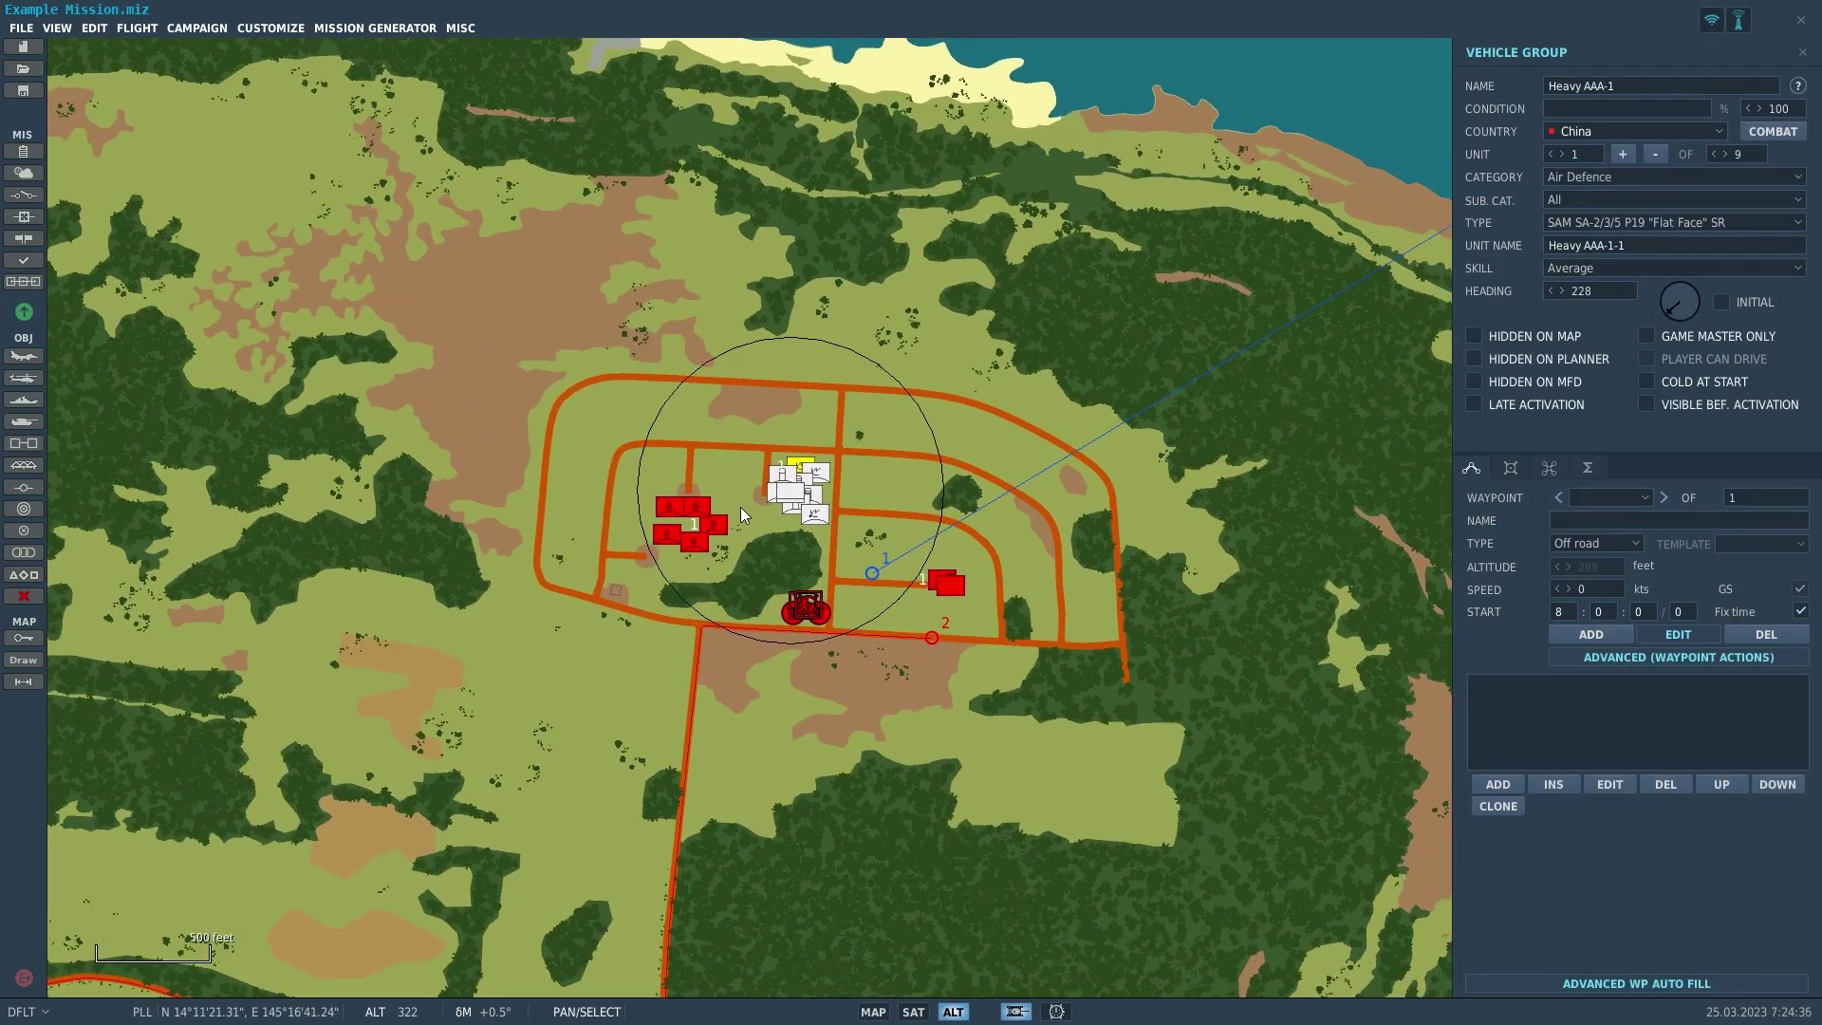
scroll(607, 569, down, 3)
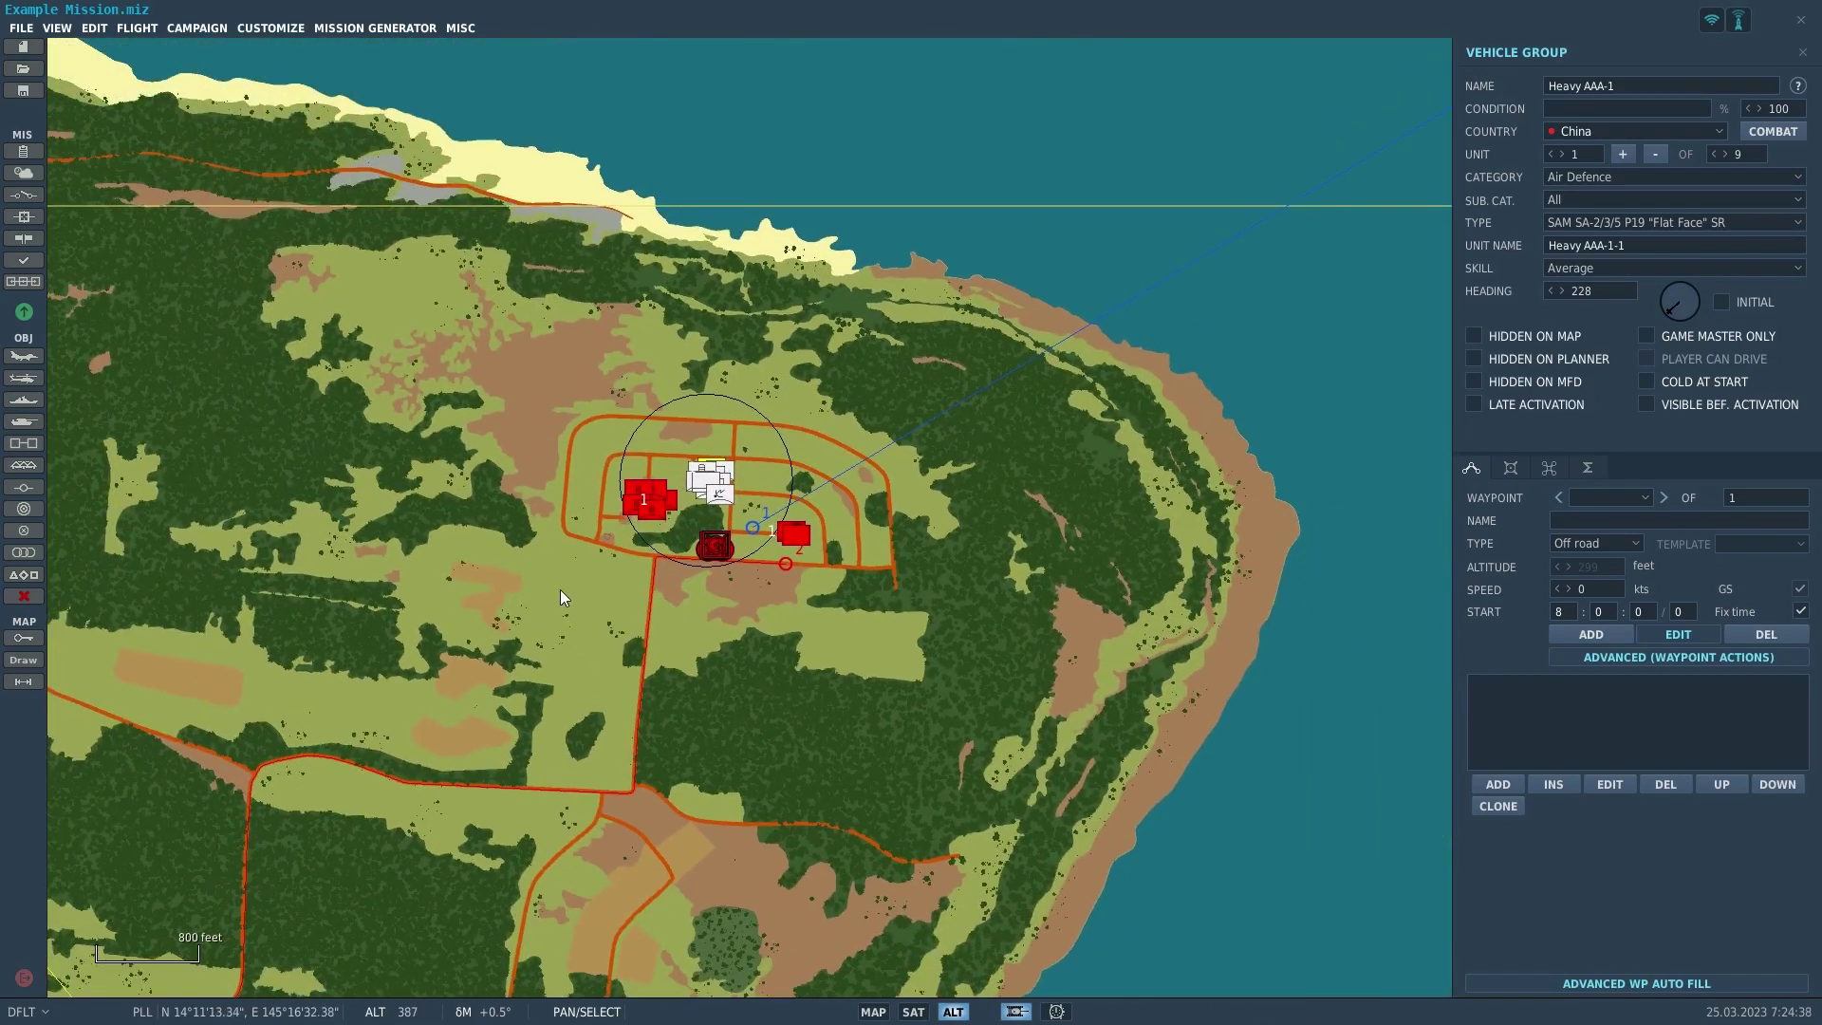
right_drag(560, 590, 555, 569)
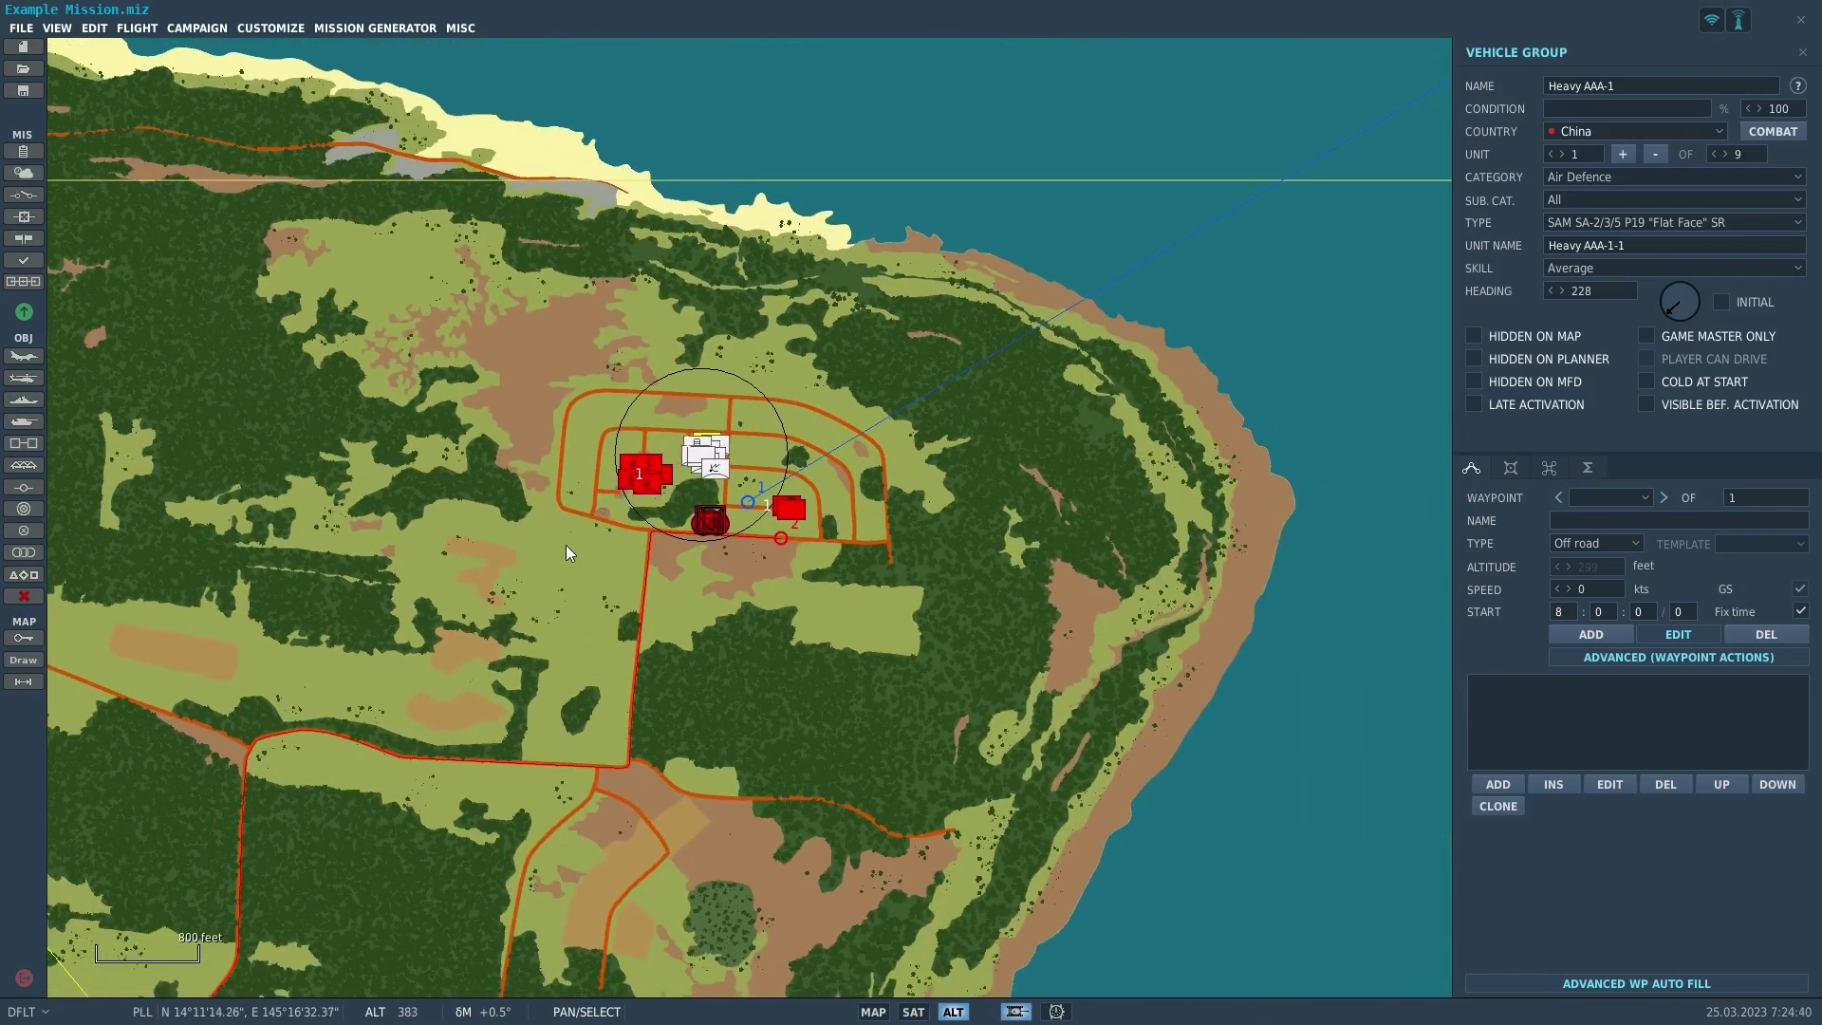
scroll(703, 470, up, 2)
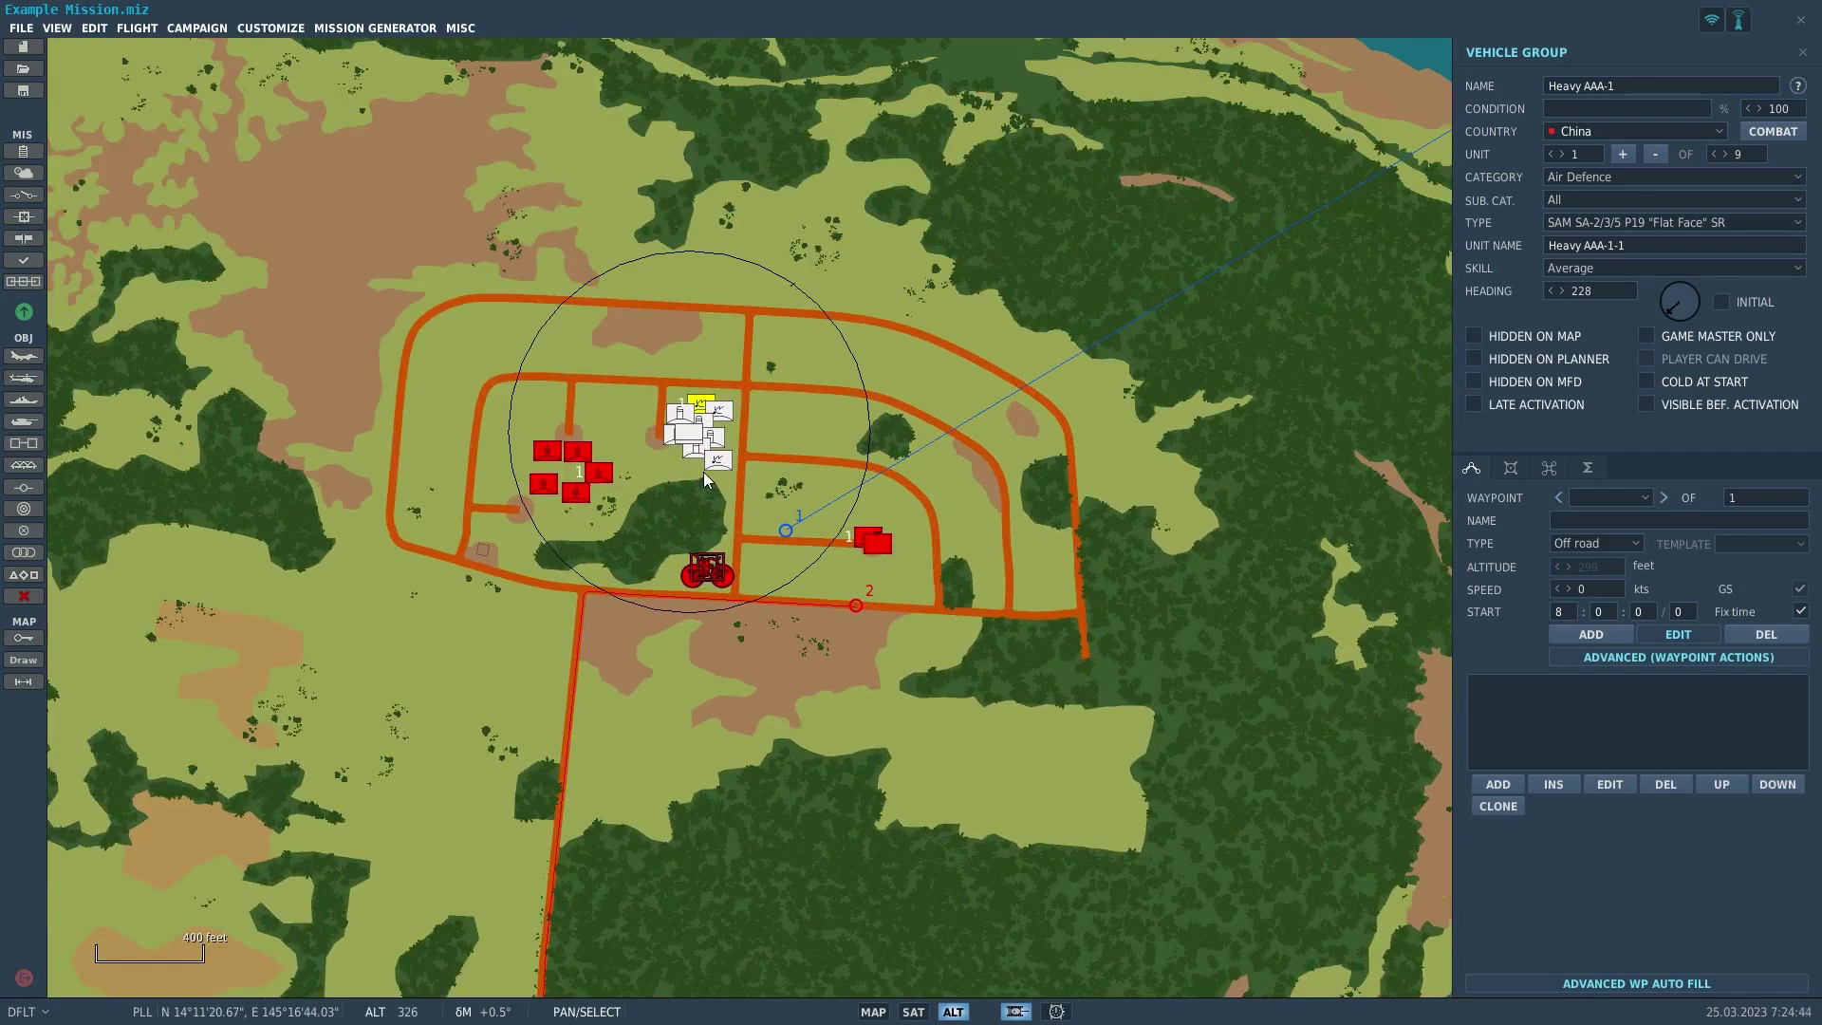
right_drag(681, 458, 681, 613)
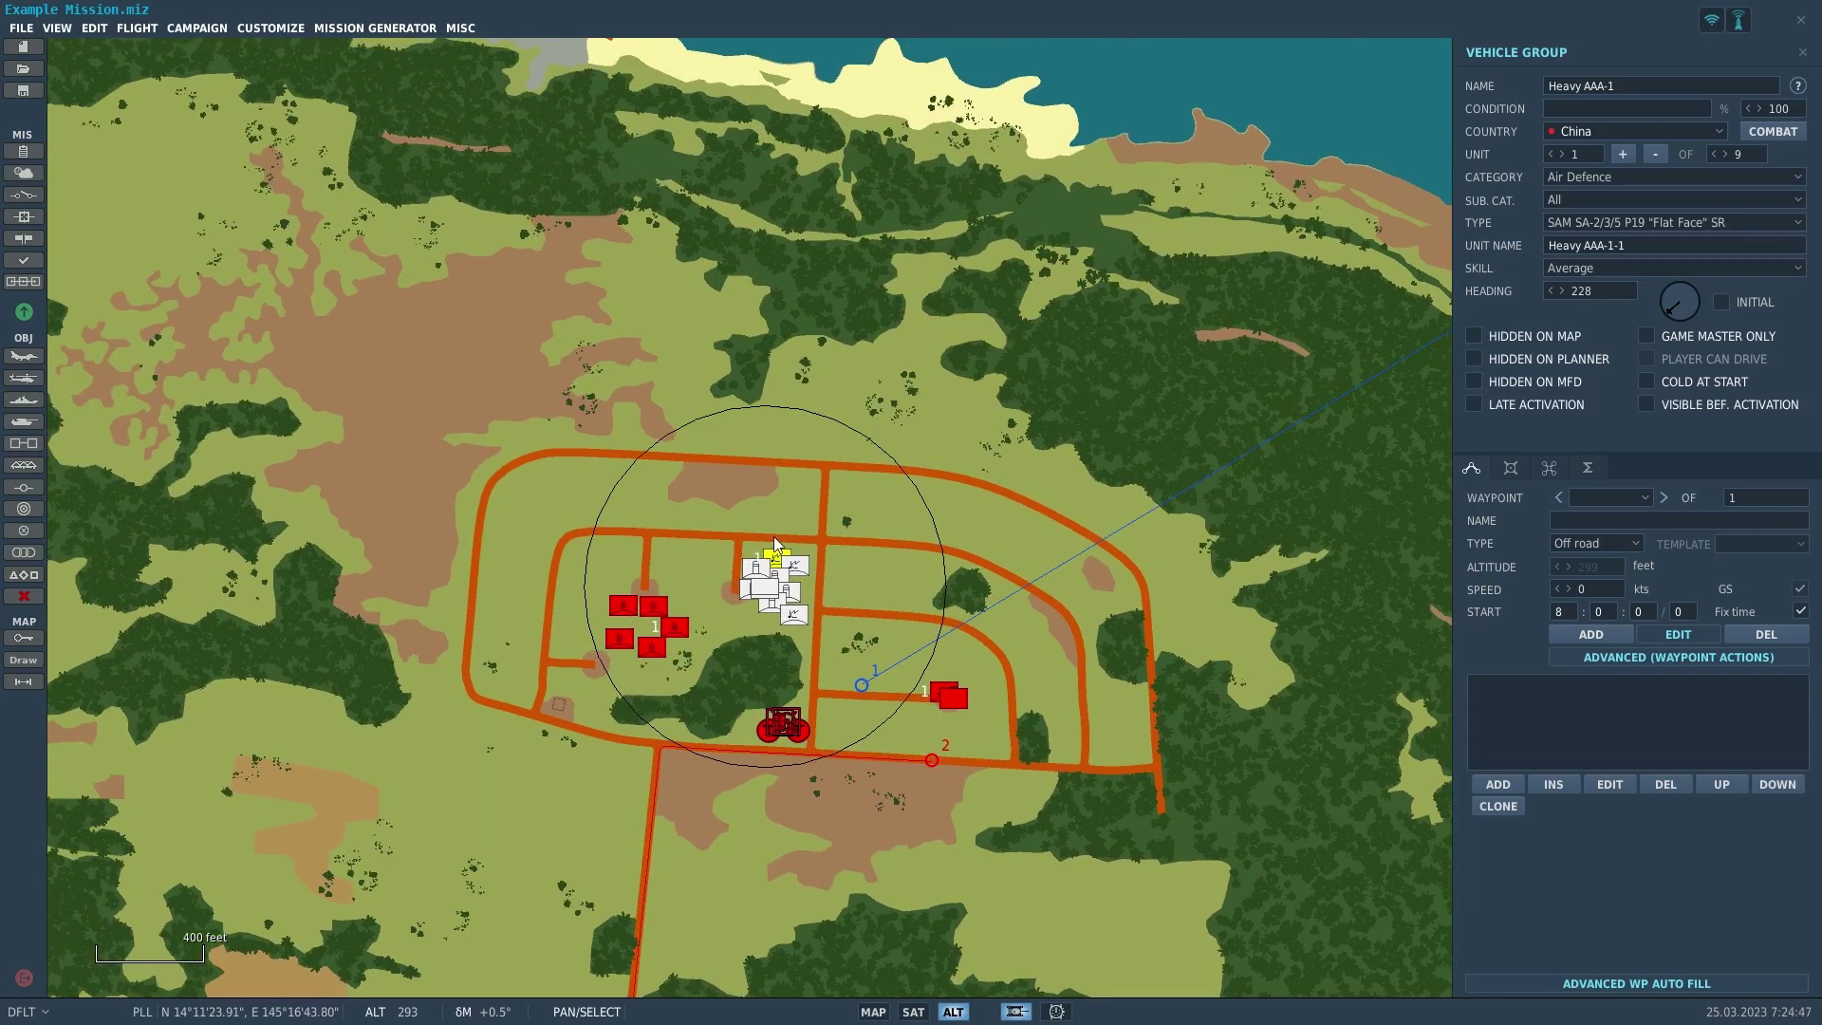
right_drag(800, 563, 859, 495)
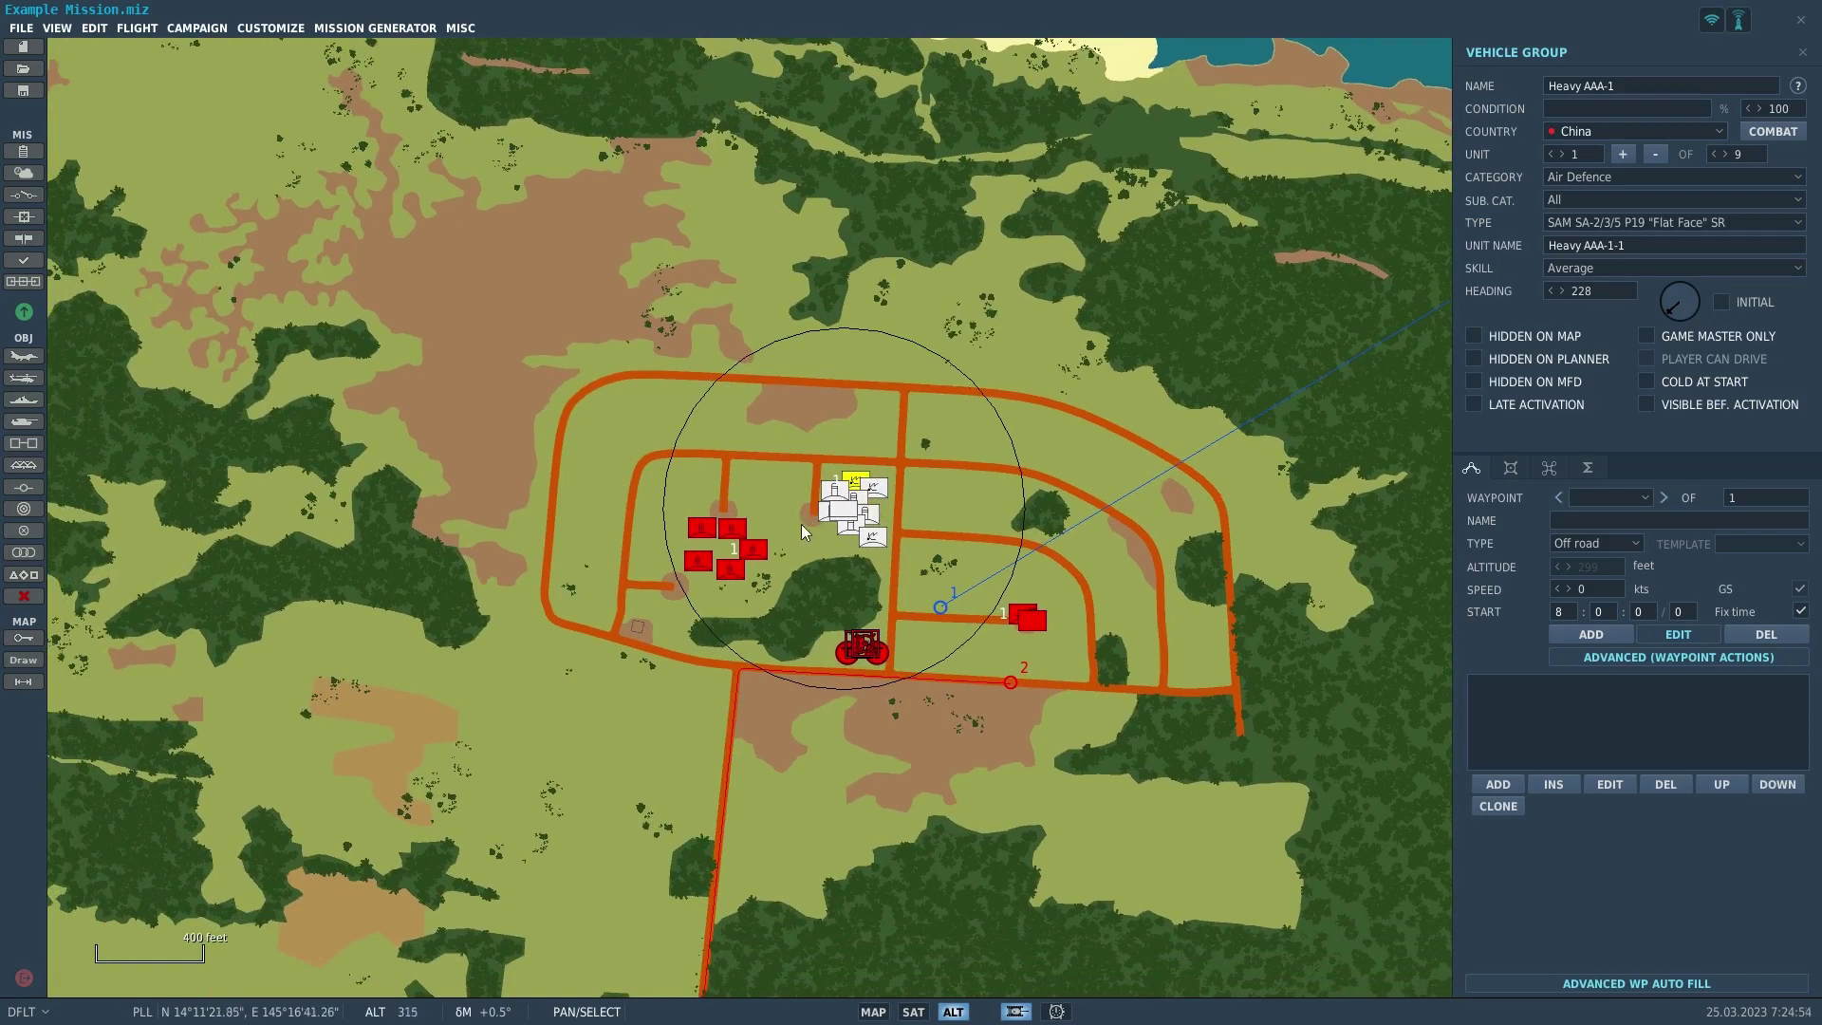
- Select the neighbouring Heavy AAA group of KS-19 100mm guns and inspect its gun layout up close
click(755, 553)
scroll(783, 560, up, 10)
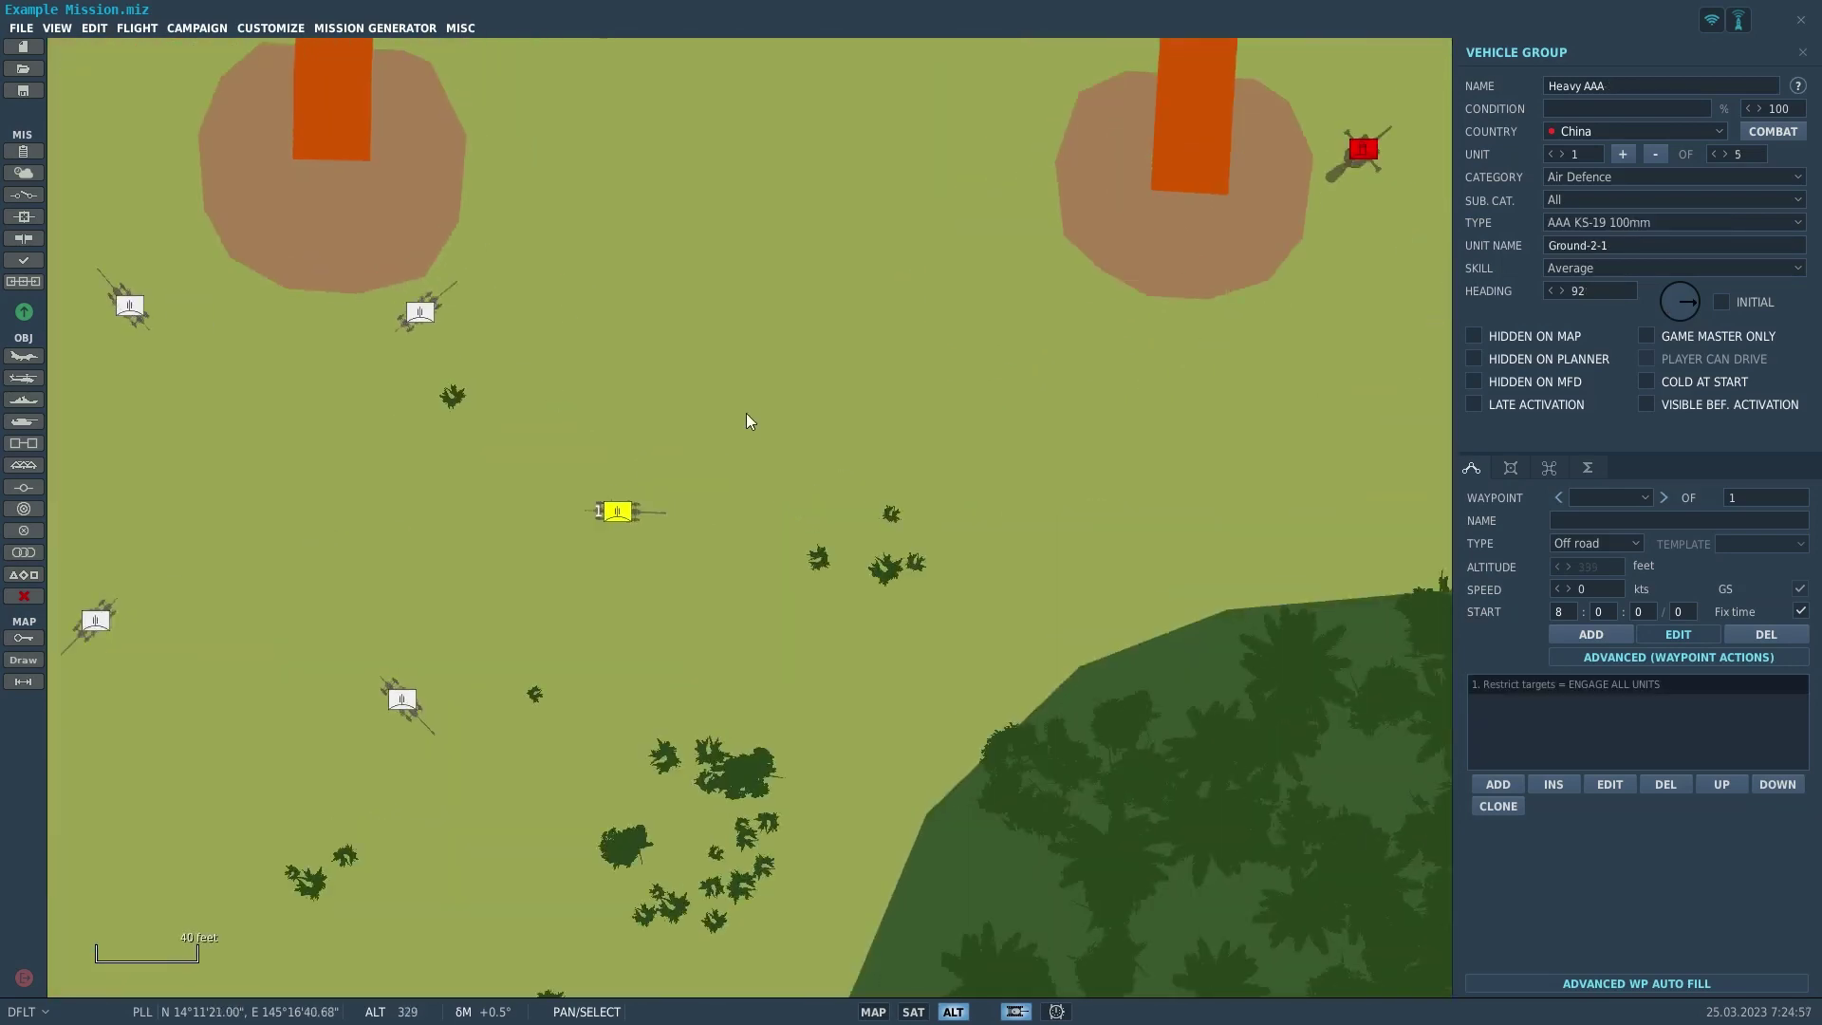
drag(746, 420, 366, 572)
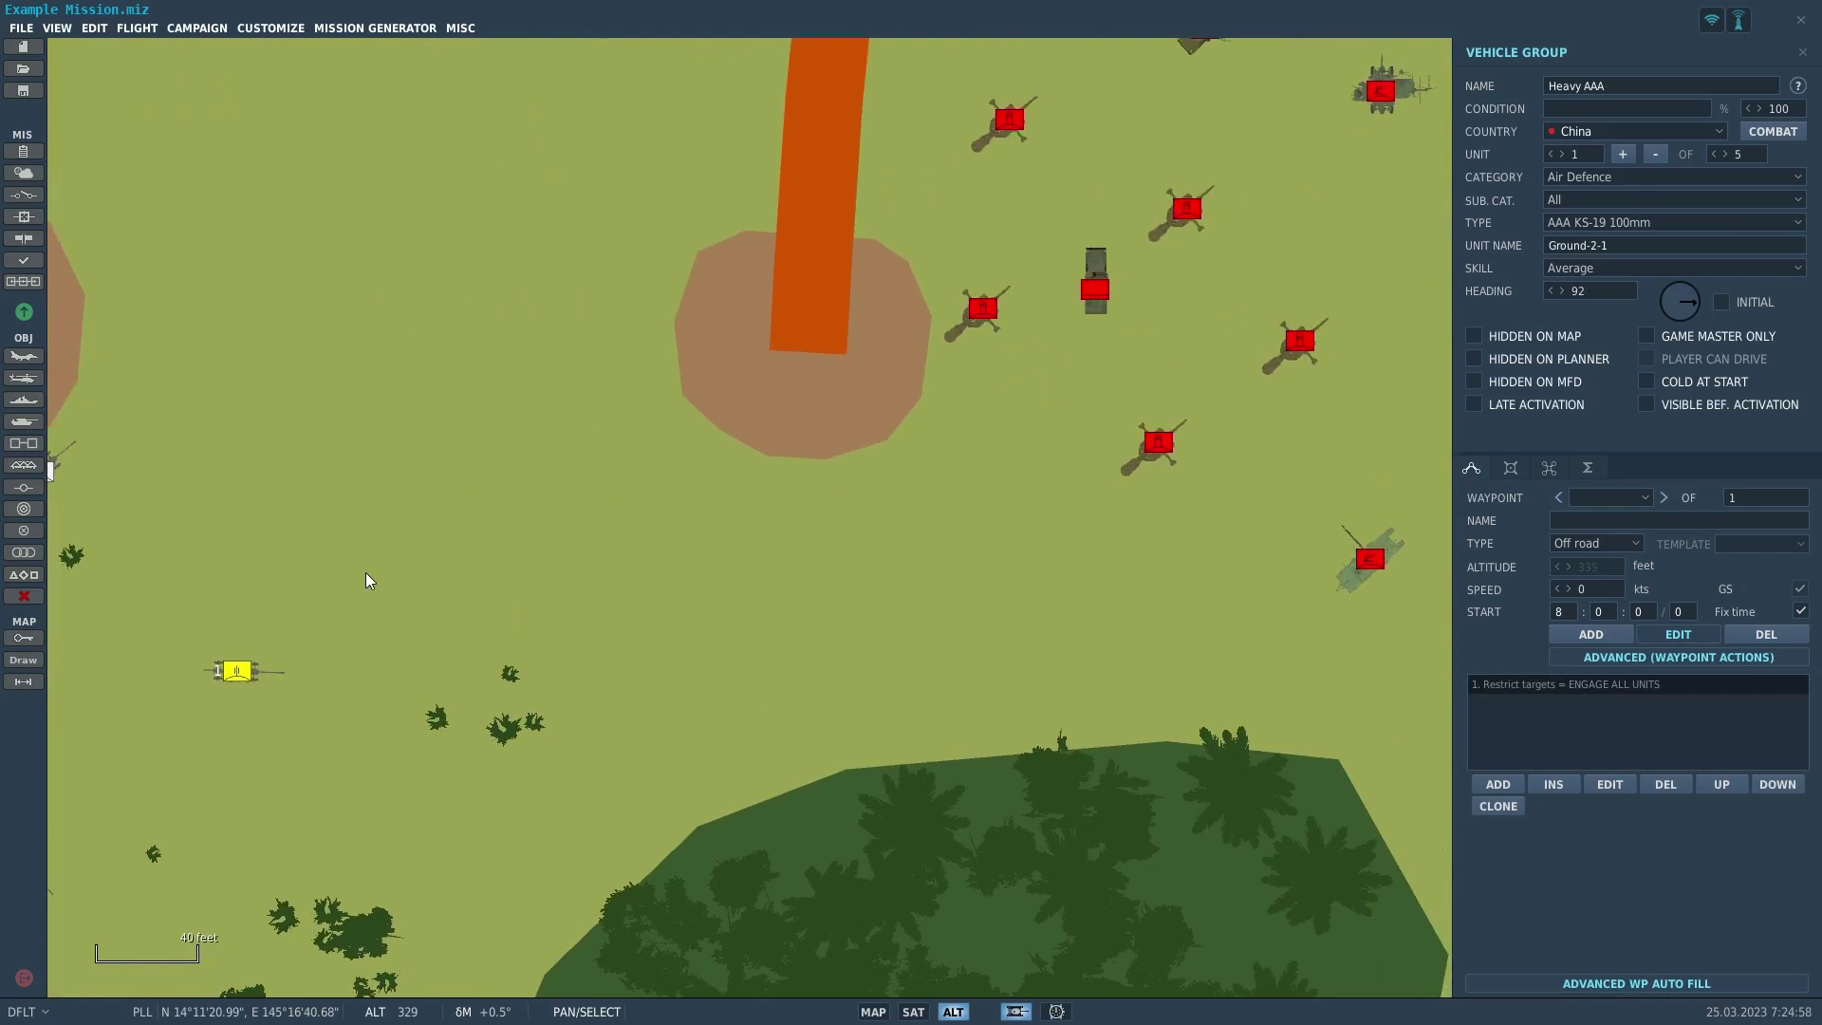
scroll(367, 572, down, 3)
drag(497, 576, 894, 469)
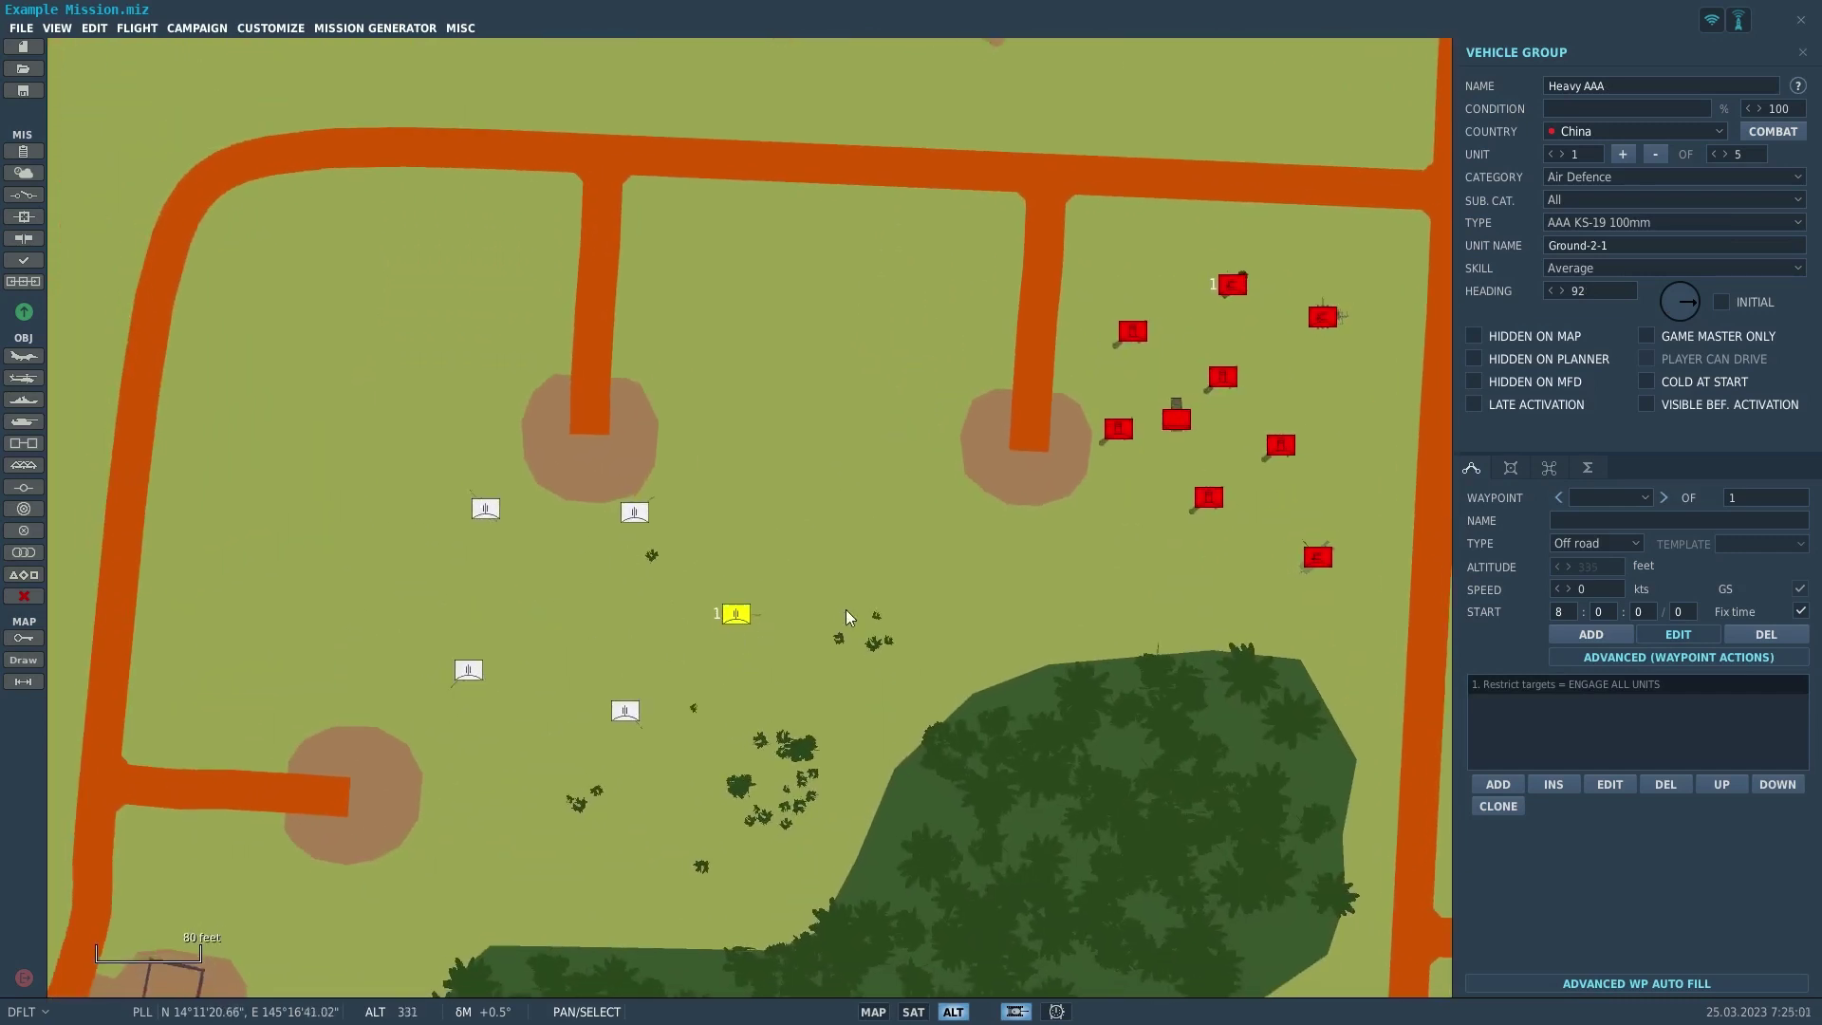
- Examine the range rings around Rota with the Heavy AAA group selected, then return to a close view of the SA-2 site
scroll(794, 668, down, 14)
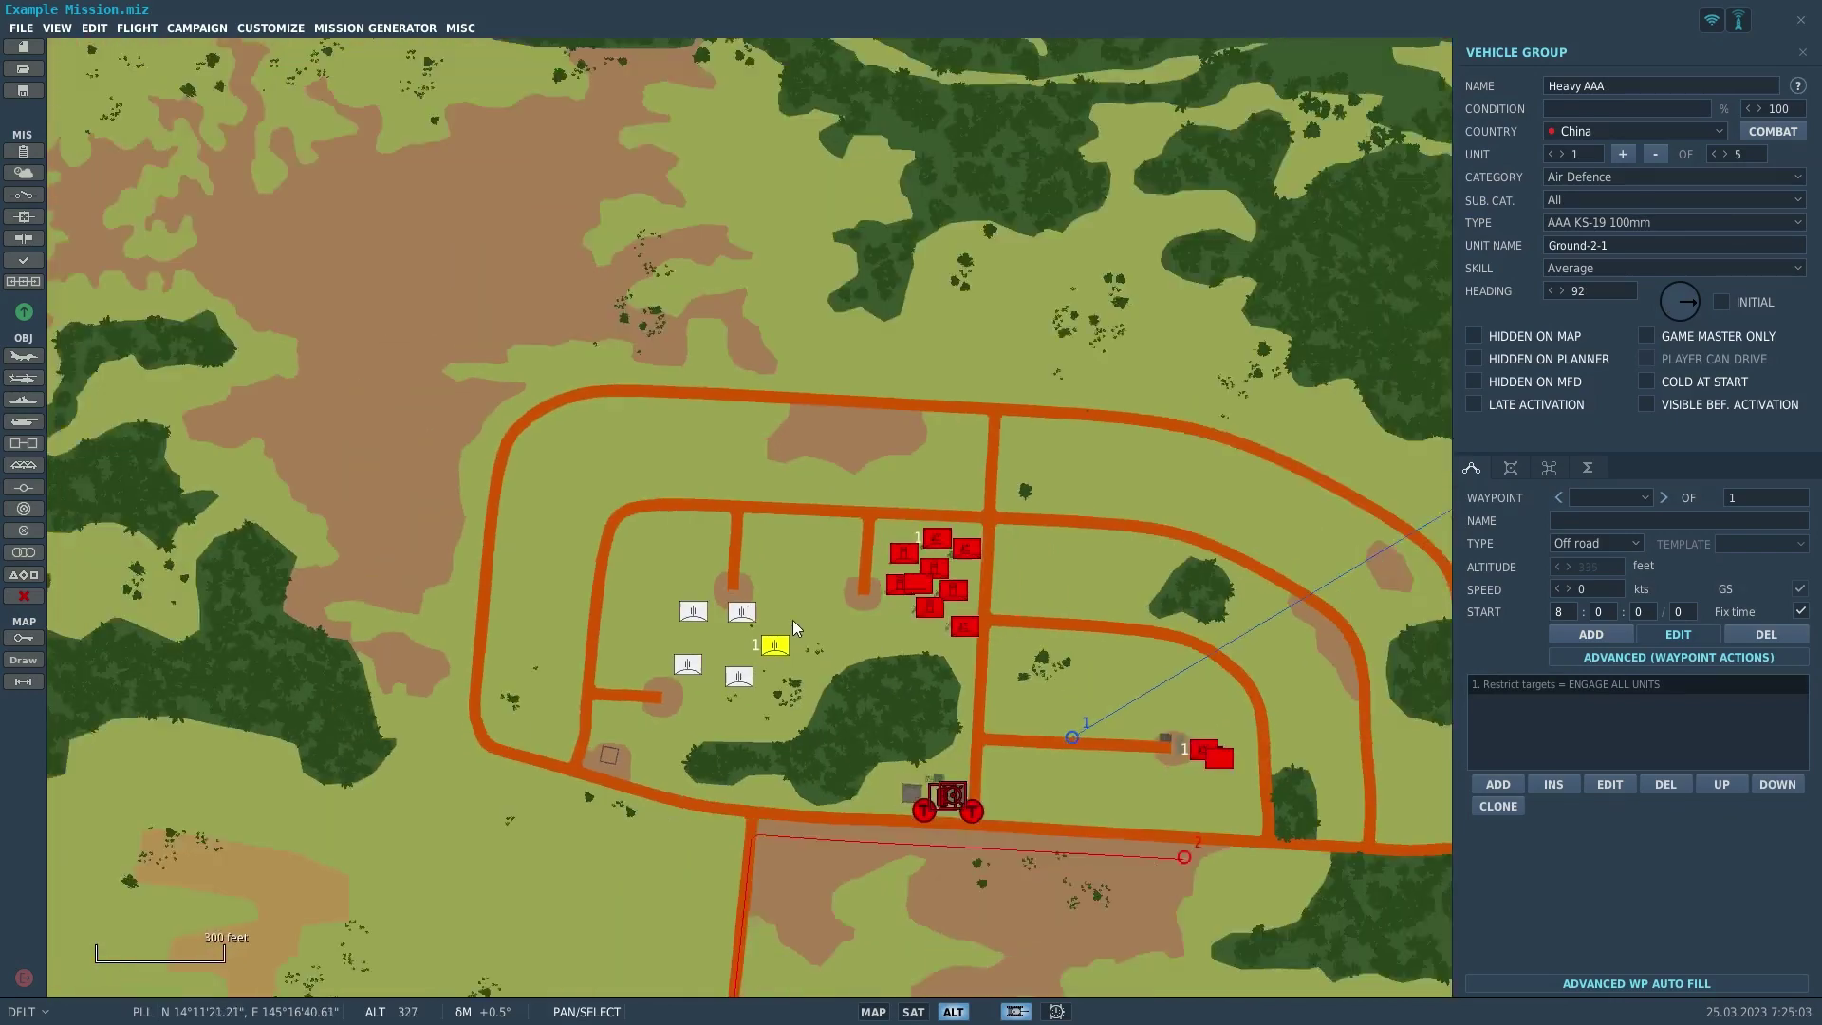
scroll(885, 596, down, 8)
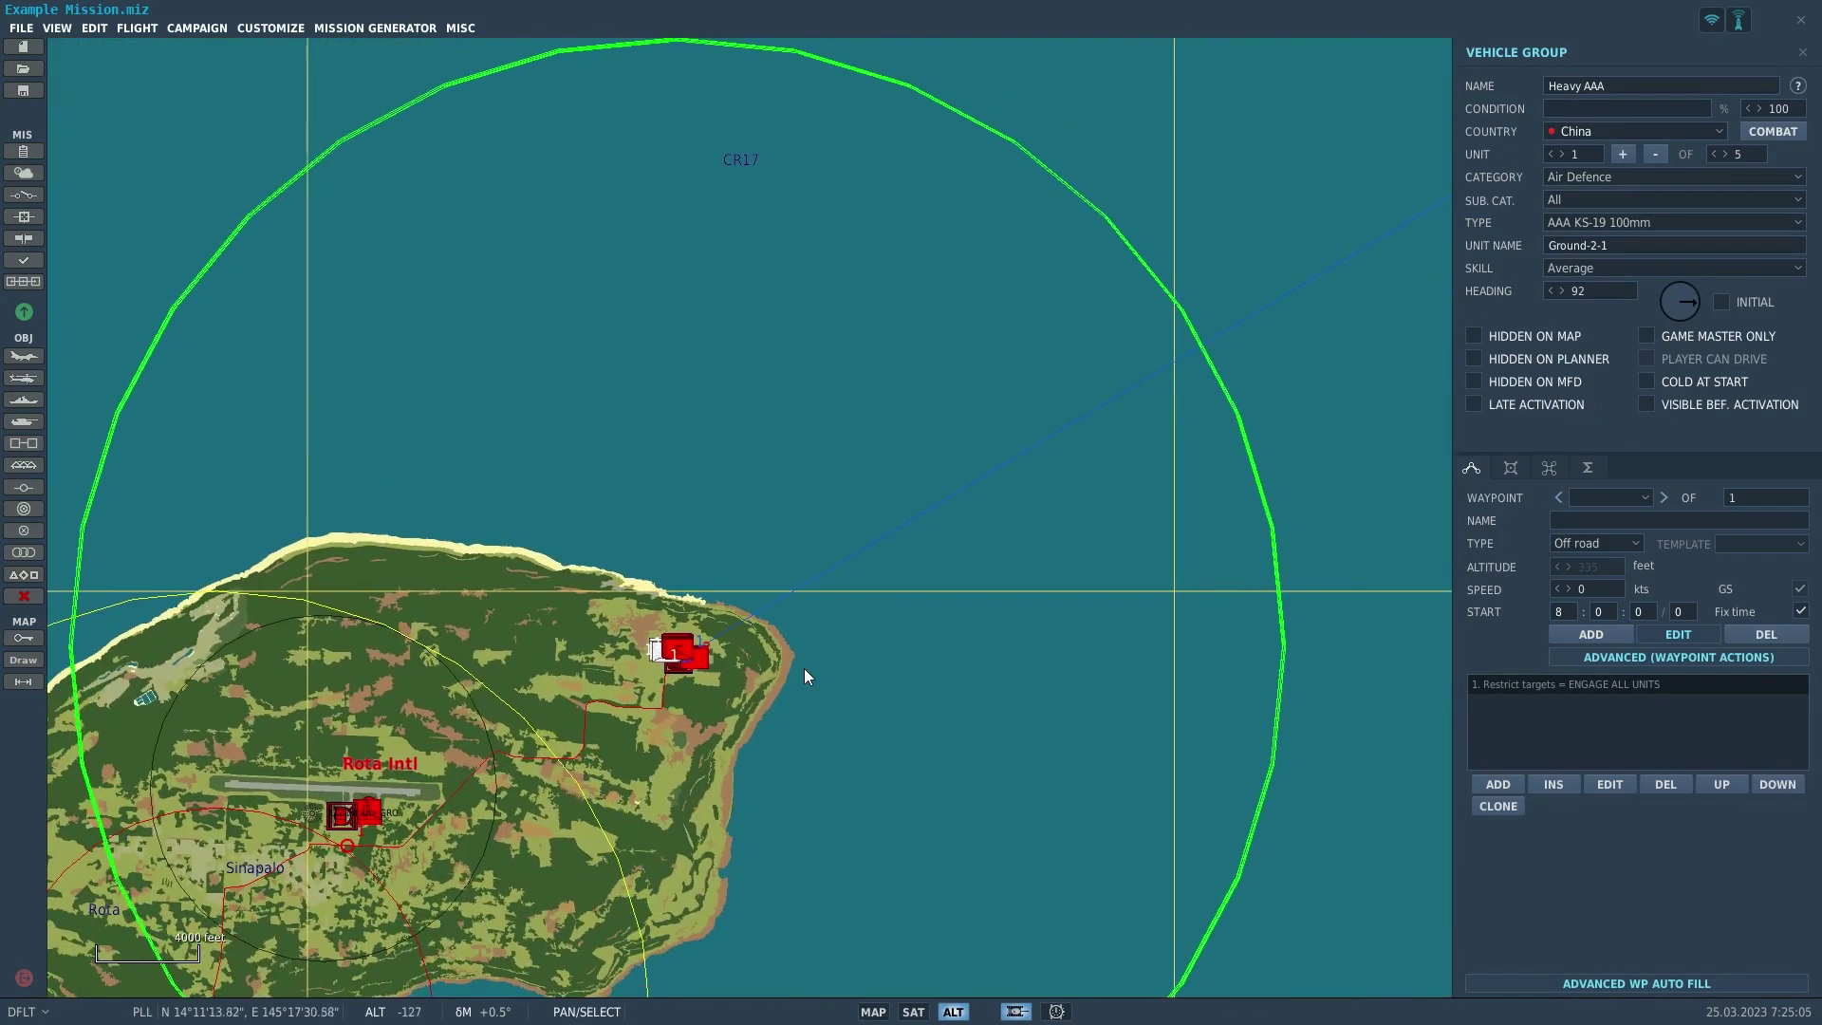
scroll(800, 670, down, 6)
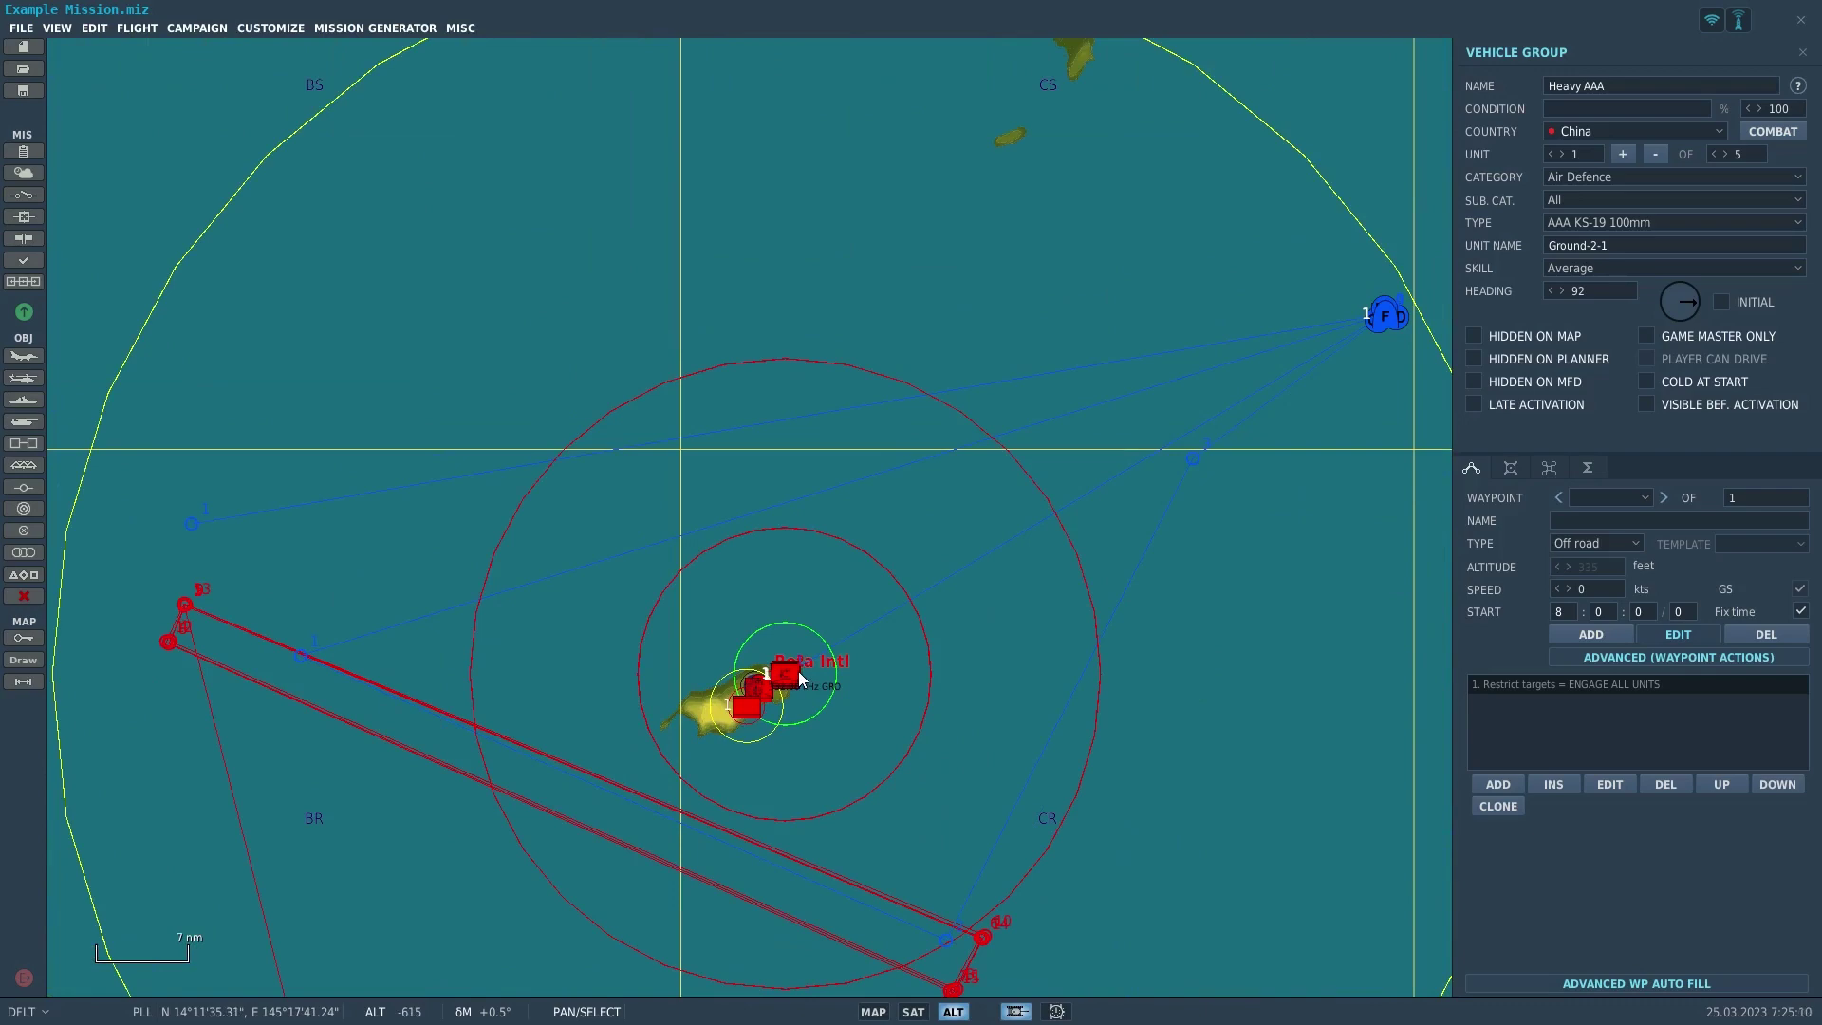
scroll(800, 677, up, 12)
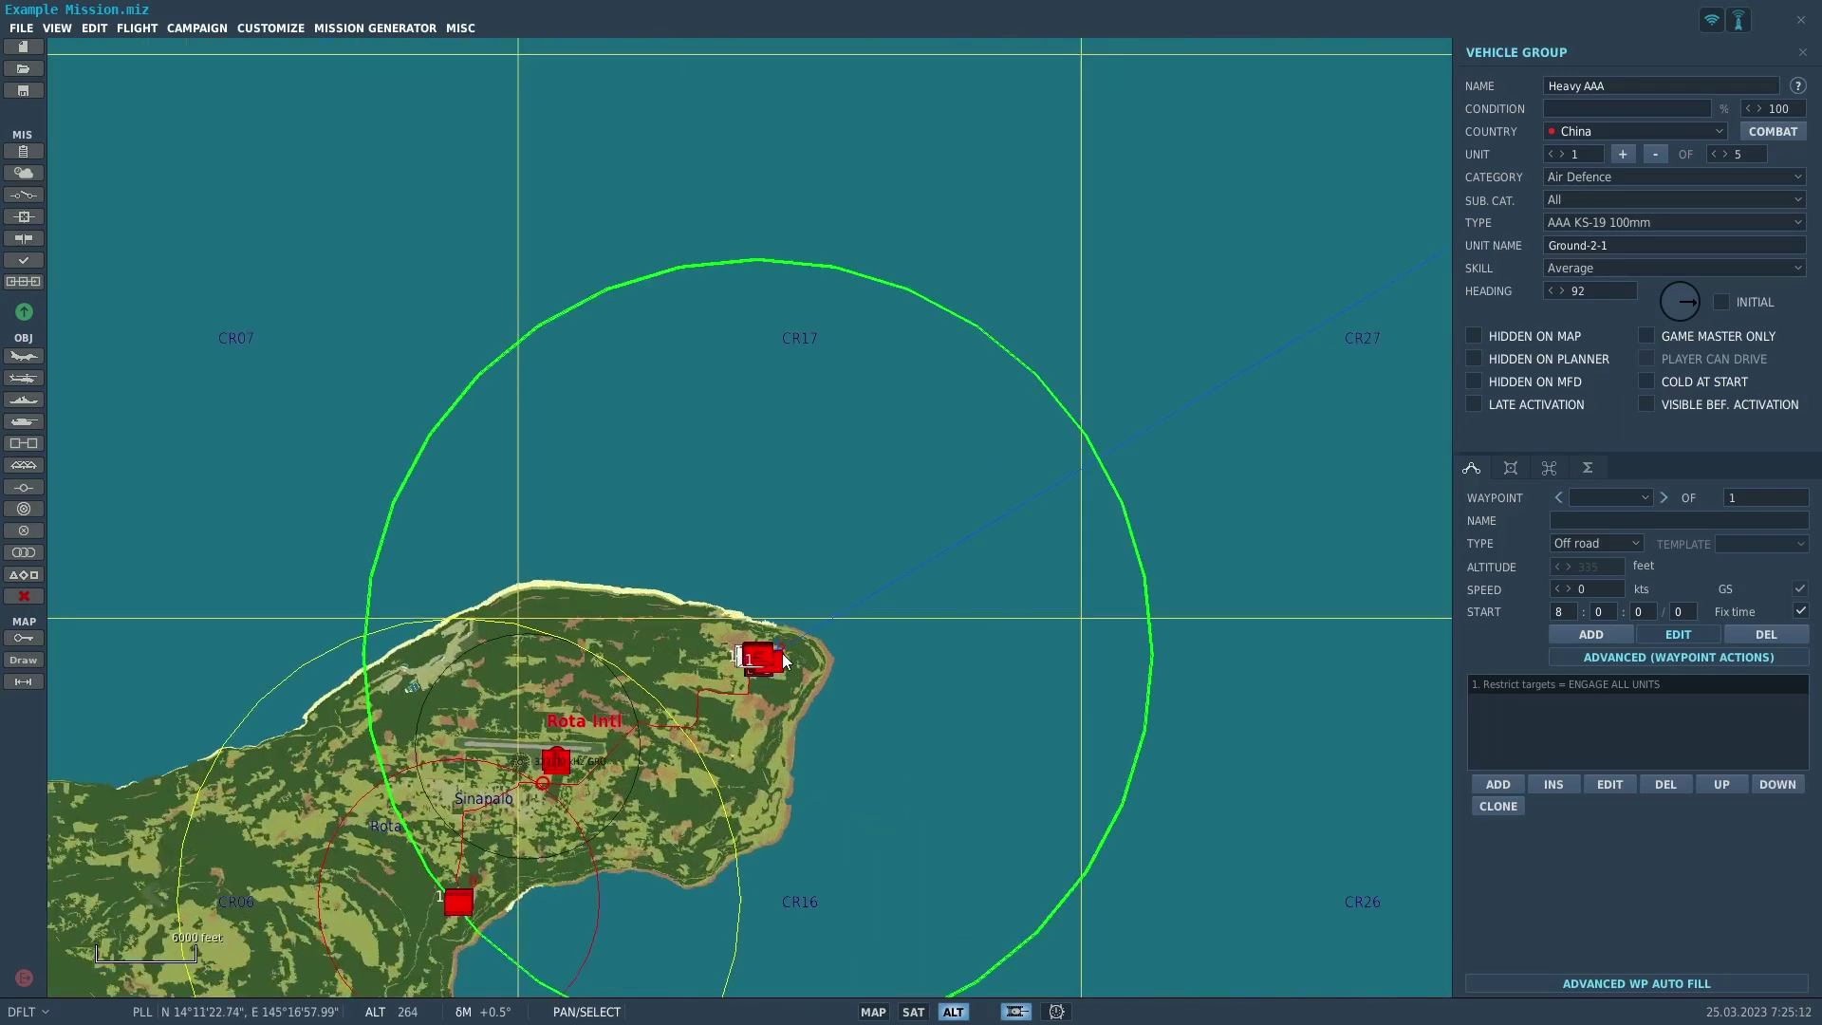
scroll(773, 662, up, 3)
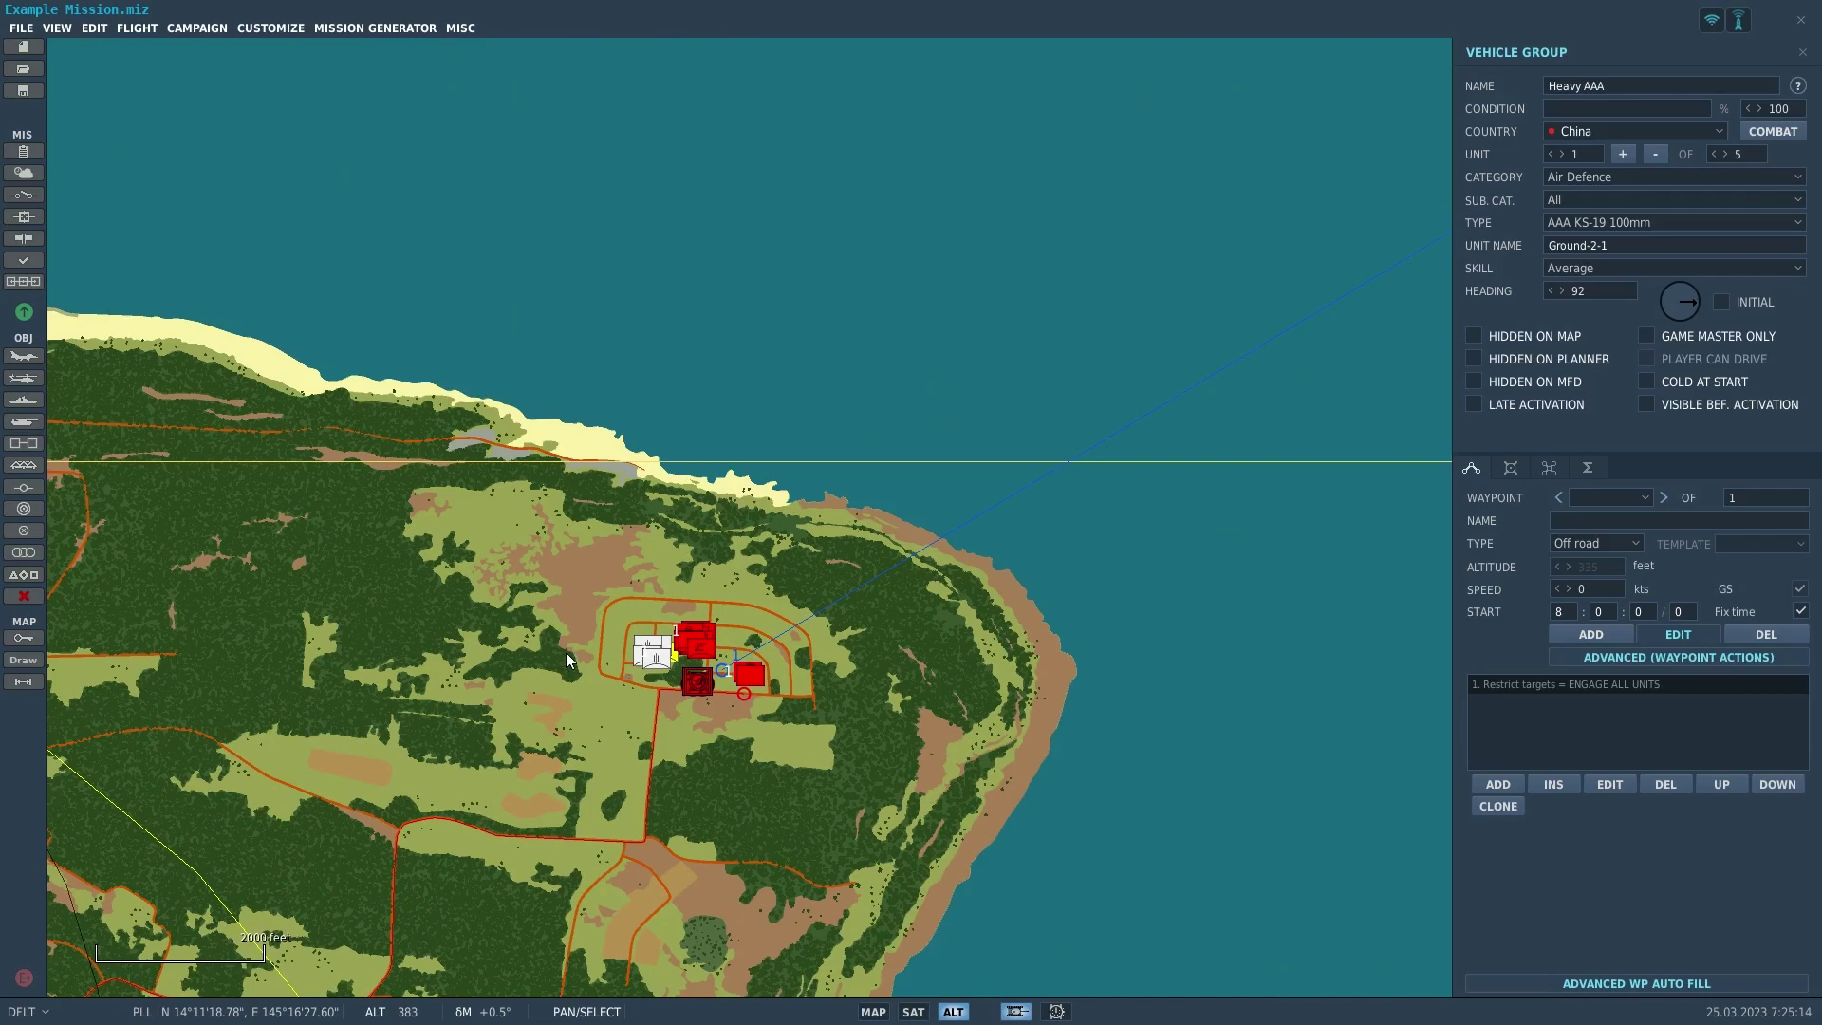
scroll(598, 621, up, 2)
drag(629, 593, 635, 613)
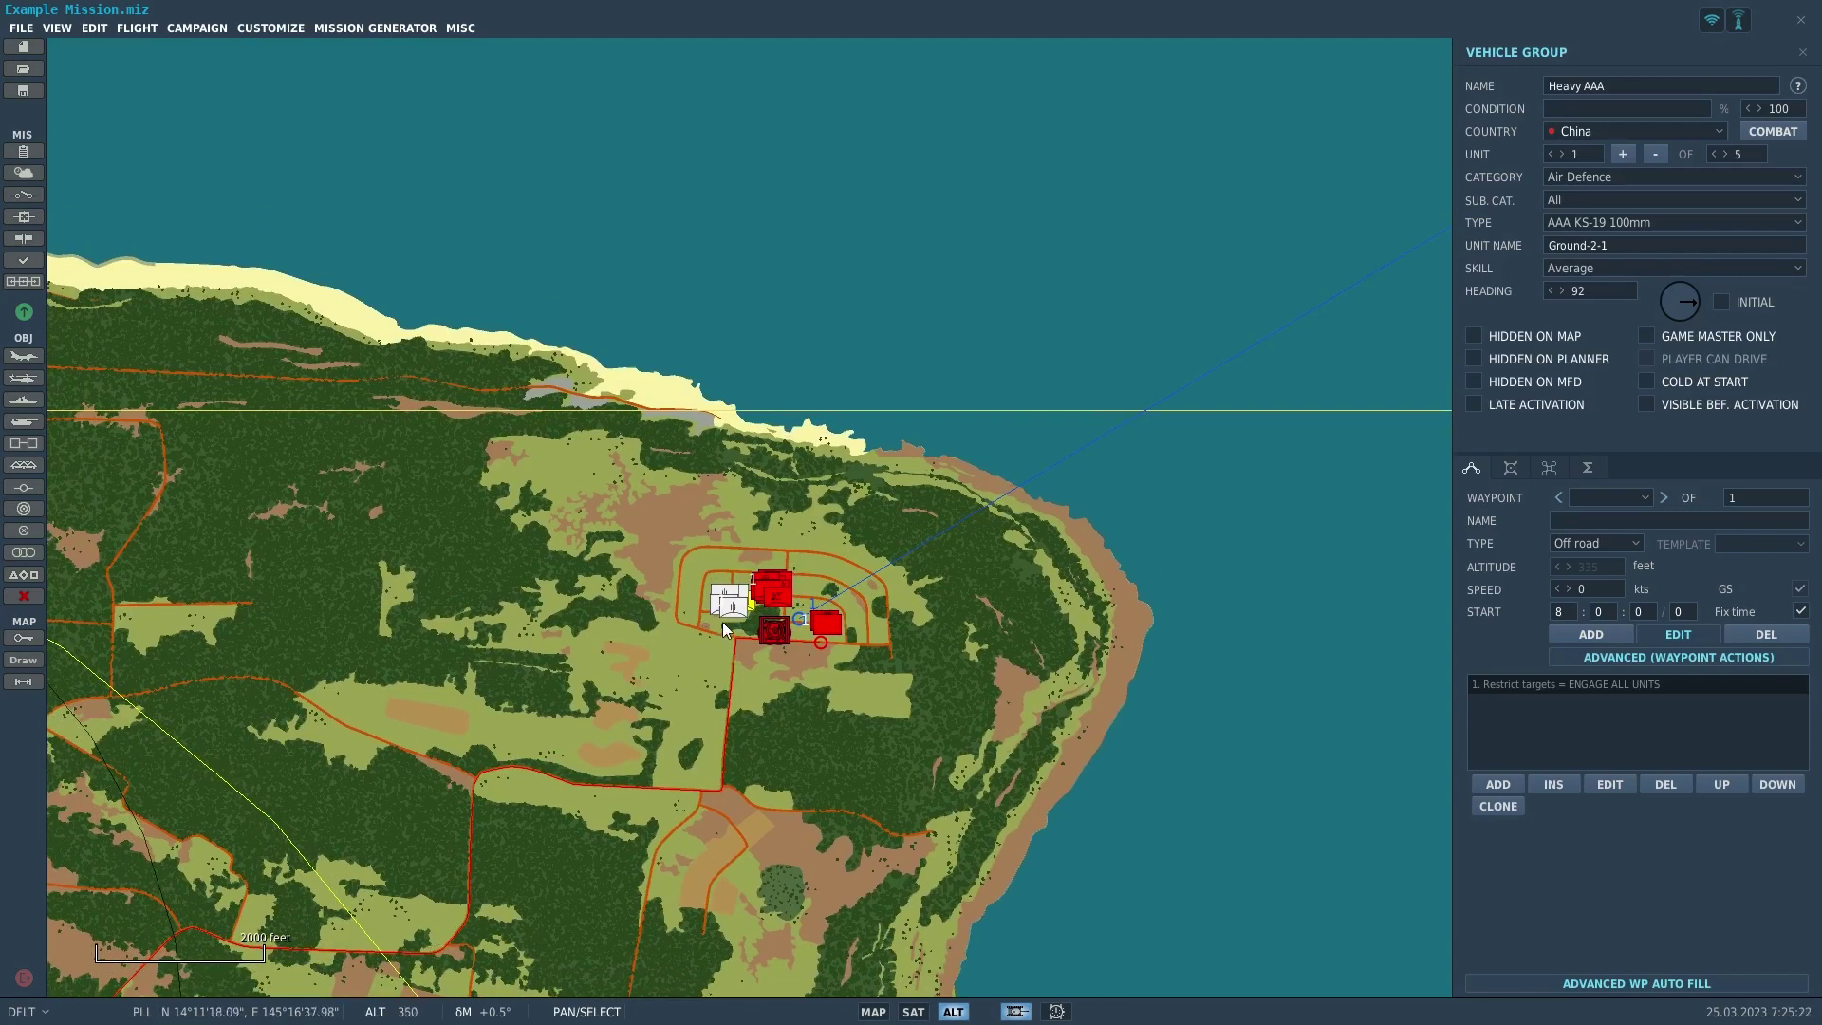
scroll(721, 622, up, 4)
scroll(814, 529, up, 1)
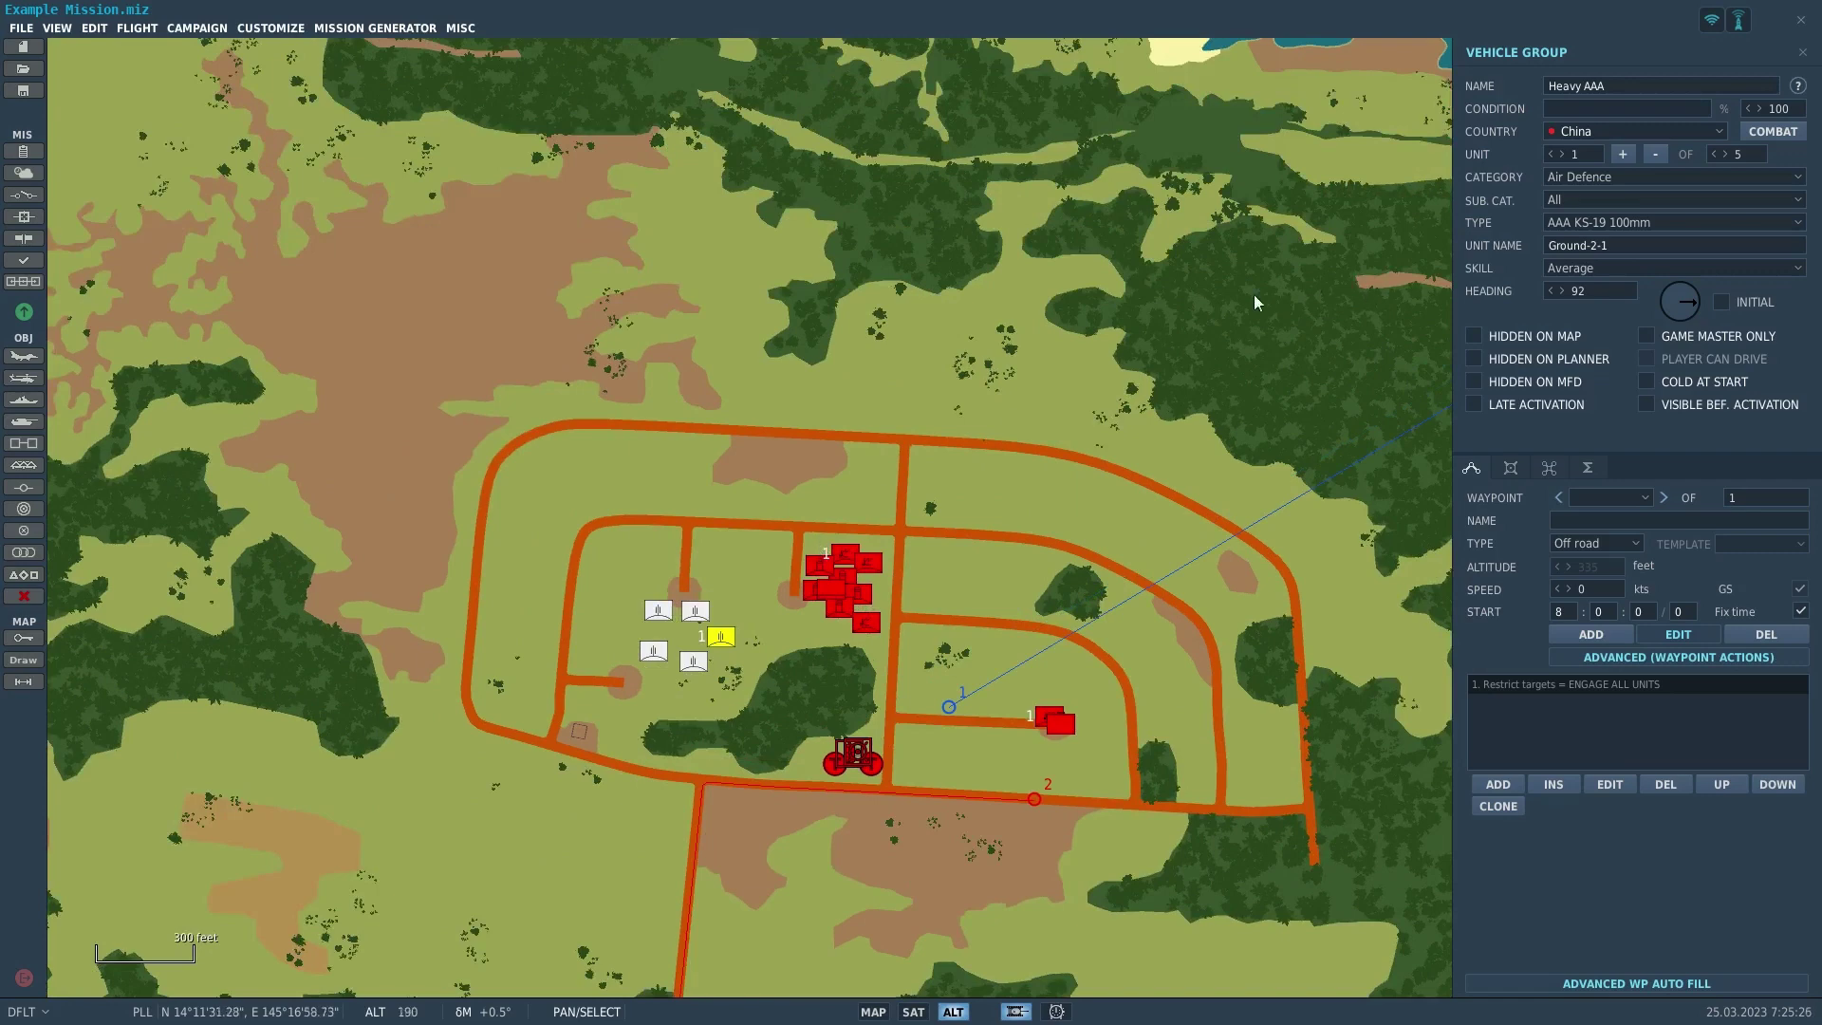
- Examine the engagement and detection rings around Rota against the flight routes, as far south as Andersen AFB
right_drag(890, 464, 804, 437)
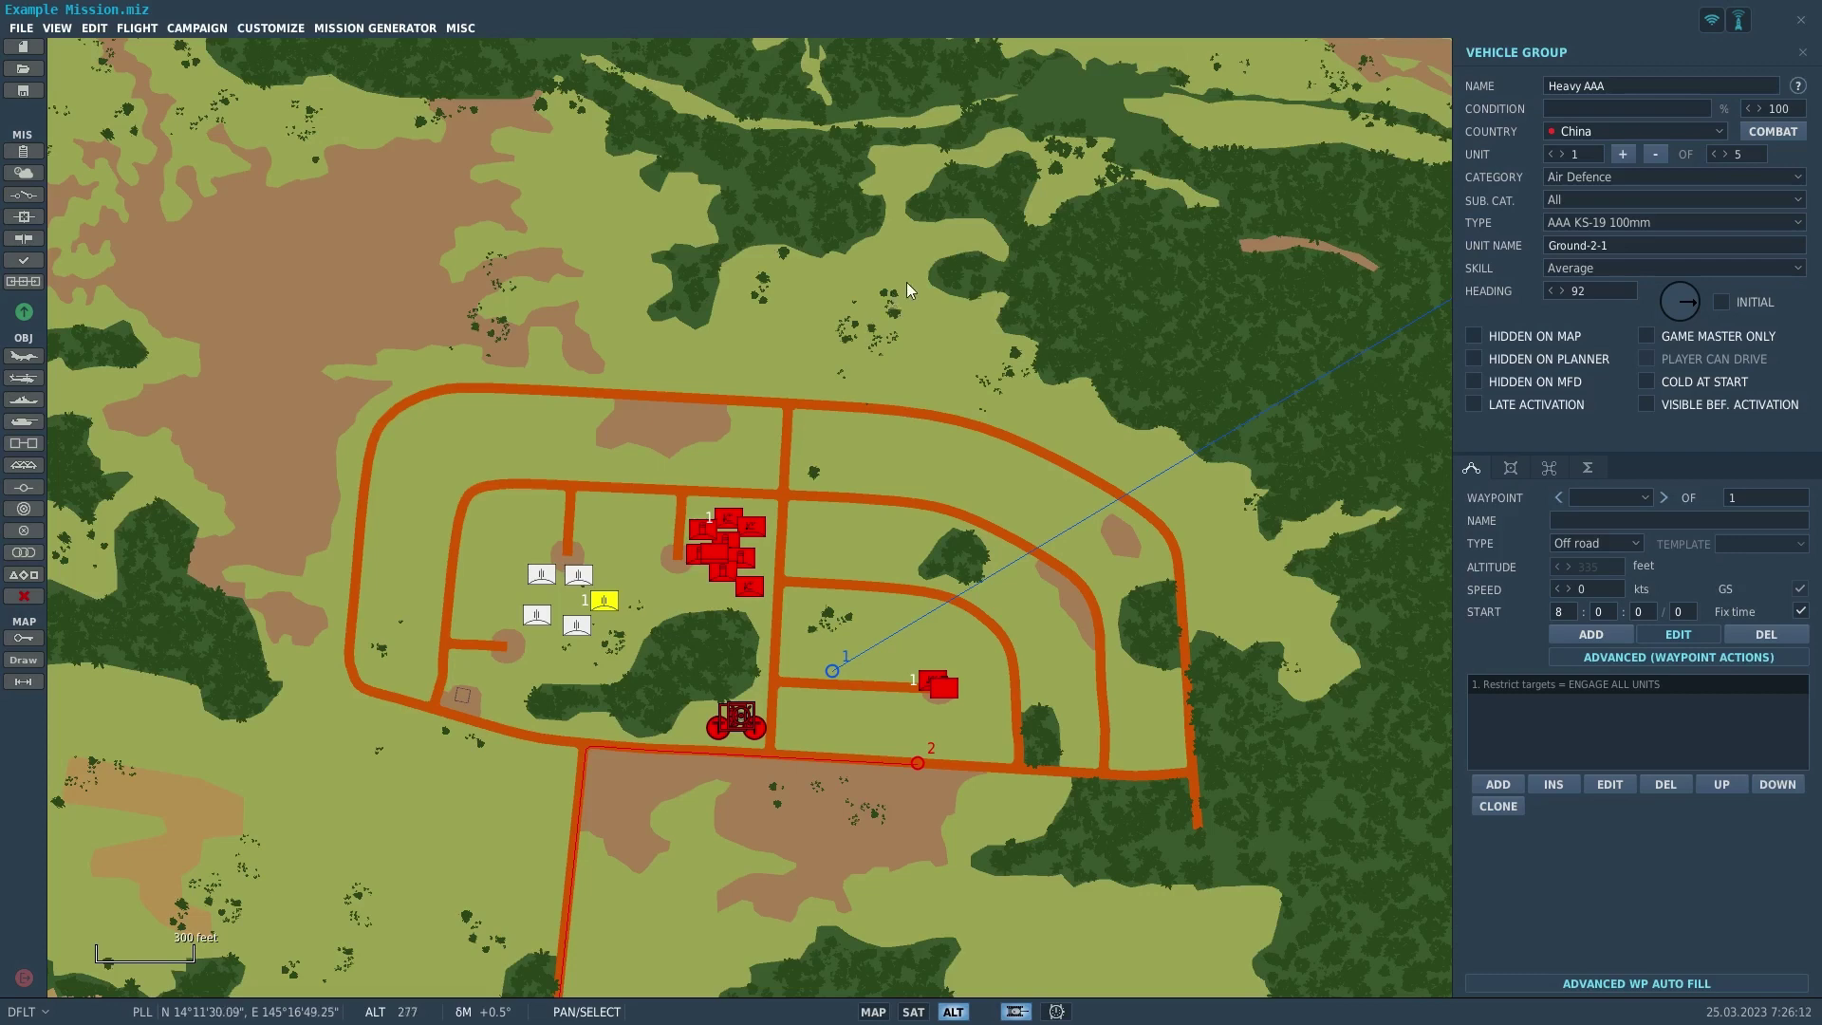
scroll(772, 271, down, 4)
drag(709, 338, 919, 438)
scroll(850, 396, down, 5)
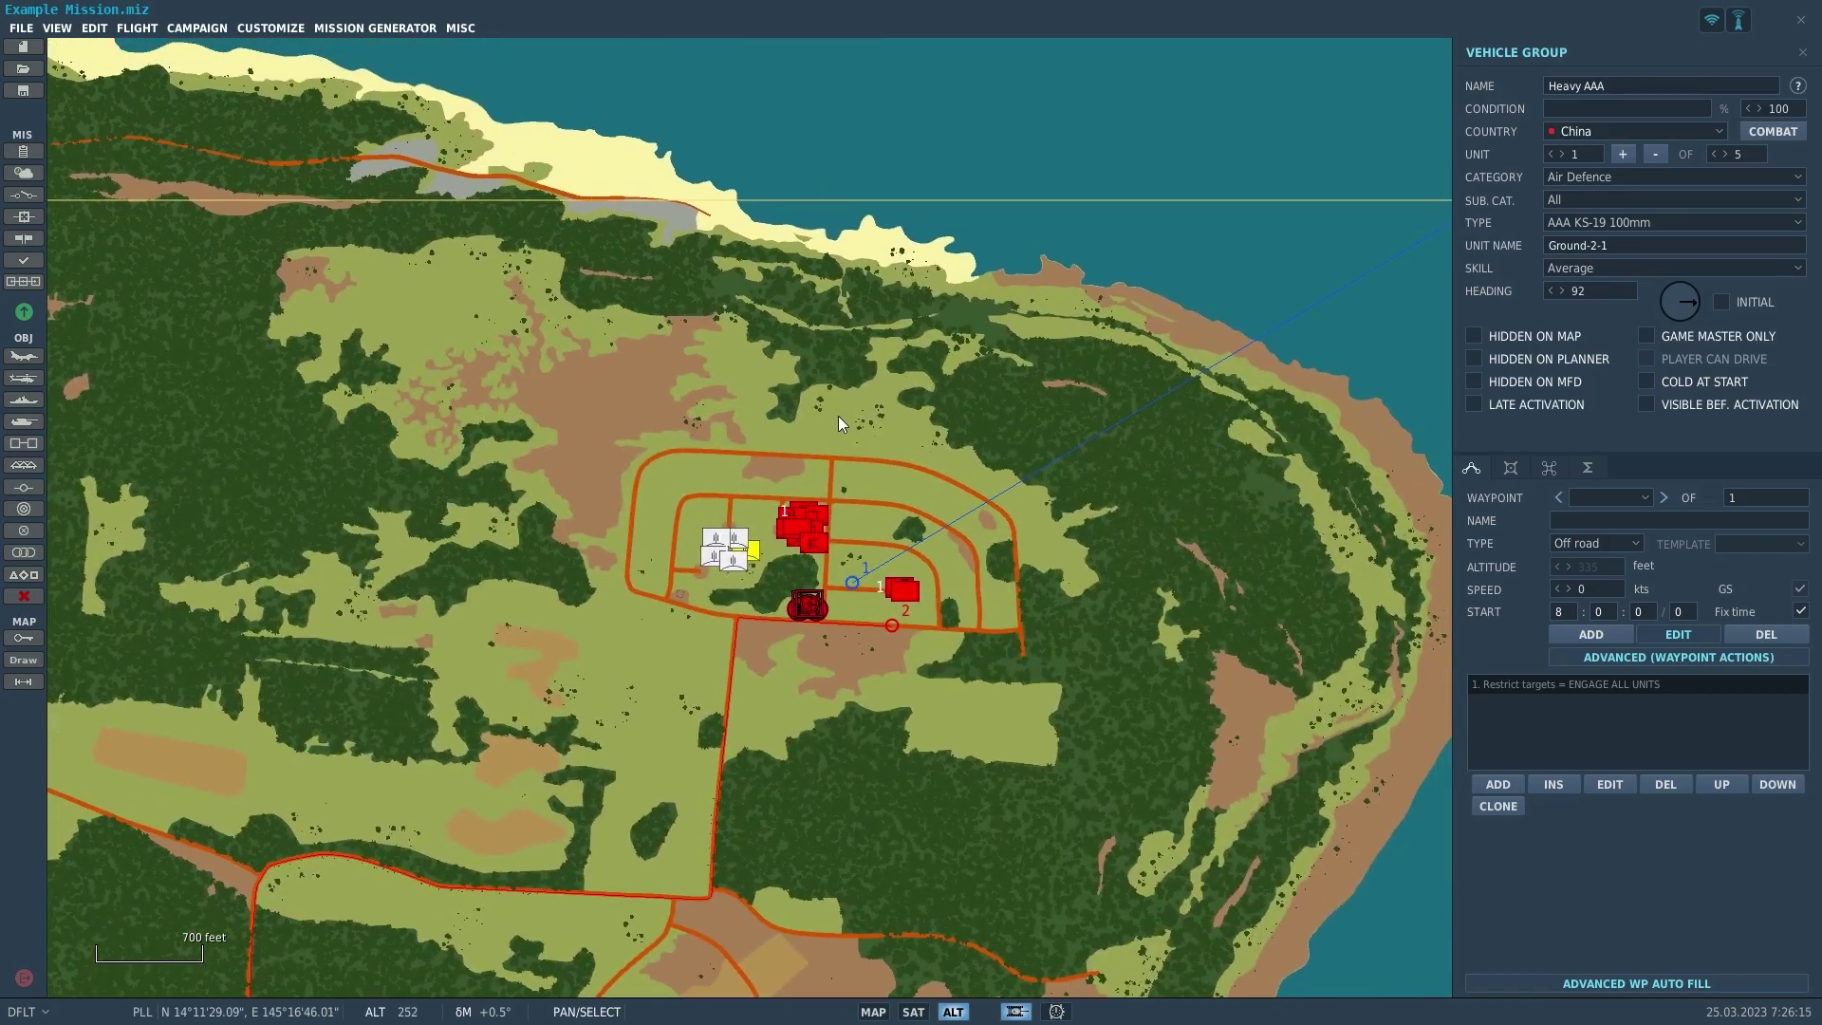
scroll(839, 416, down, 2)
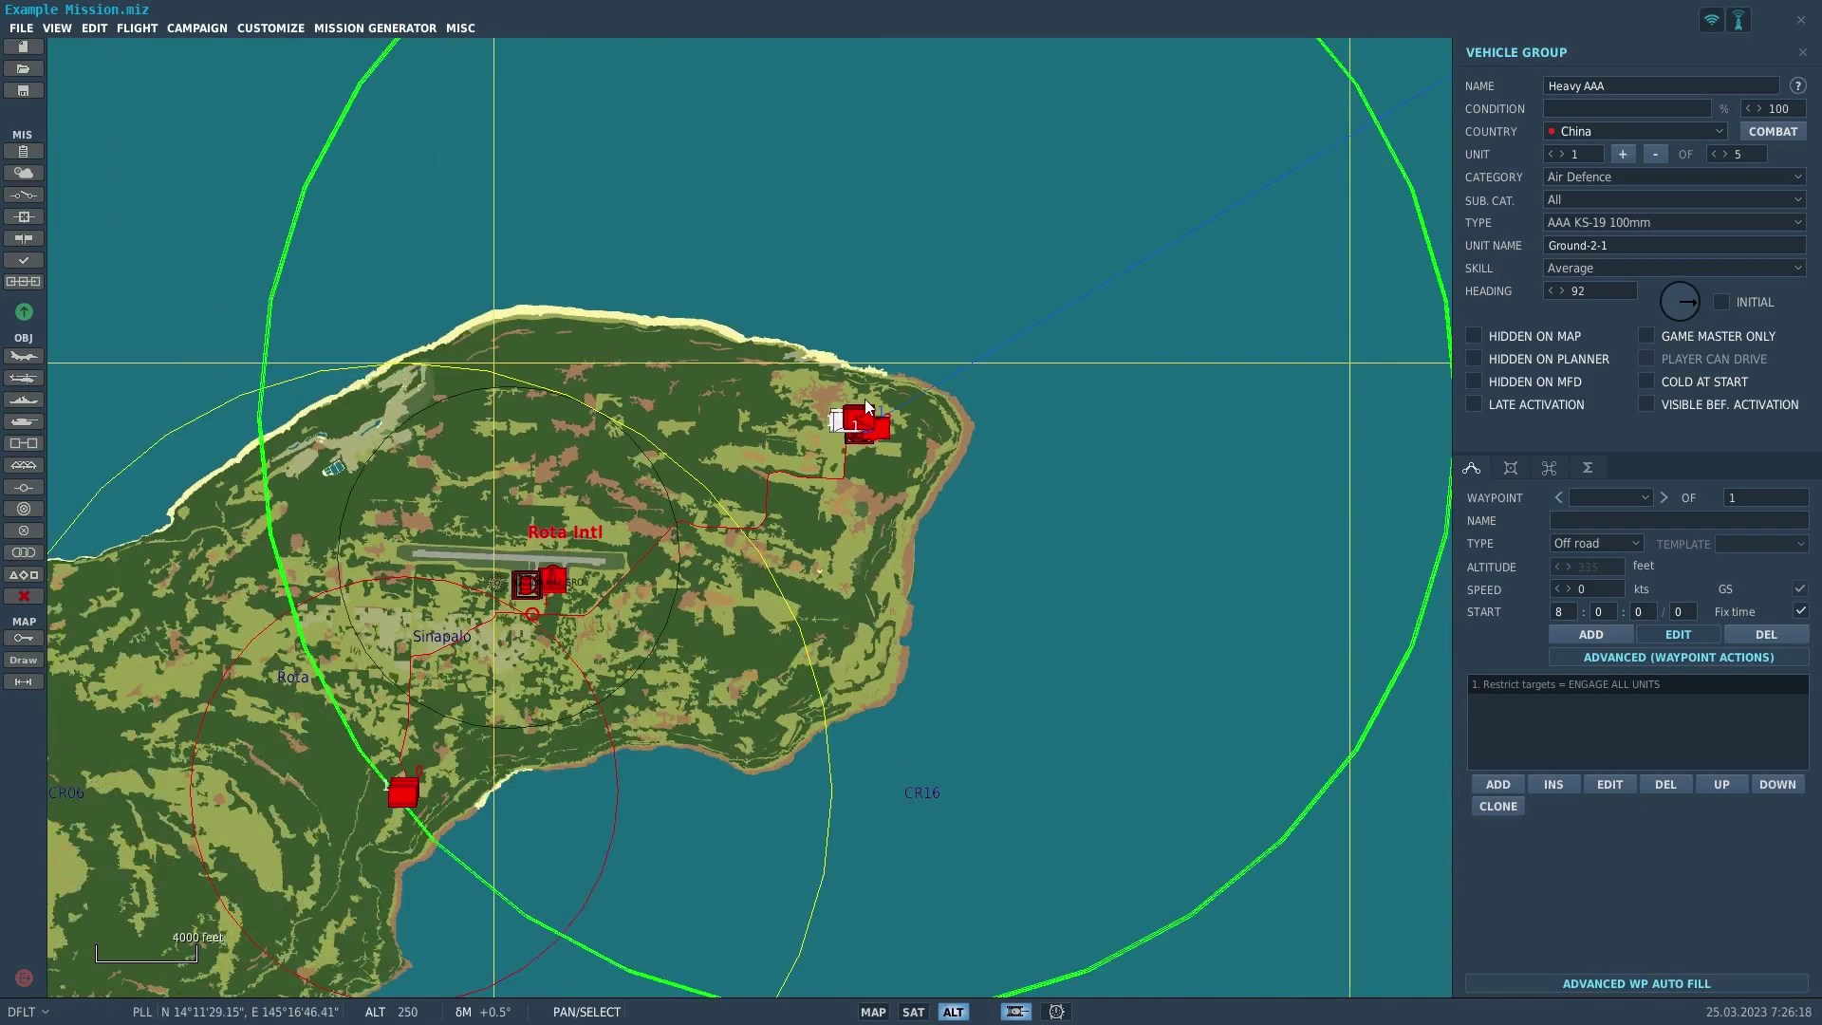
scroll(878, 395, down, 1)
right_drag(878, 395, 1026, 343)
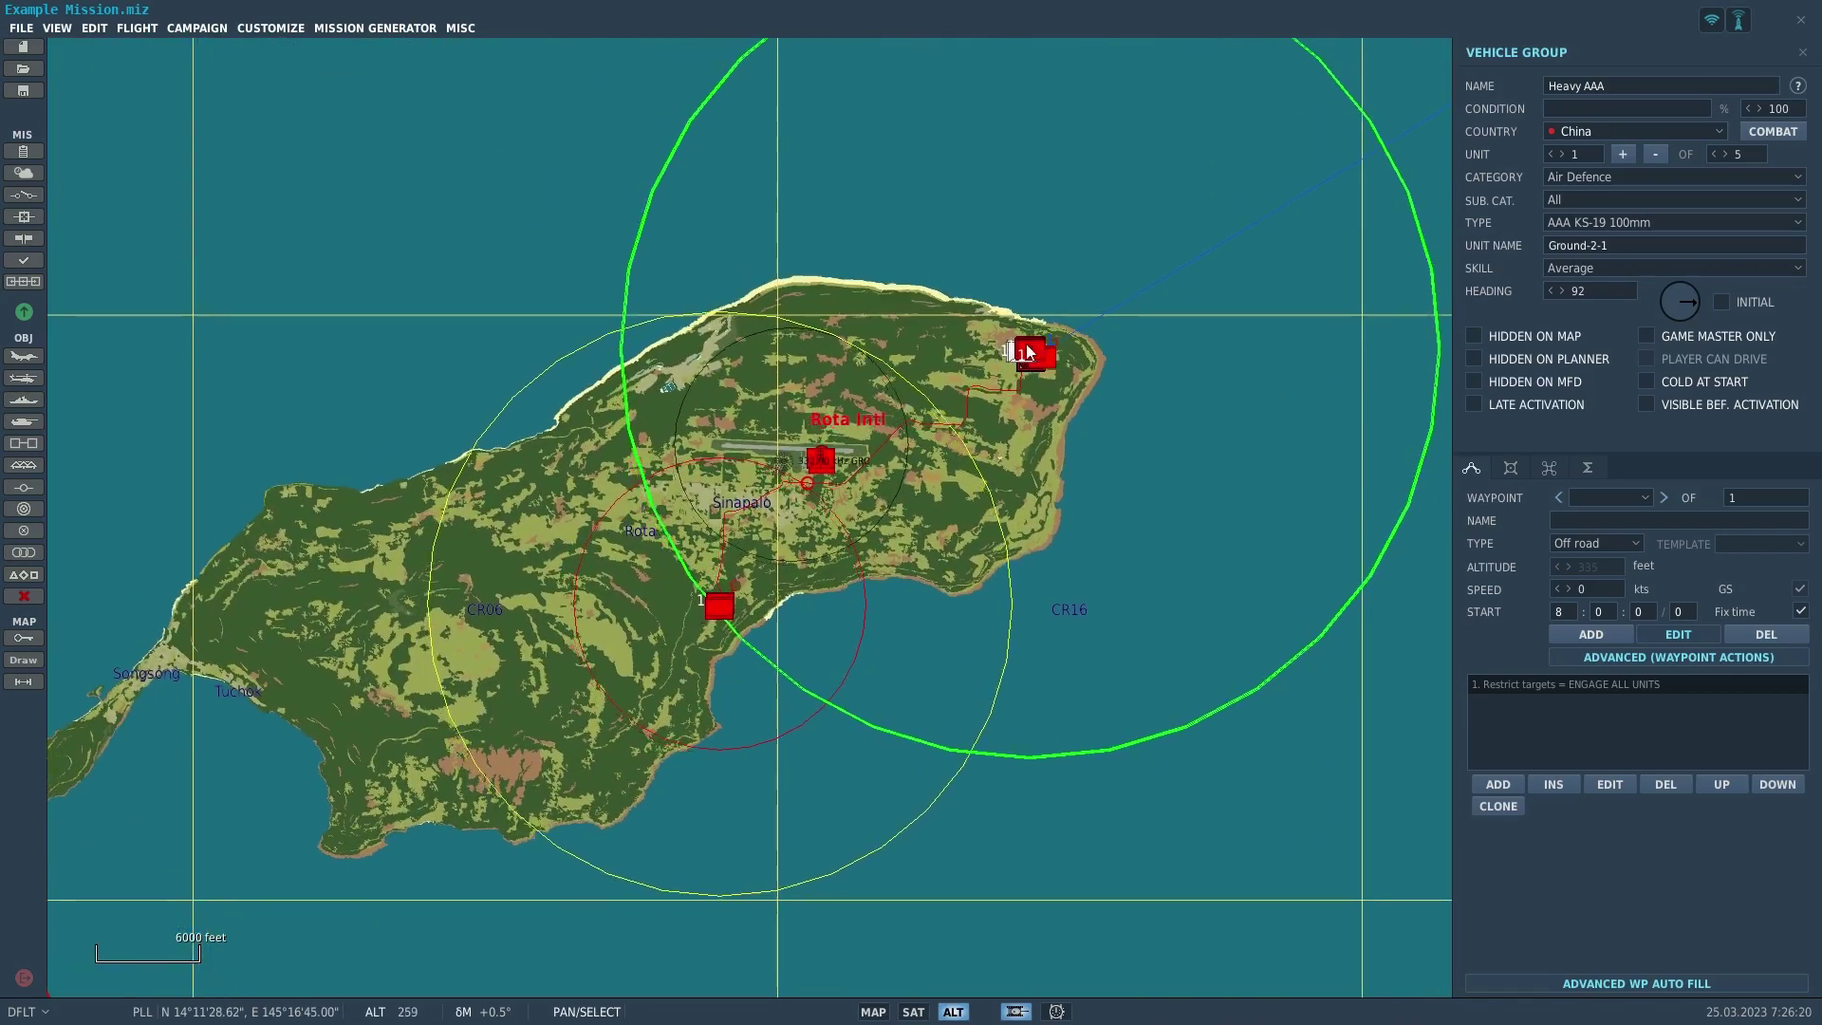
scroll(1026, 343, down, 5)
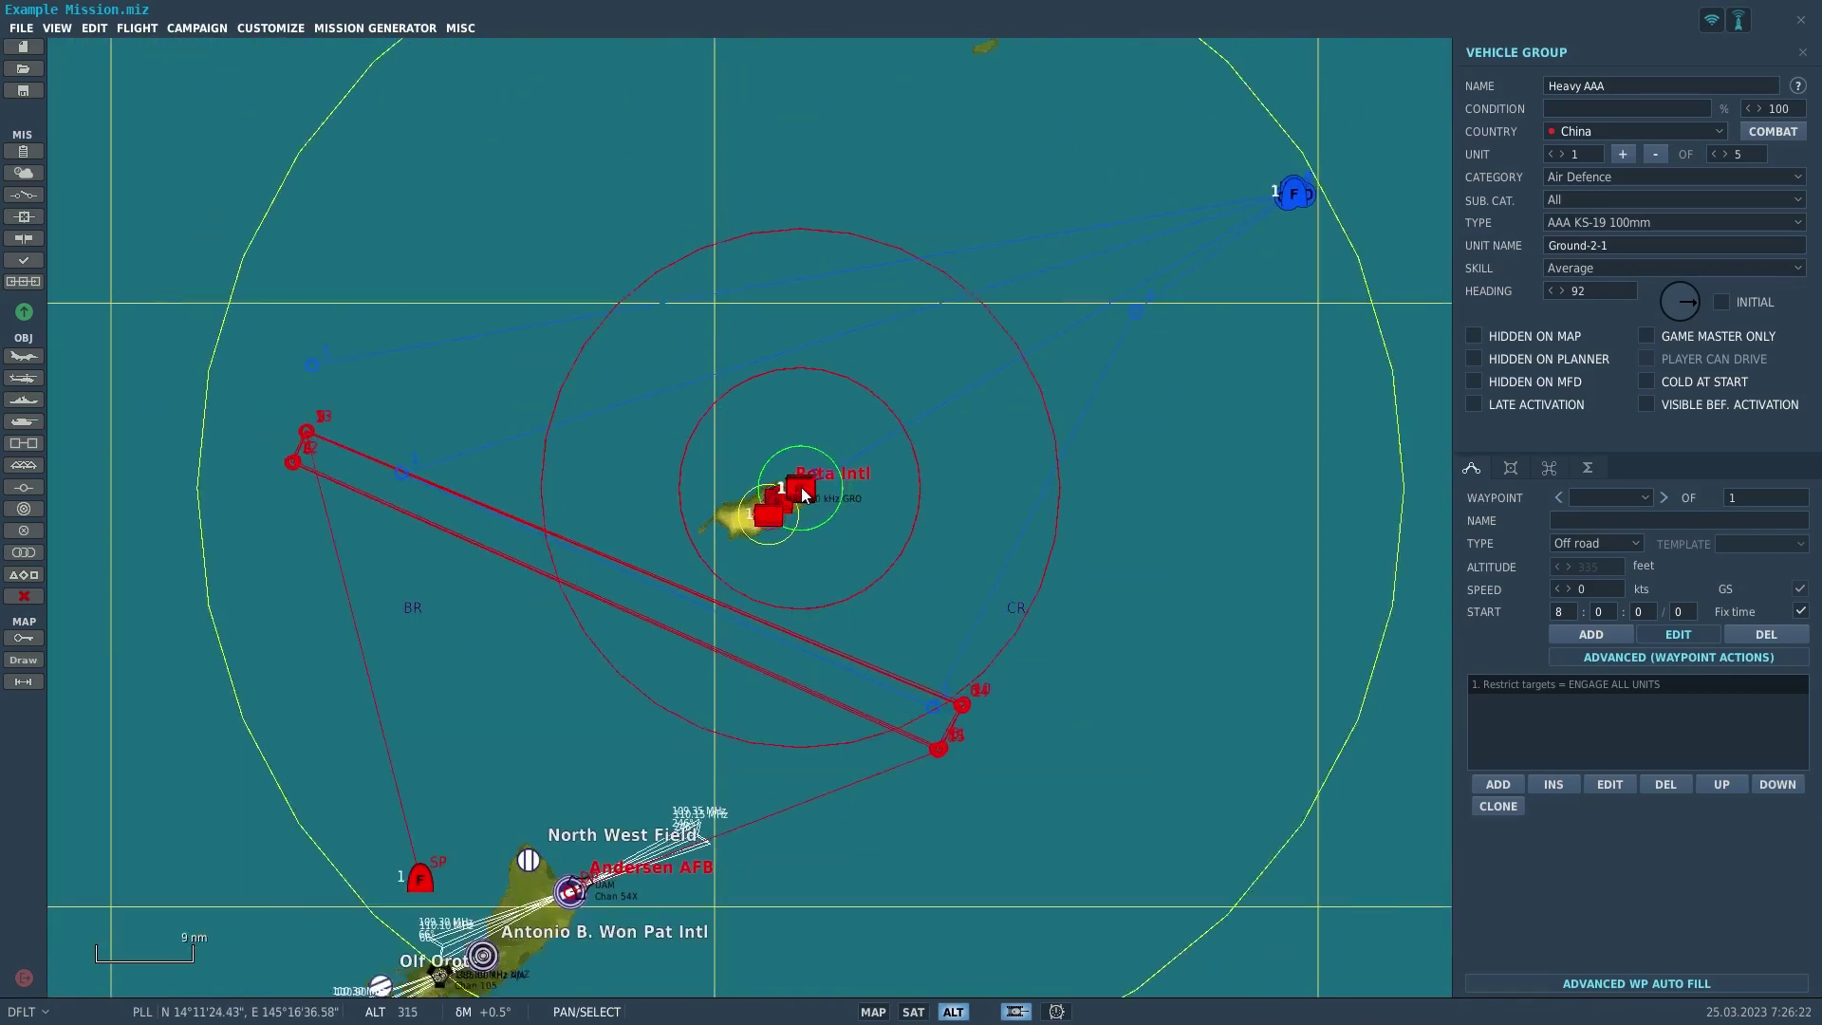
scroll(801, 493, down, 1)
right_drag(802, 493, 740, 547)
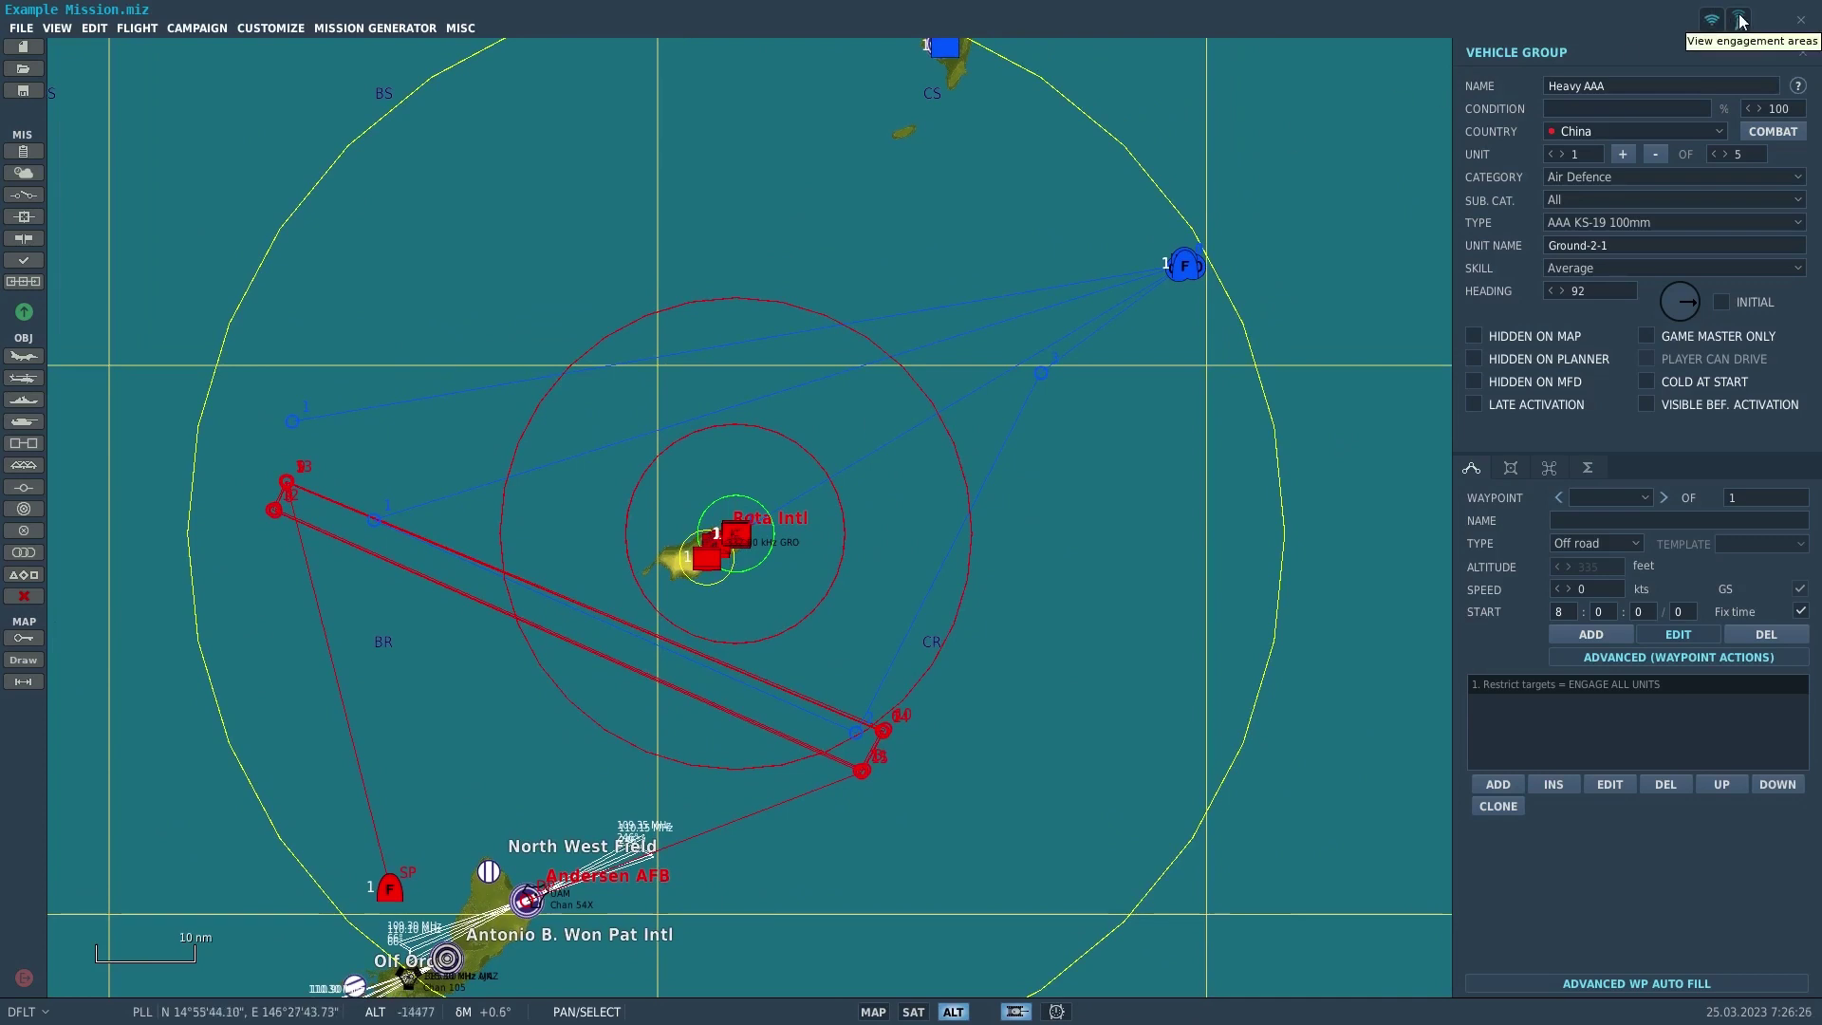
right_drag(1103, 768, 1091, 633)
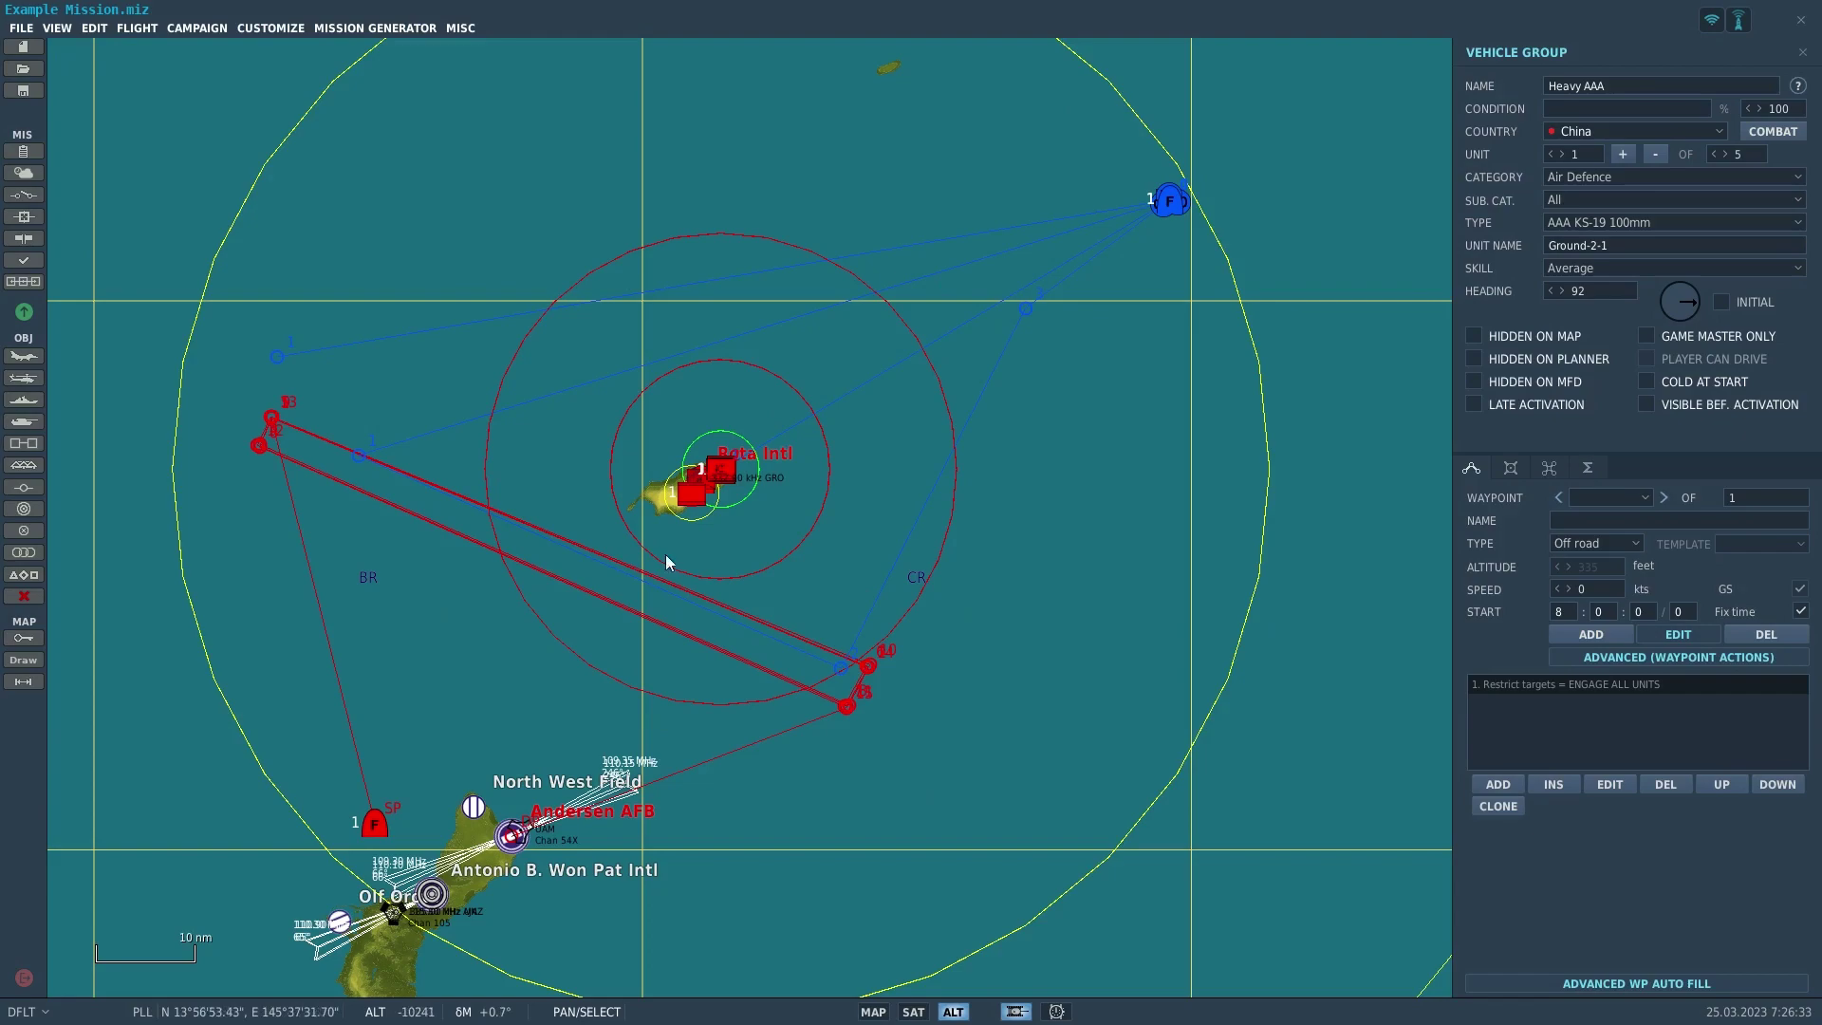
- Return the map to the SA-2 site and deselect the Heavy AAA group
scroll(666, 562, up, 12)
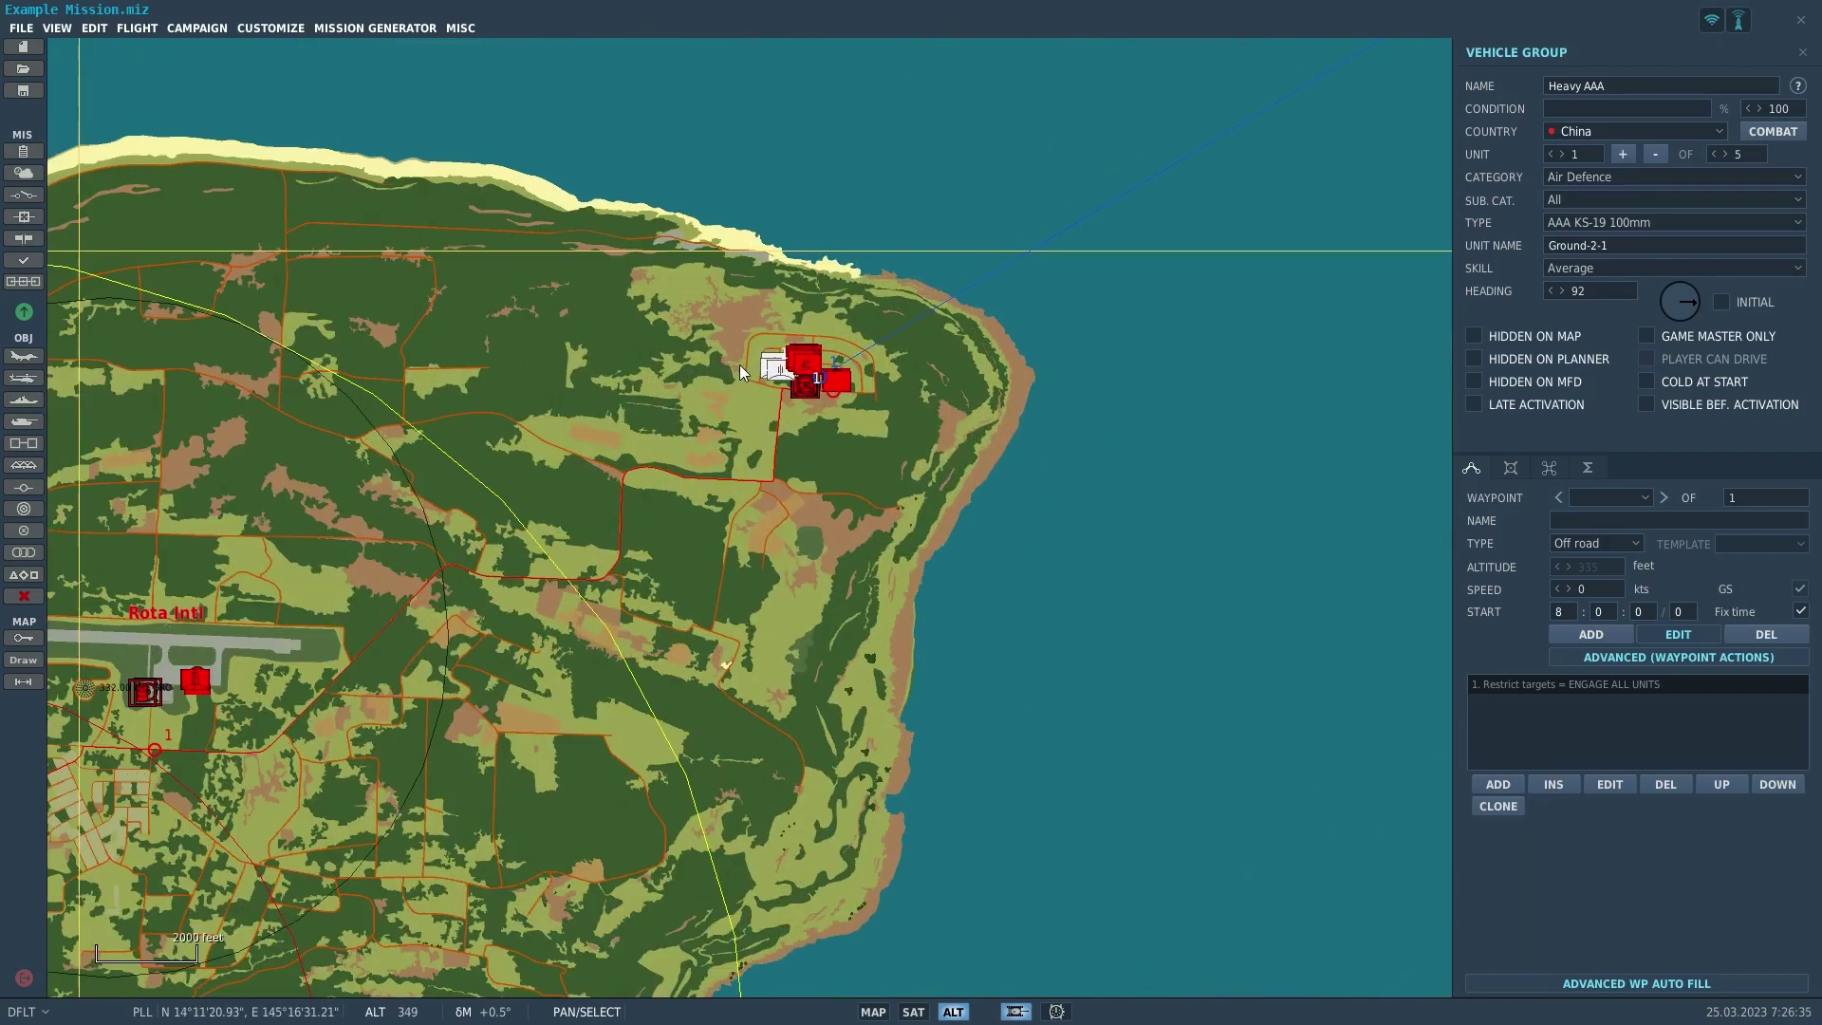
scroll(738, 368, up, 8)
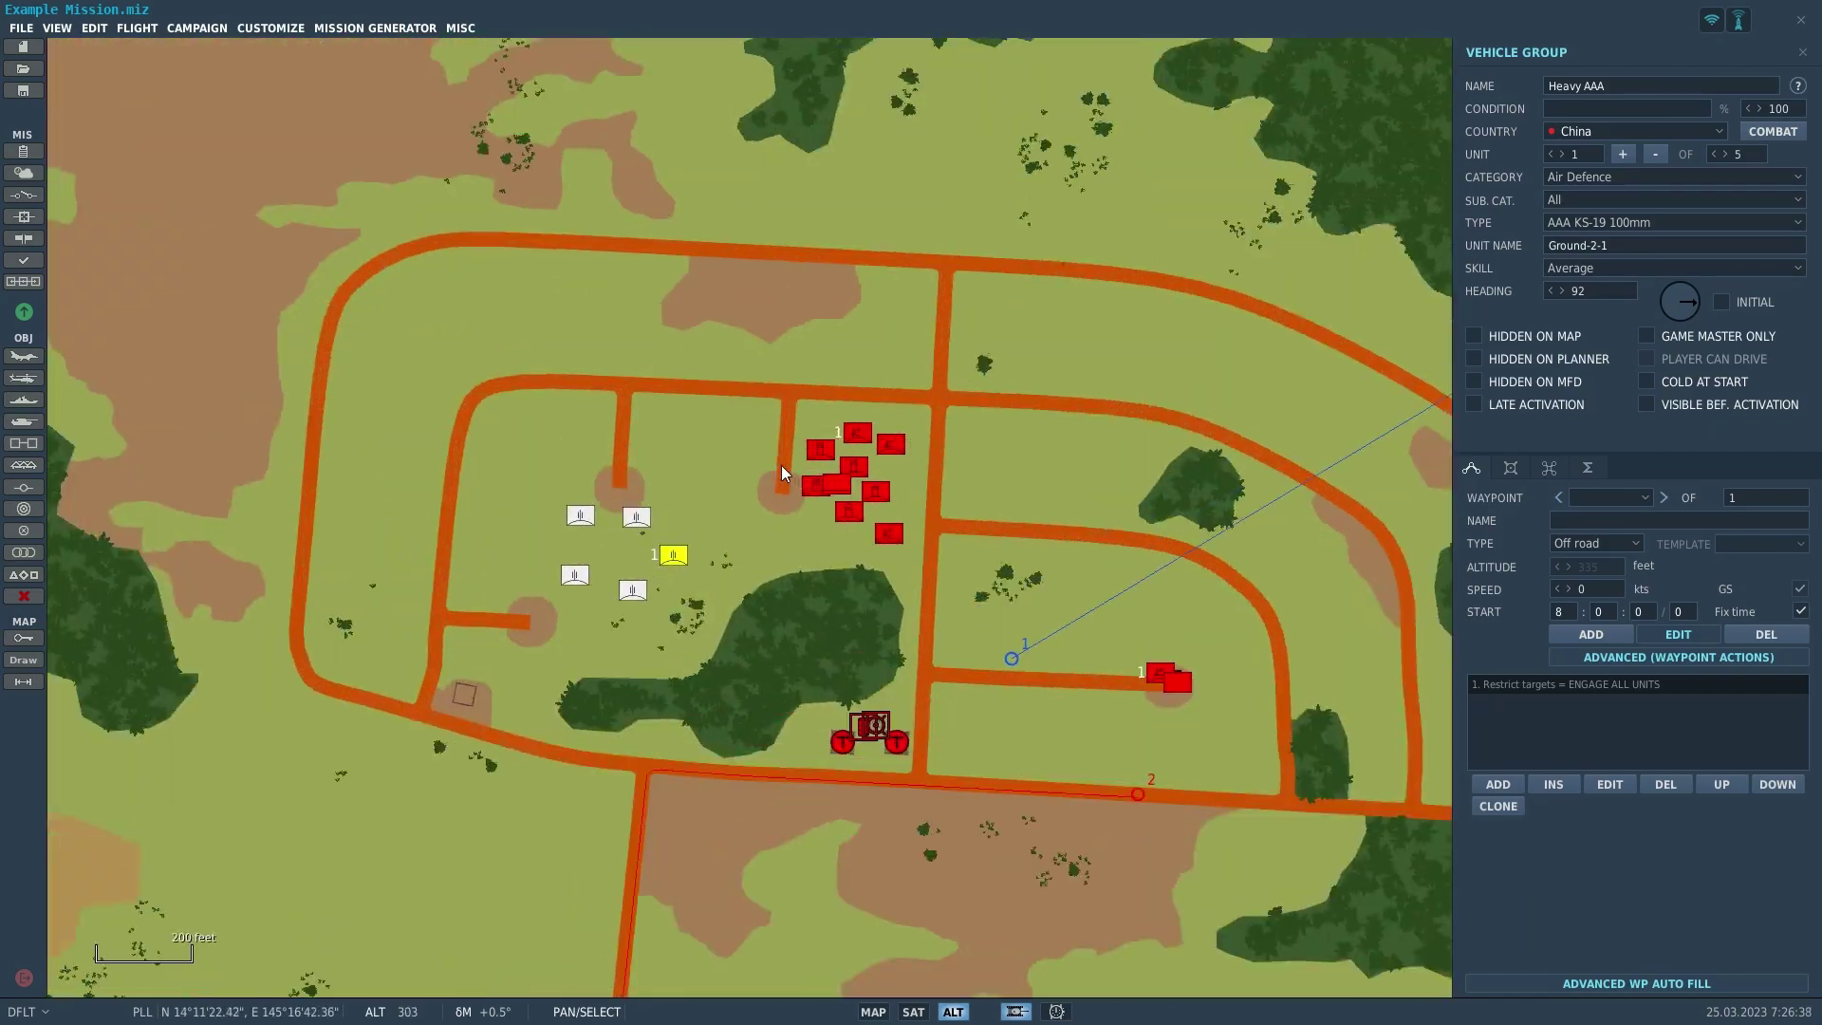
scroll(782, 465, down, 2)
click(702, 580)
scroll(702, 581, down, 3)
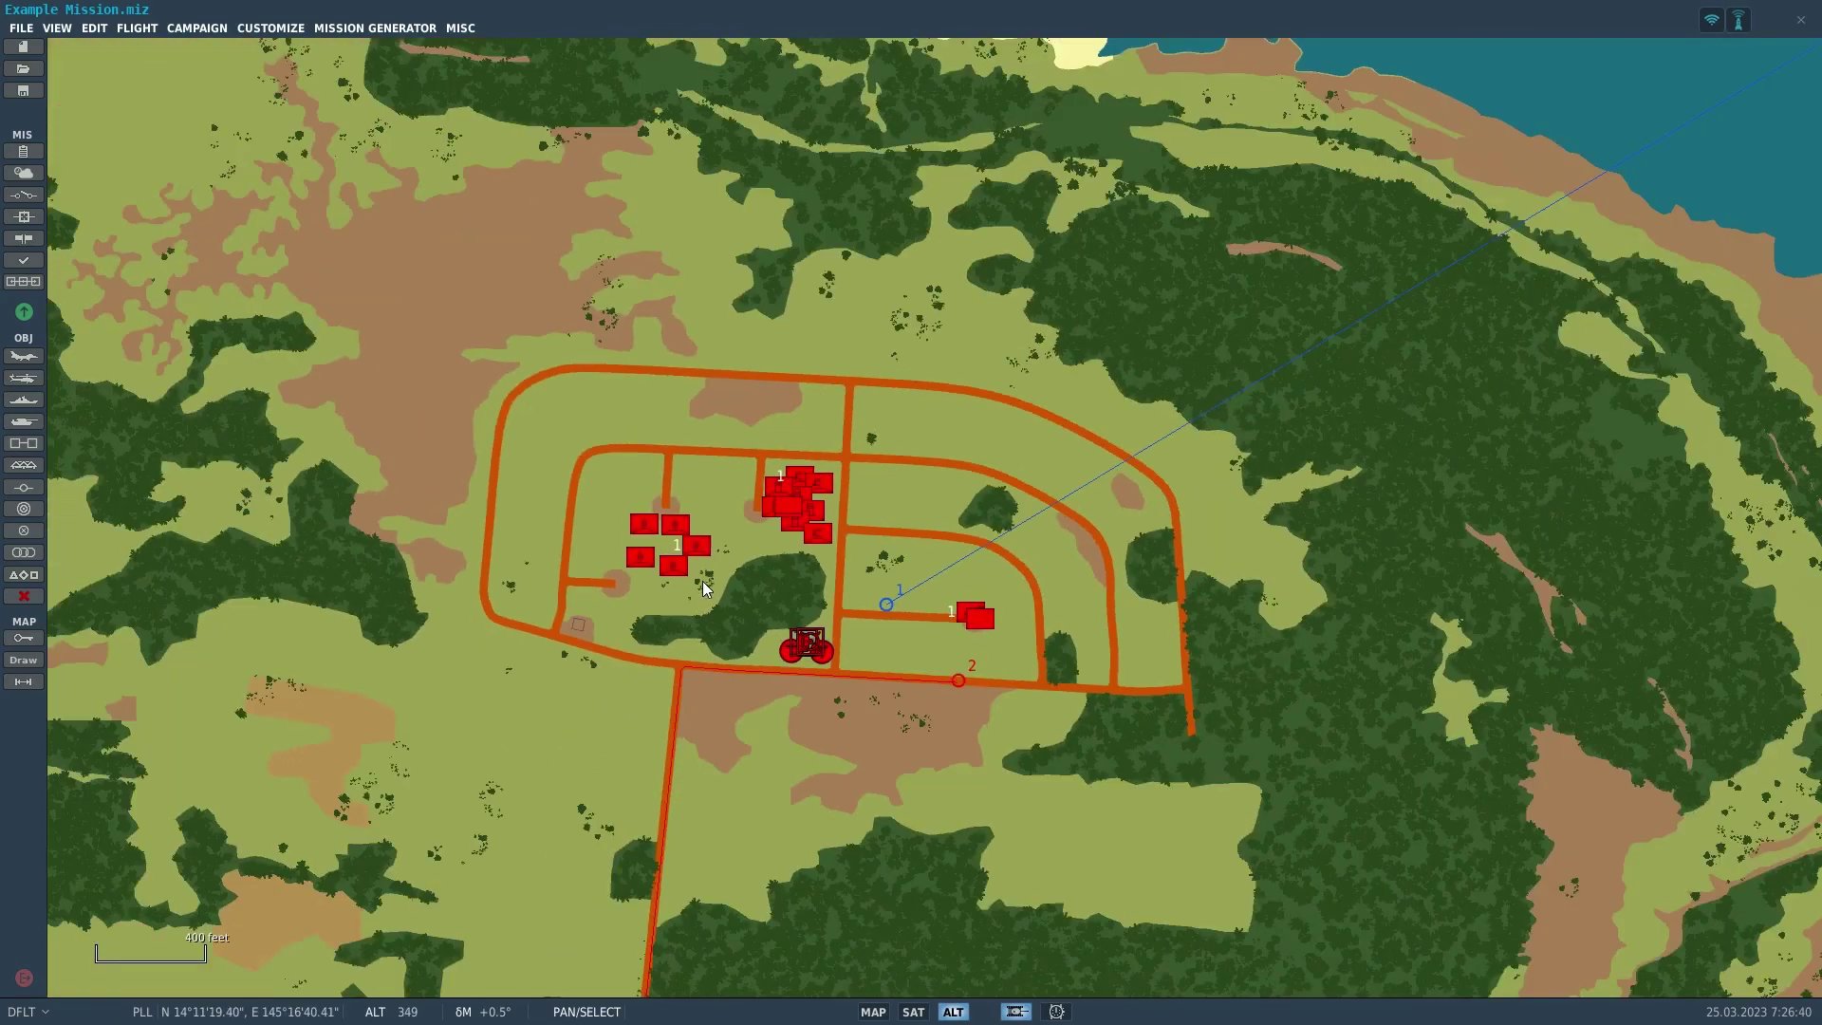
- Select the Truck Convoy group on the road south of Sinapalo and view its vehicles up close
scroll(702, 581, down, 6)
scroll(527, 636, up, 4)
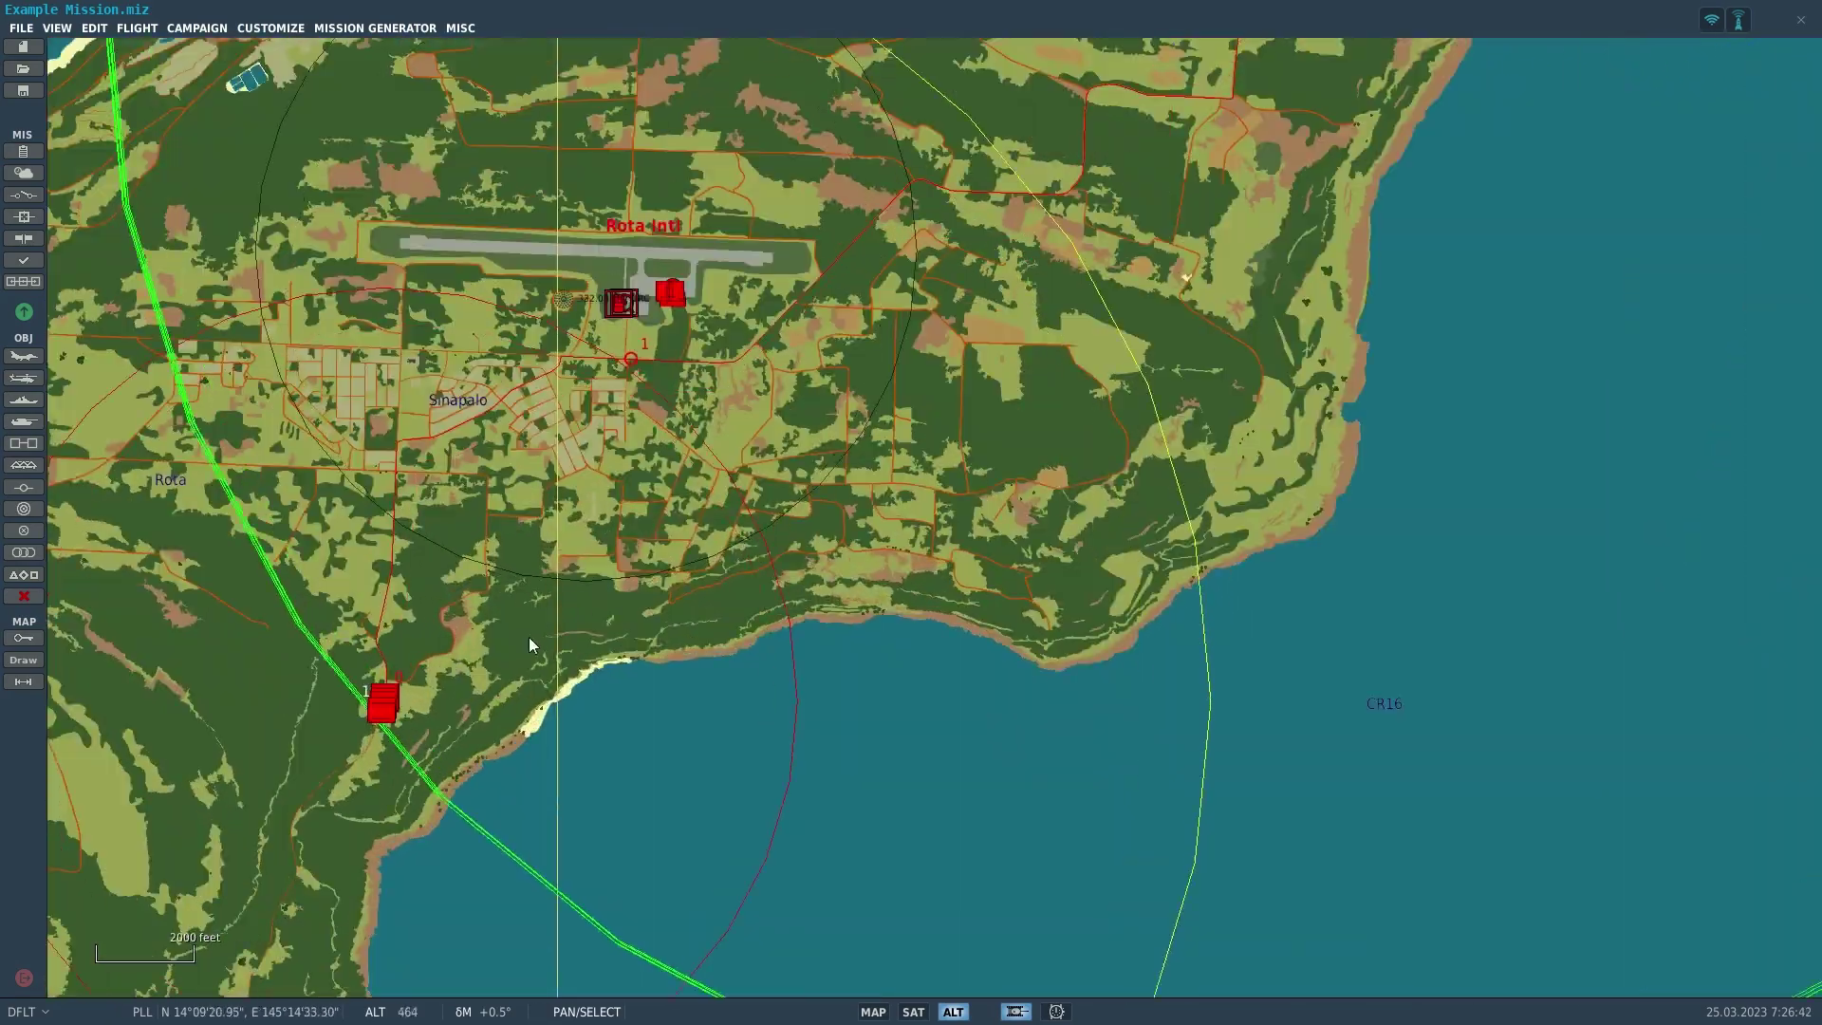
scroll(613, 526, up, 5)
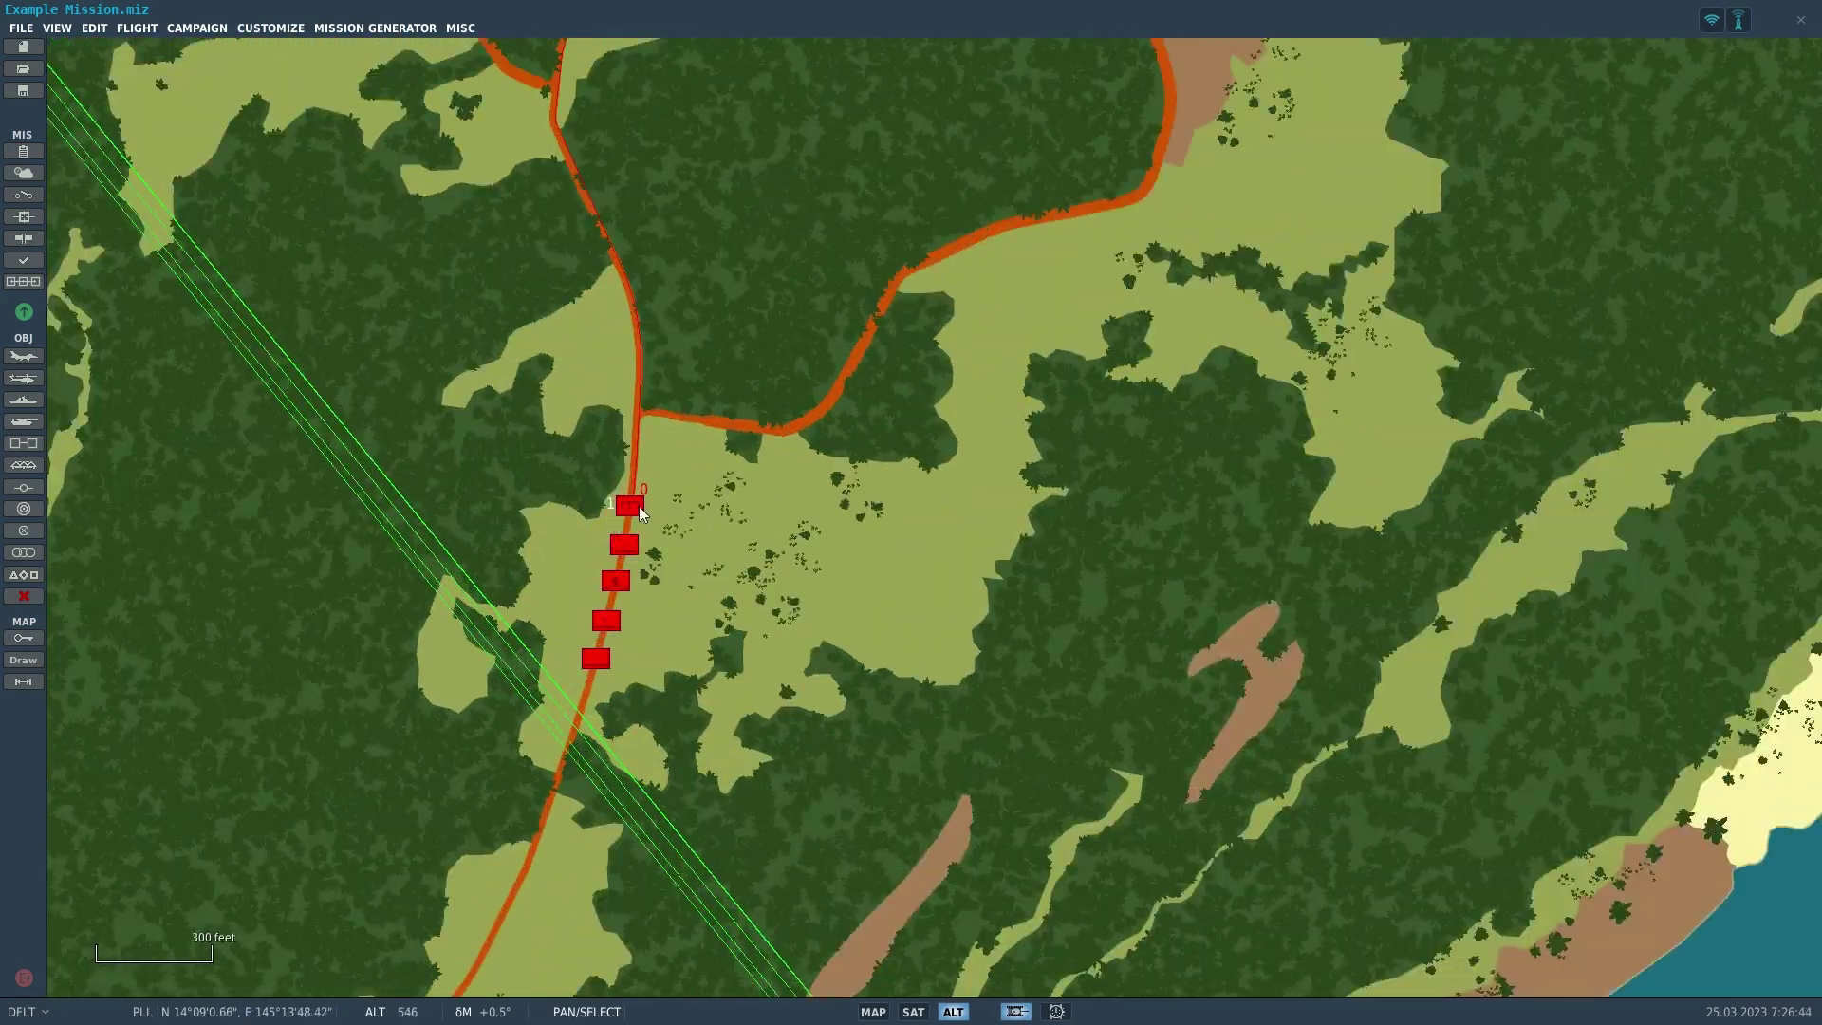
click(640, 505)
scroll(569, 418, up, 3)
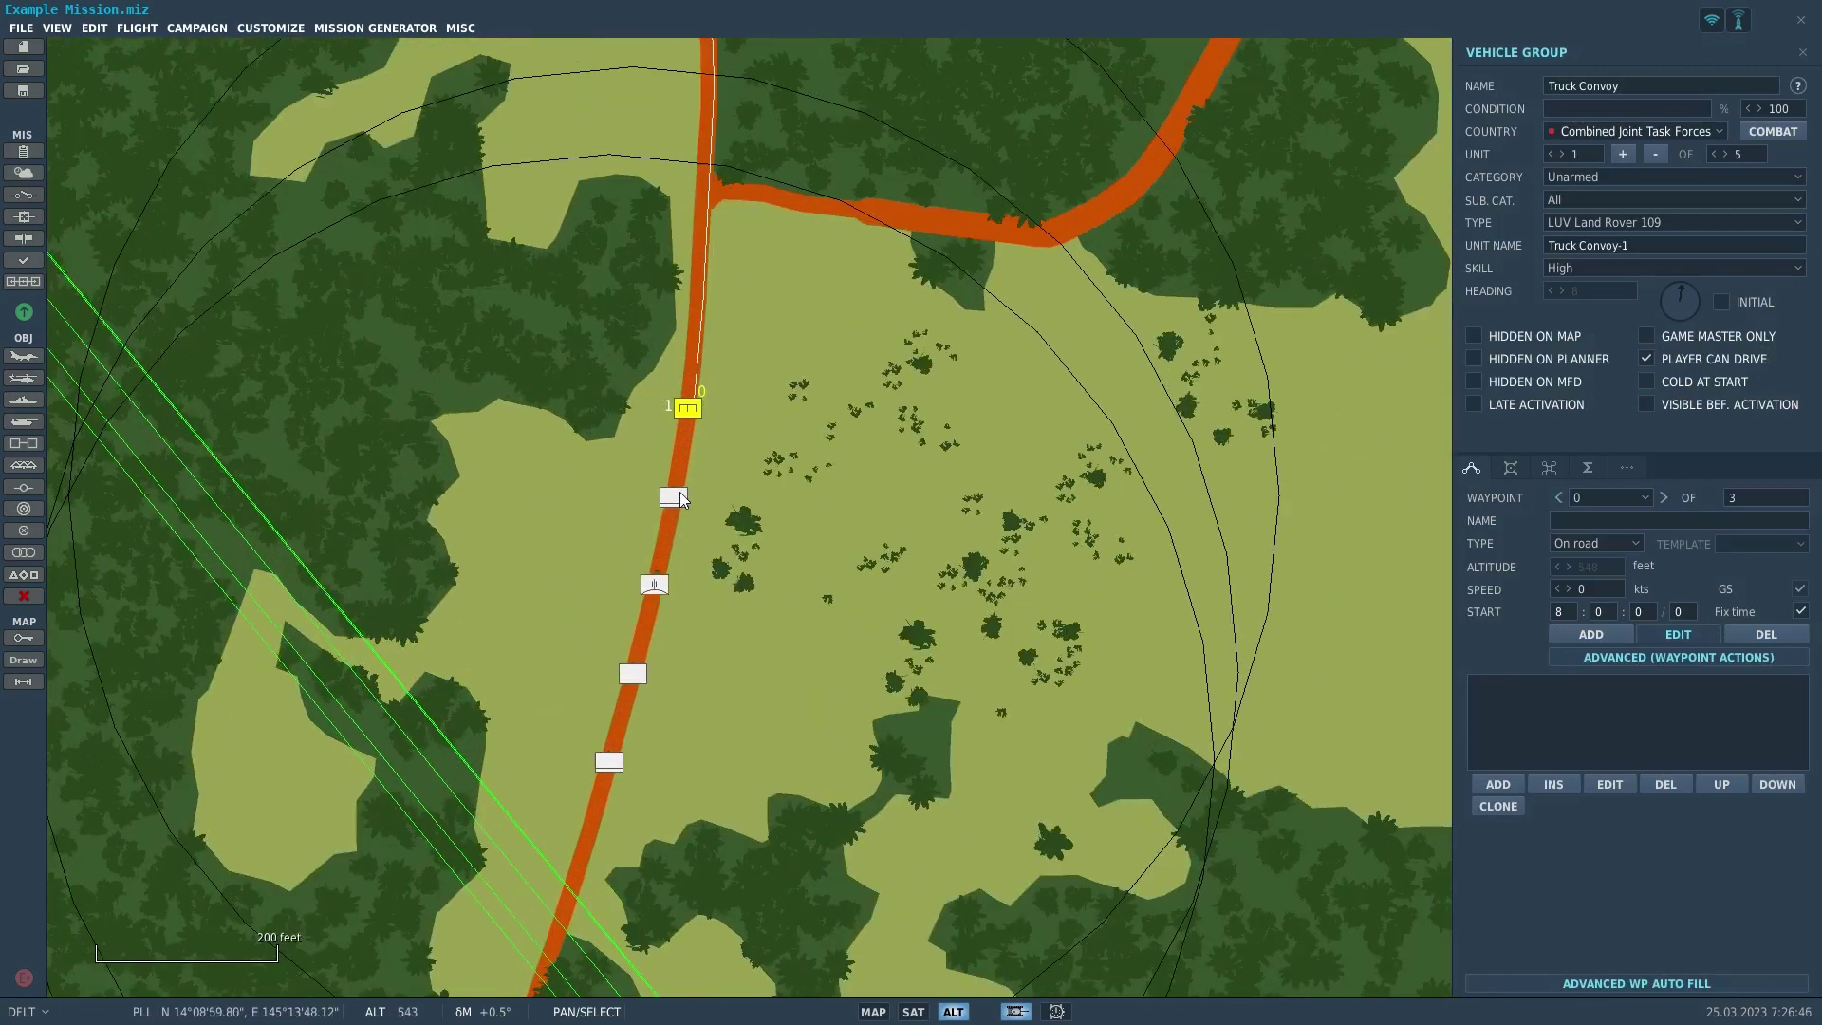
scroll(691, 484, up, 3)
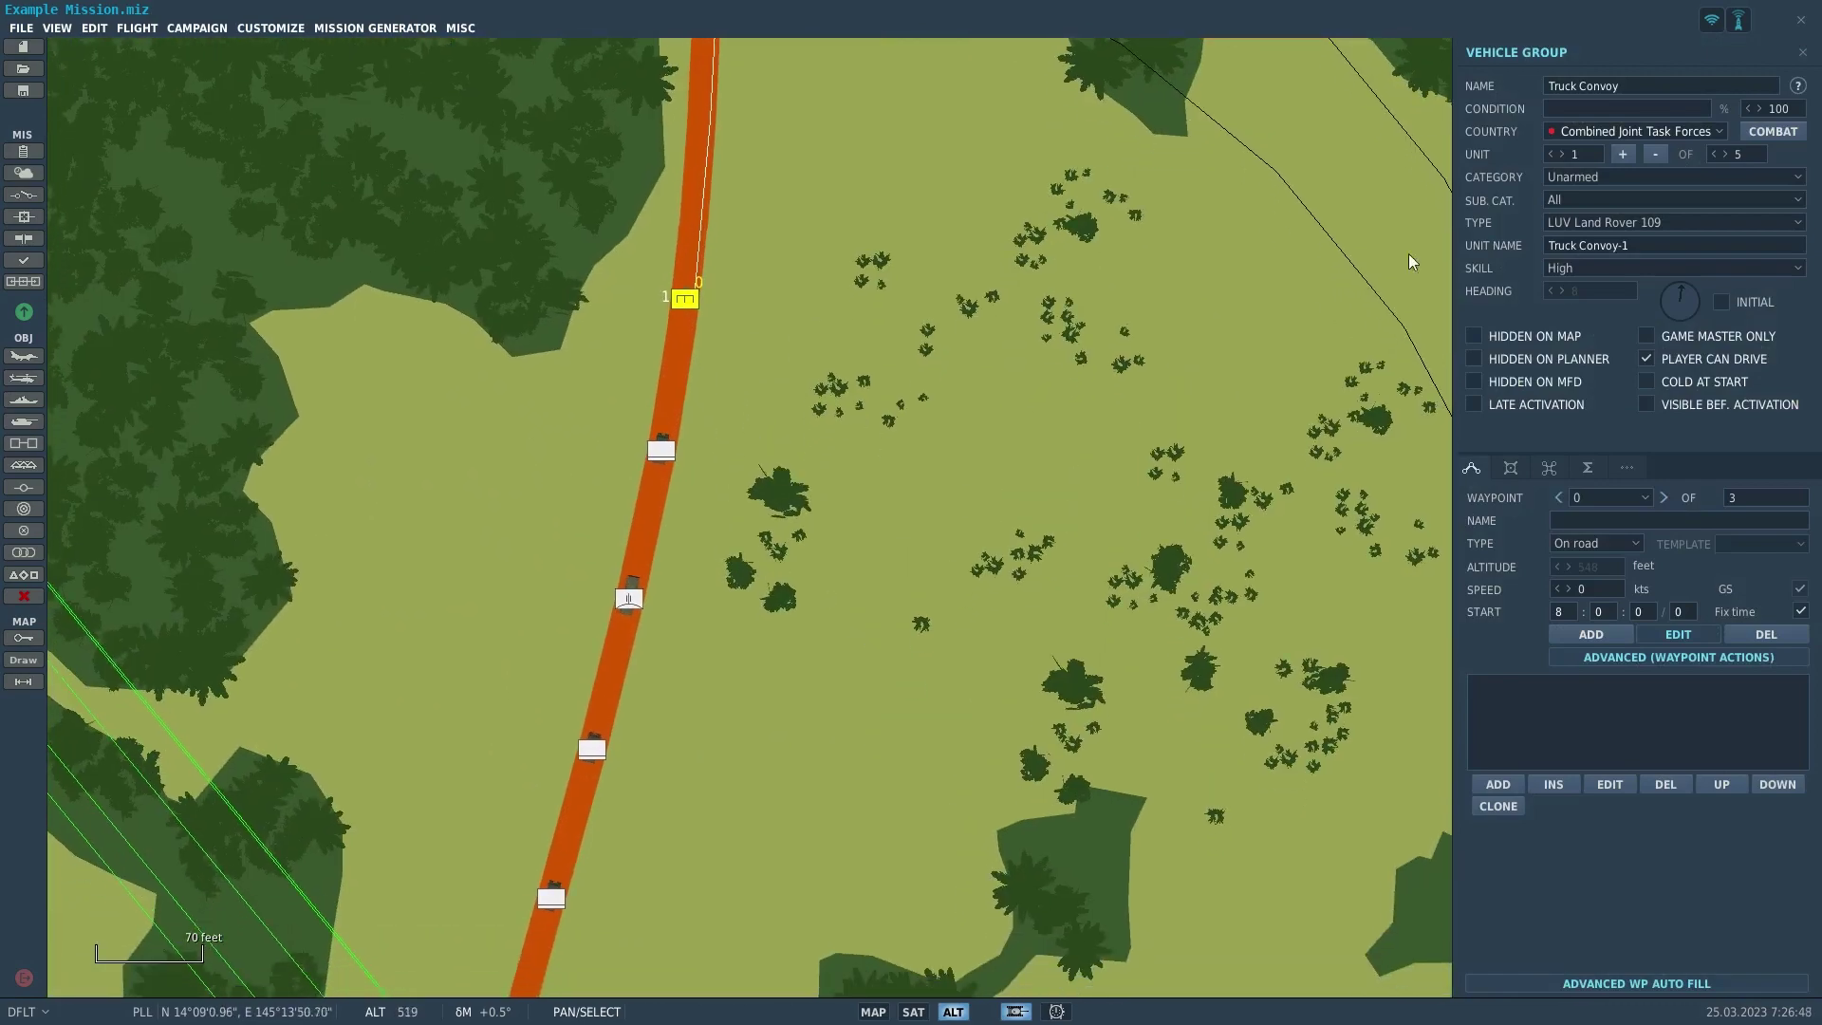
- Preview the Truck Convoy's 3D models from unit 1 to unit 3, inspecting the ZU-23-2 mounted Ural 375 from several angles
click(1512, 467)
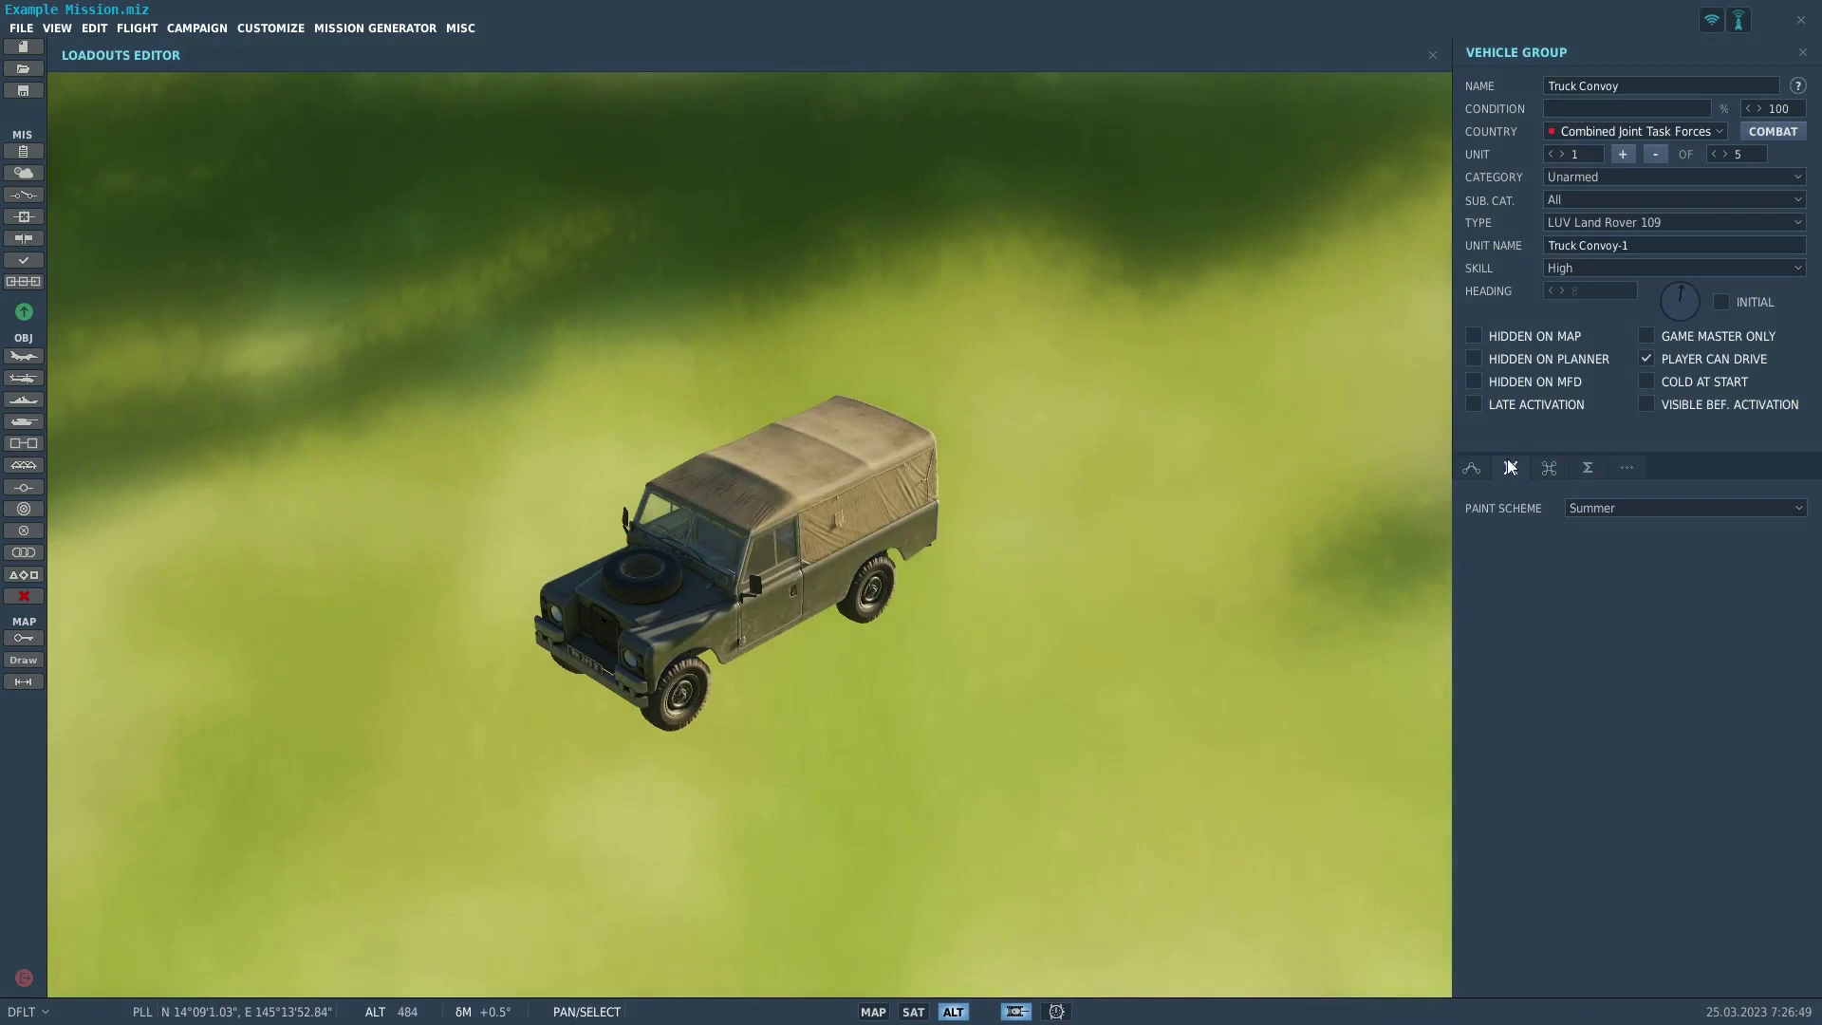
click(1563, 154)
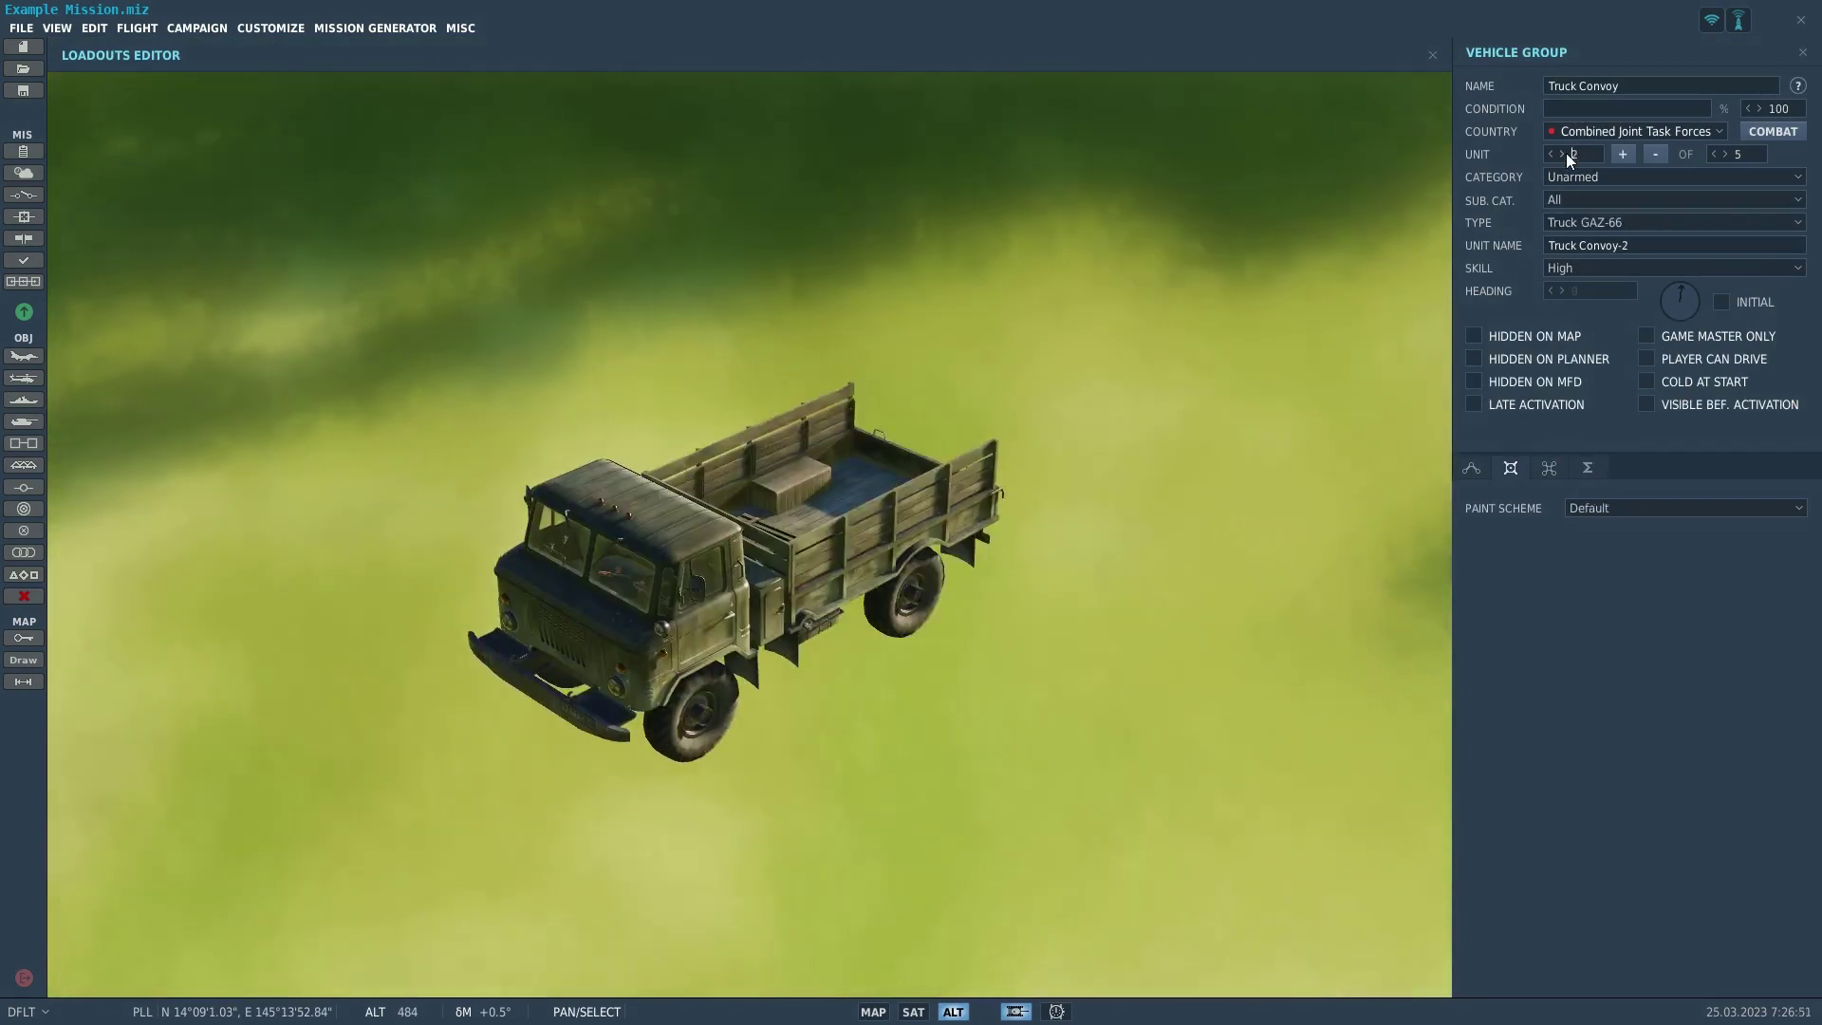
click(1562, 153)
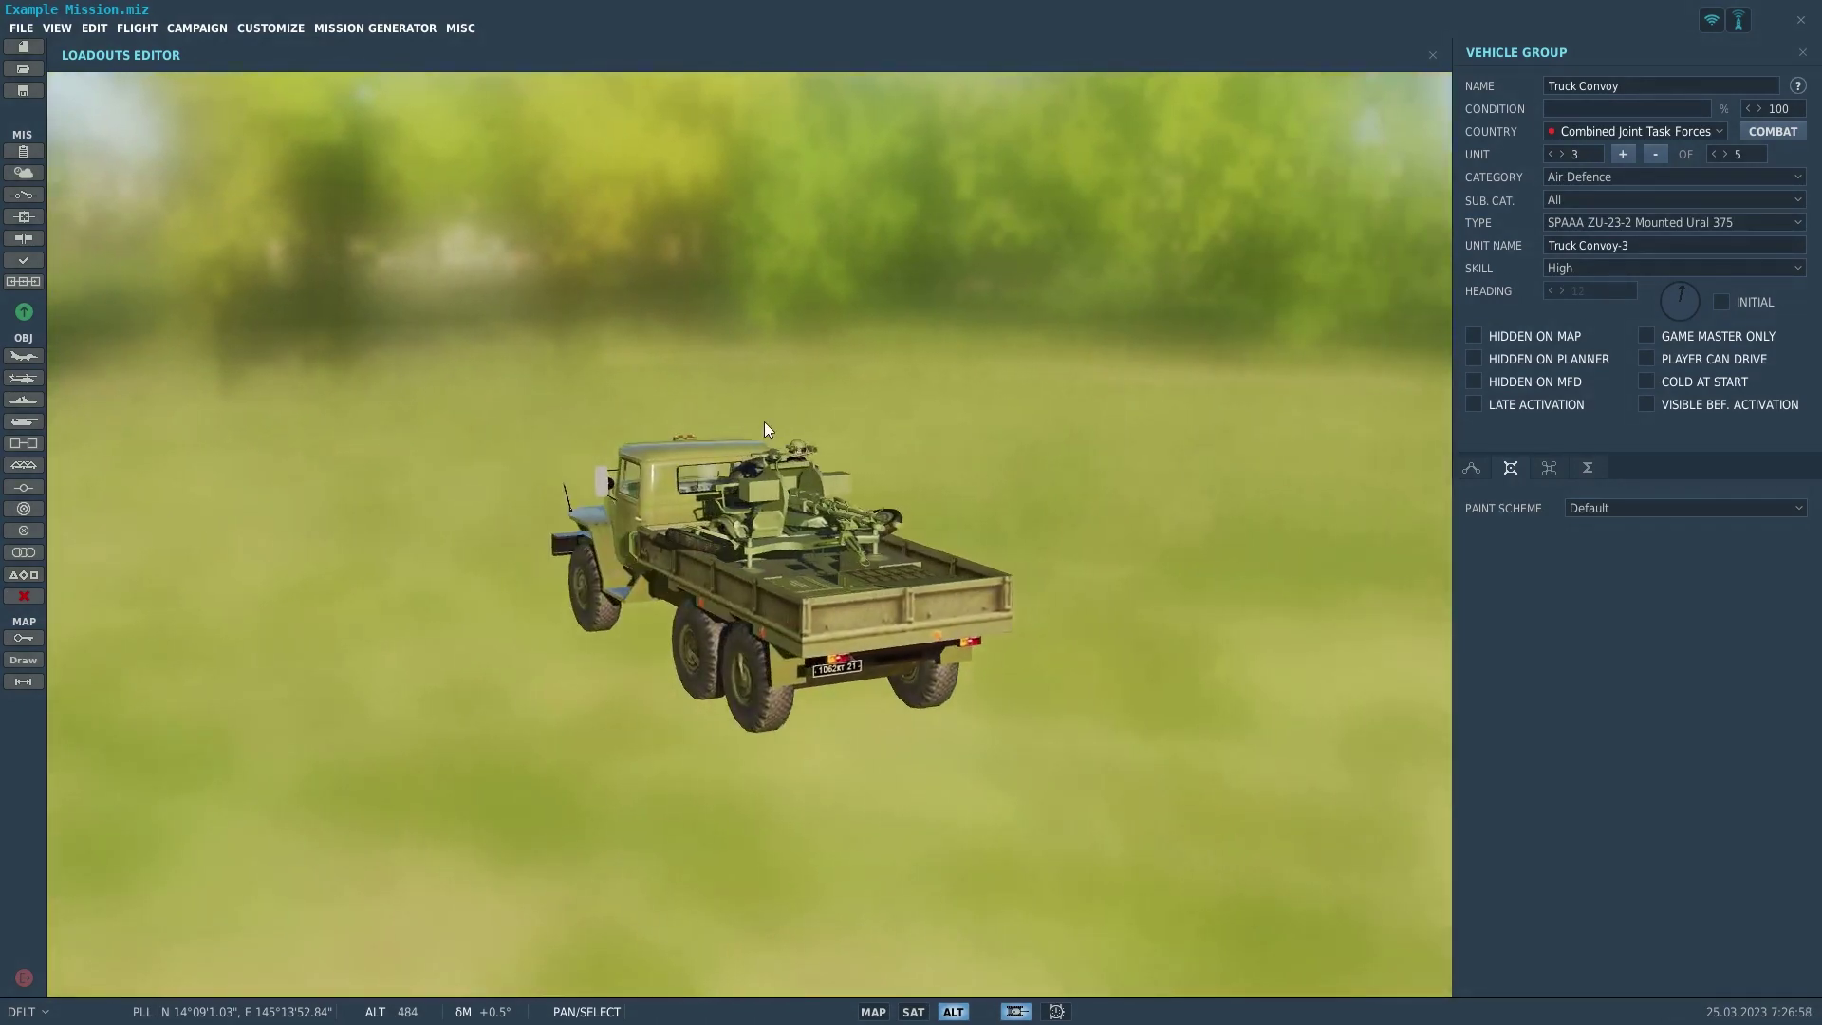
drag(765, 421, 1021, 571)
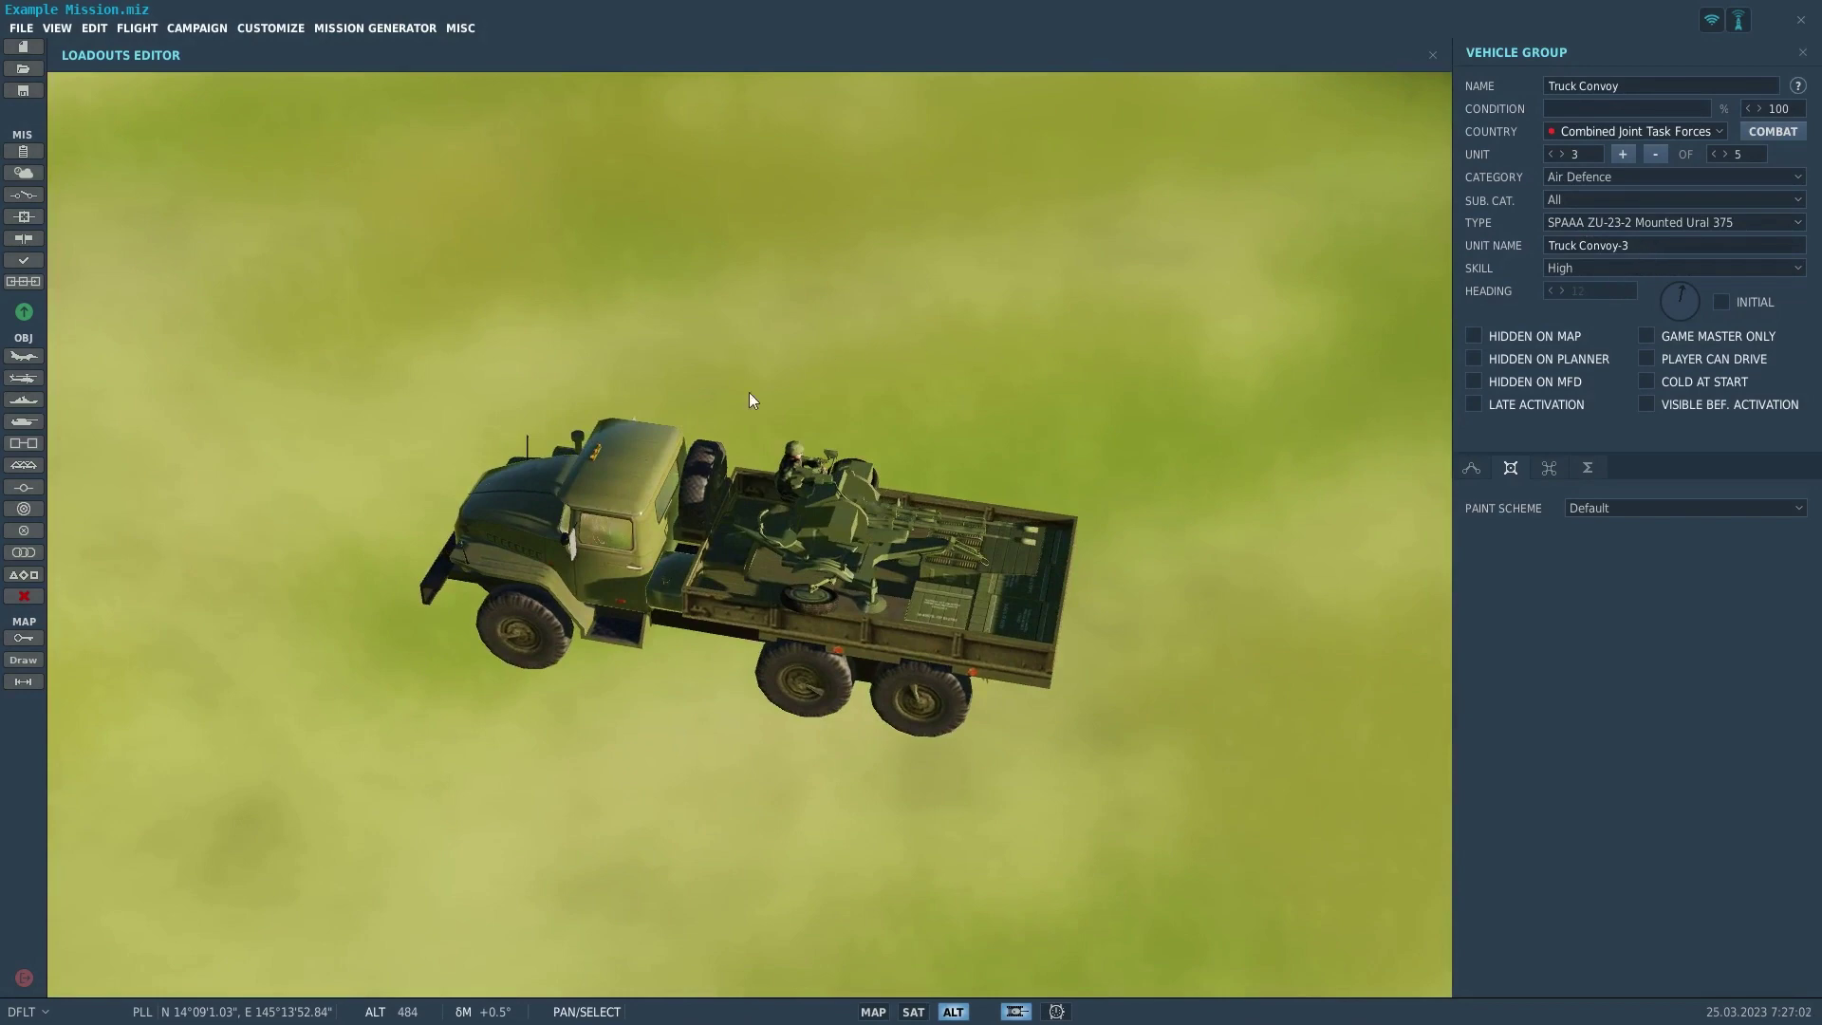
drag(748, 399, 615, 453)
scroll(351, 298, up, 3)
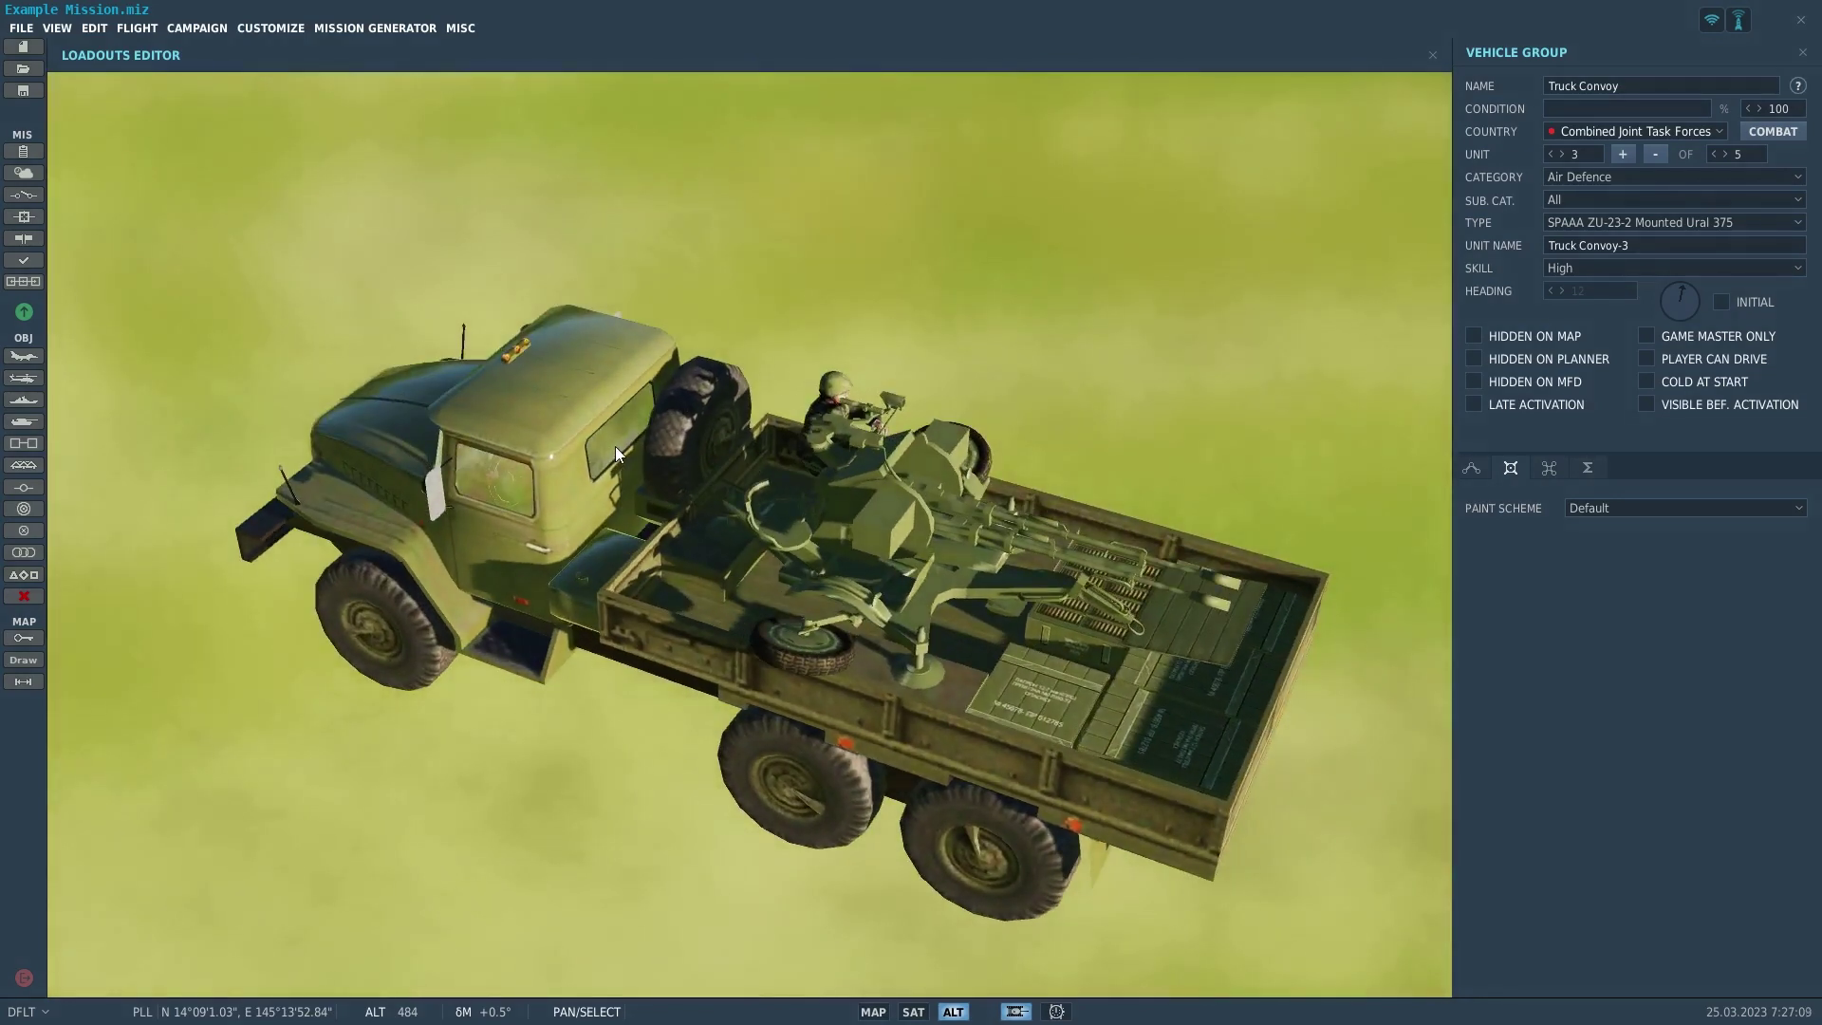
- View the ZU-23-2 mounted Ural 375 from behind and bring up the Truck Convoy's route on the map
drag(618, 448, 433, 448)
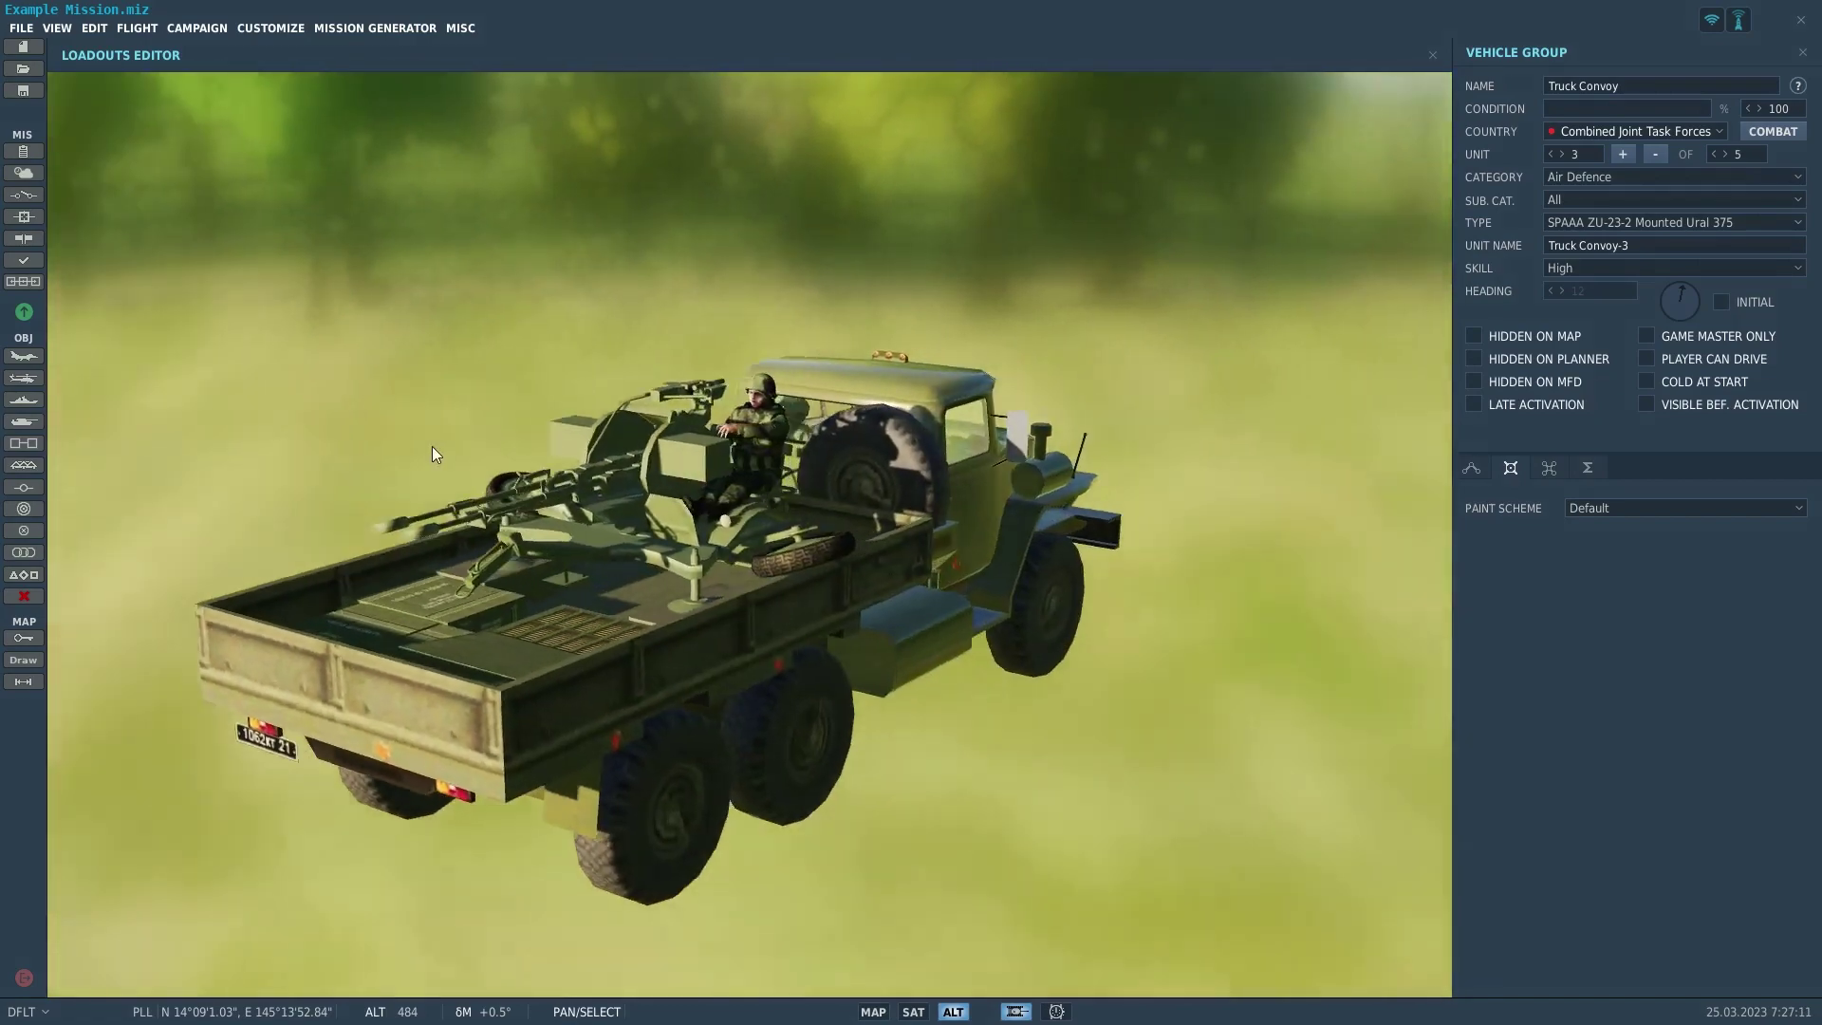
click(1472, 469)
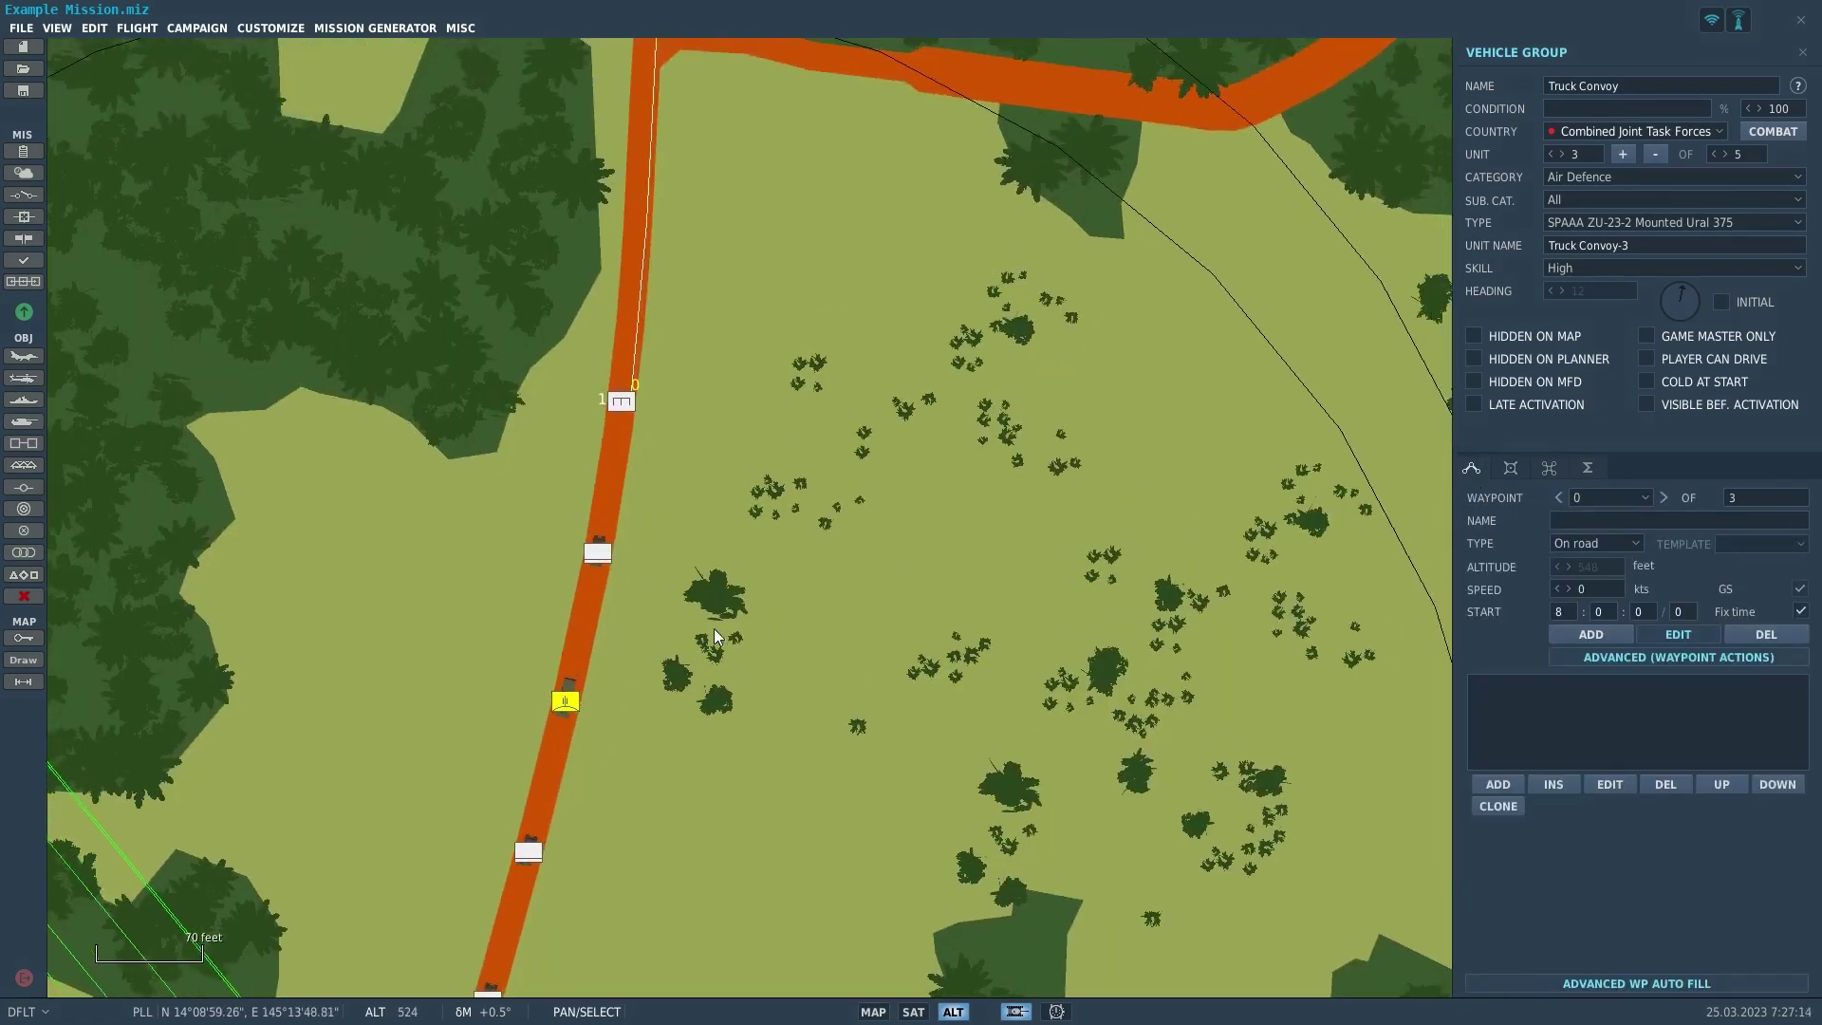
scroll(714, 616, down, 3)
scroll(709, 601, down, 4)
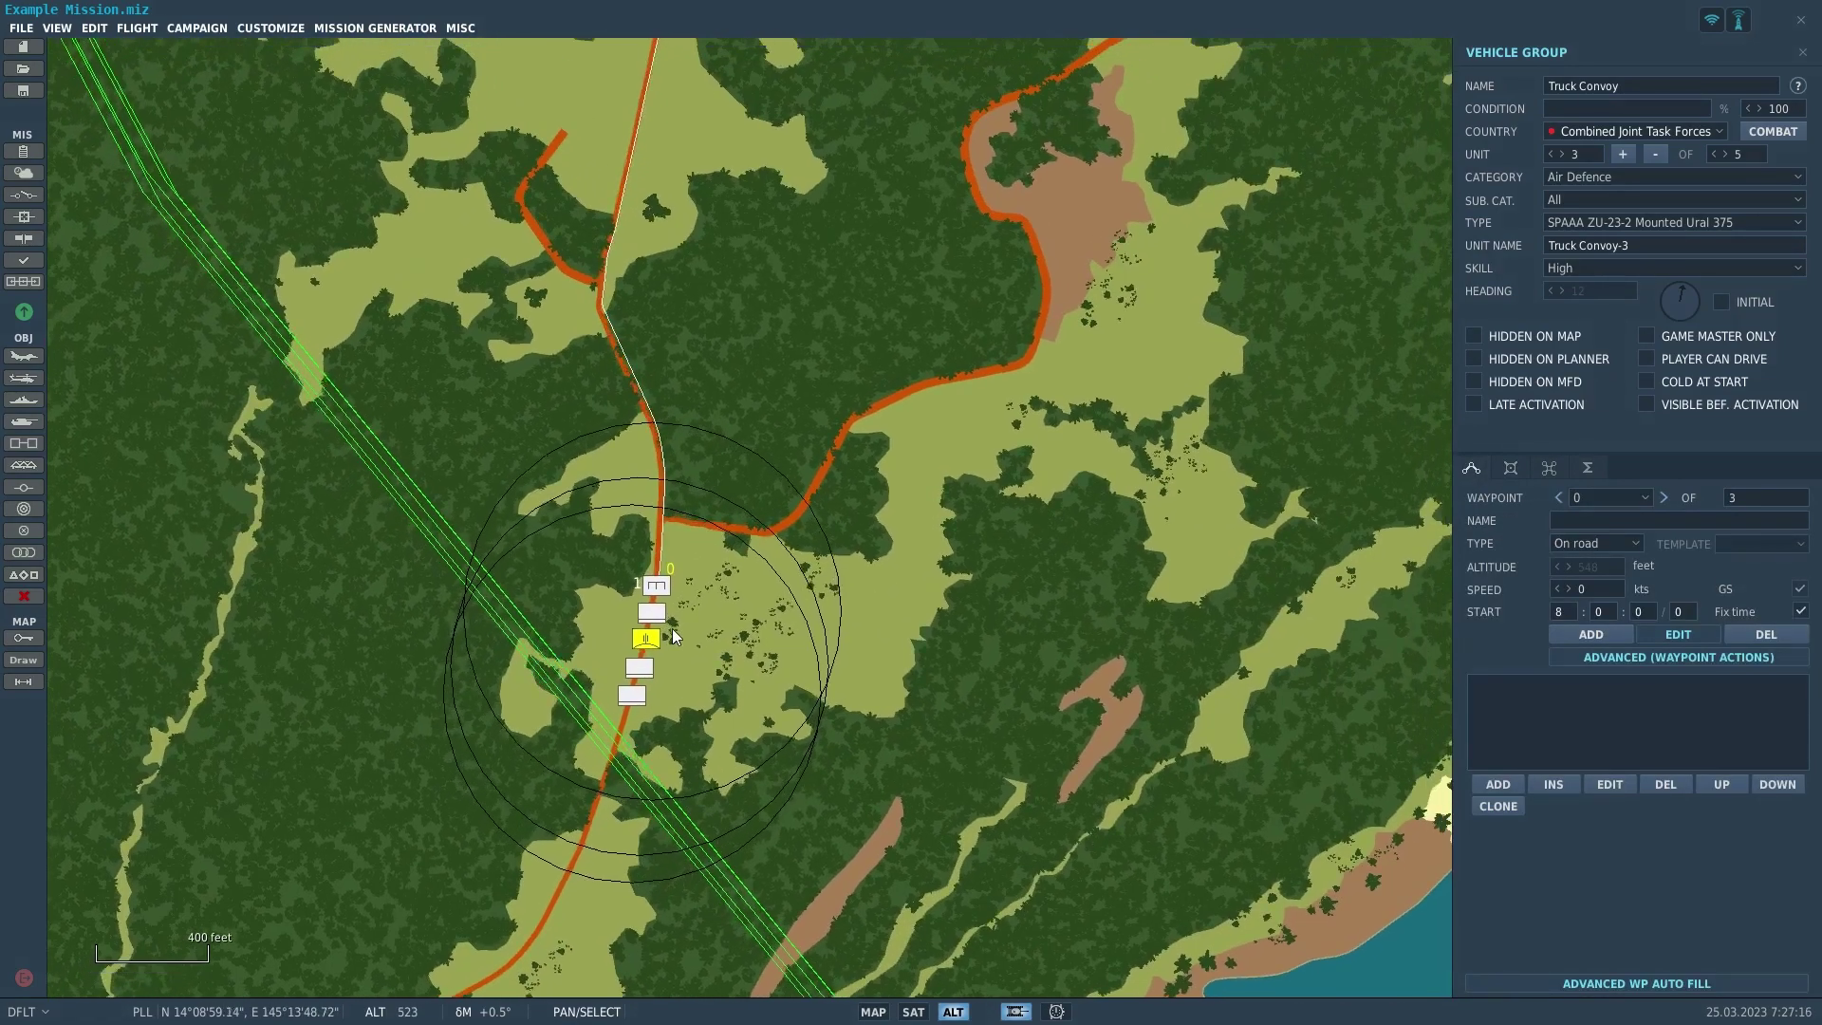
scroll(634, 641, down, 3)
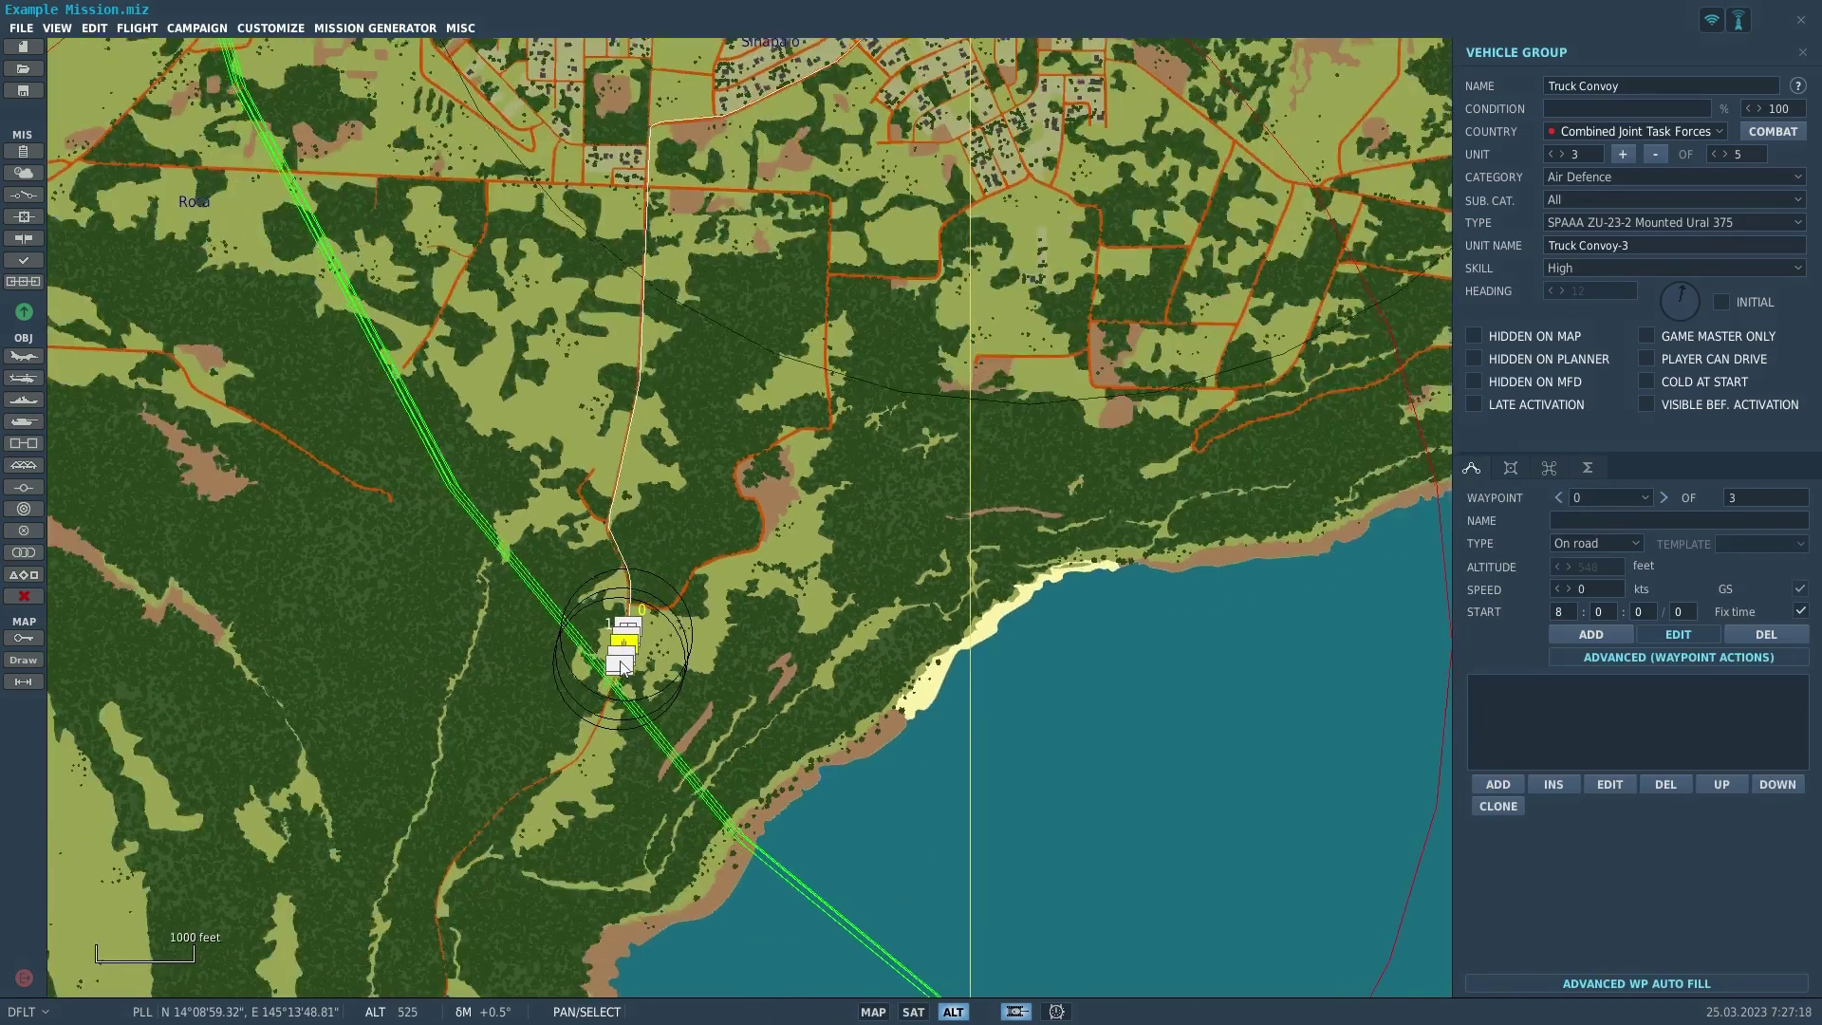
- Check the Truck Convoy's route north to waypoint 1 near Rota Intl and return to its vehicles up close
right_drag(633, 641, 517, 626)
scroll(580, 749, down, 4)
right_drag(648, 545, 566, 647)
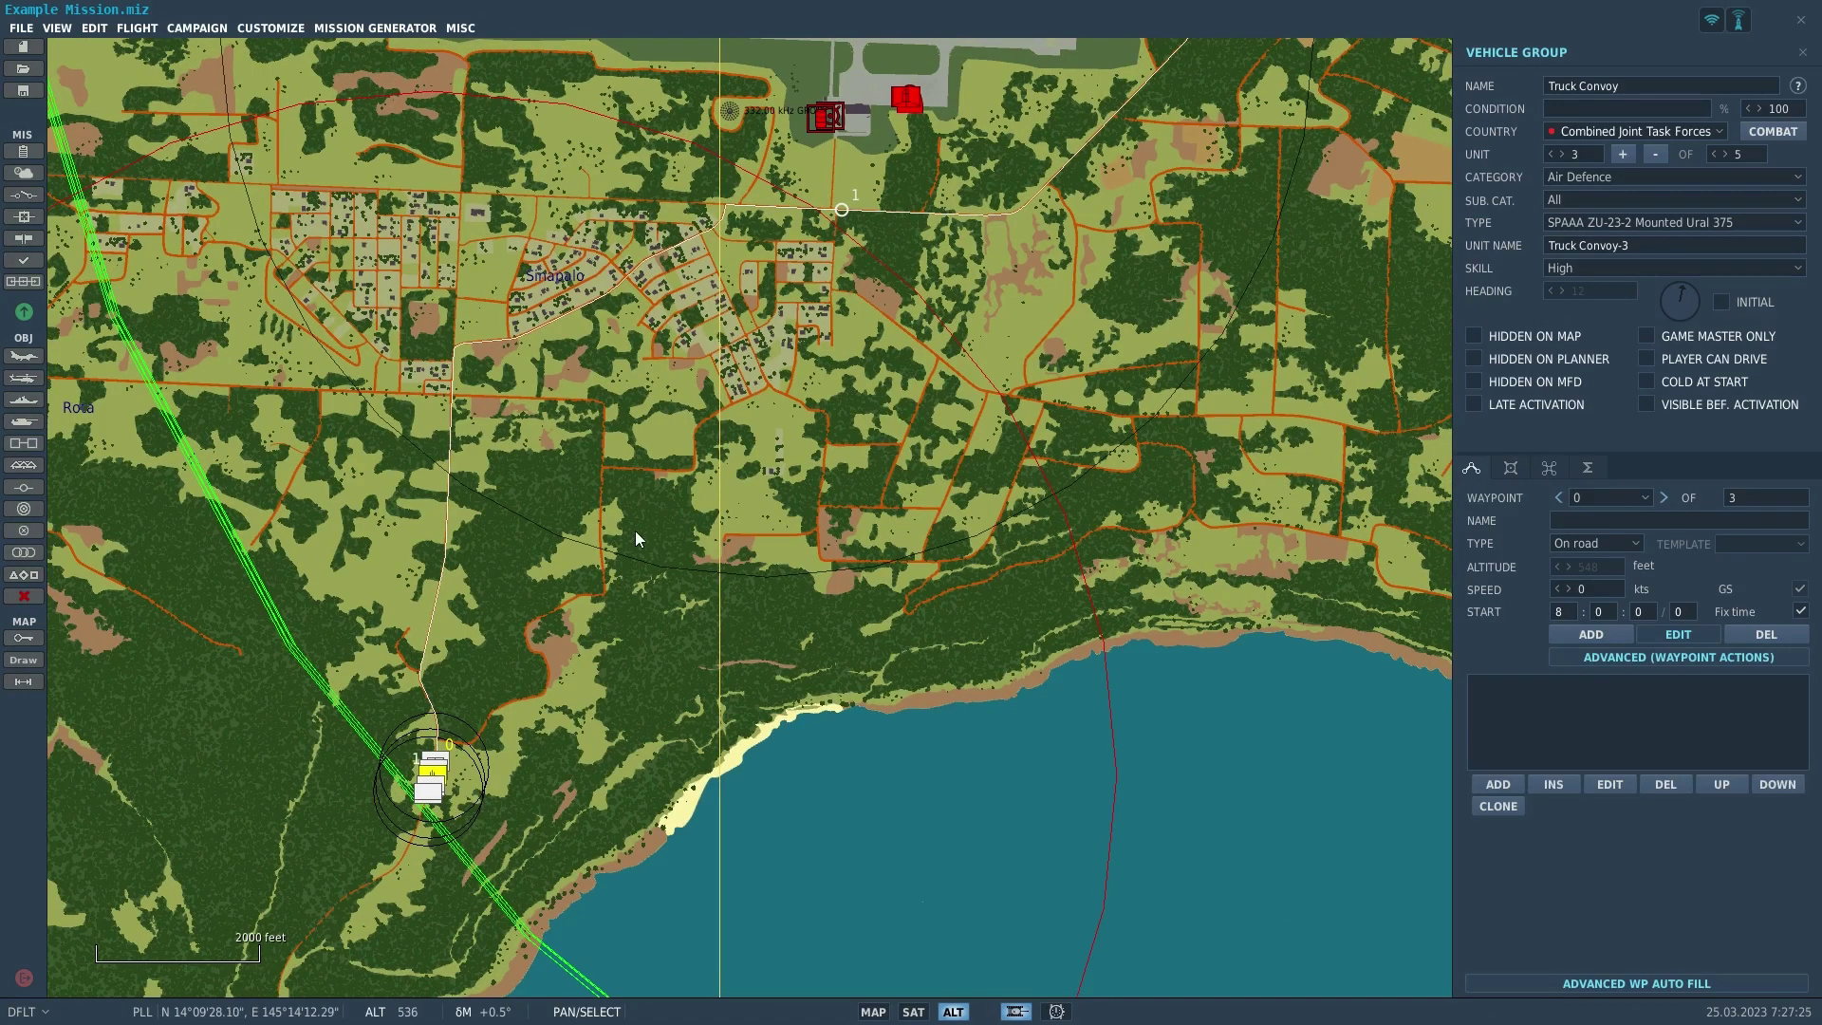
scroll(555, 617, up, 6)
scroll(517, 598, up, 3)
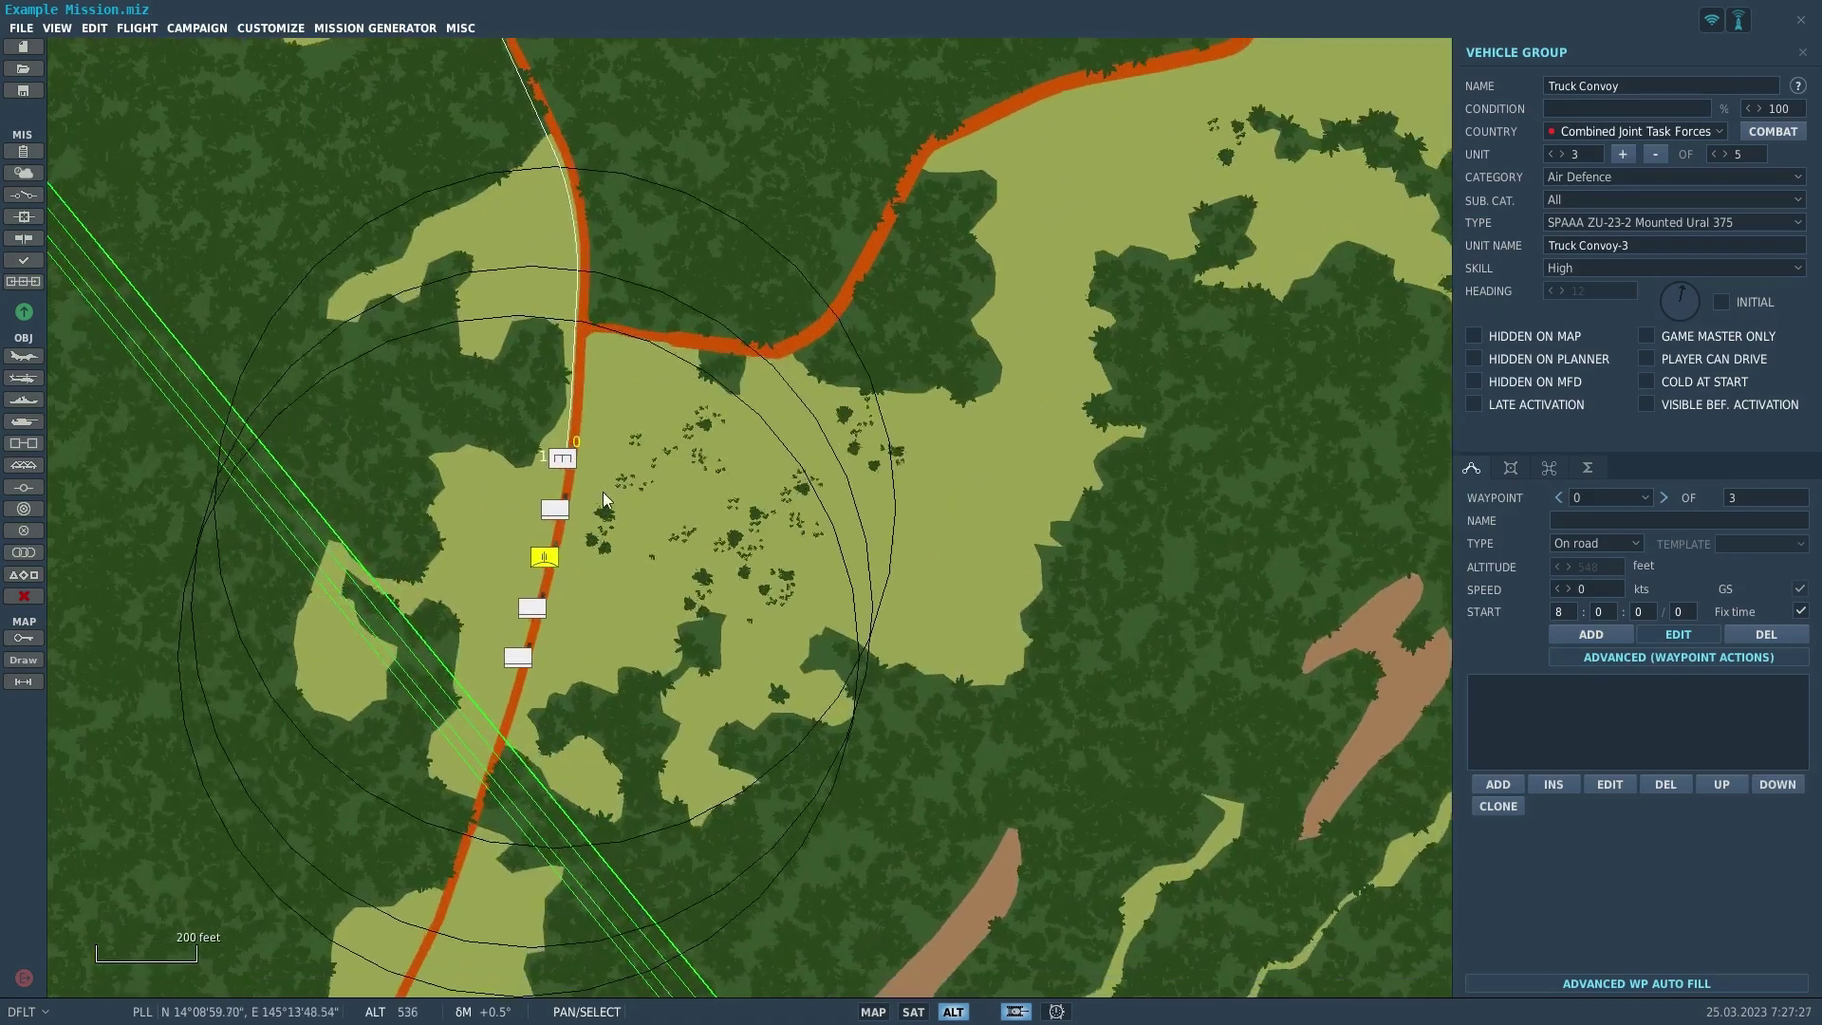
scroll(651, 549, up, 4)
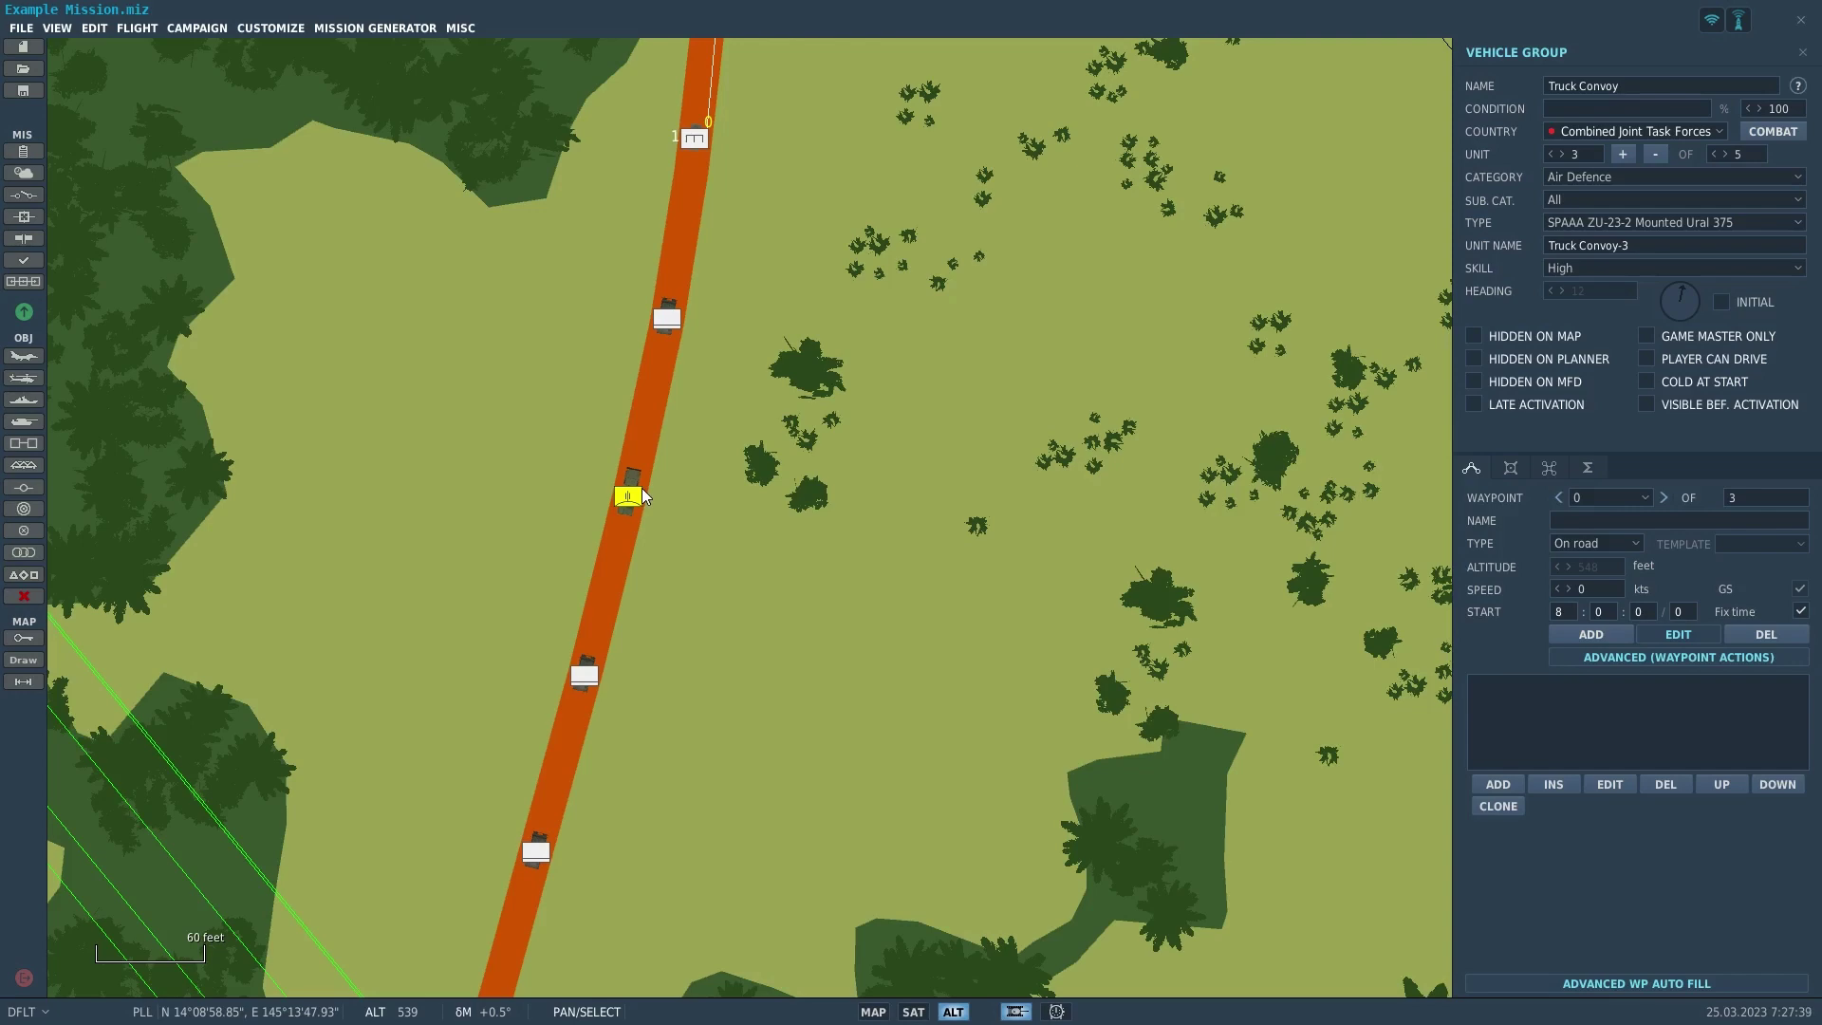
- Trace the Truck Convoy's road route past Rota Intl to waypoint 2 at the SA-2 site and examine the compound
scroll(608, 408, down, 5)
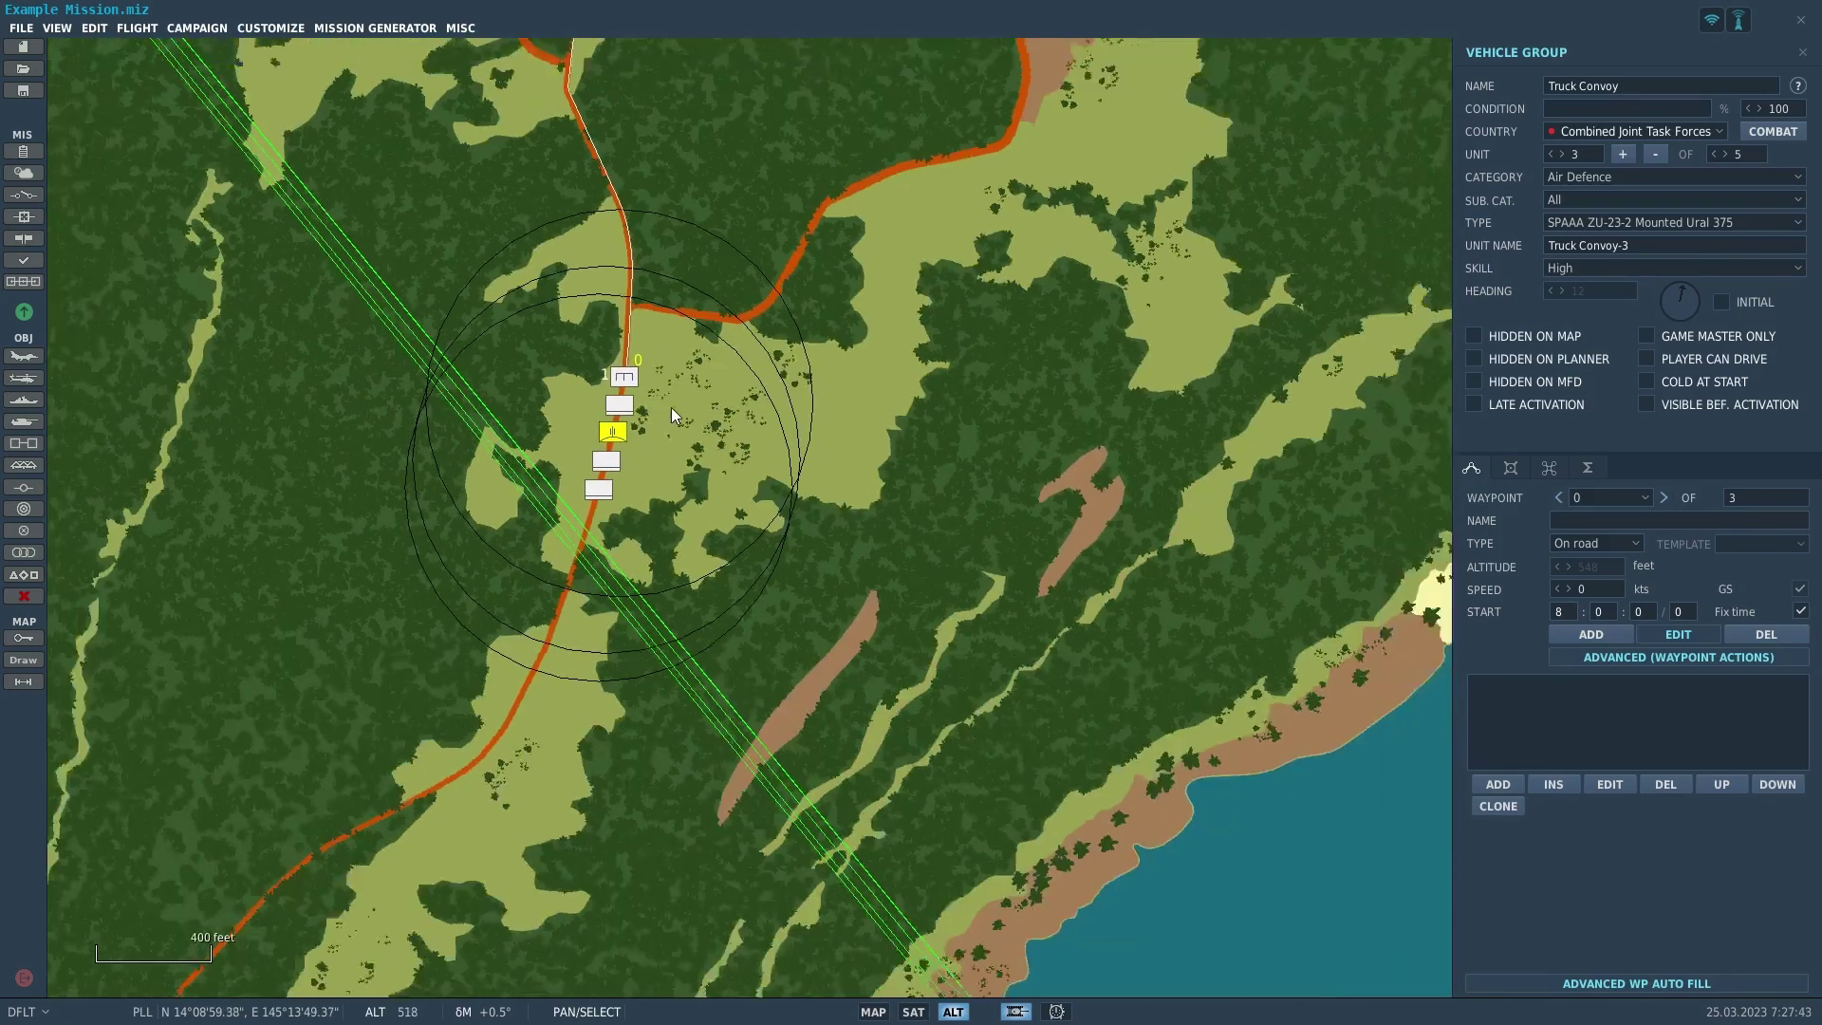
scroll(674, 403, down, 5)
drag(1032, 133, 666, 718)
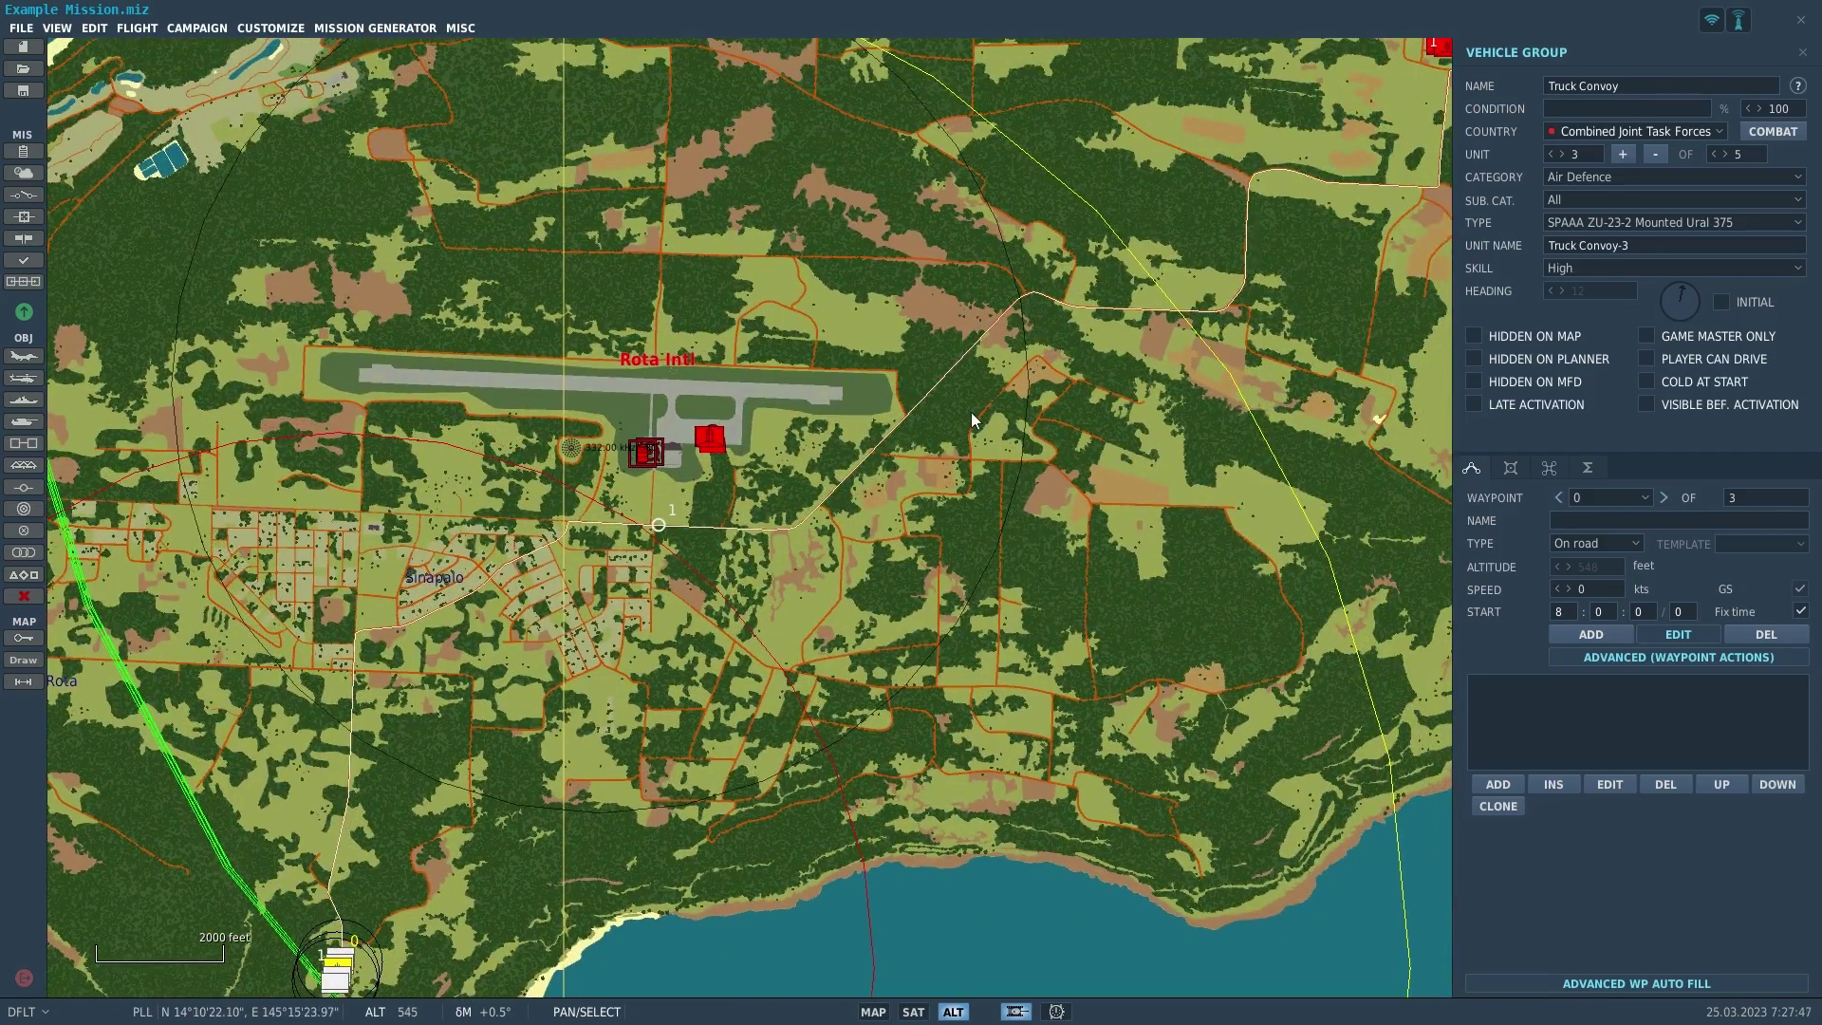
drag(971, 412, 547, 602)
scroll(547, 646, up, 6)
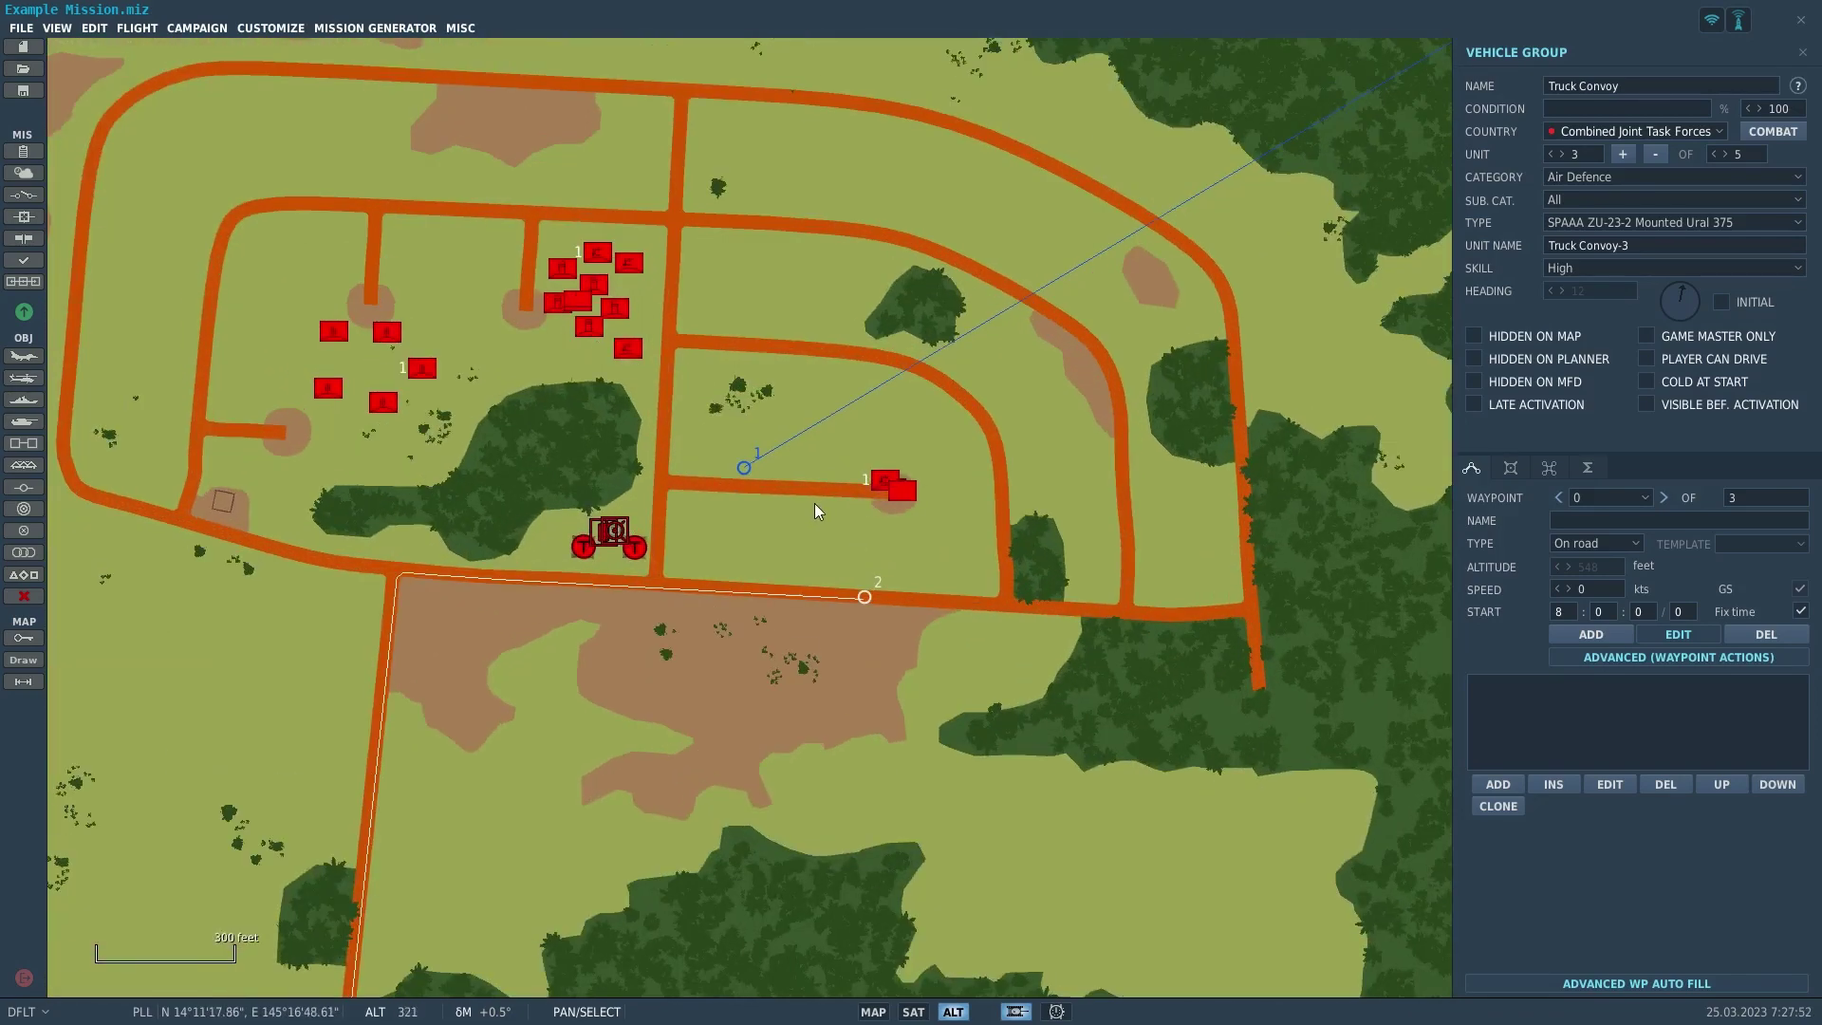
scroll(814, 511, up, 2)
drag(740, 414, 1030, 639)
scroll(1030, 640, down, 1)
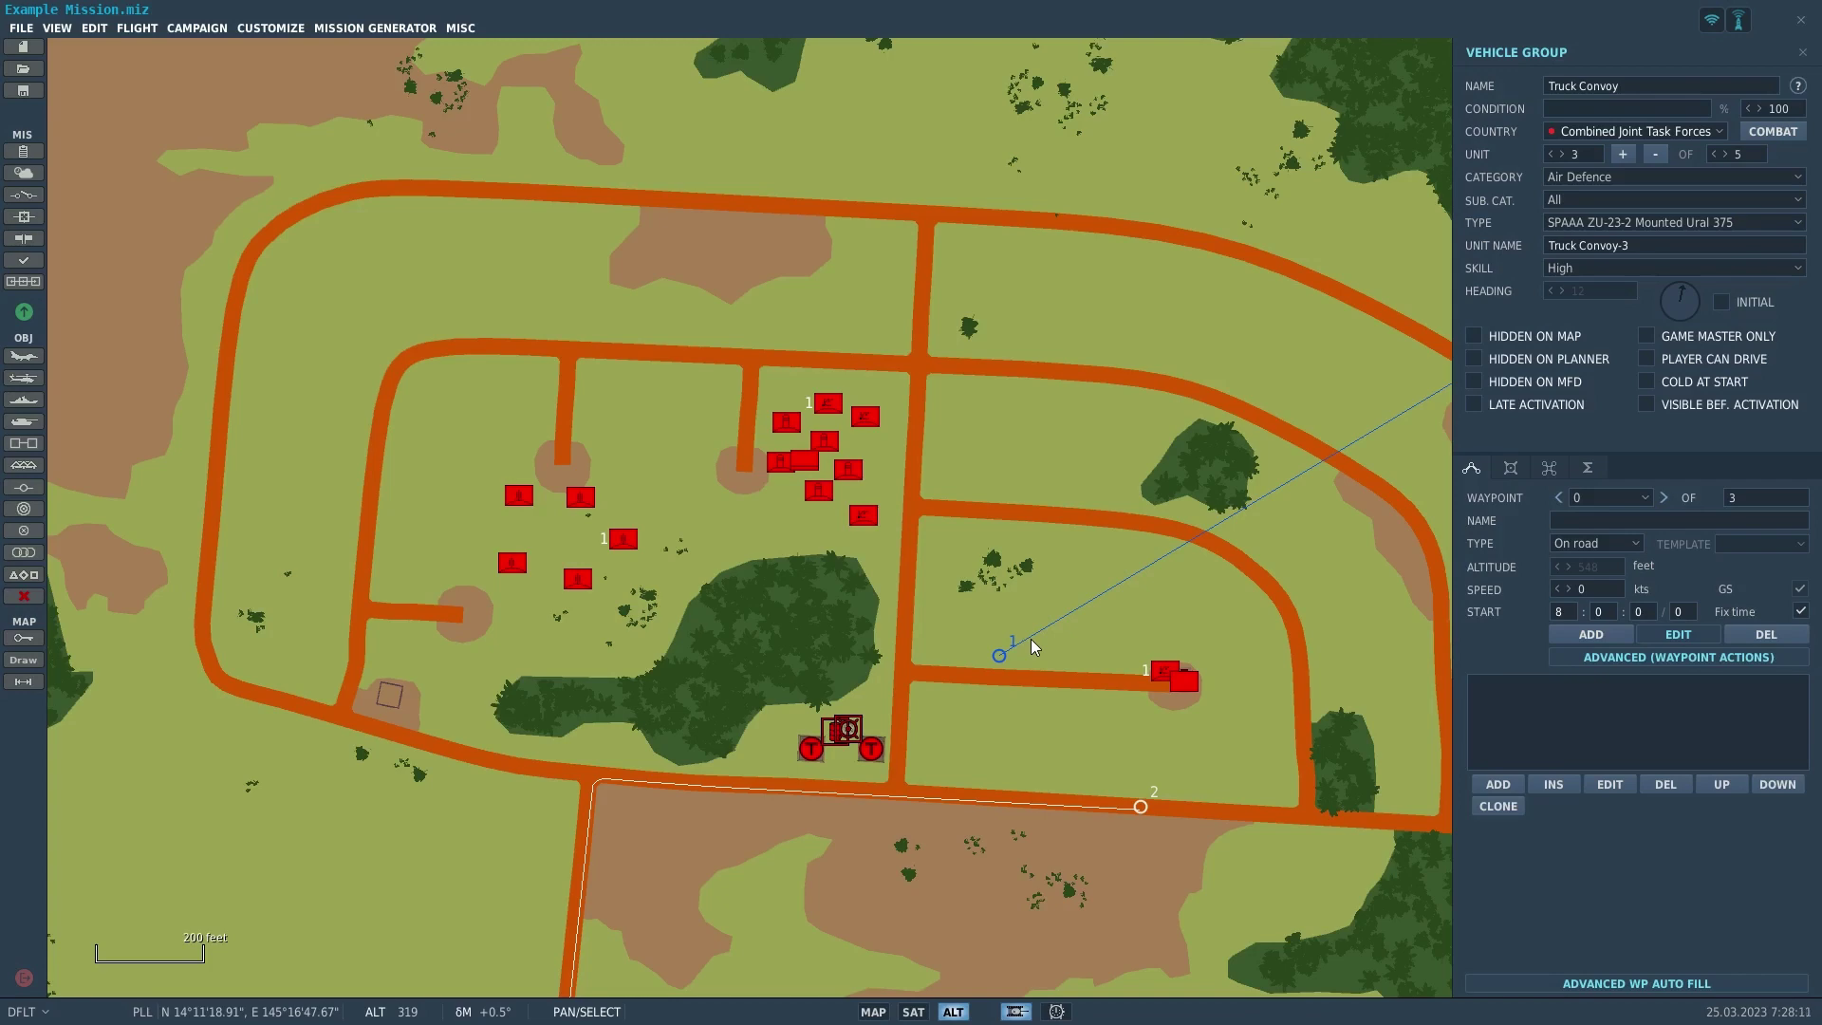
- Examine the convoy's whole route across eastern Rota, from the SA-2 site back to its start south of Sinapalo
scroll(759, 528, down, 3)
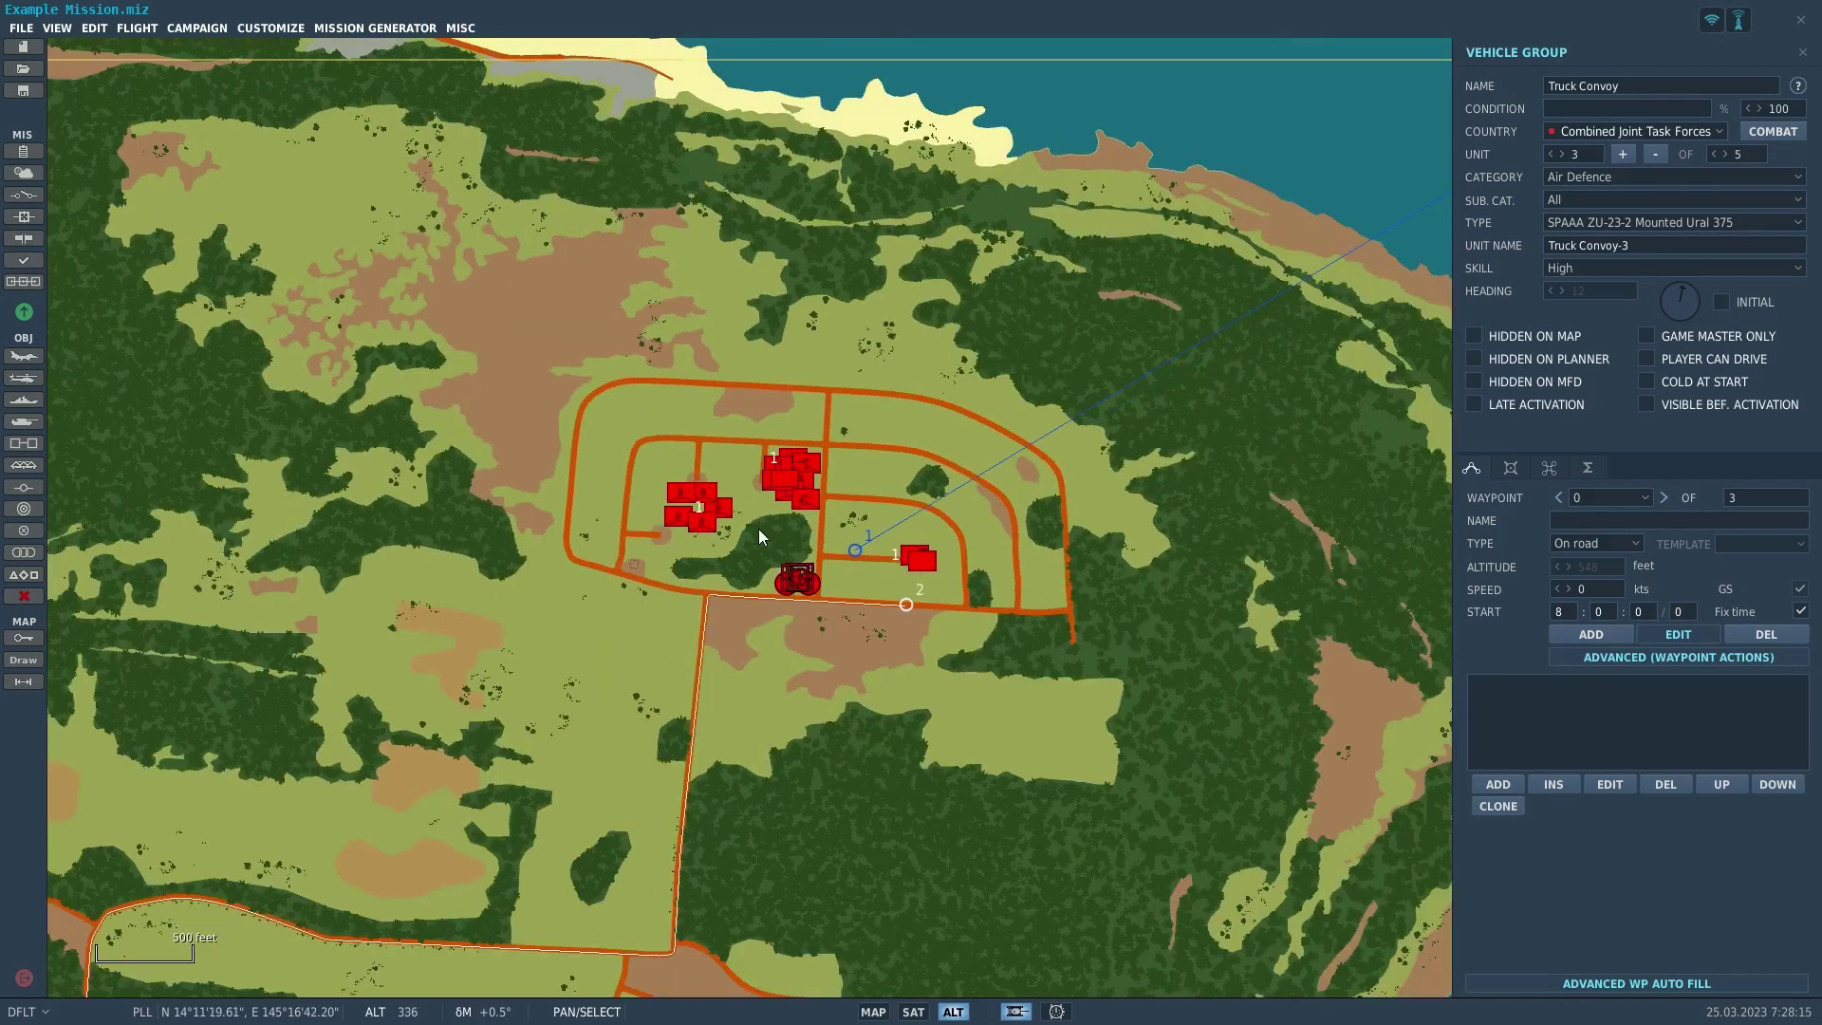
scroll(759, 527, down, 5)
scroll(641, 505, up, 4)
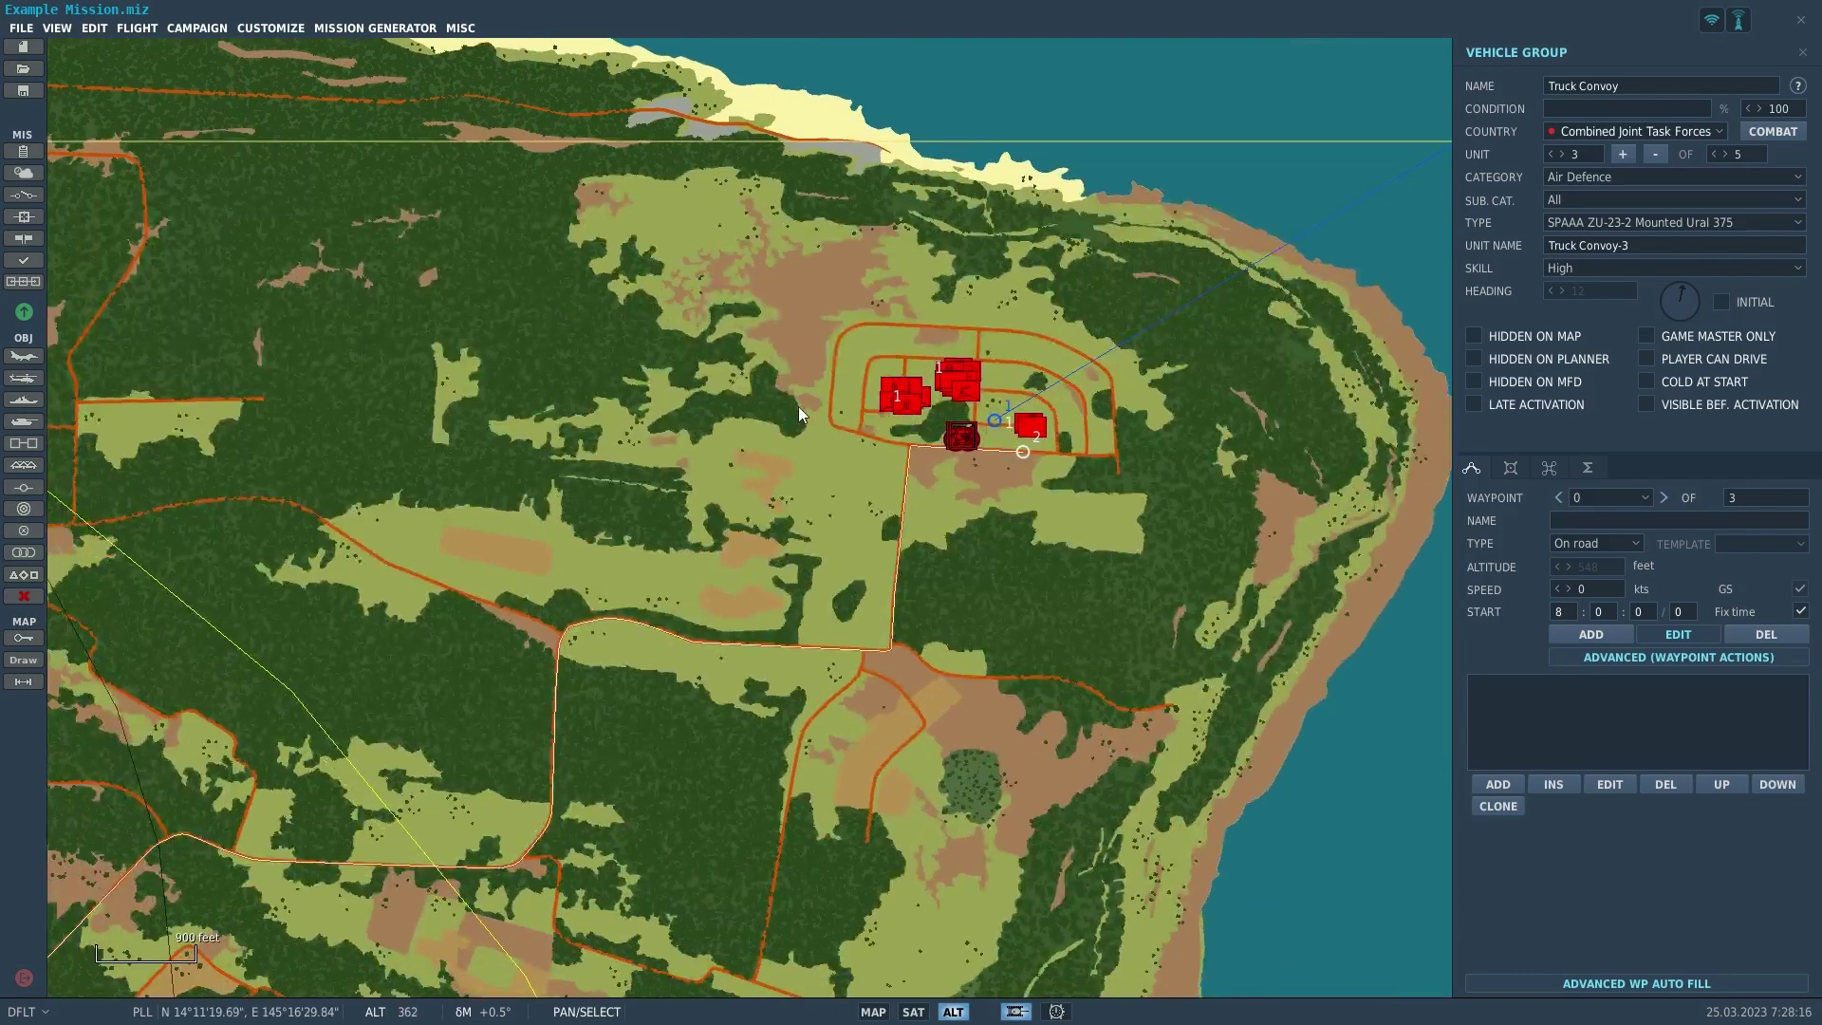
scroll(798, 406, down, 5)
scroll(829, 400, up, 3)
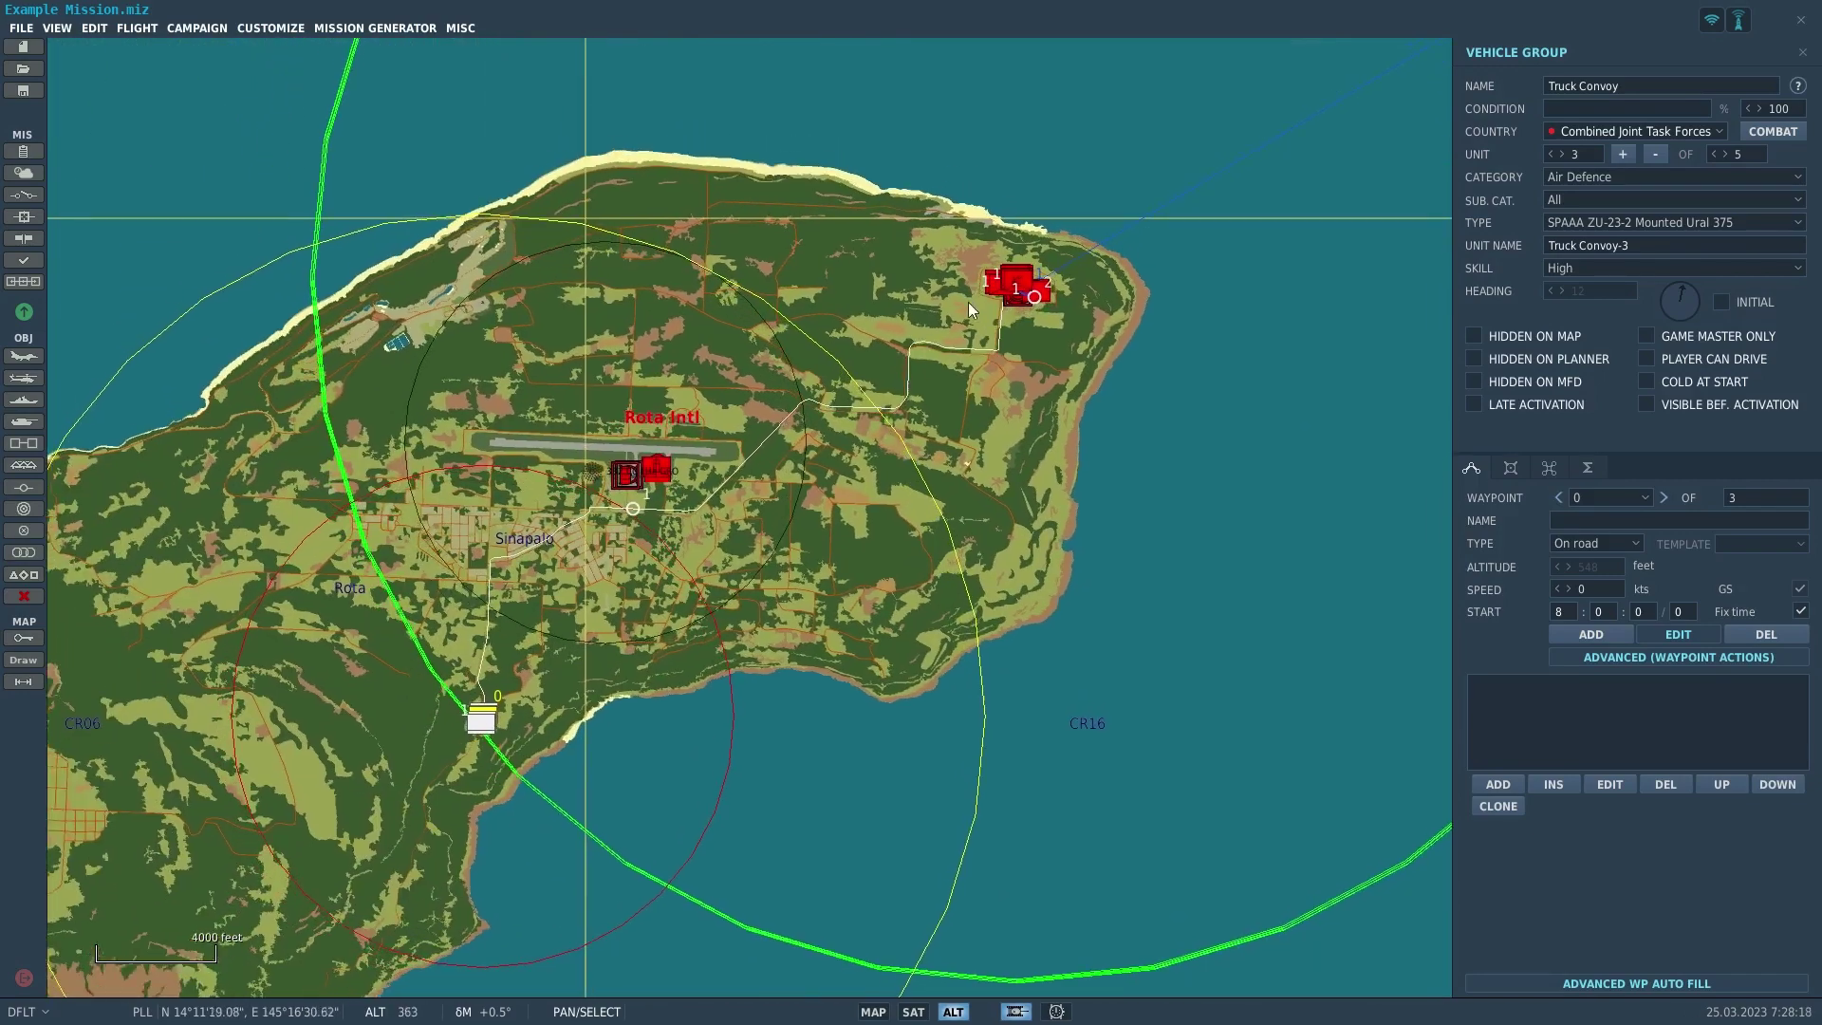
scroll(944, 332, down, 1)
scroll(918, 368, up, 1)
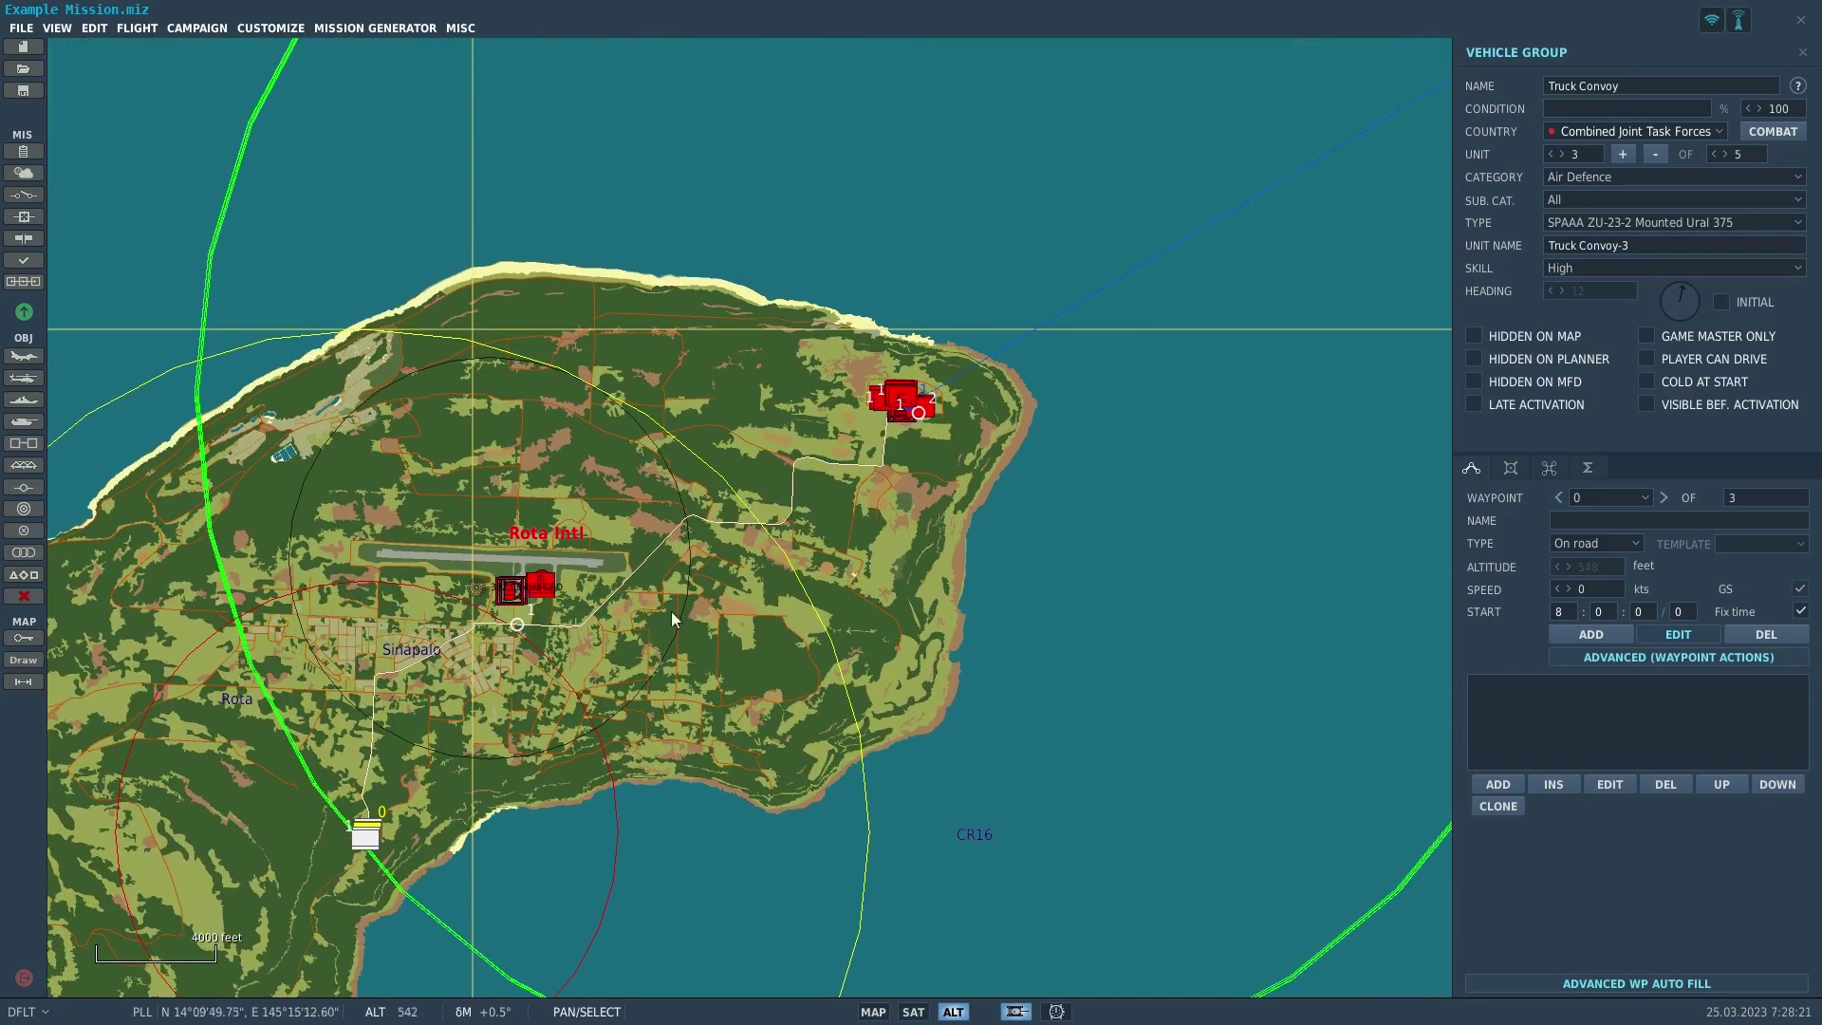
scroll(929, 444, up, 1)
scroll(878, 470, down, 1)
scroll(876, 464, down, 1)
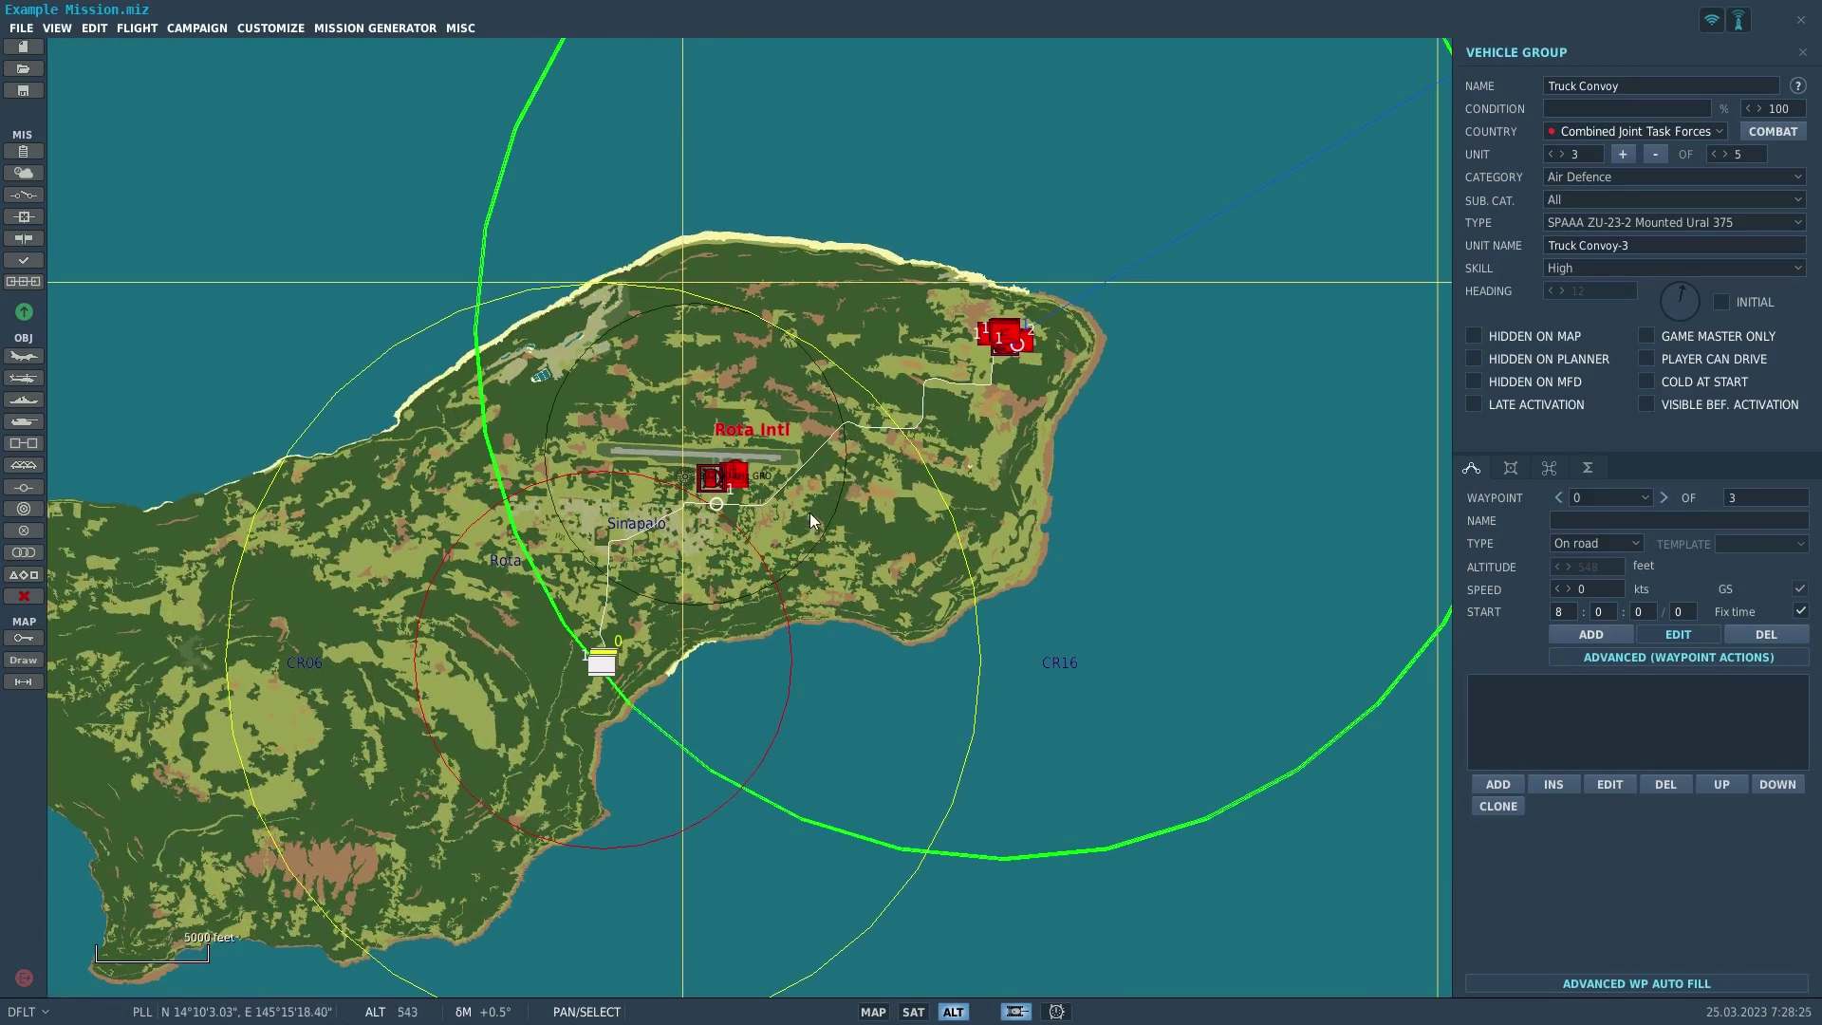
- Survey the western half of Rota as far as Songsong against the convoy's threat rings
drag(487, 592, 713, 539)
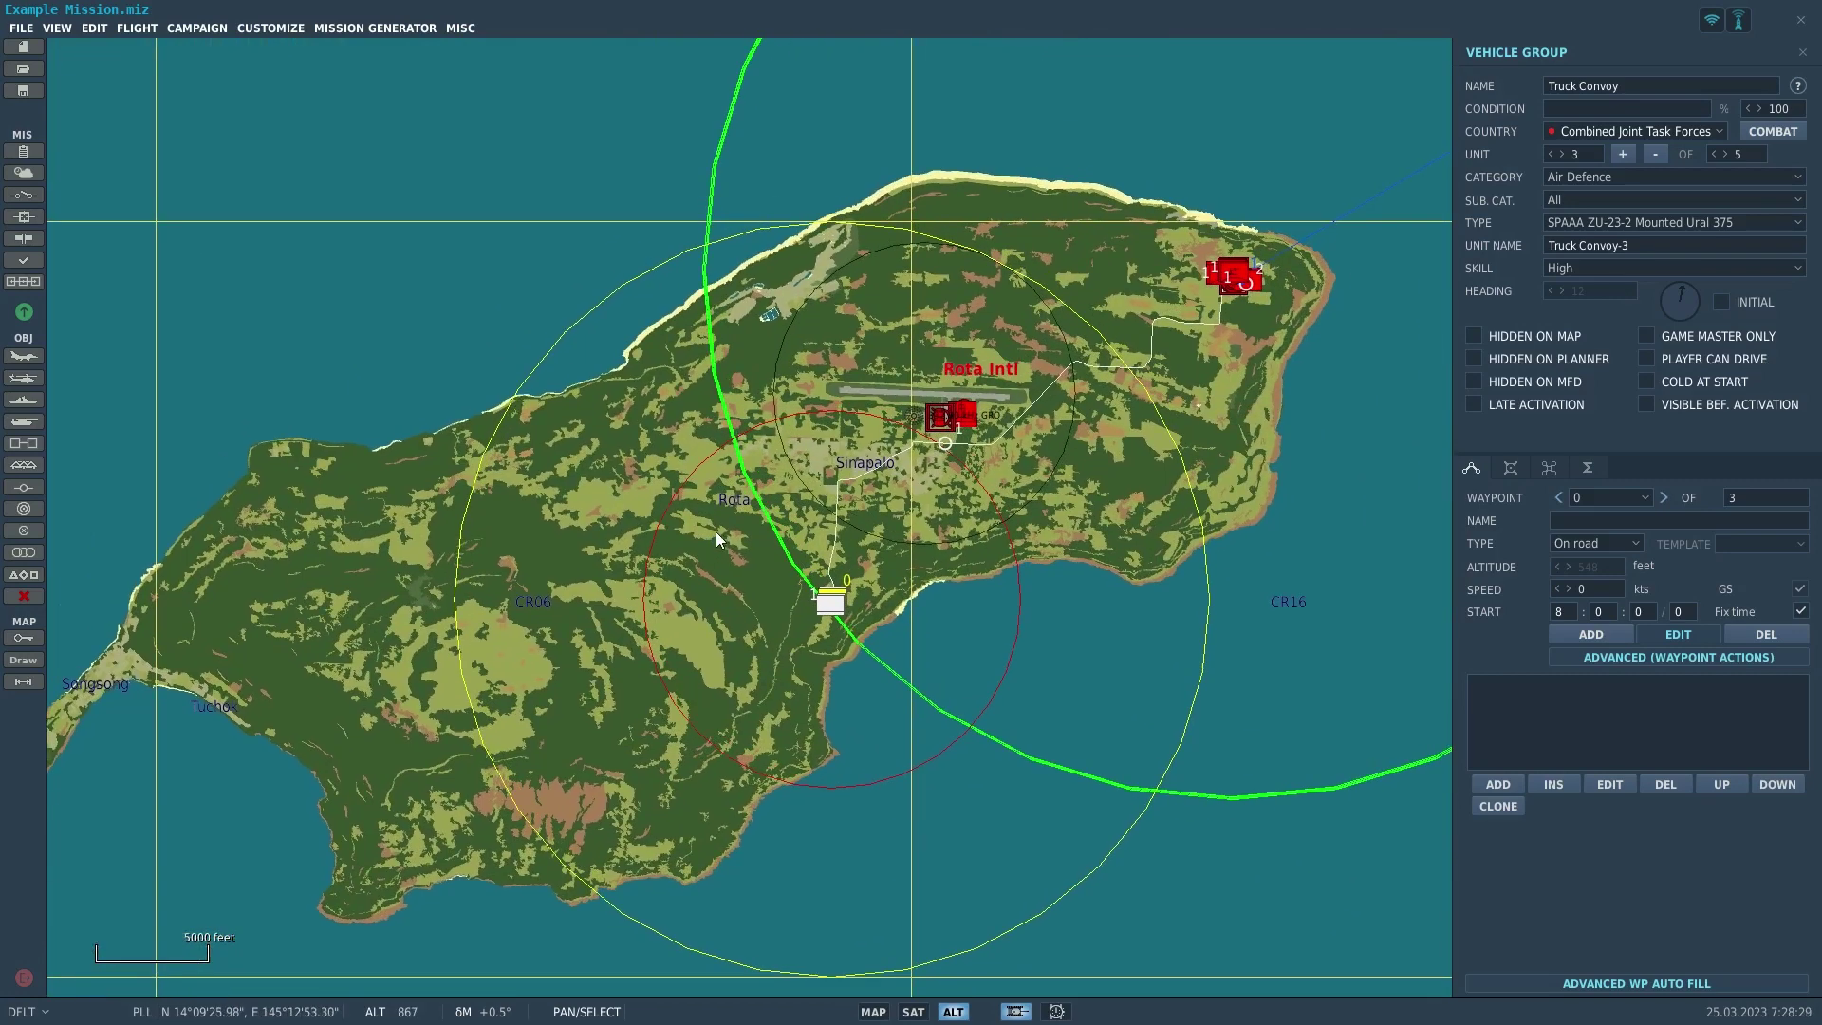
drag(499, 613, 646, 573)
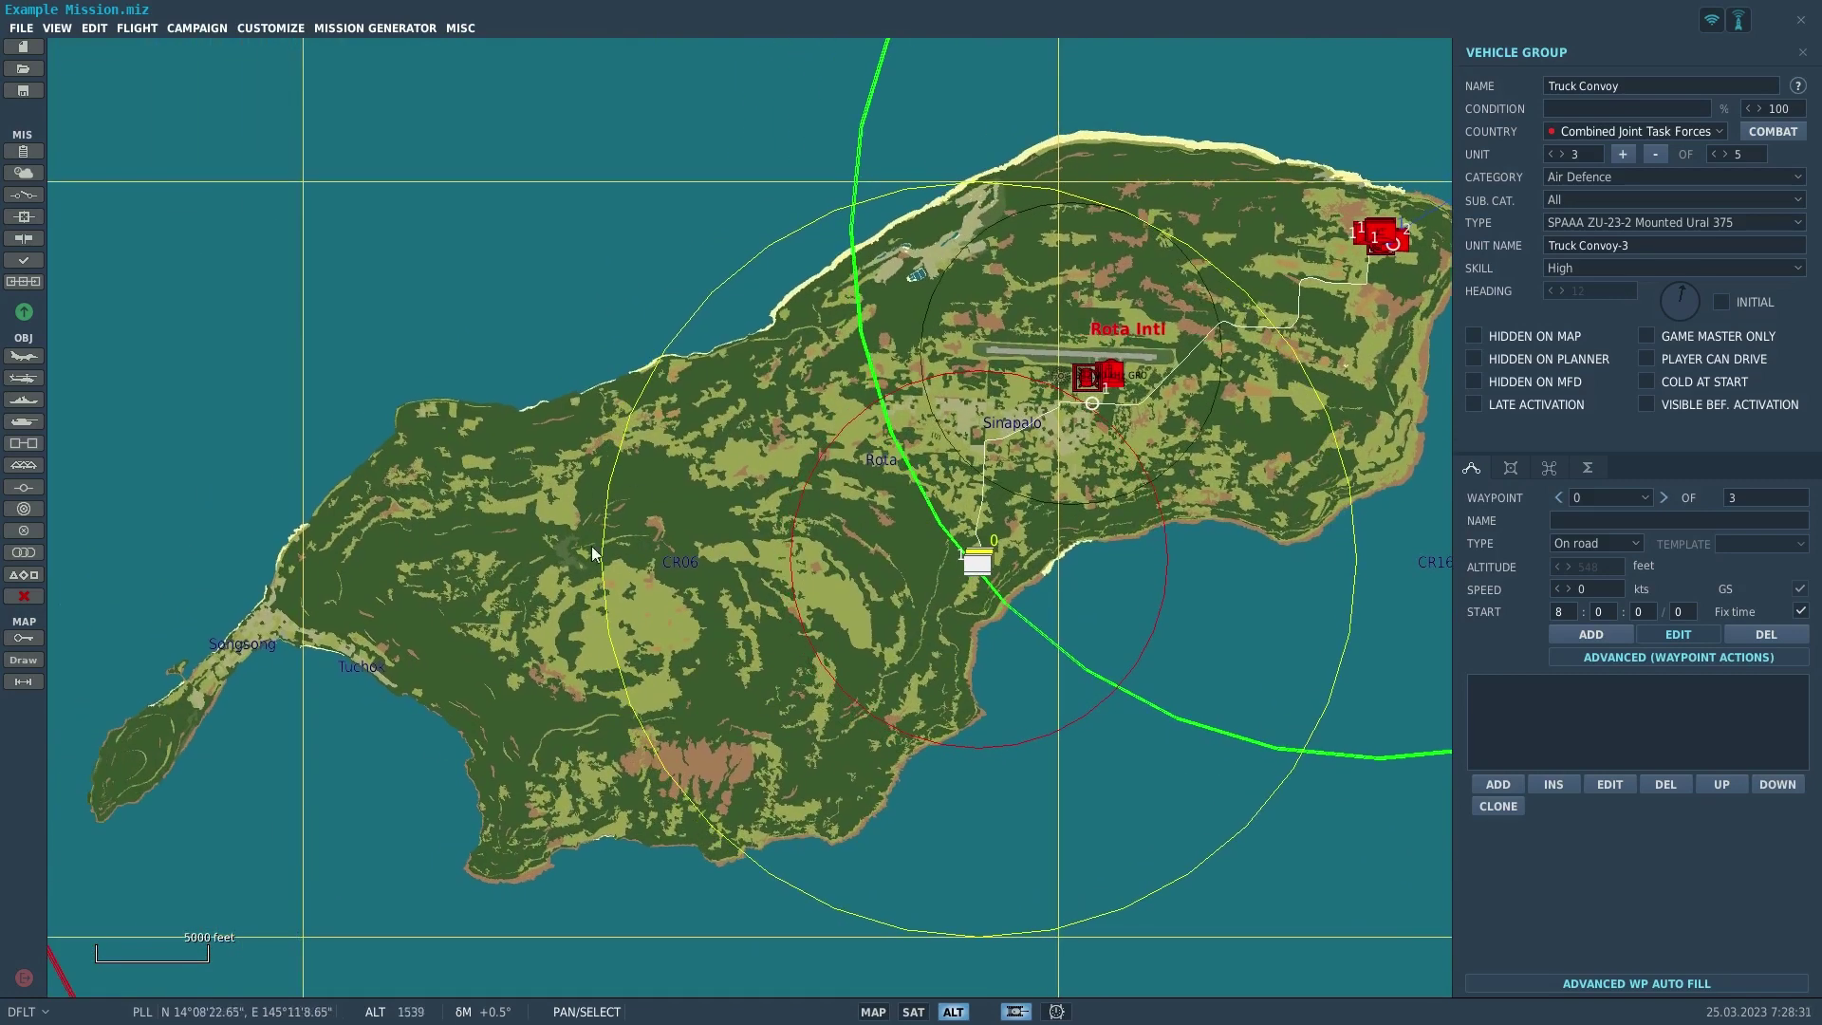
drag(812, 680, 879, 651)
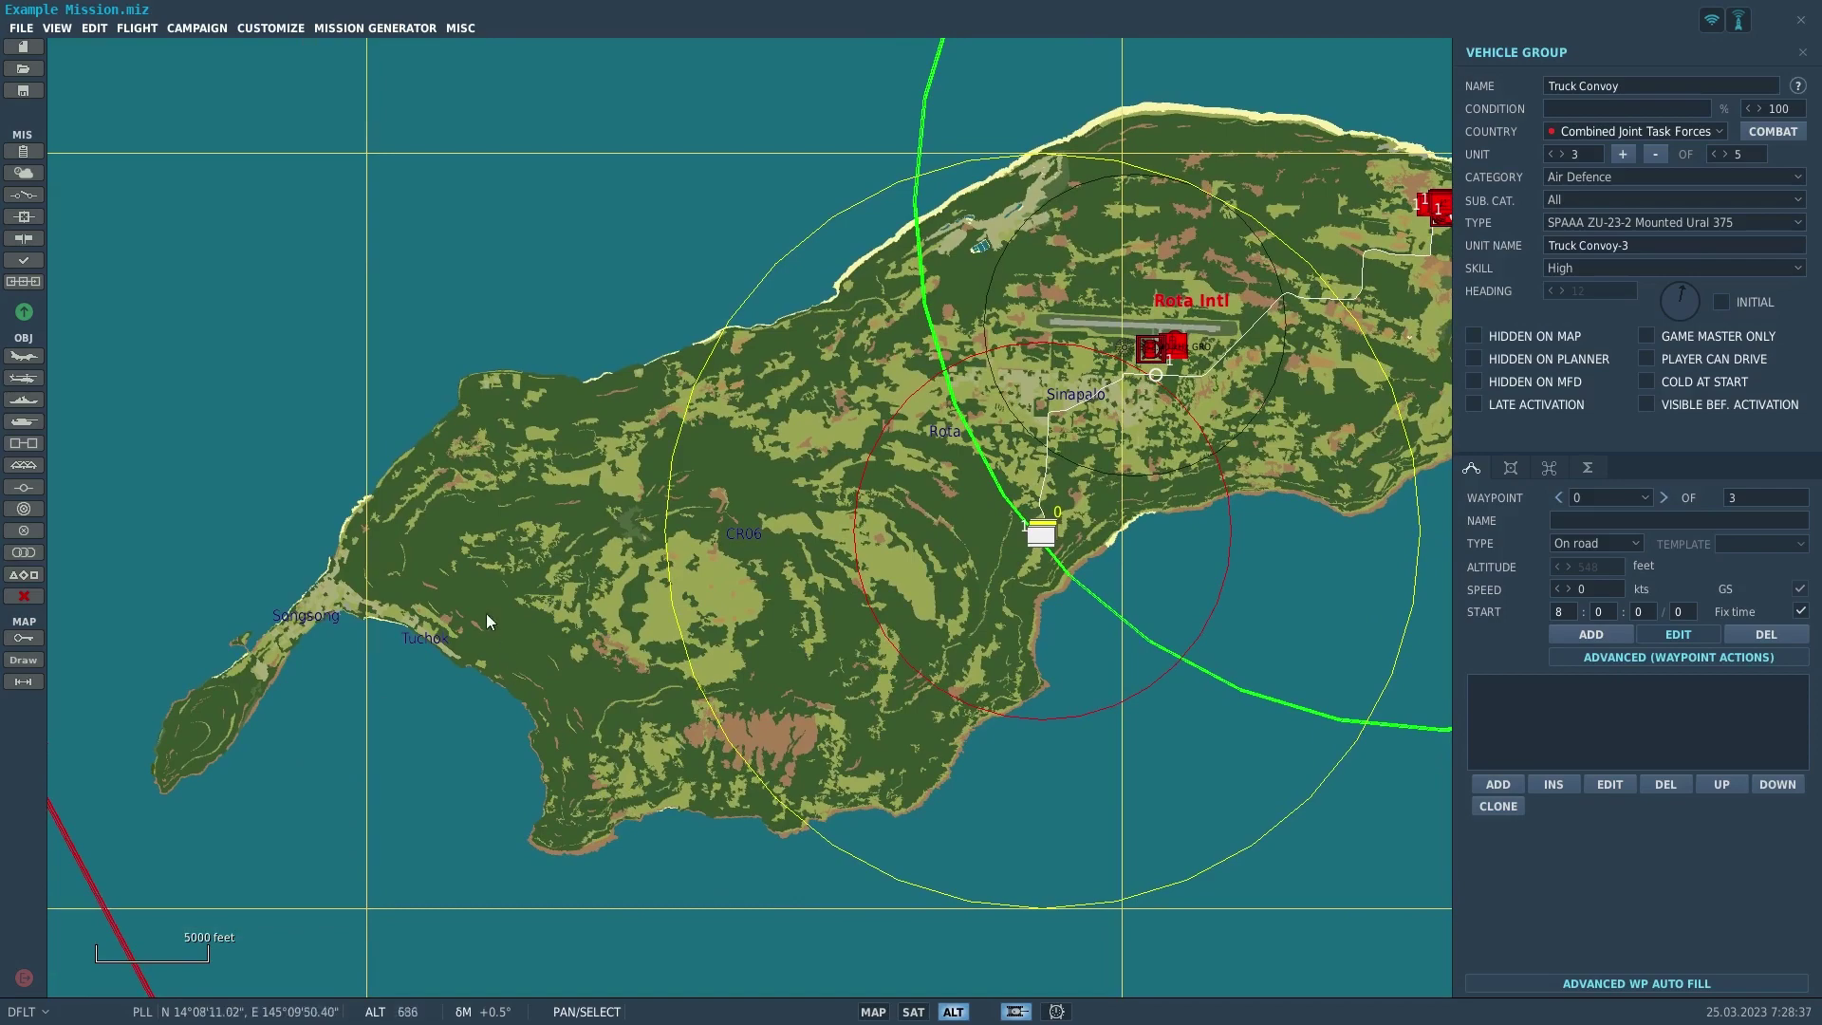
- Return the map to the SA-2 site in northeastern Rota and view its units up close
drag(854, 417, 630, 546)
scroll(767, 526, up, 4)
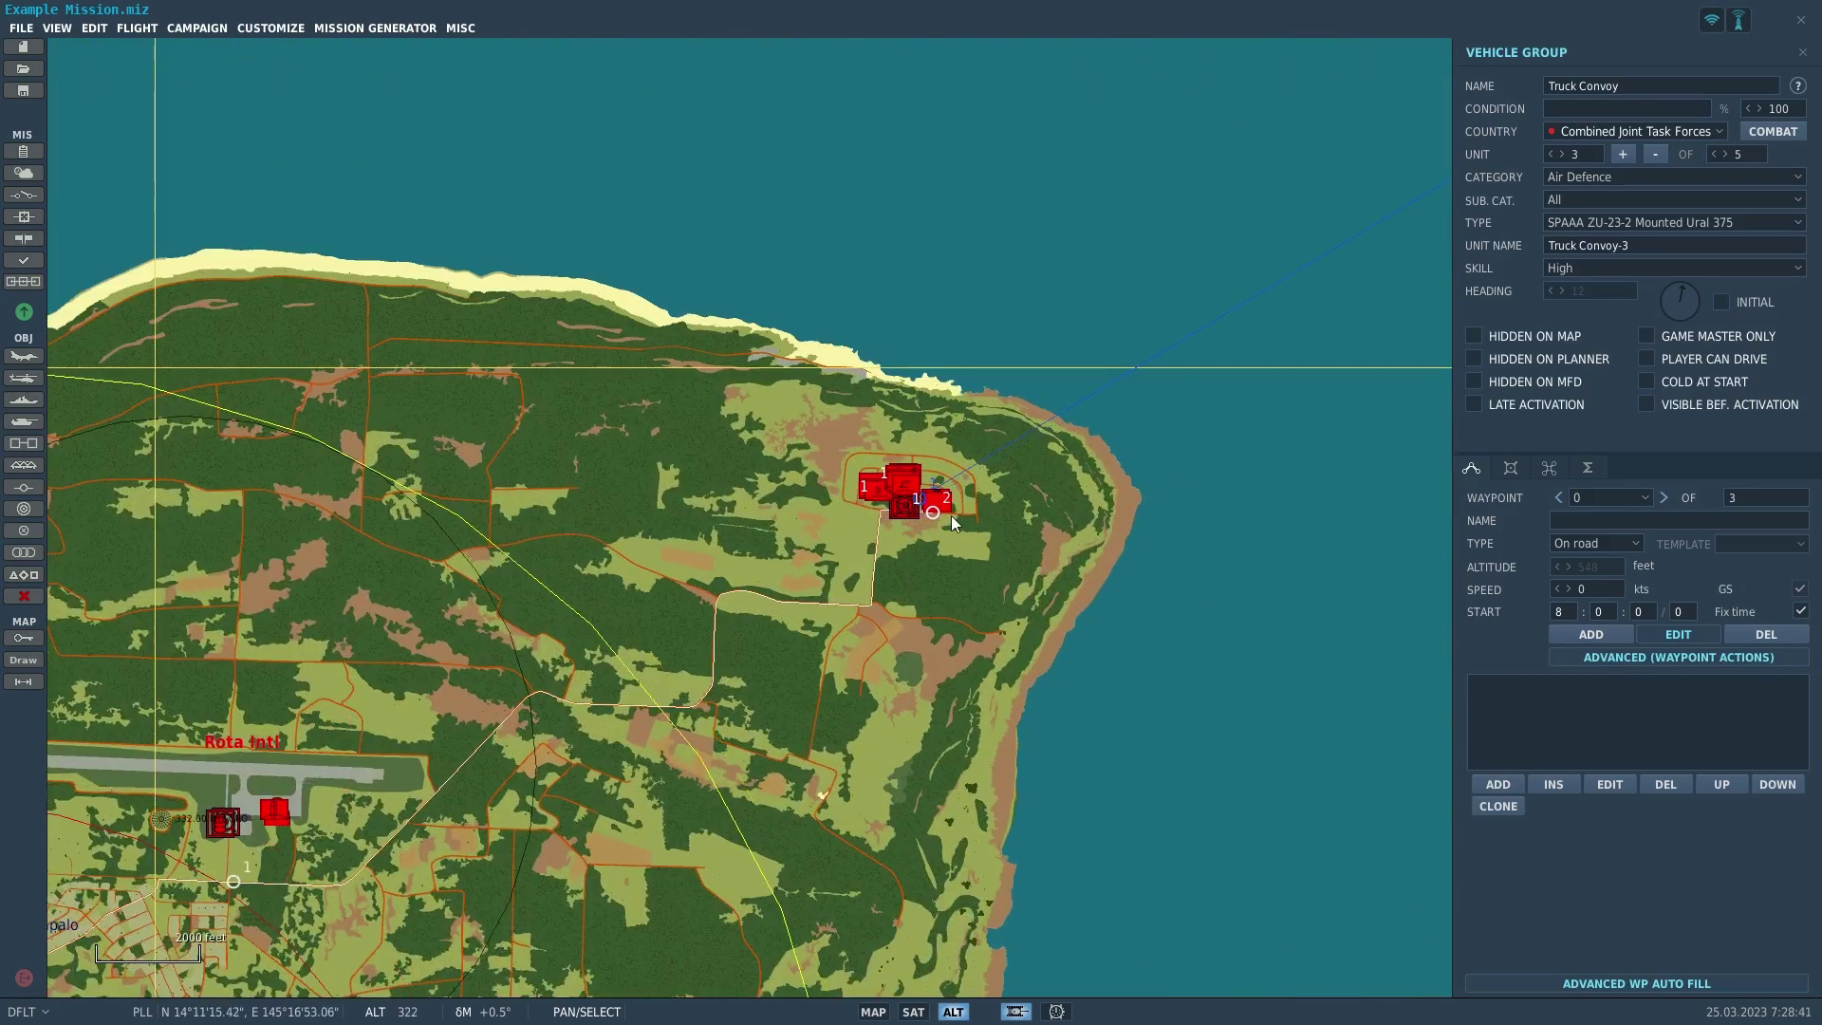
scroll(951, 515, up, 8)
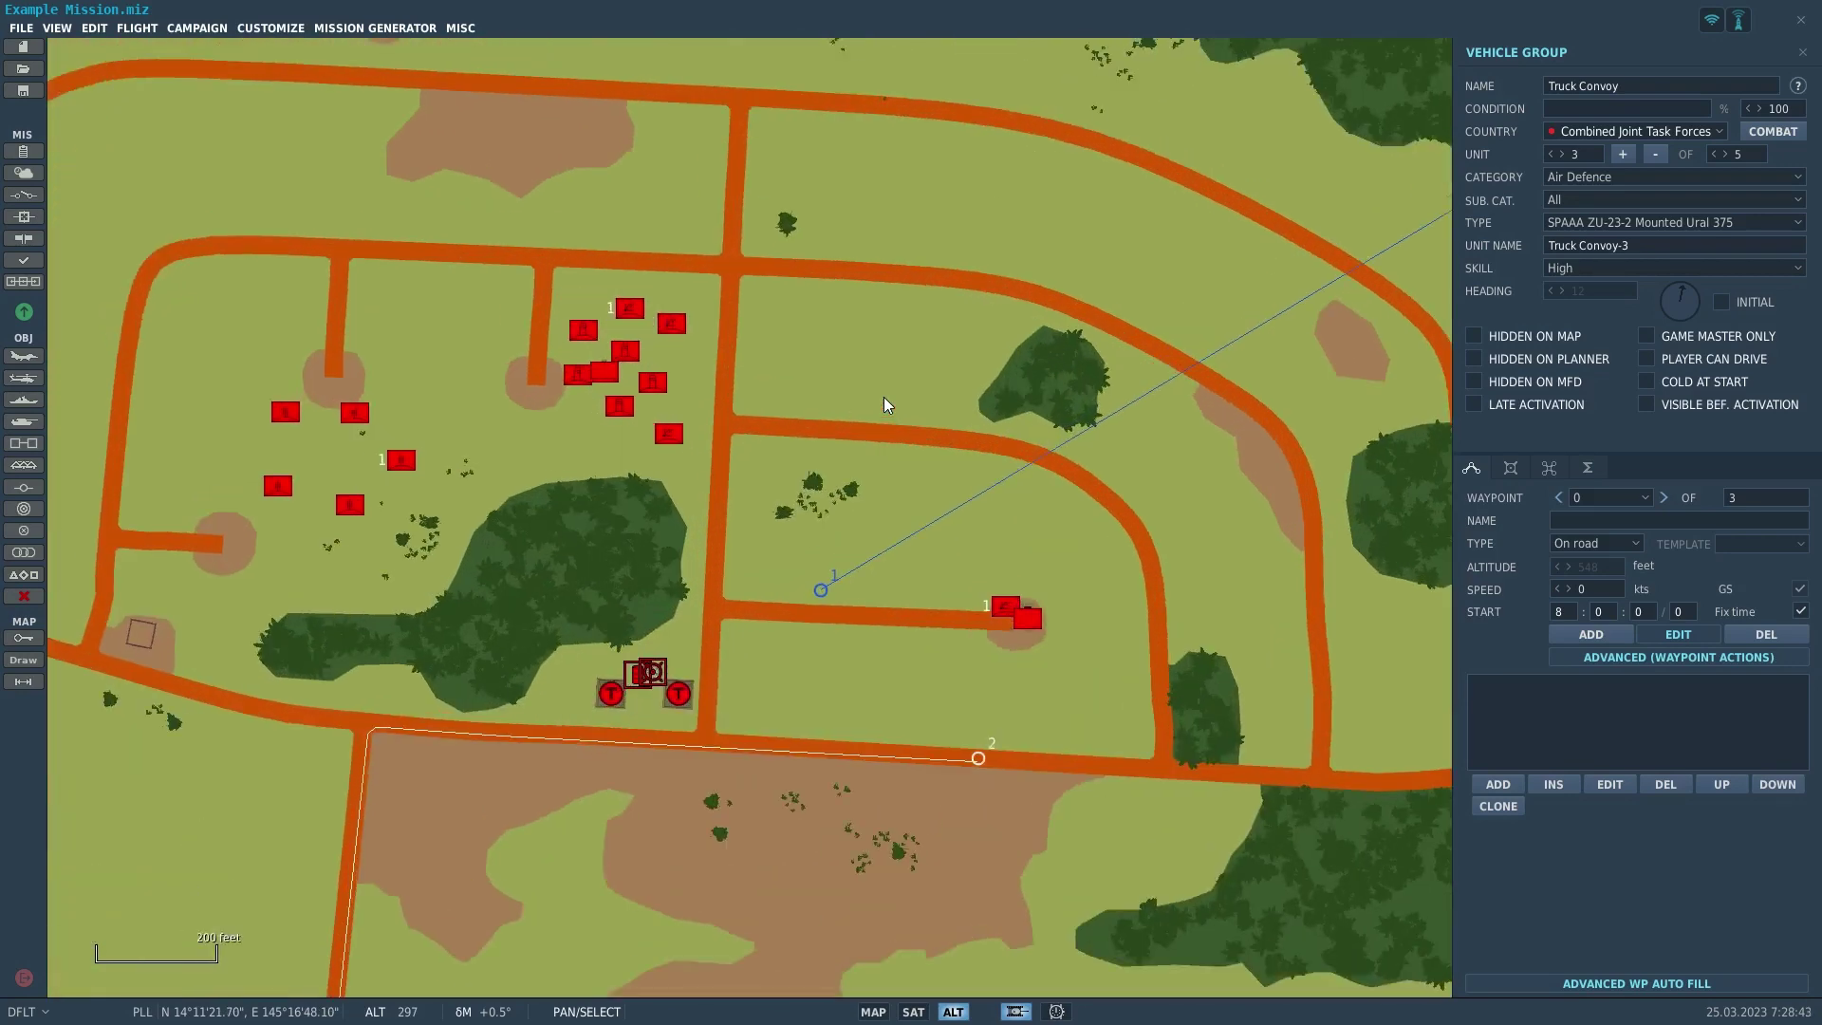